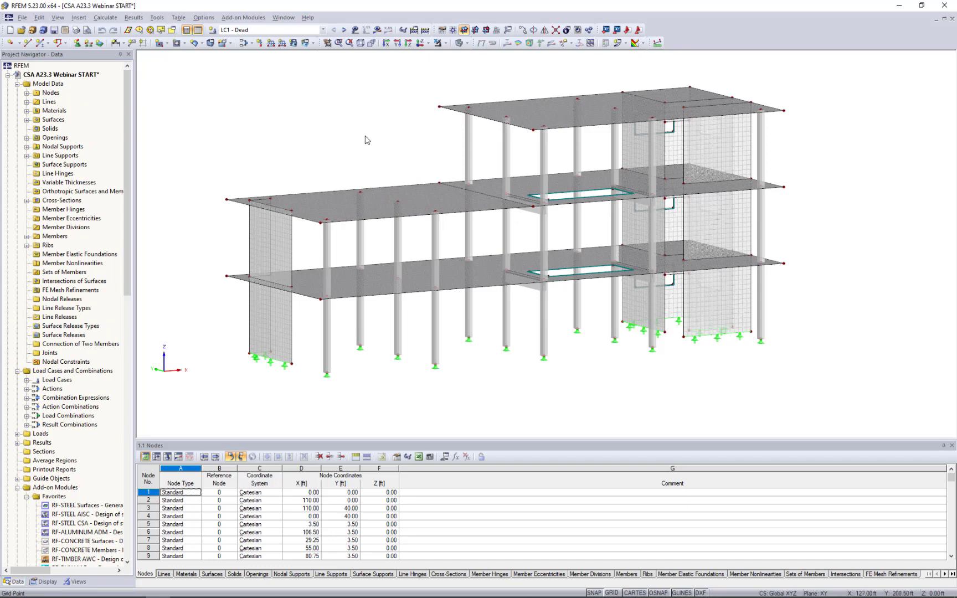
Examine the model's general data, including the orientation settings of the global and local z-axes.
middle_click_drag(366, 139, 389, 162)
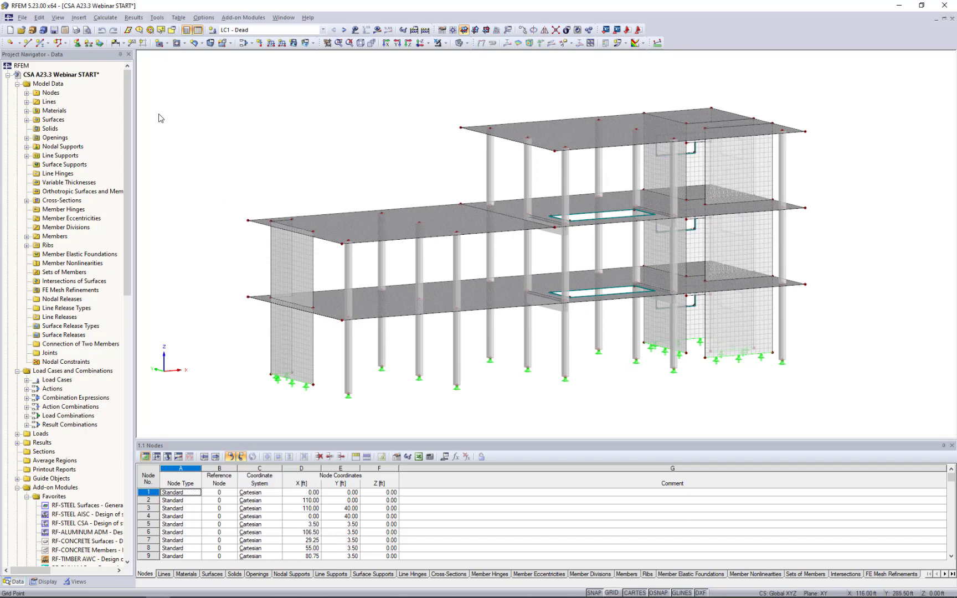
left_click(84, 76)
right_click(85, 78)
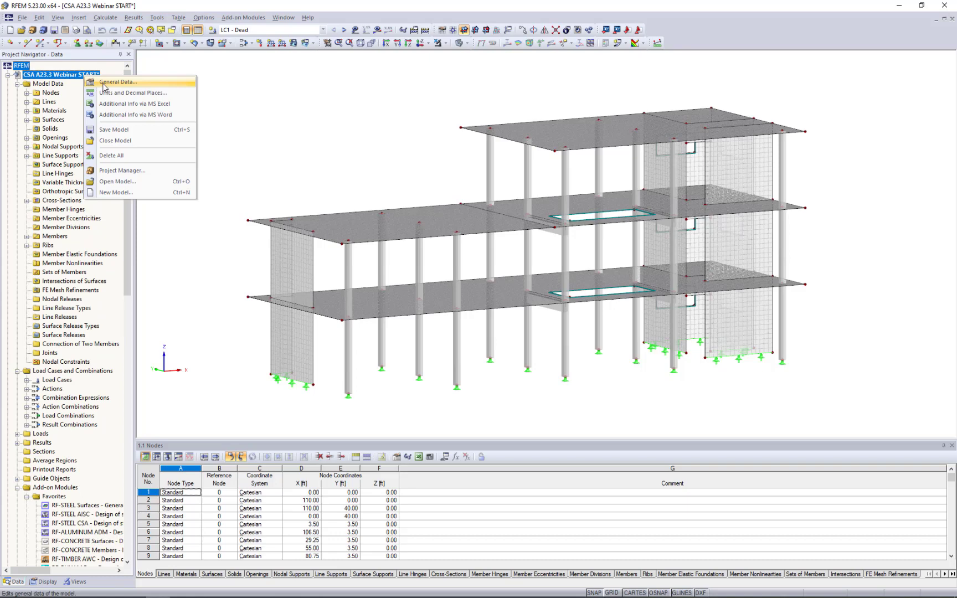
left_click(103, 86)
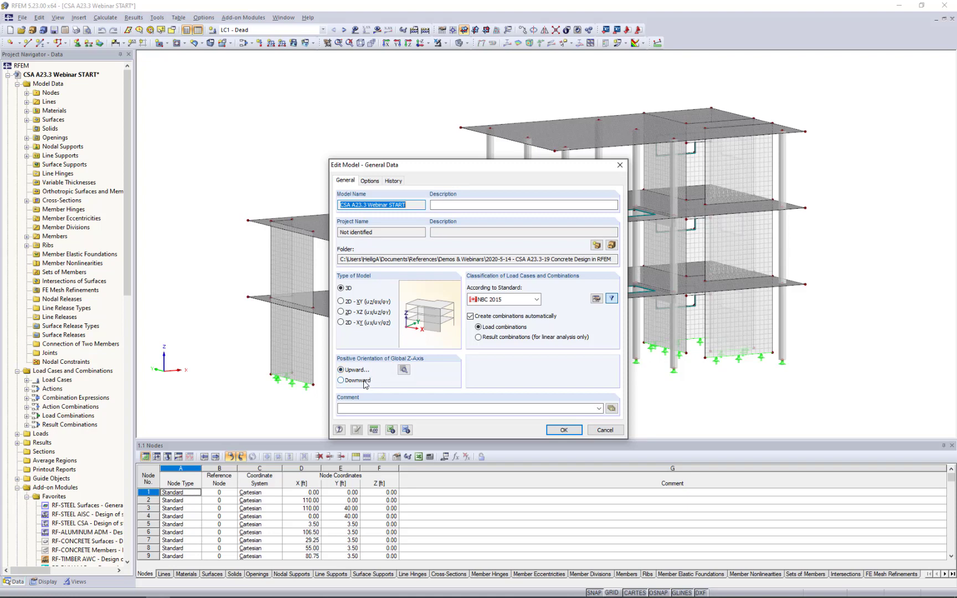
left_click(405, 372)
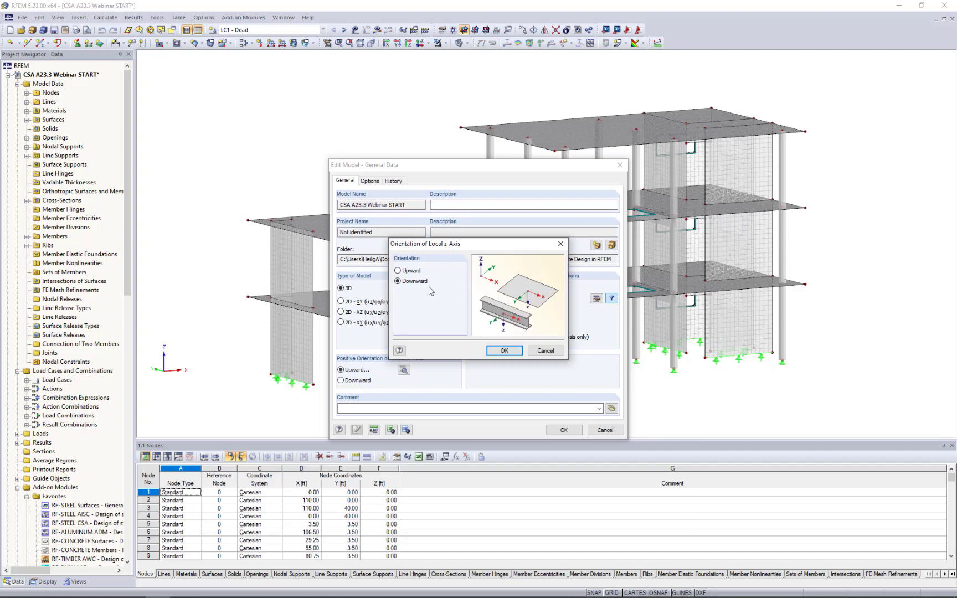
left_click(545, 351)
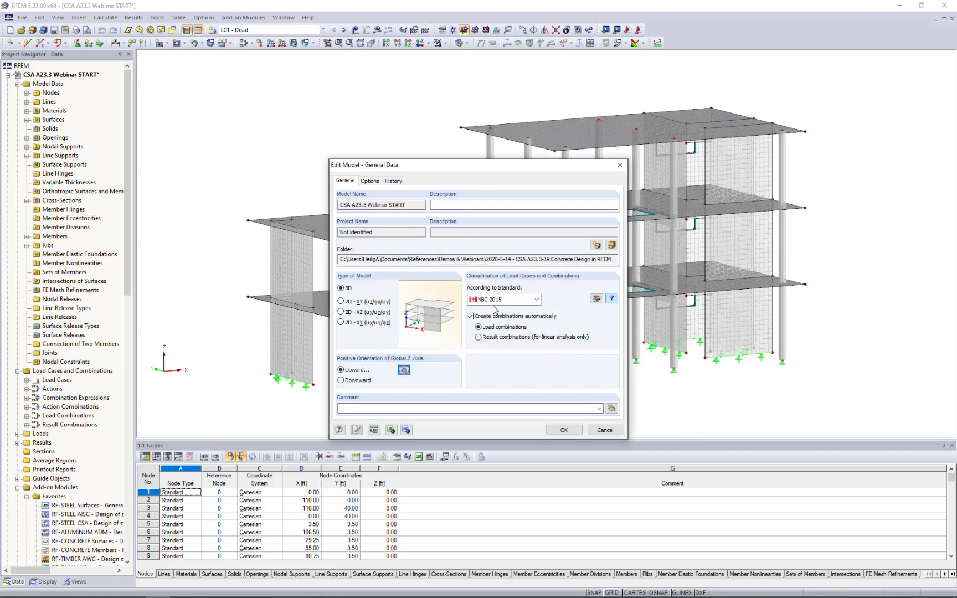
Look through the standards available for classifying load cases and combinations, and leave the general data without changes.
left_click(496, 300)
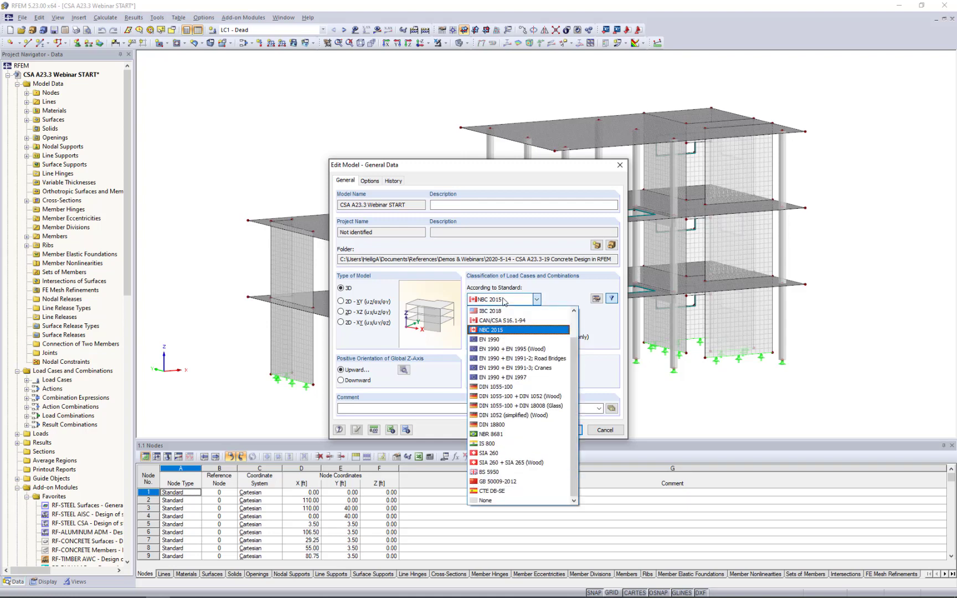
left_click(601, 319)
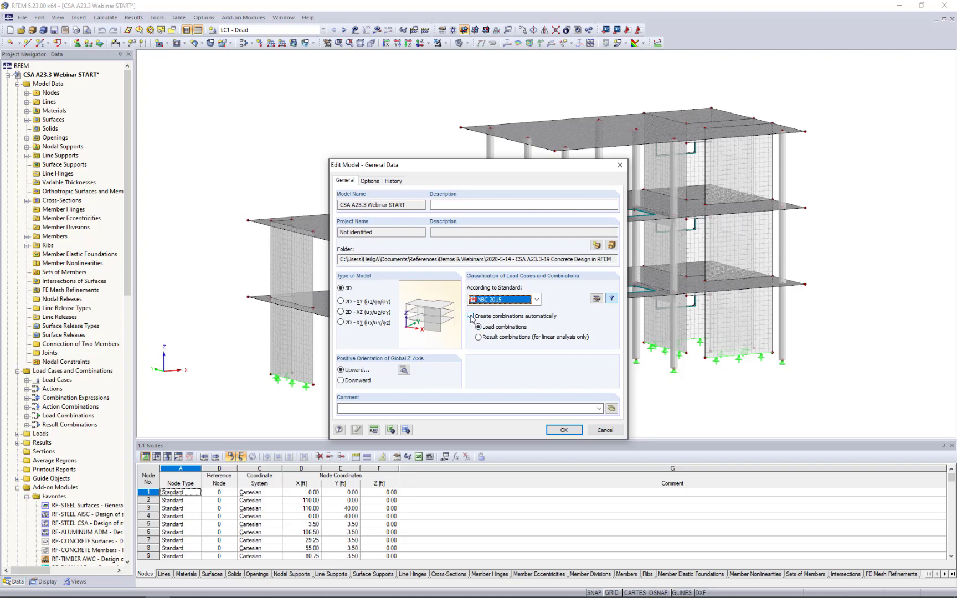
left_click(605, 431)
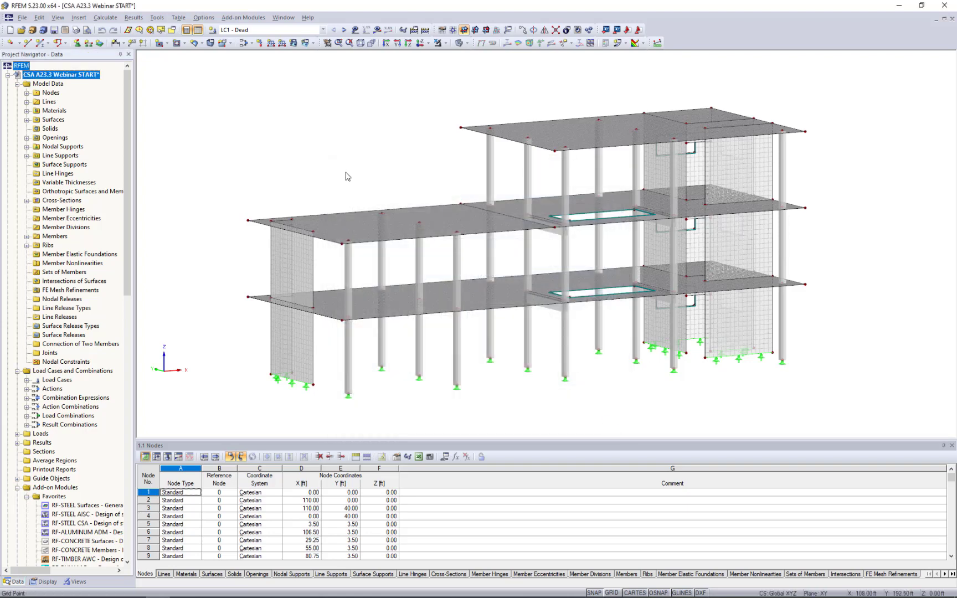
left_click(213, 19)
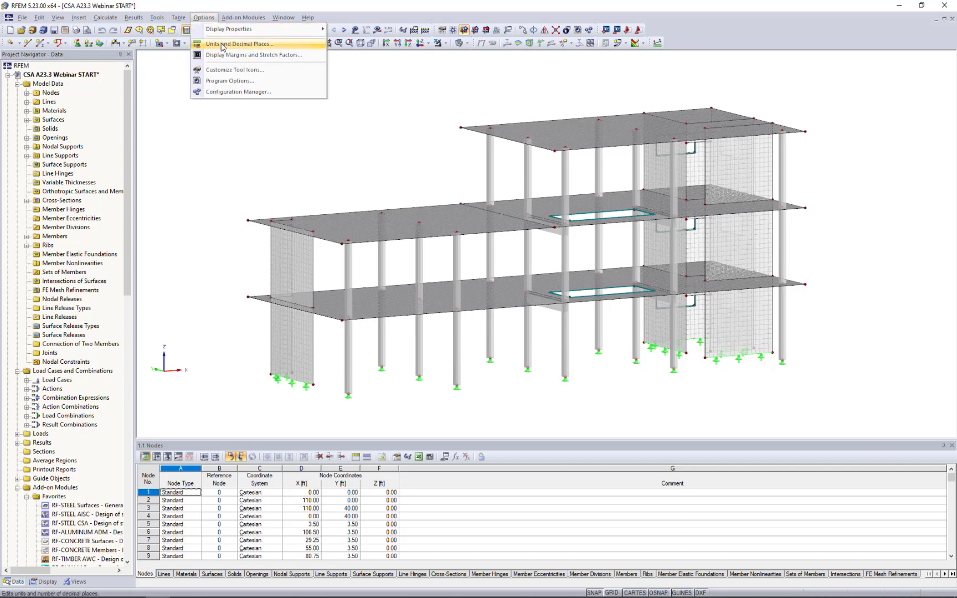
left_click(254, 151)
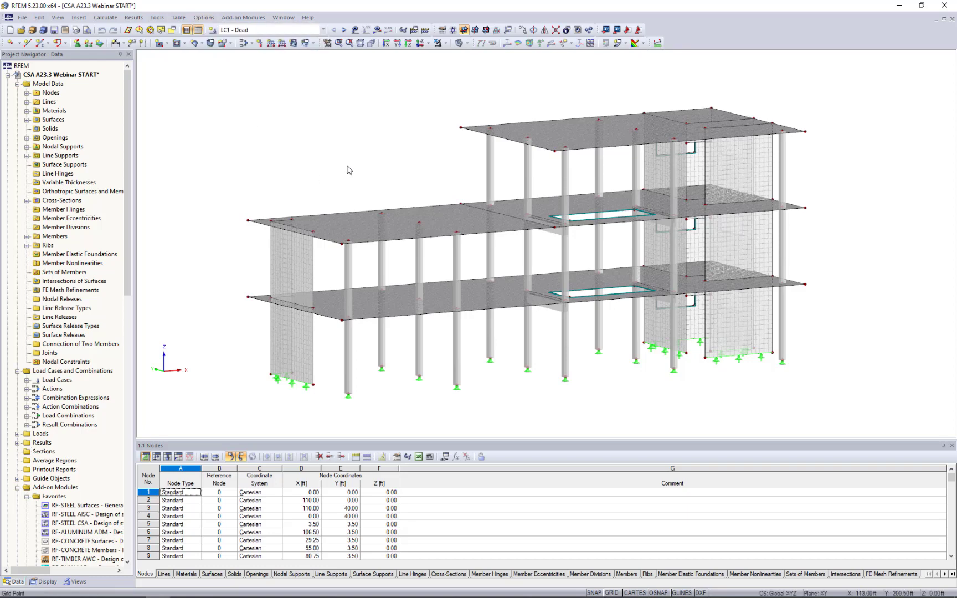
Inspect the member properties of the ground-floor column at the front corner of the low wing, without changing them.
middle_click_drag(380, 185, 362, 173, "ctrl")
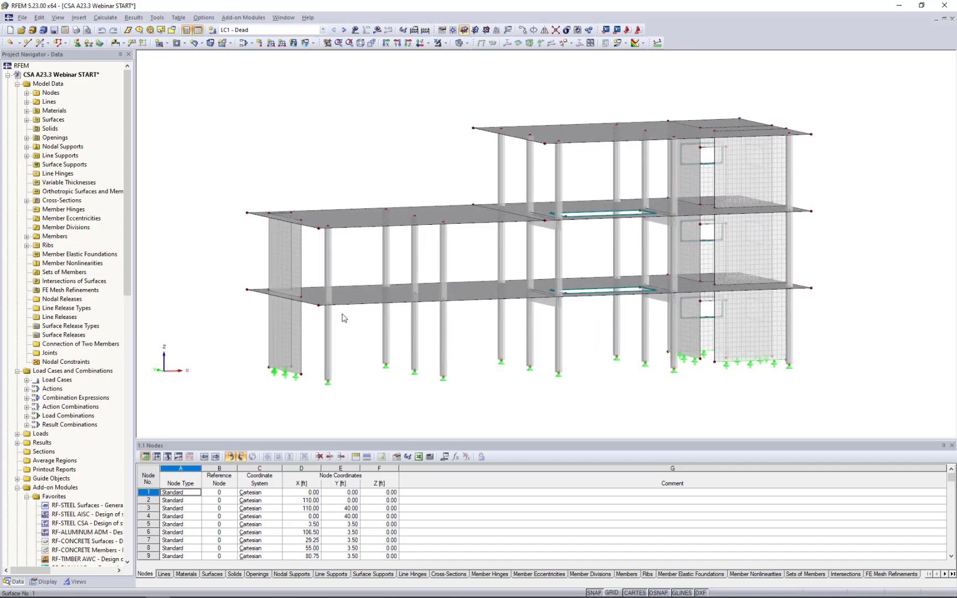
left_click(329, 342)
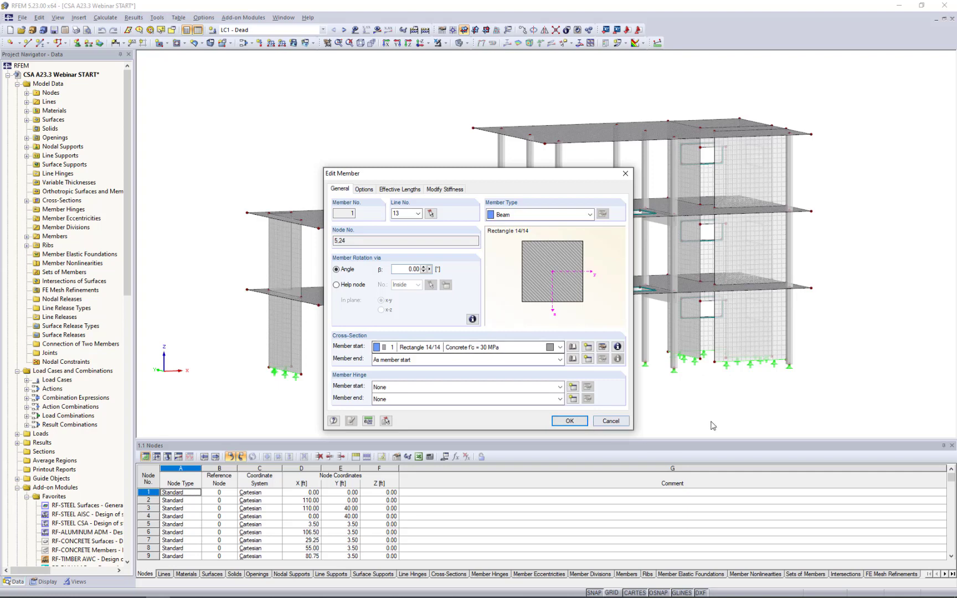
left_click(610, 422)
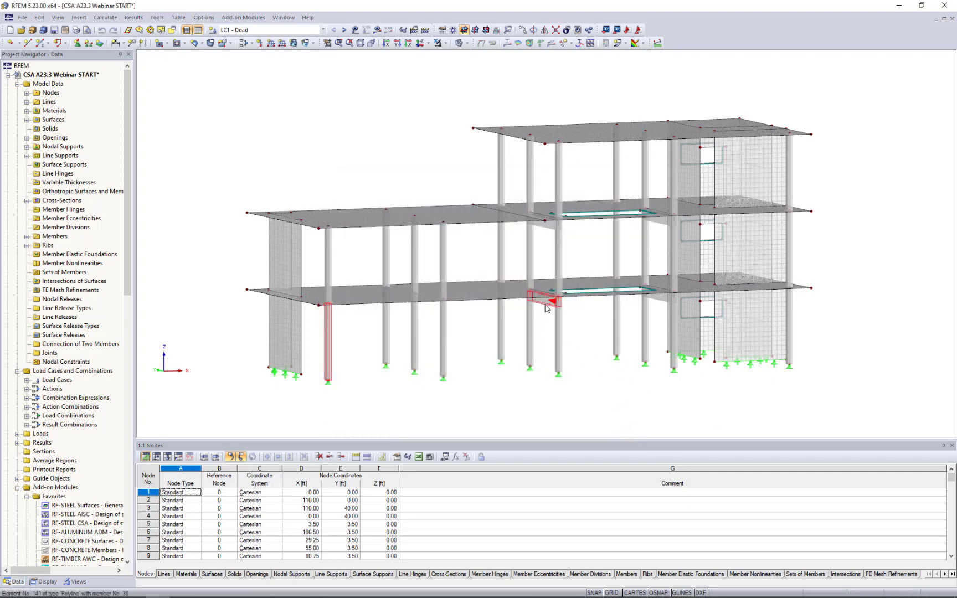
Inspect the first-floor rib beside the slab opening, including its alignment and integration widths, without changing anything.
left_click(543, 304)
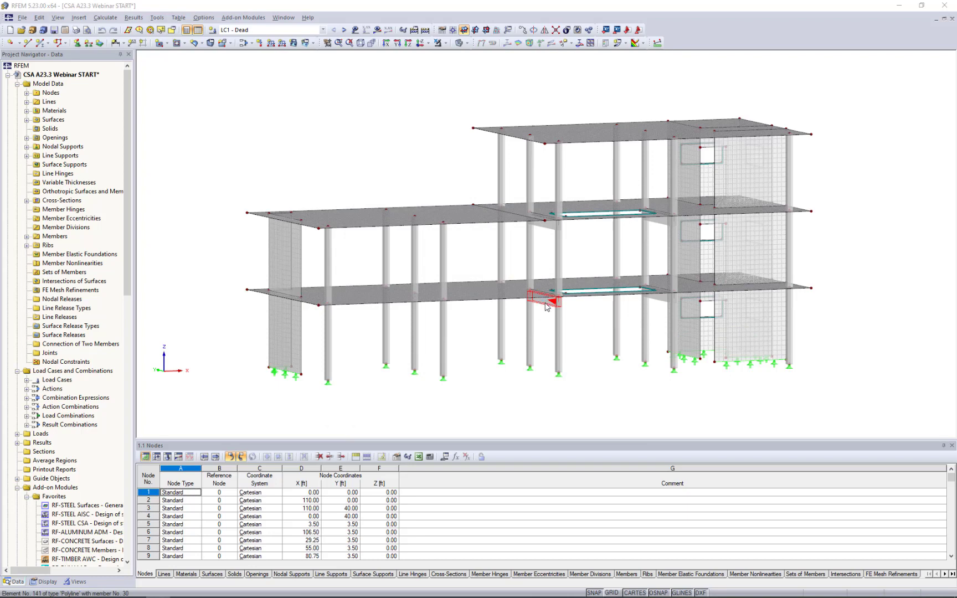
double_click(542, 304)
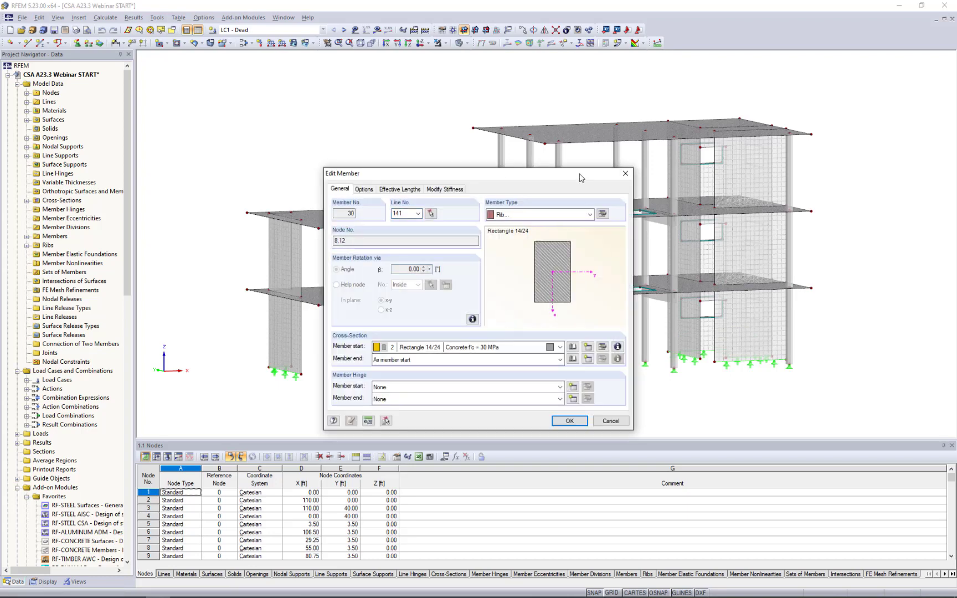
left_click_drag(585, 176, 503, 171)
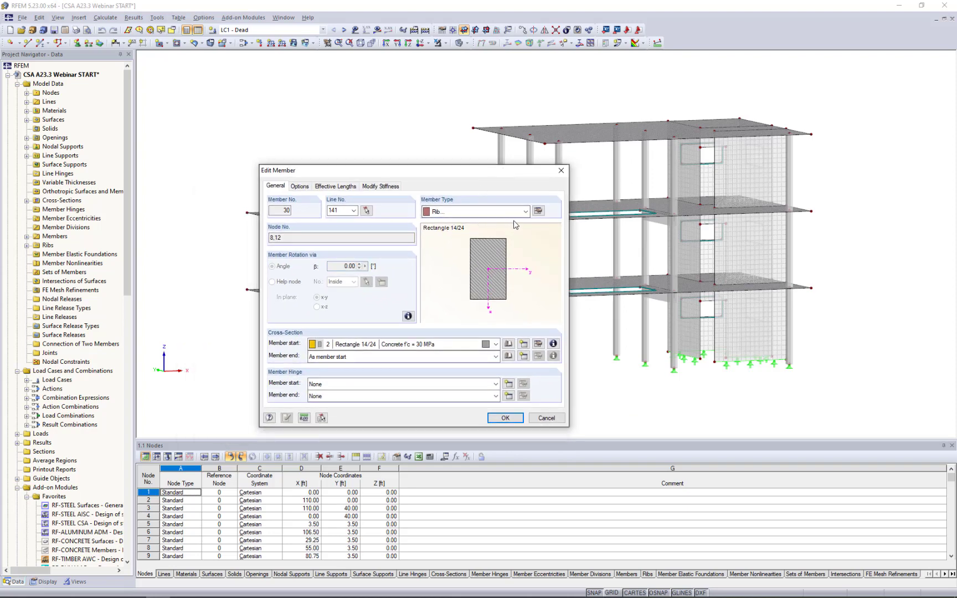
left_click(537, 212)
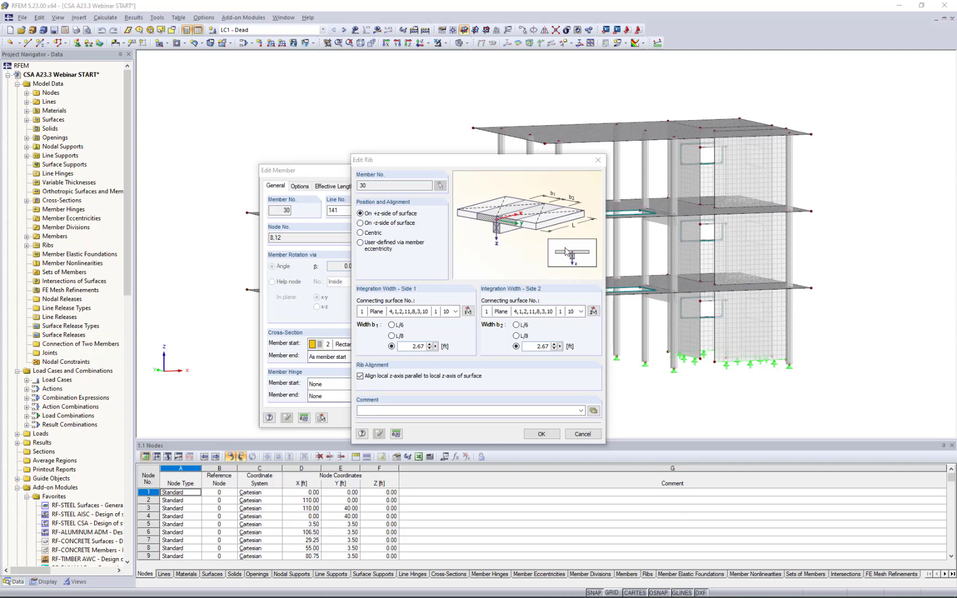
left_click(575, 434)
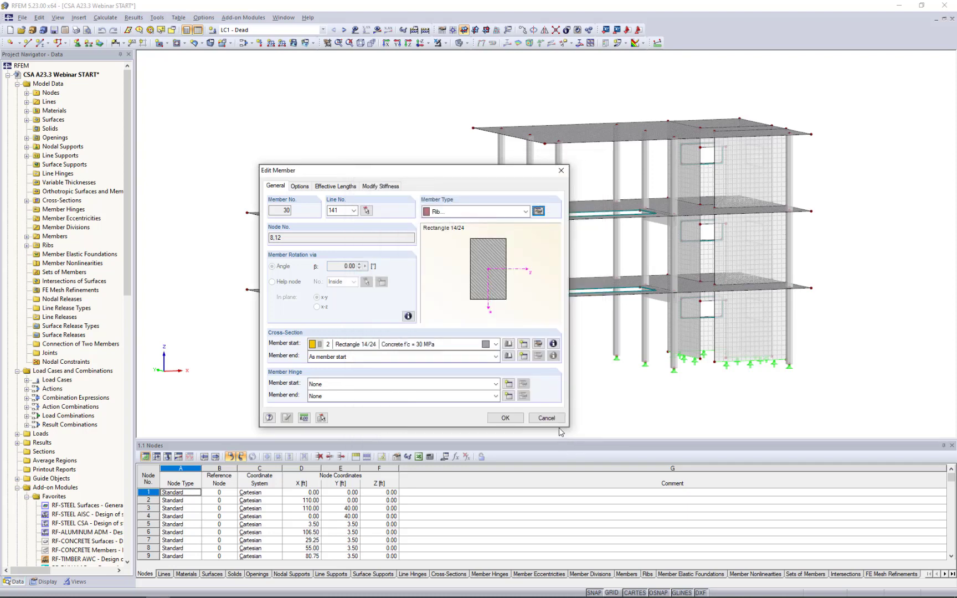
left_click(554, 418)
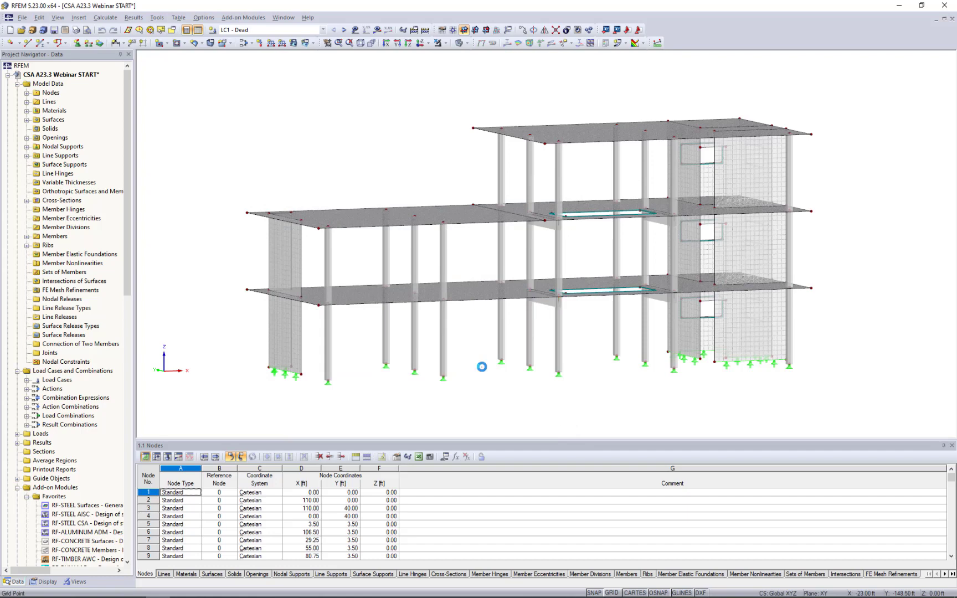
Colour the model by surface thickness and check the thickness of the ground-floor shear wall at the tall end.
left_click(47, 581)
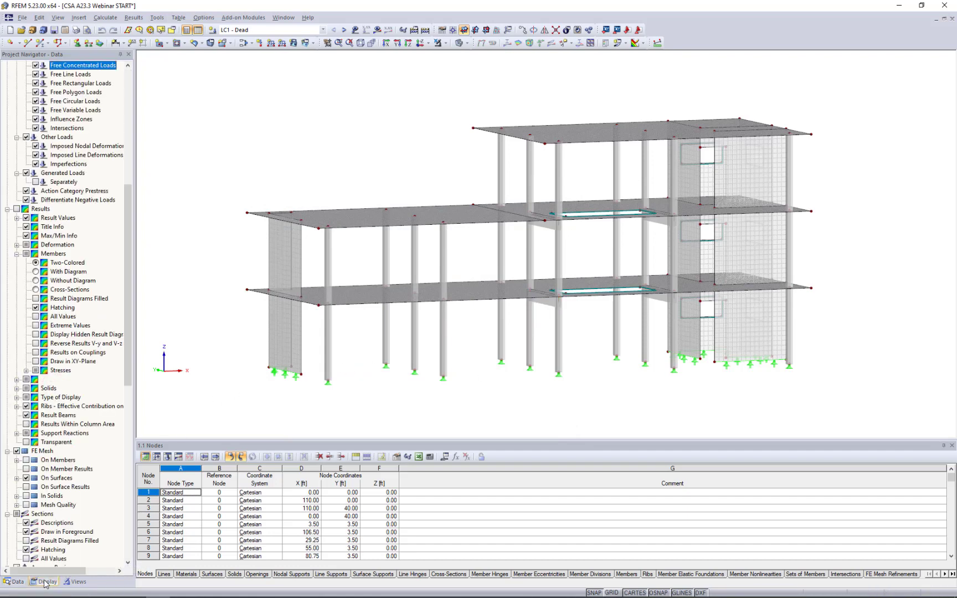
scroll(43, 382, "down", 16)
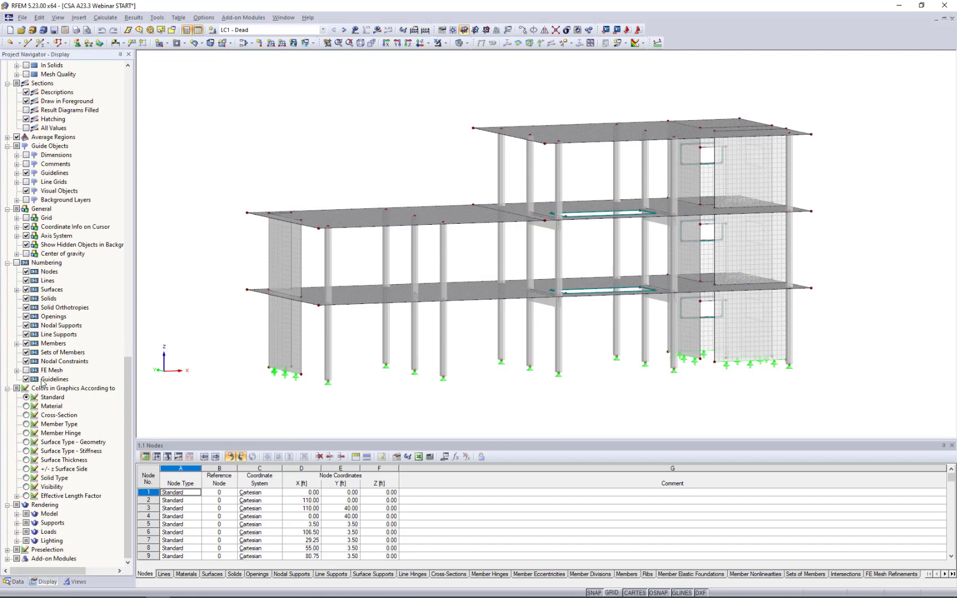
left_click(26, 460)
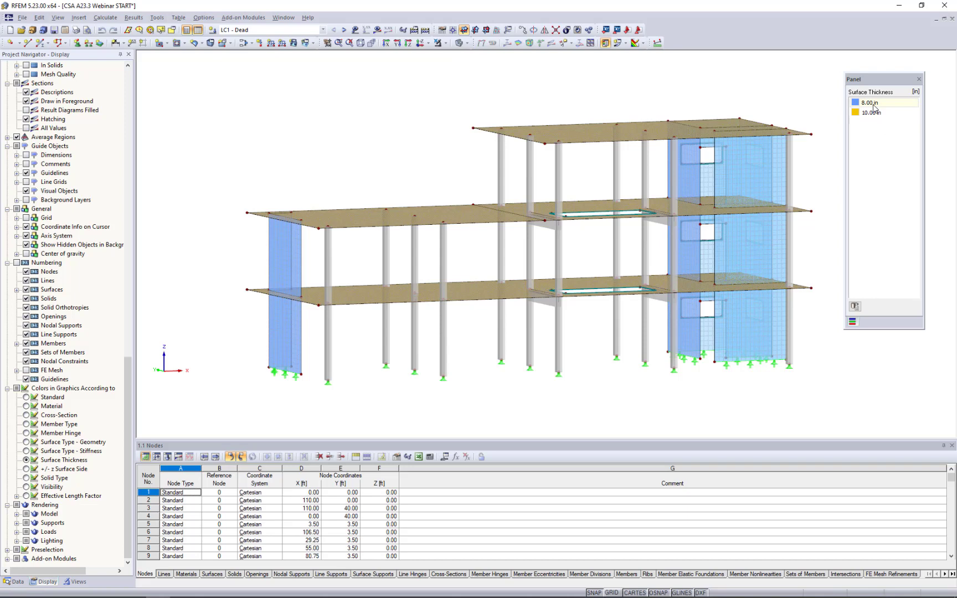
double_click(723, 339)
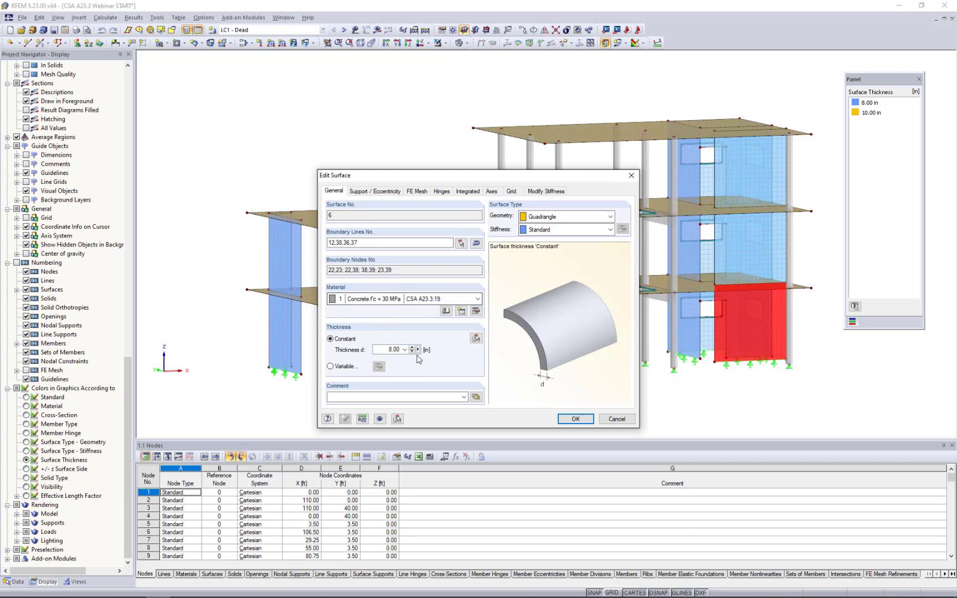
left_click(618, 422)
middle_click_drag(507, 357, 521, 390, "ctrl")
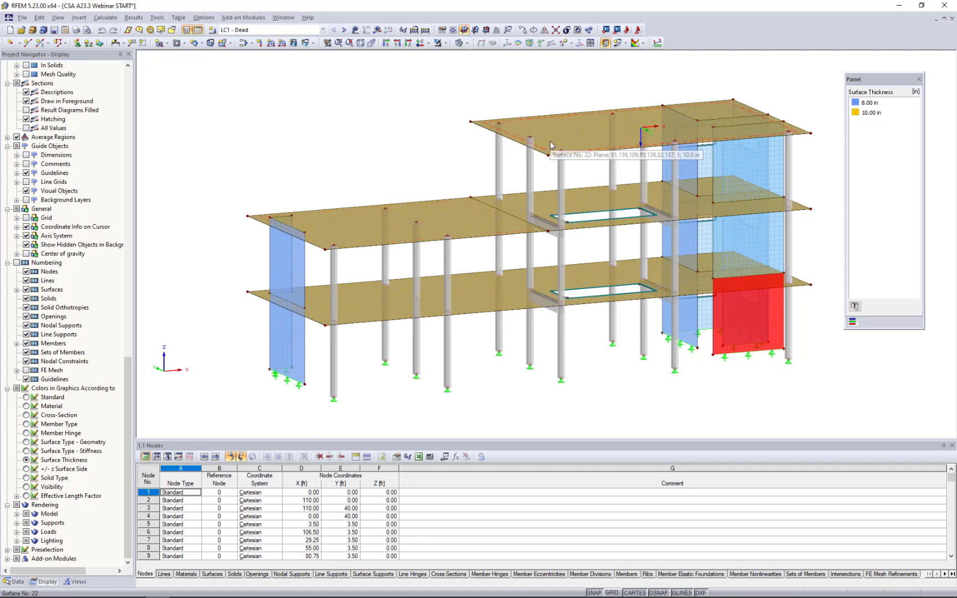
left_click(380, 174)
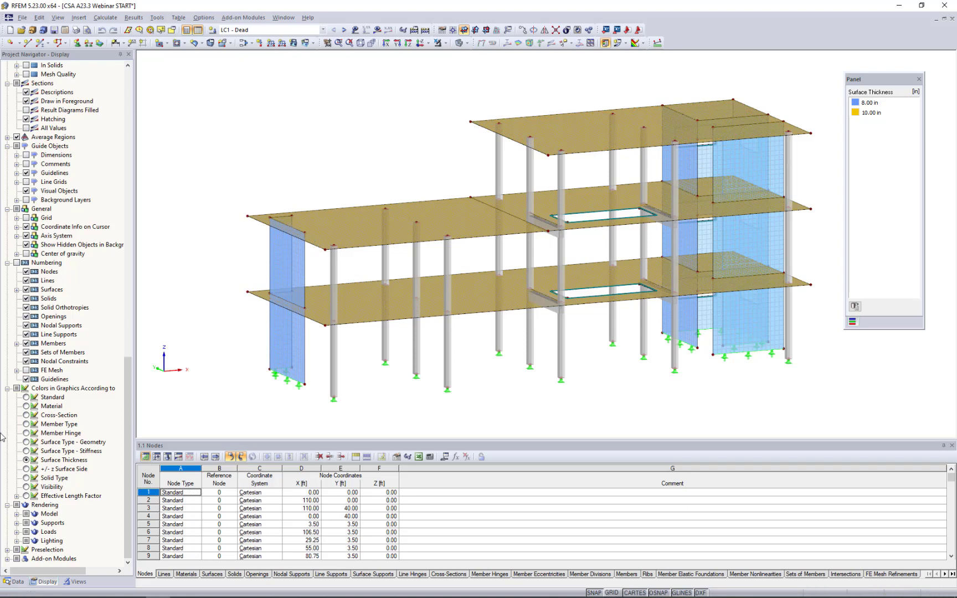
Colour the model by member type to compare beams and ribs, and restore the standard colours.
left_click(26, 424)
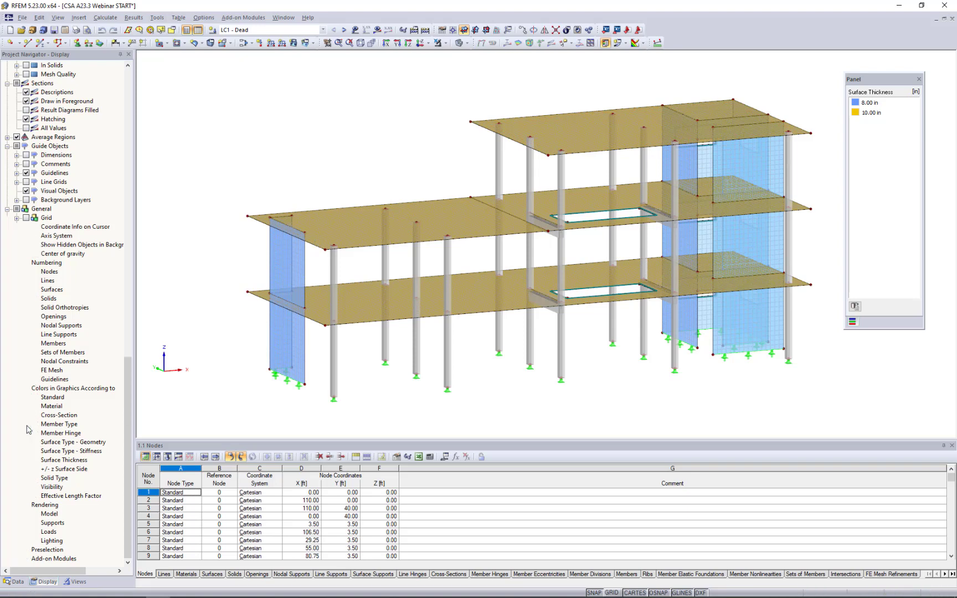
scroll(521, 361, "up", 2)
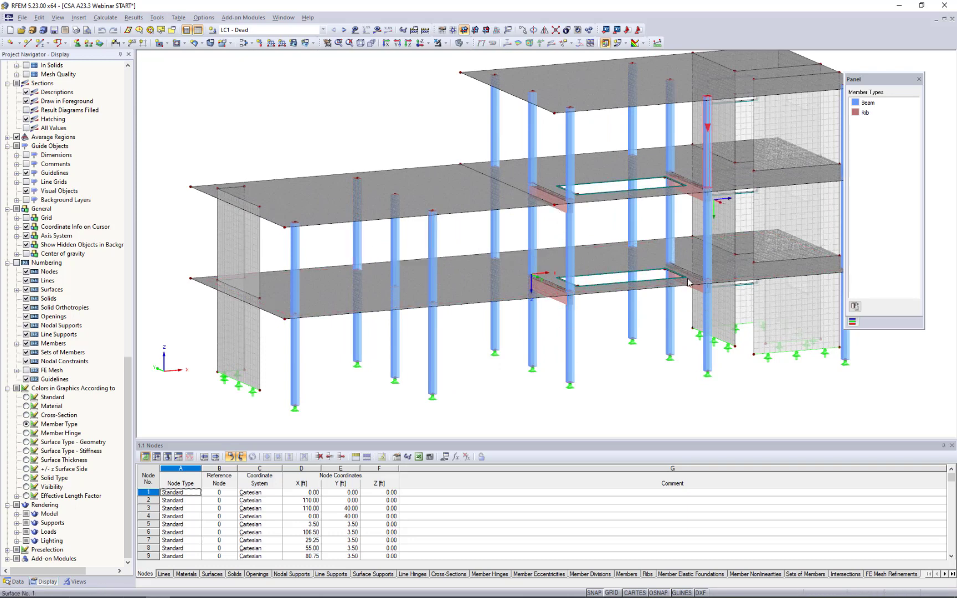
left_click(26, 397)
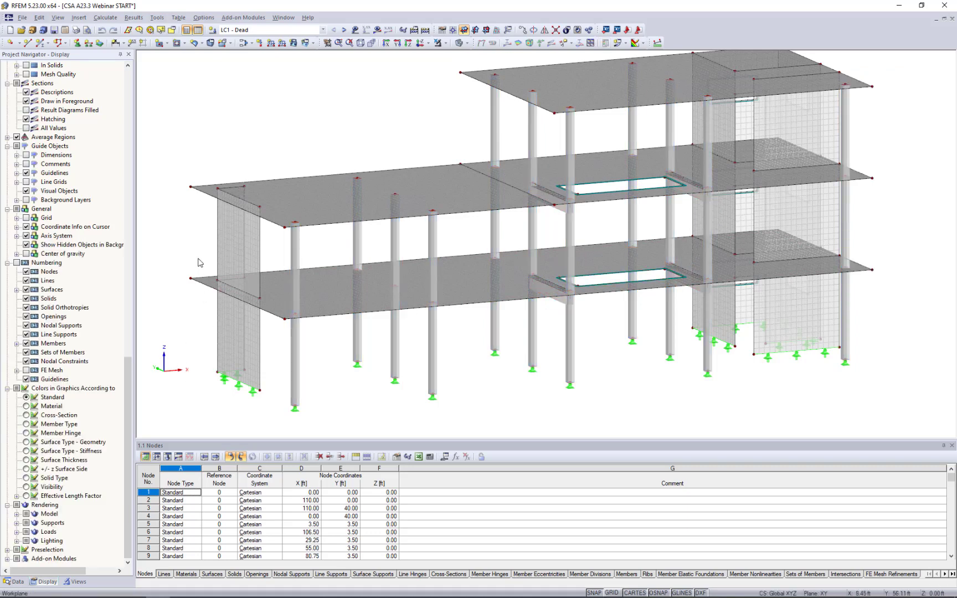
Inspect the stiffness modification of the low wing's roof slab, including its definition types and component types, without changing it.
scroll(199, 264, "down", 1)
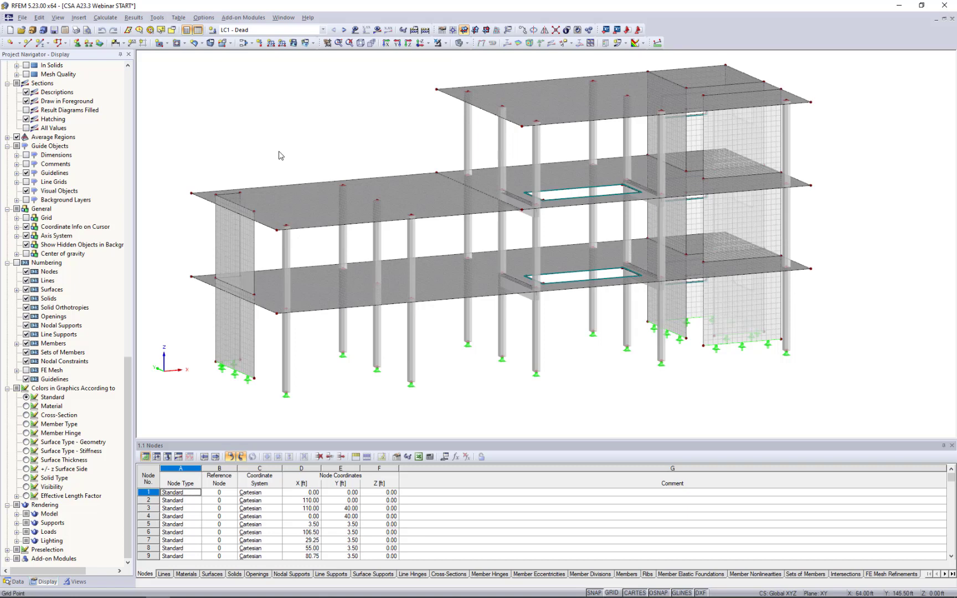
scroll(278, 148, "down", 1)
middle_click_drag(290, 143, 313, 164)
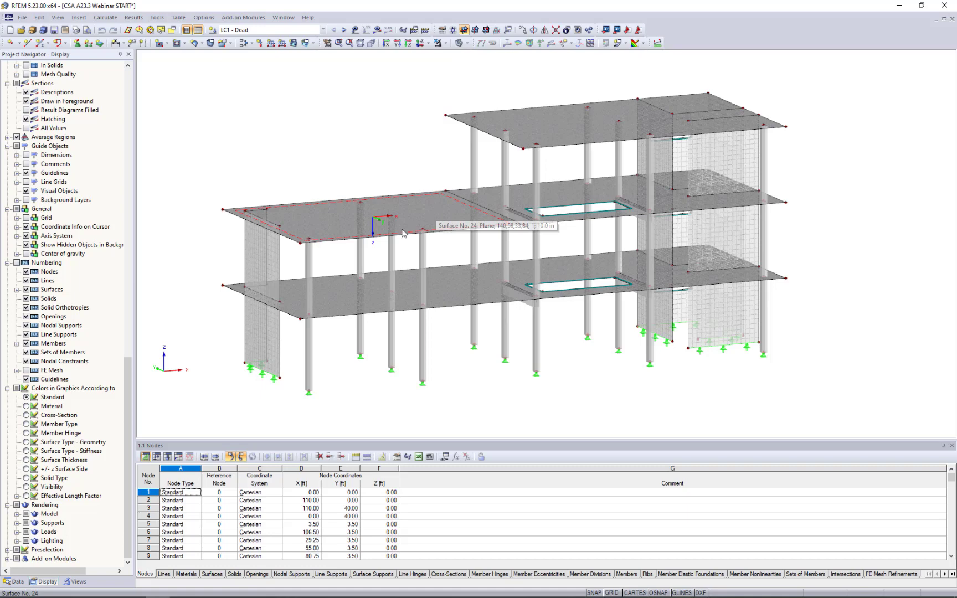
double_click(343, 231)
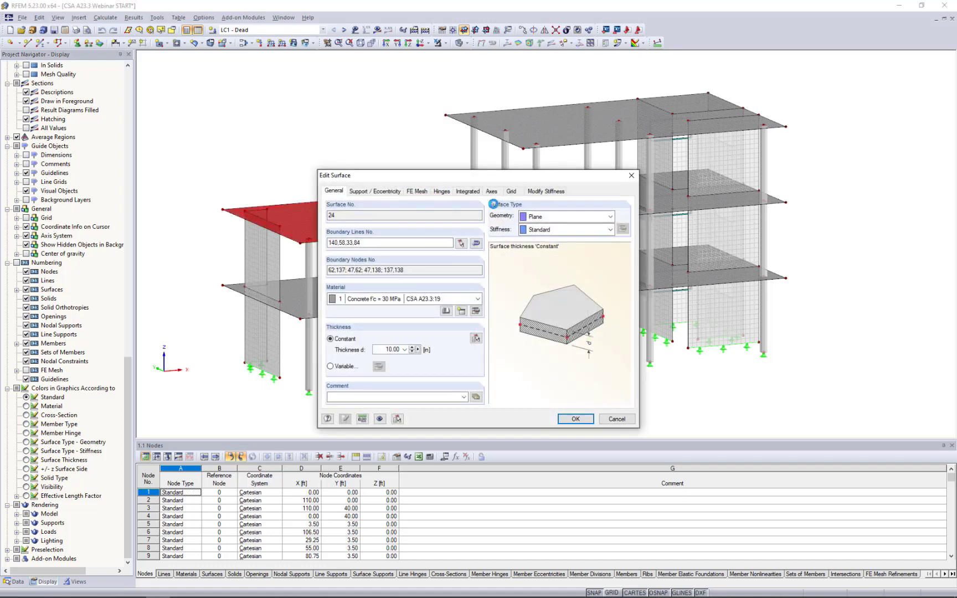
left_click(545, 192)
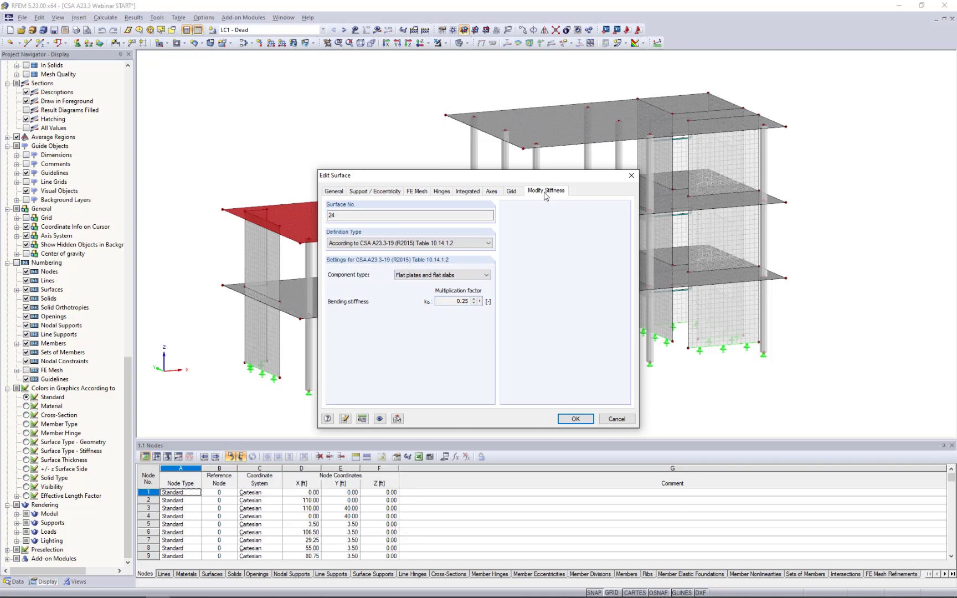
left_click(462, 244)
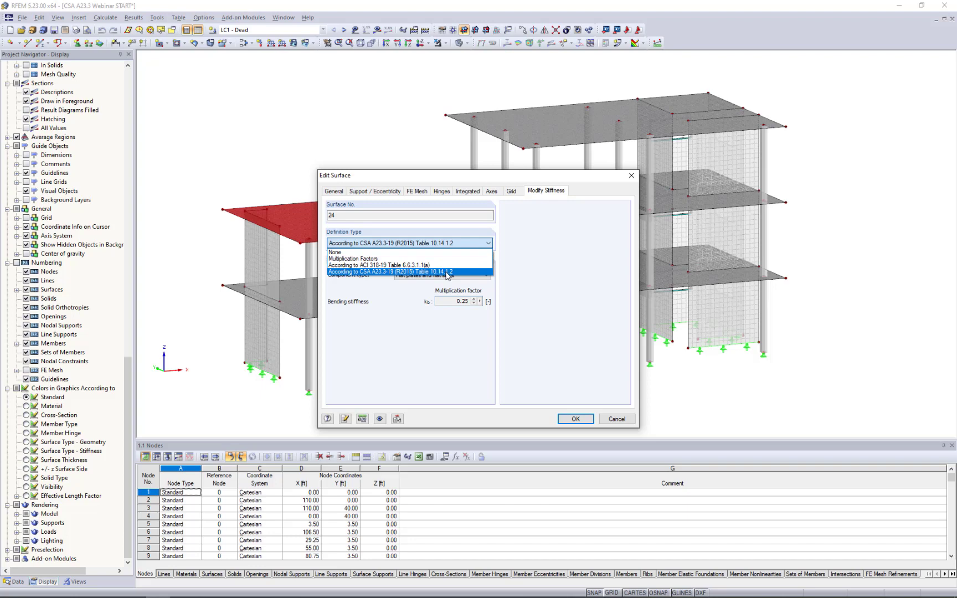
left_click(447, 272)
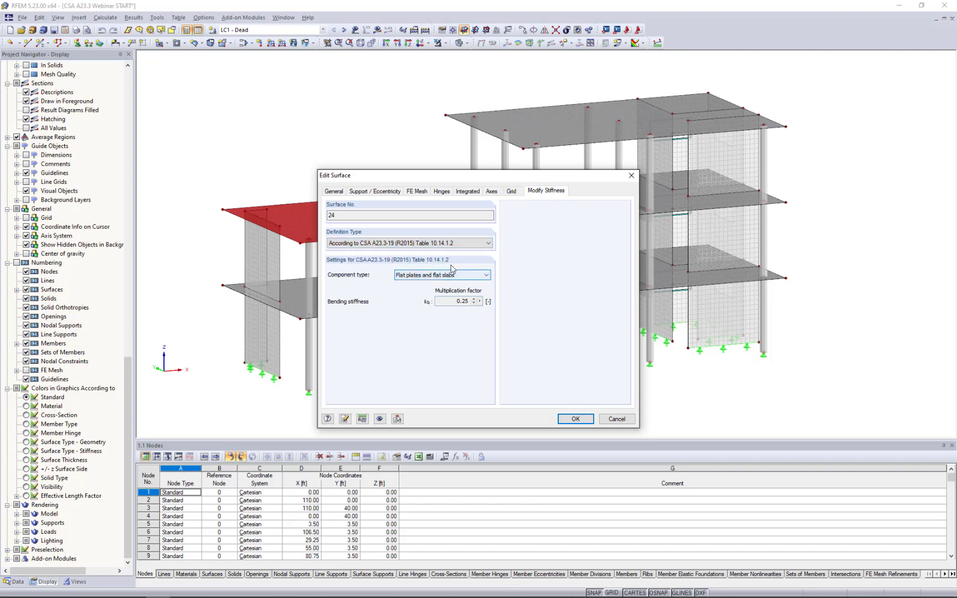
left_click(422, 278)
left_click(412, 330)
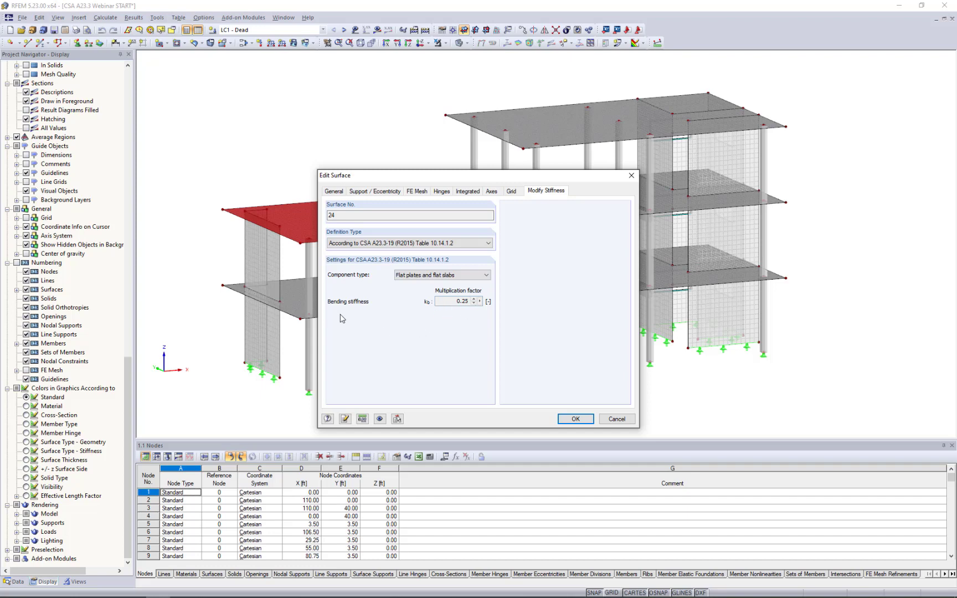
left_click(617, 419)
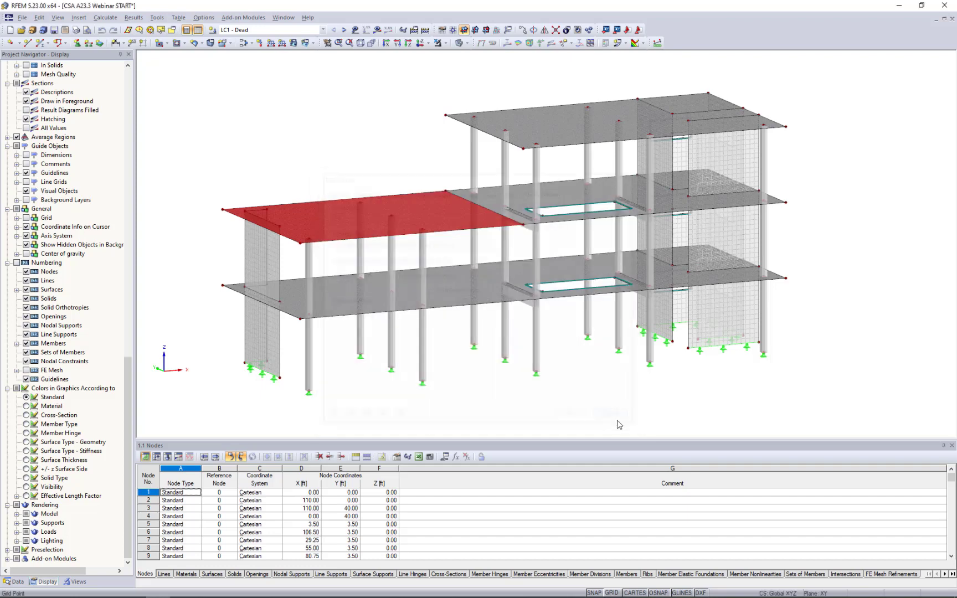
Inspect the stiffness modification and component type options of the ground-floor shear wall at the tall end, without changing them.
left_click(693, 337)
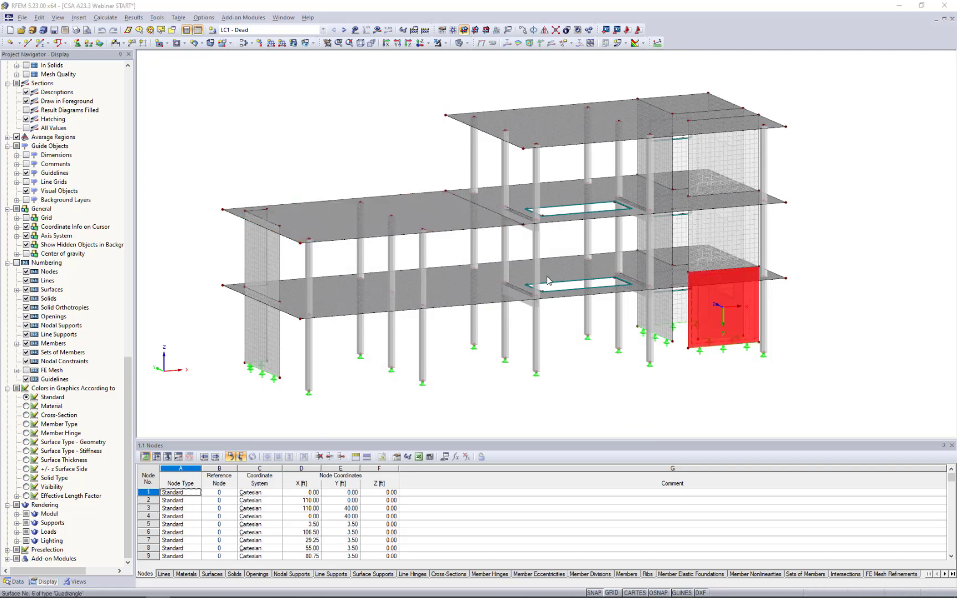
double_click(547, 280)
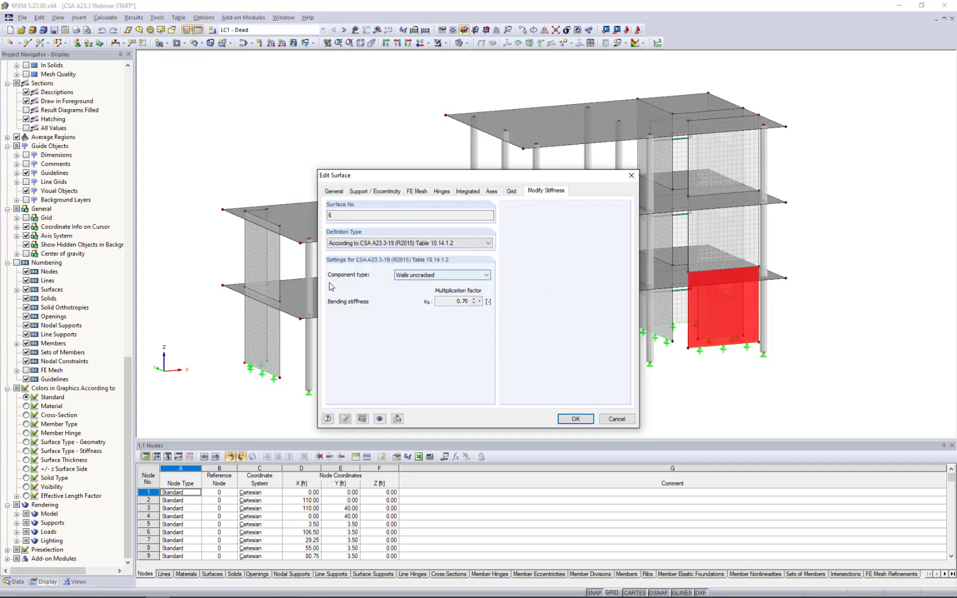
left_click(407, 277)
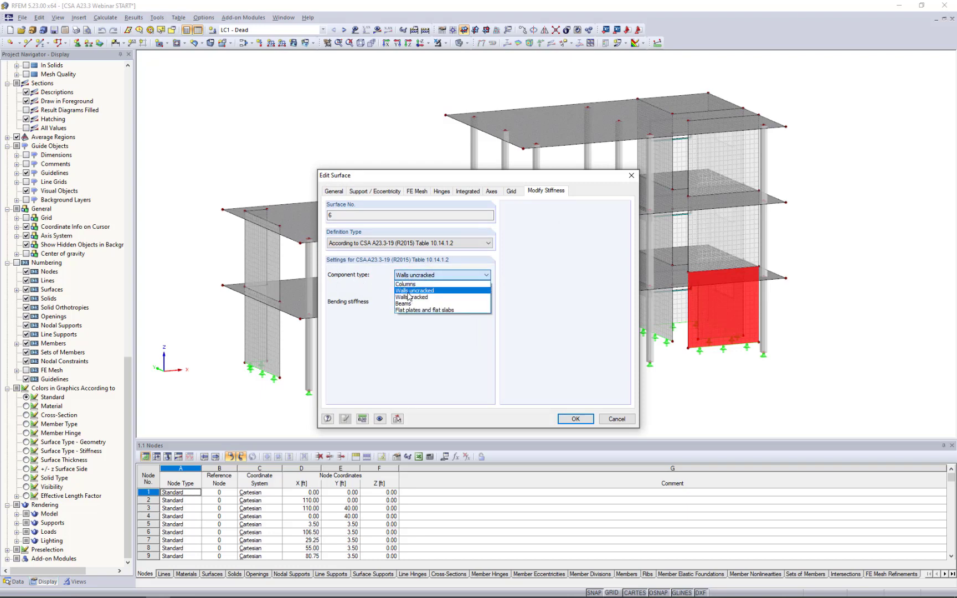
left_click(410, 291)
left_click(617, 419)
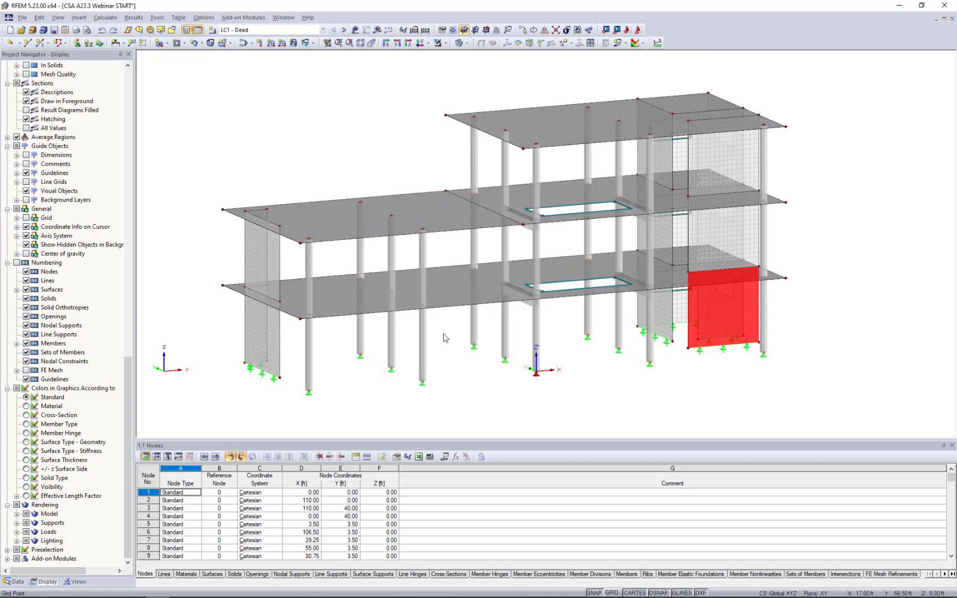
Inspect the stiffness modification and component types of the third ground-floor column along the low wing's front edge, without changing them.
left_click(421, 335)
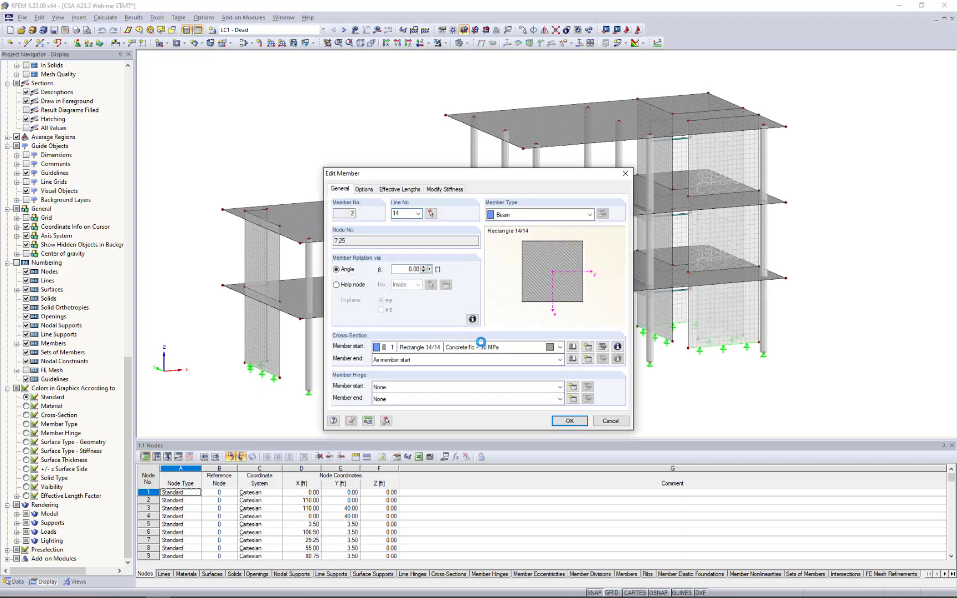
left_click(451, 190)
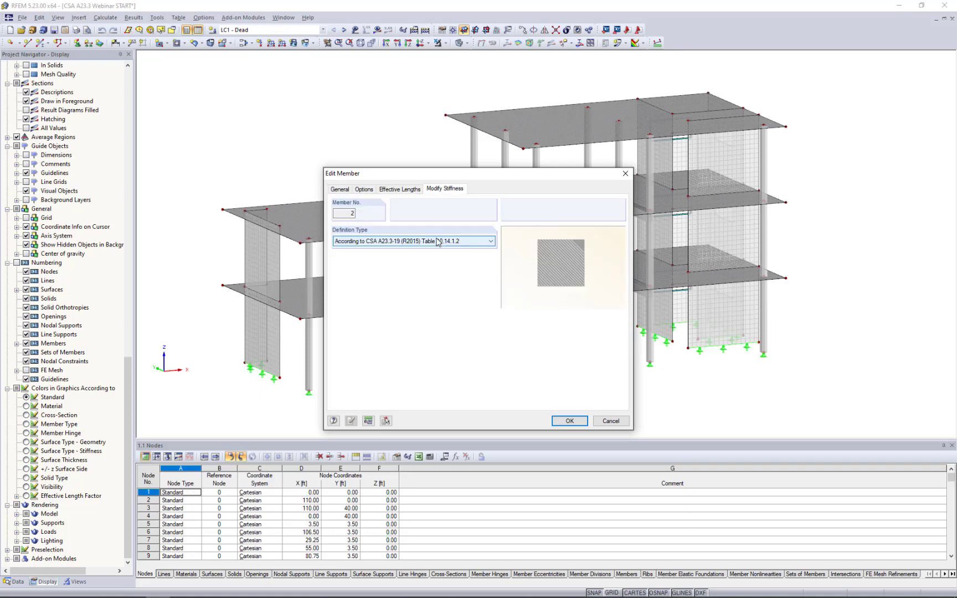
left_click(420, 271)
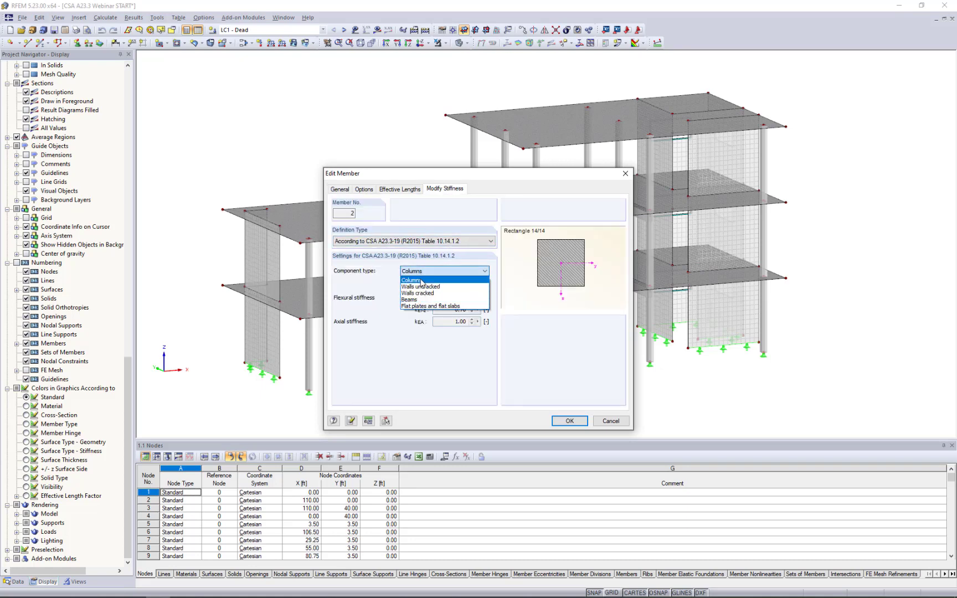
left_click(376, 281)
left_click(430, 270)
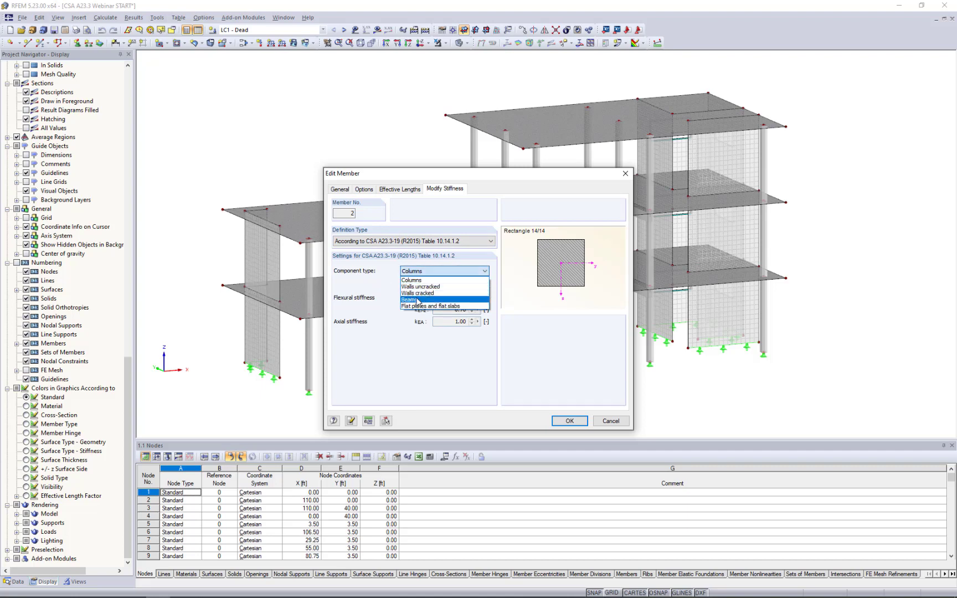
left_click(373, 288)
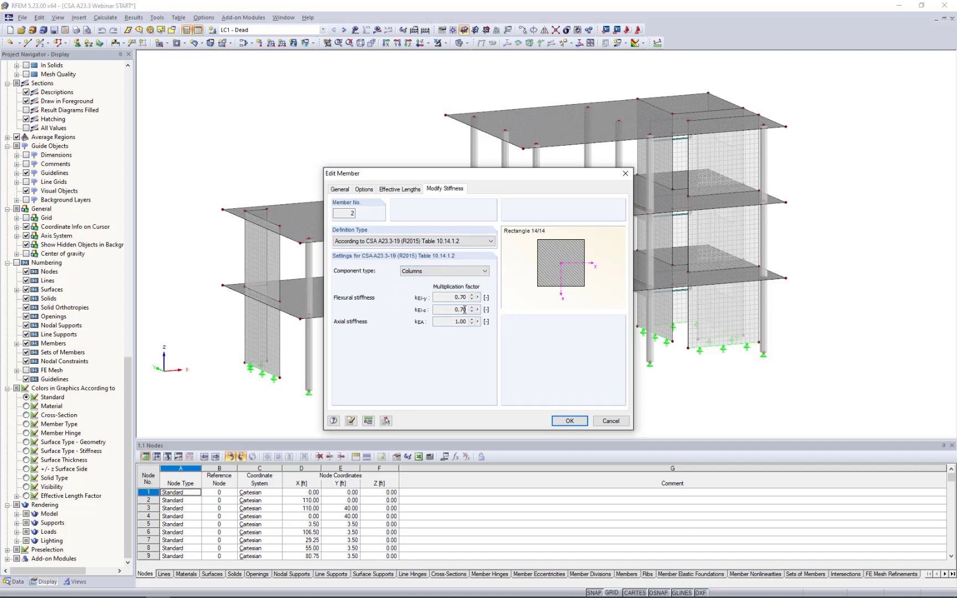
left_click(609, 422)
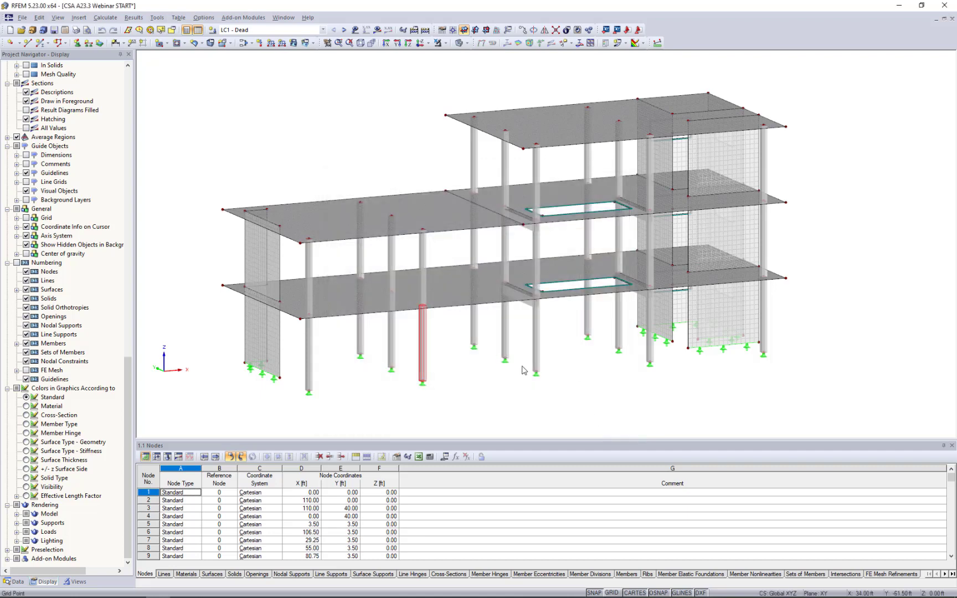
left_click(465, 367)
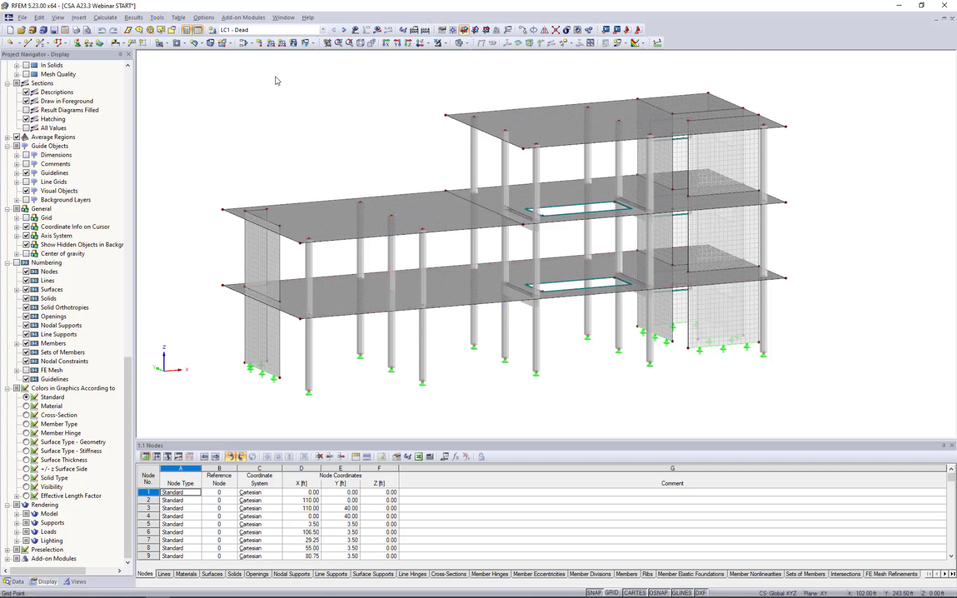
Review the list of load cases and combinations, and display the LC1 - Dead loads on the model.
left_click(252, 31)
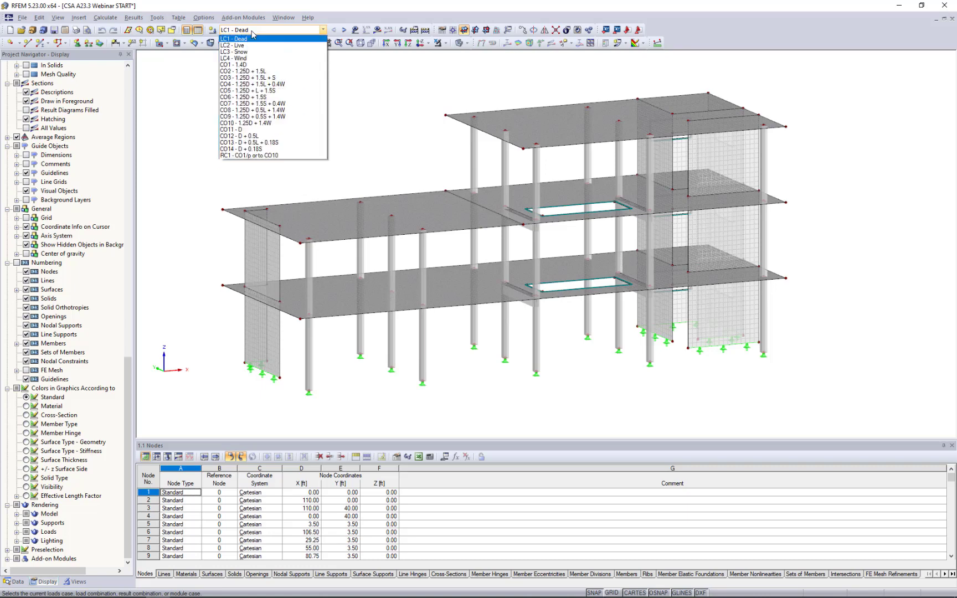
left_click(365, 91)
left_click(355, 30)
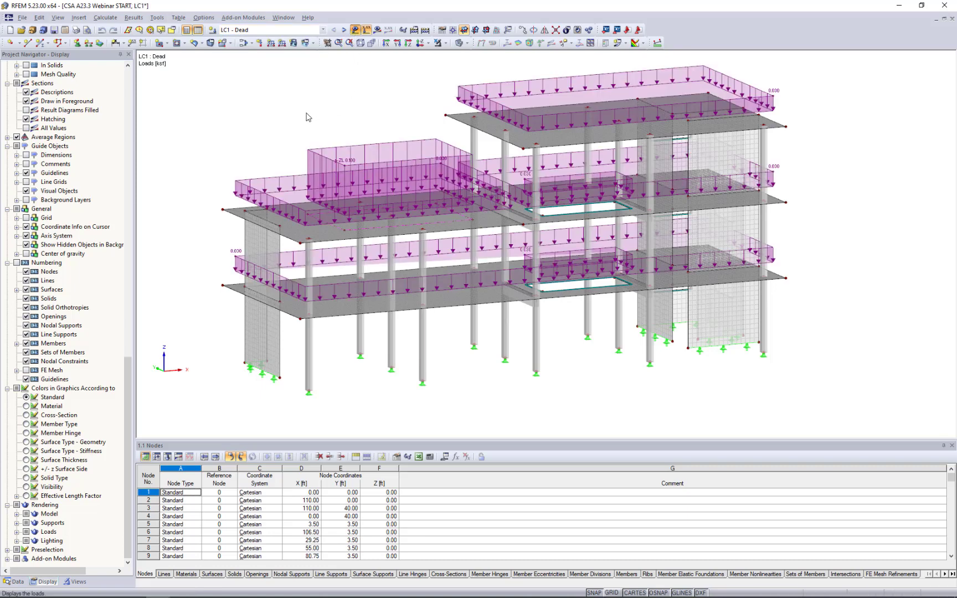
middle_click_drag(308, 117, 305, 162, "ctrl")
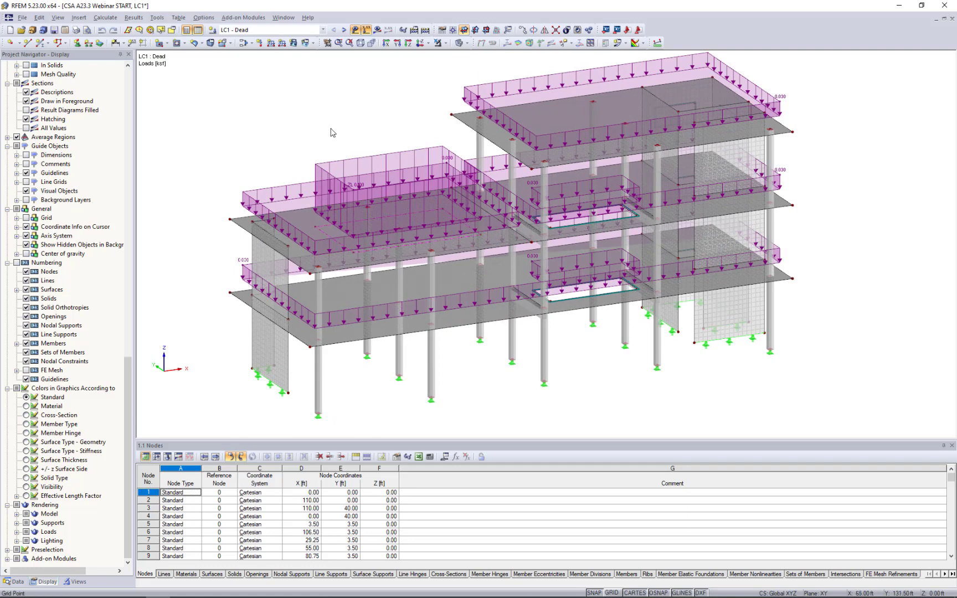
middle_click_drag(408, 125, 394, 145)
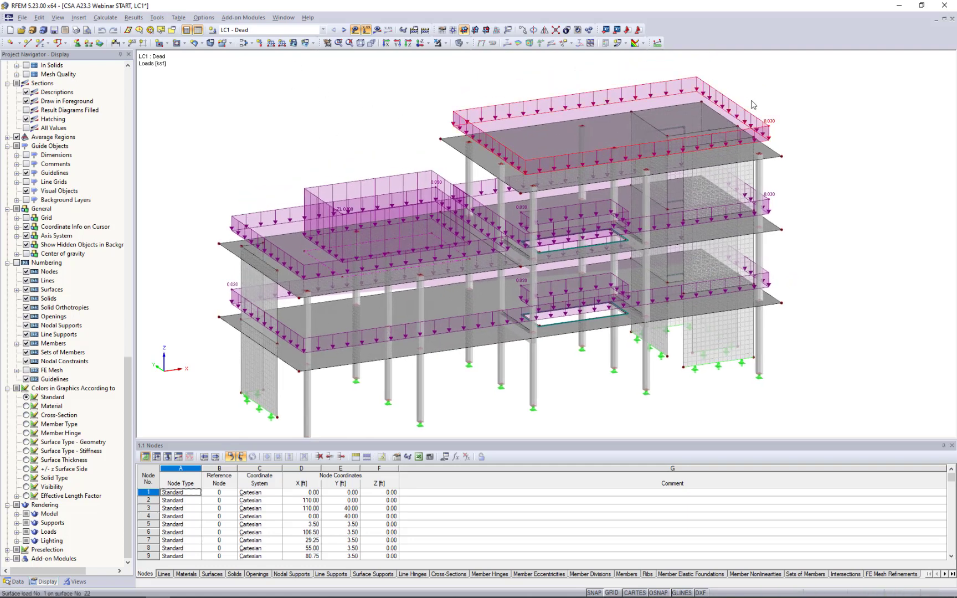
mouse_move(764, 121)
middle_click_drag(299, 153, 323, 181, "ctrl")
scroll(316, 227, "down", 1)
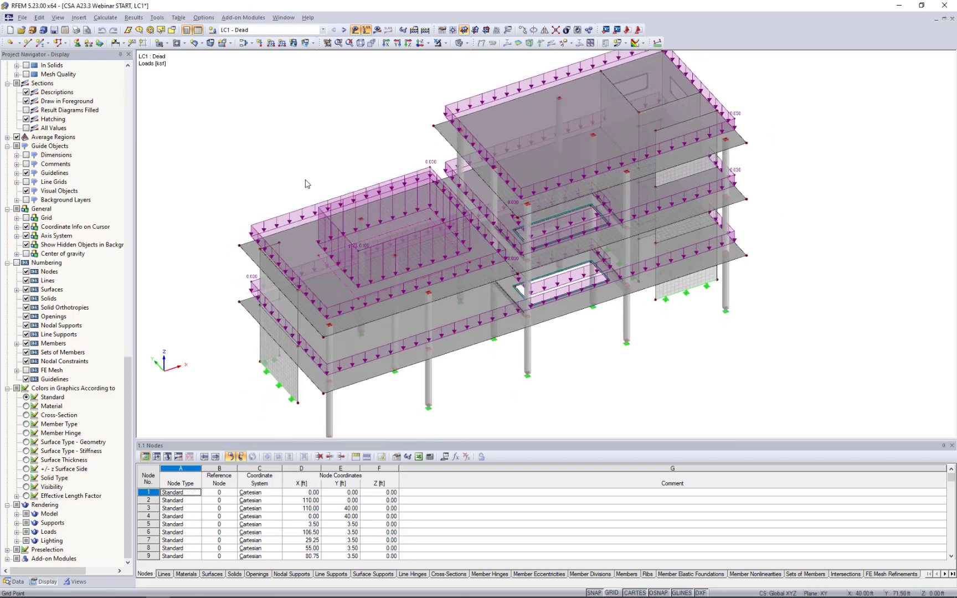
Inspect the magnitude, direction and position of the free rectangular dead load on the low wing's roof, without changing them.
scroll(303, 180, "up", 3)
scroll(303, 184, "up", 1)
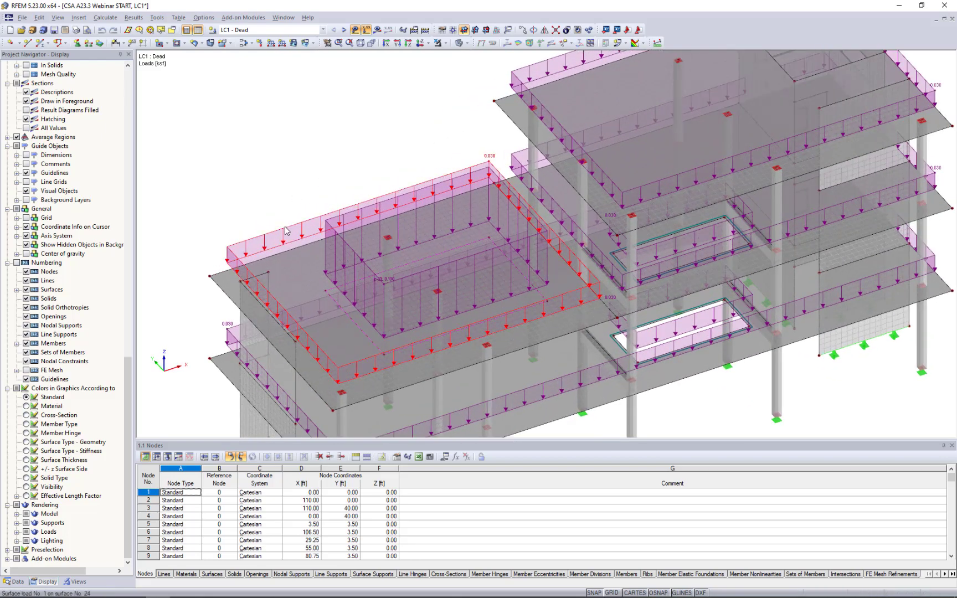
double_click(349, 245)
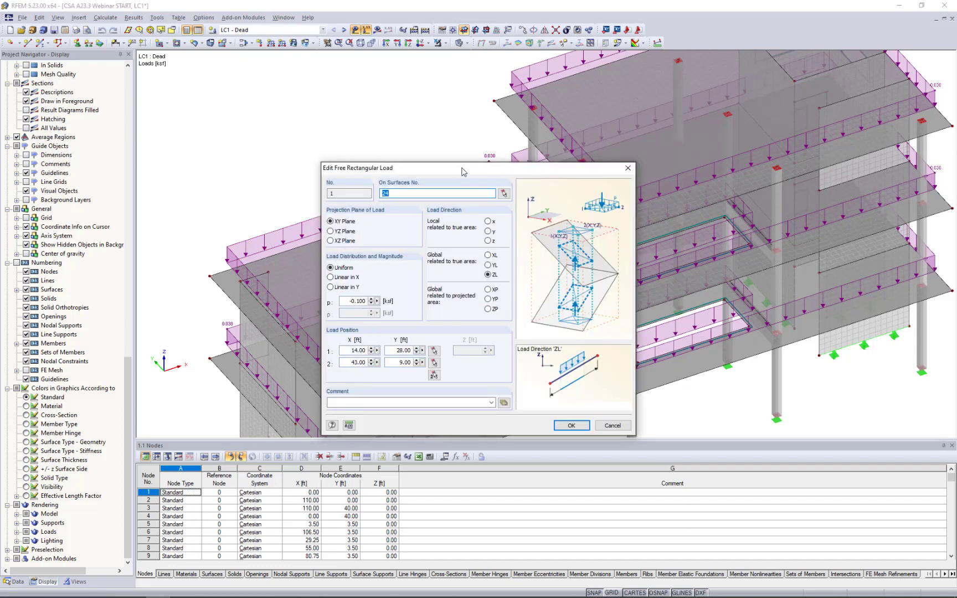
left_click_drag(464, 168, 675, 114)
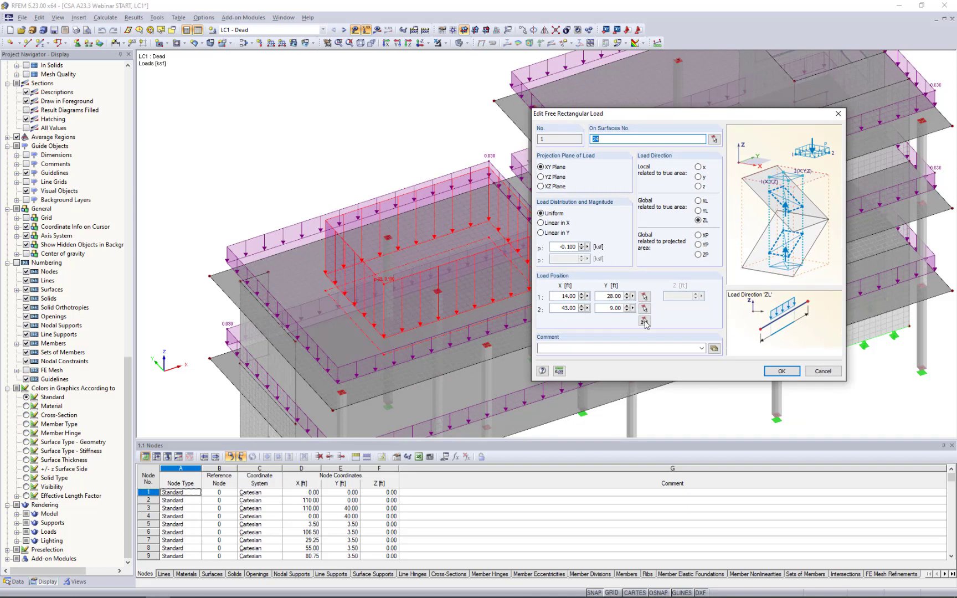
left_click(822, 371)
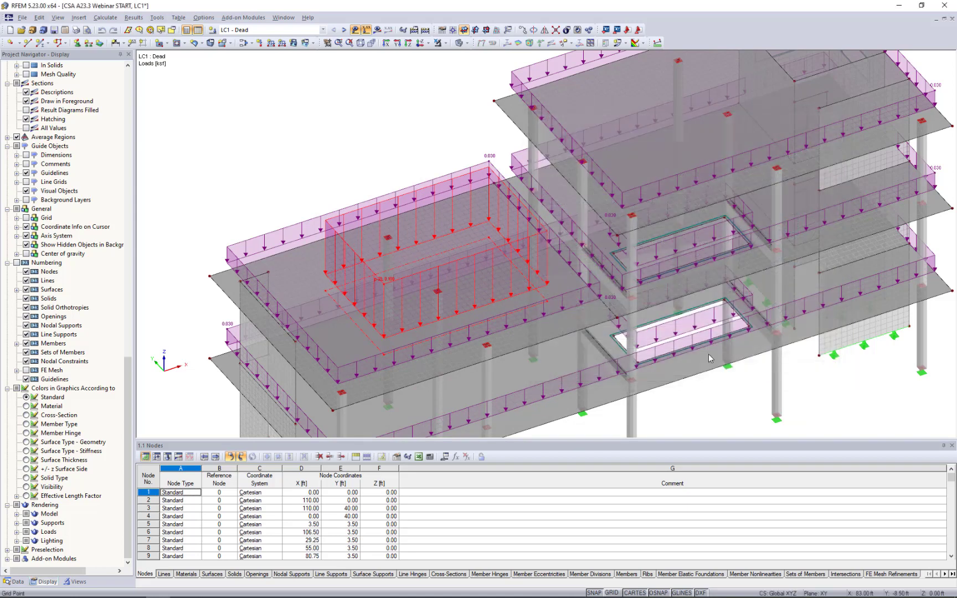
left_click(427, 170)
Go through the load cases LC2 - Live, LC3 - Snow and LC4 - Wind to view their loads on the model.
middle_click_drag(429, 198, 414, 111, "ctrl")
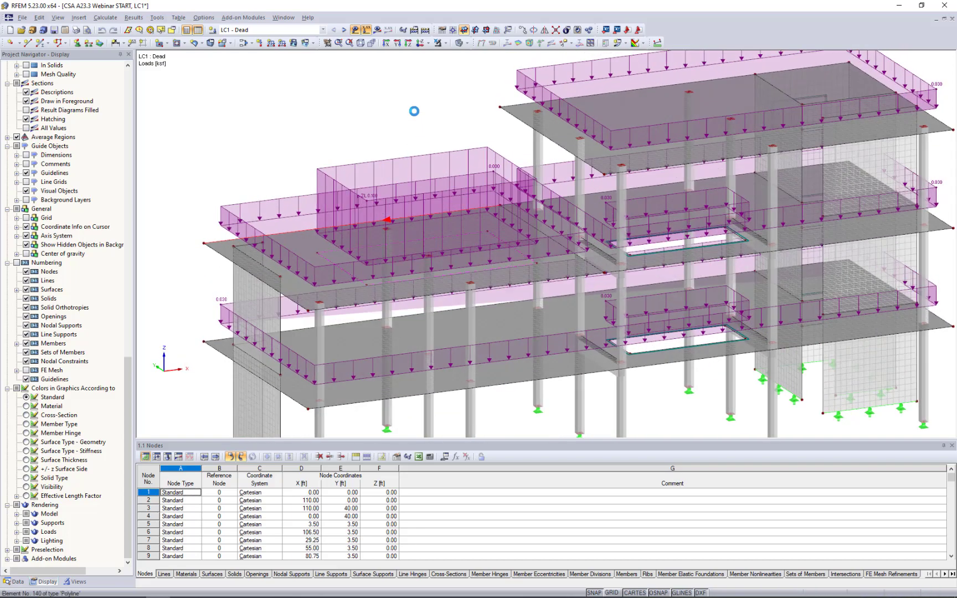
scroll(414, 112, "down", 1)
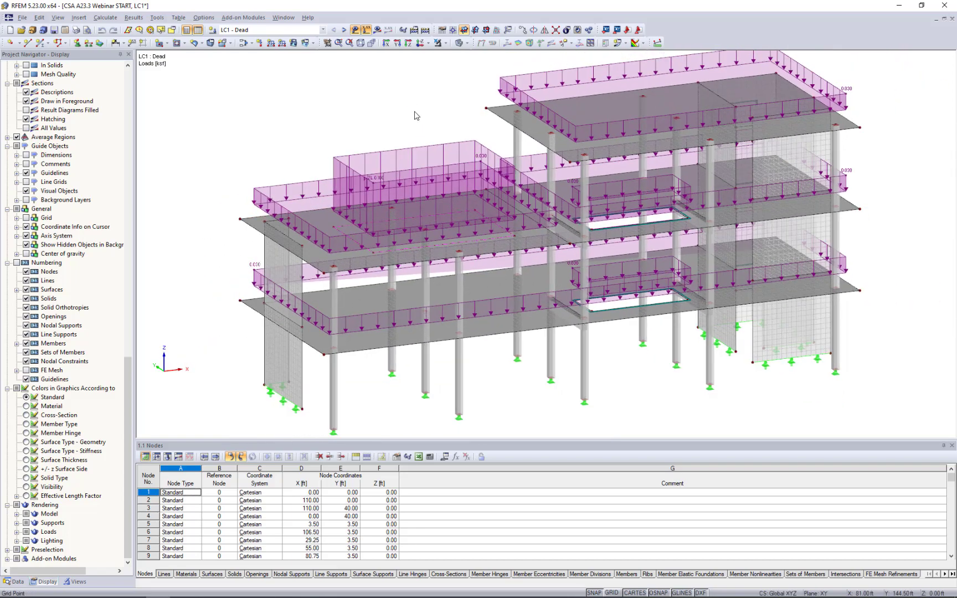
left_click(344, 31)
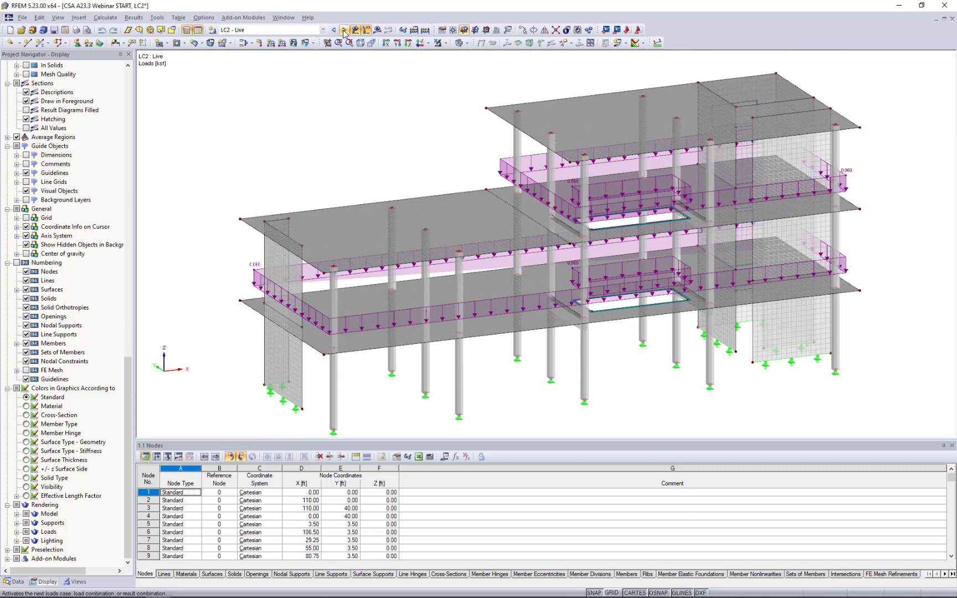
middle_click_drag(443, 167, 391, 166, "ctrl")
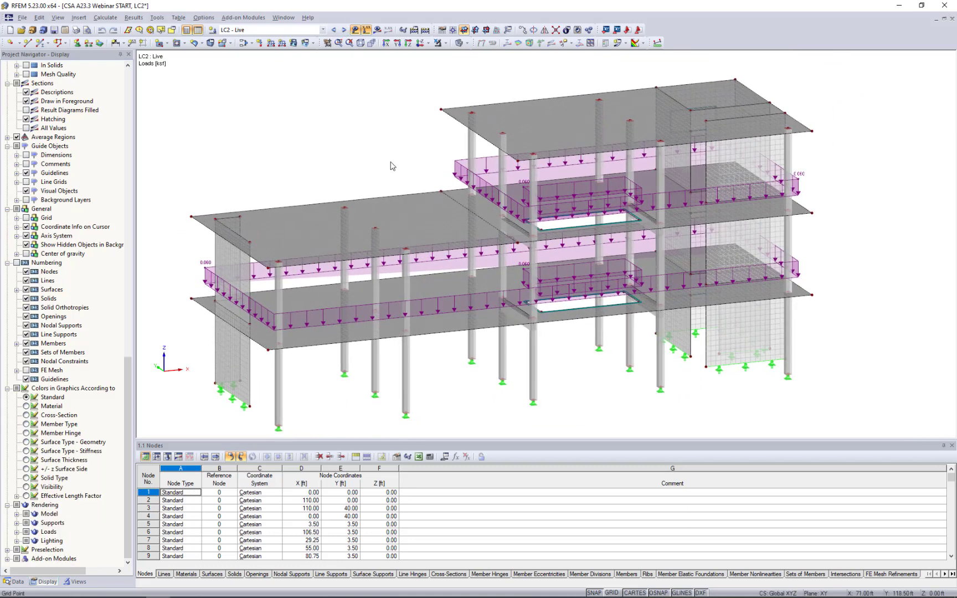
left_click(344, 30)
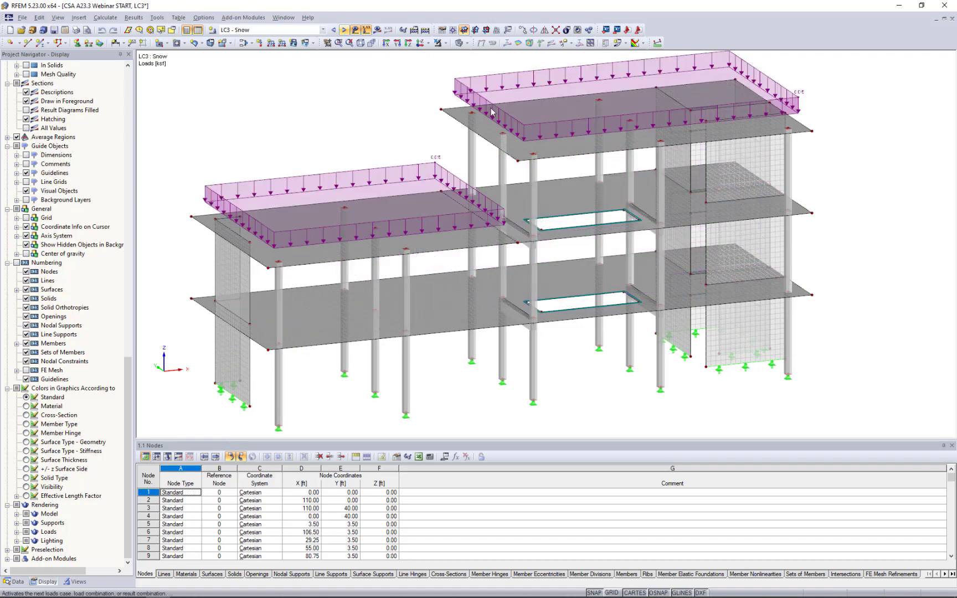
left_click(344, 31)
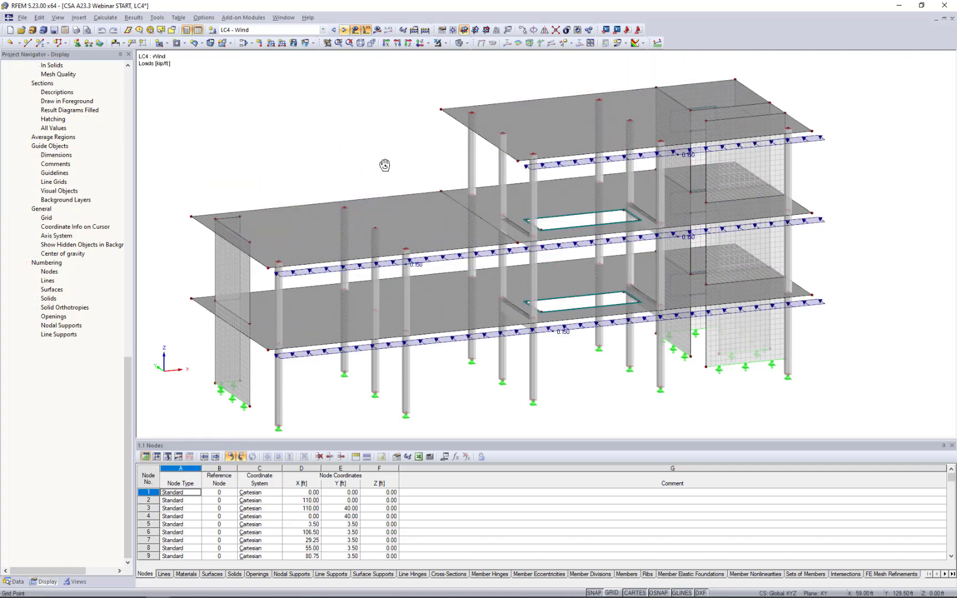
middle_click_drag(385, 165, 364, 140, "ctrl")
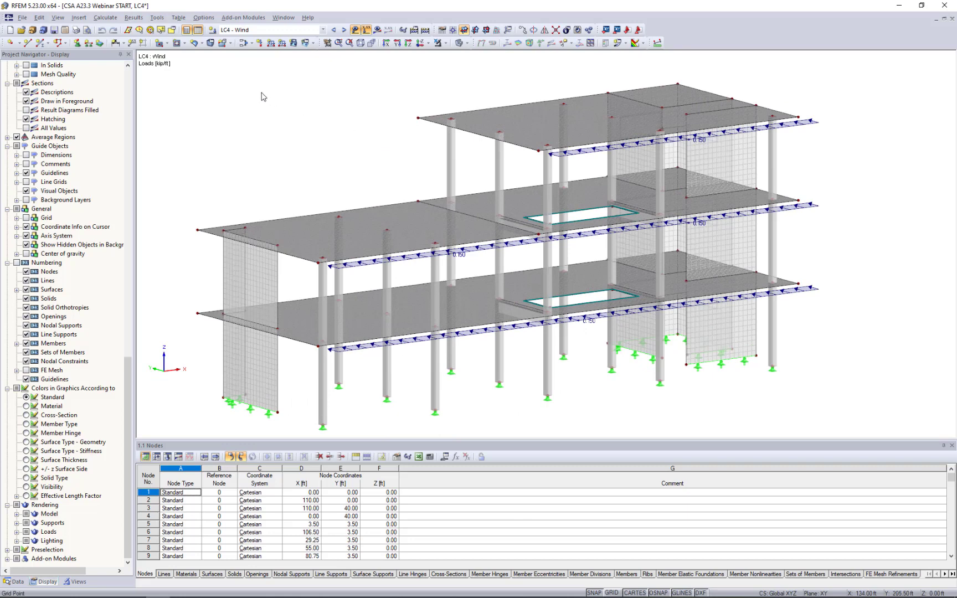
Review the load cases' action categories and the NBC 2015 combination equations for the Limit State of Strength, without changing them.
left_click(243, 43)
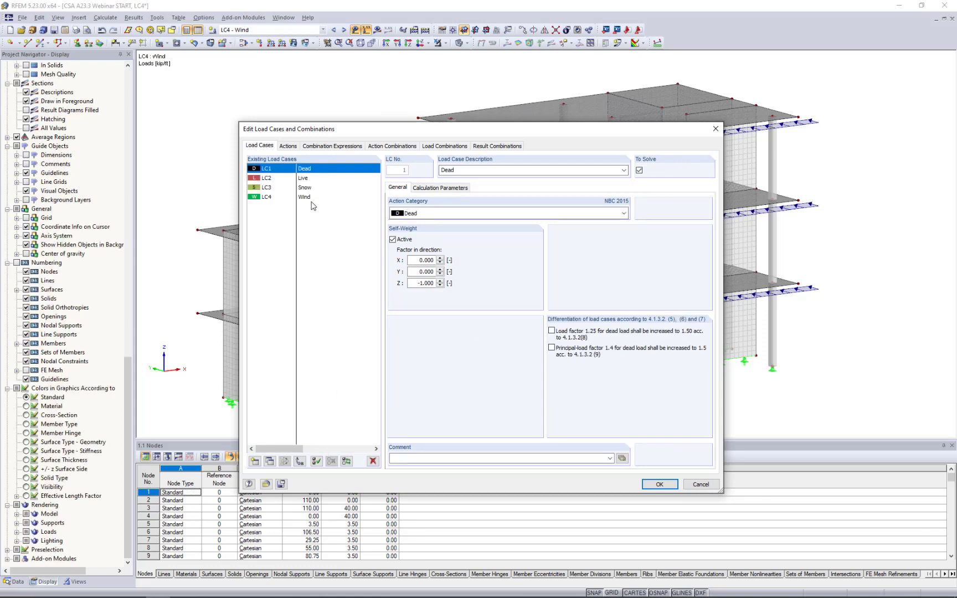
left_click(418, 215)
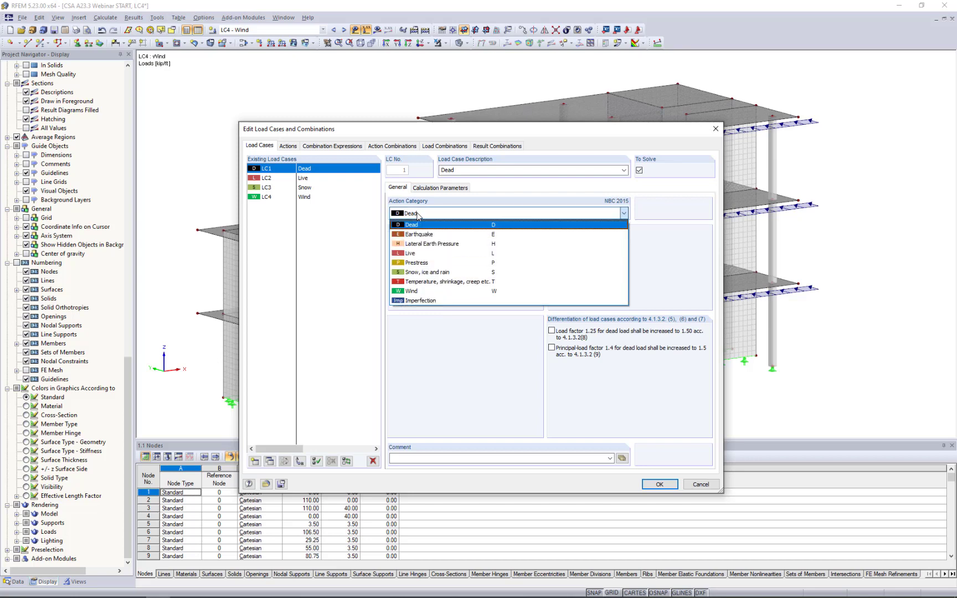
left_click(316, 243)
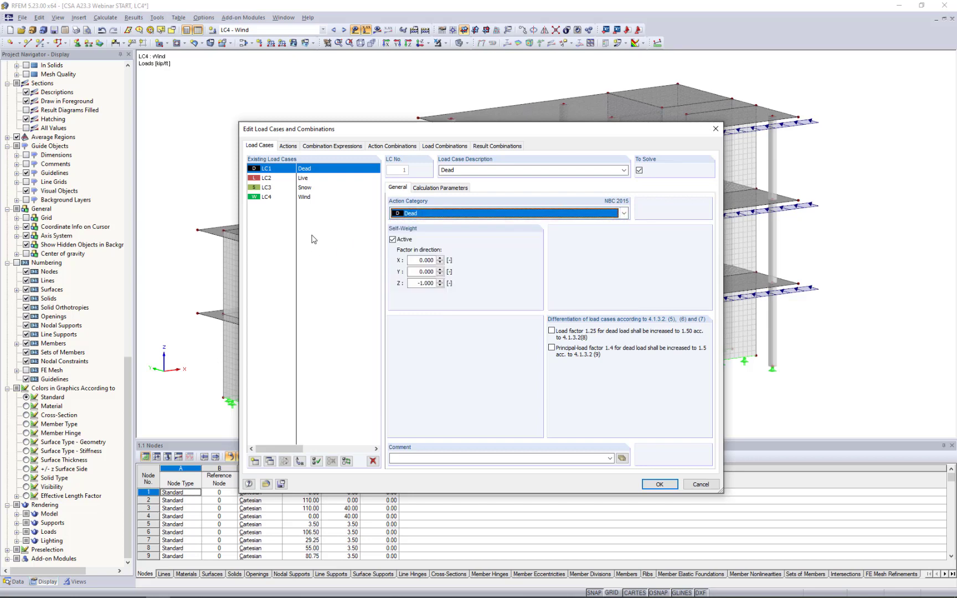
left_click(326, 146)
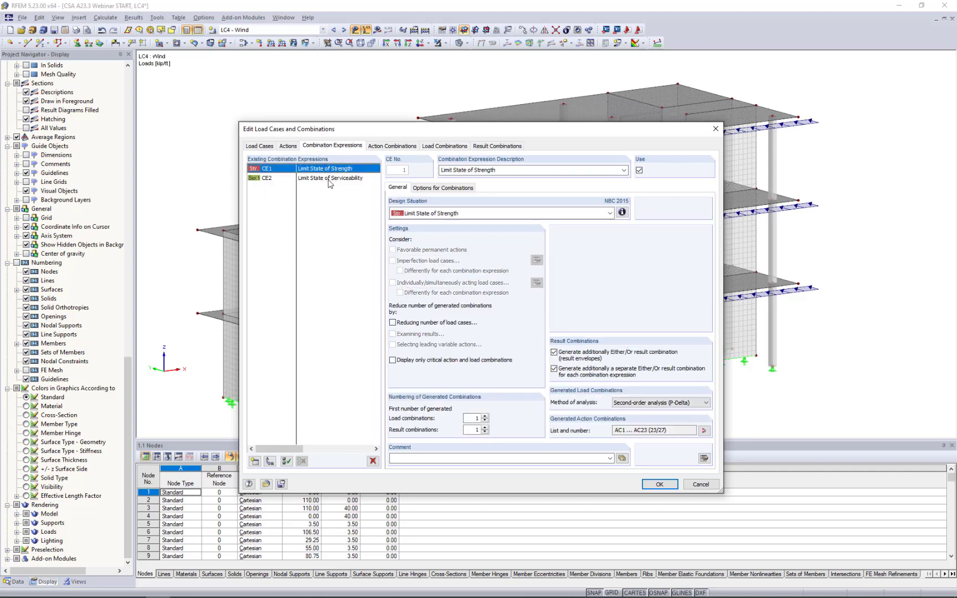
left_click(622, 214)
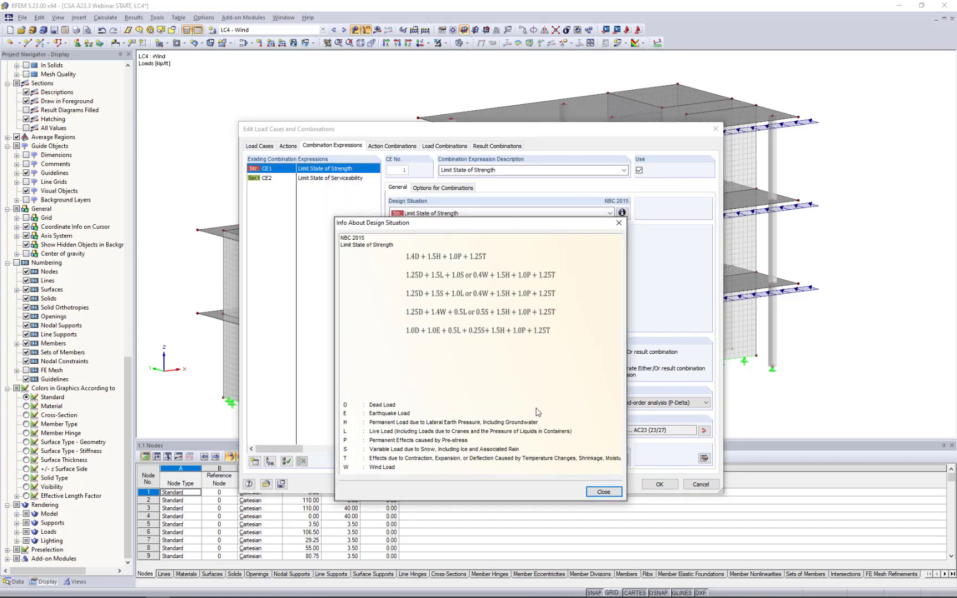
left_click(602, 491)
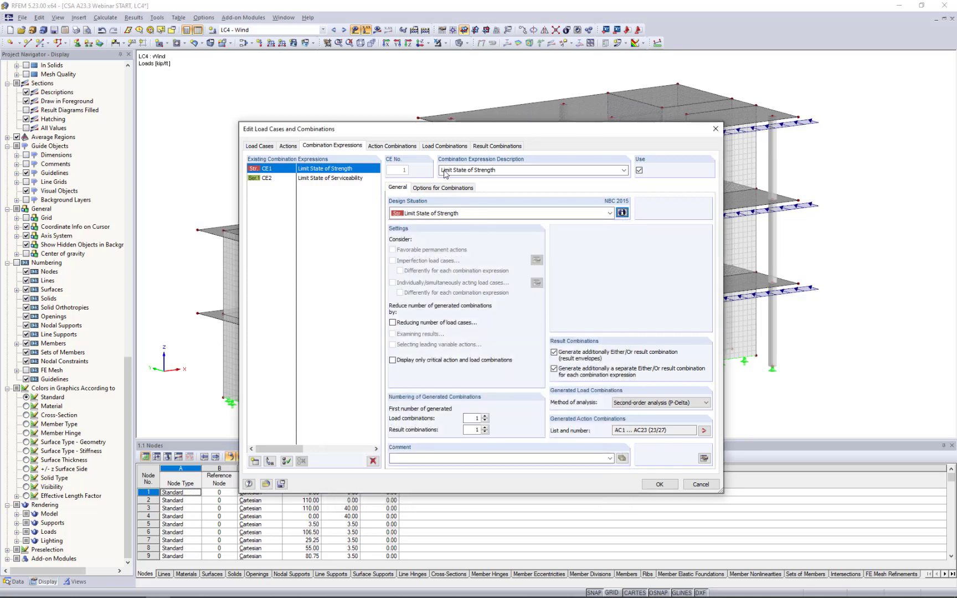
Review the load combinations, CO1's calculation parameters and the result combinations RC1 and RC2, without changing them.
left_click(442, 146)
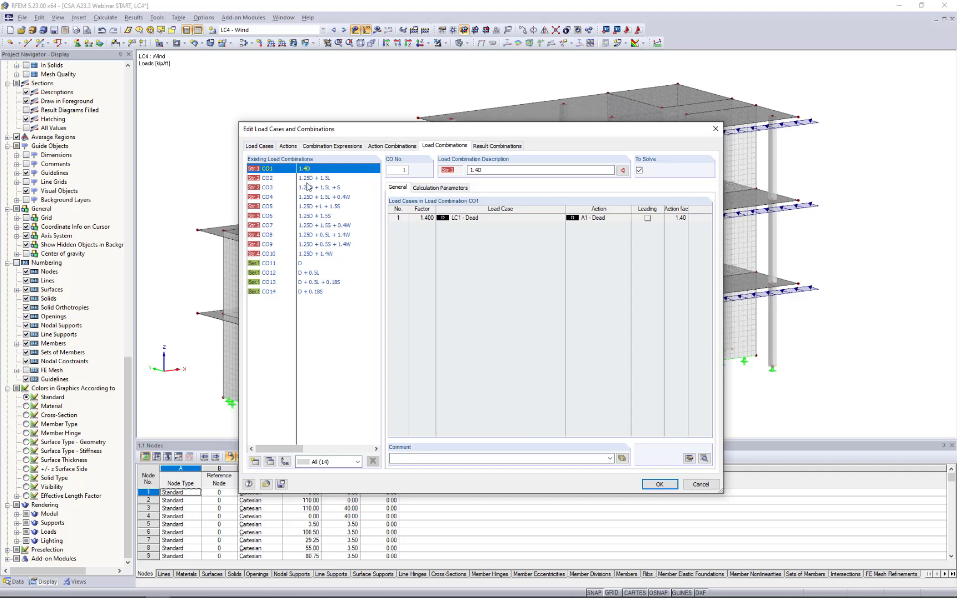
left_click(429, 189)
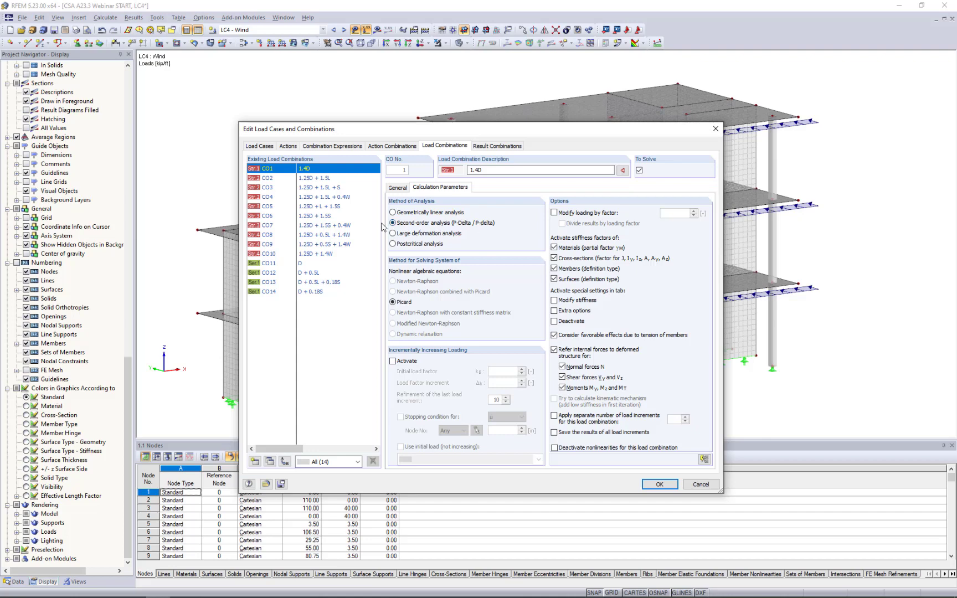
left_click(496, 146)
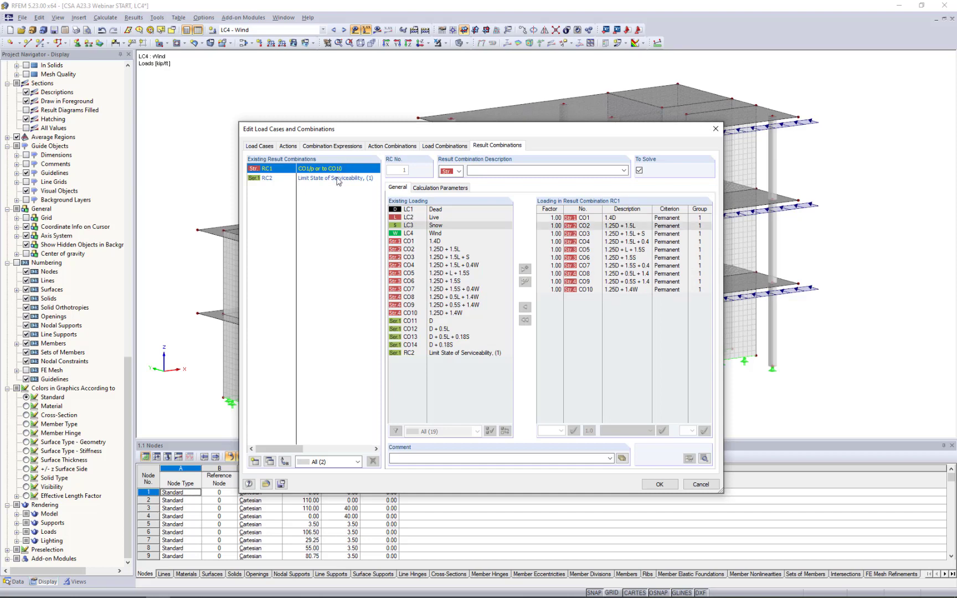
left_click(308, 179)
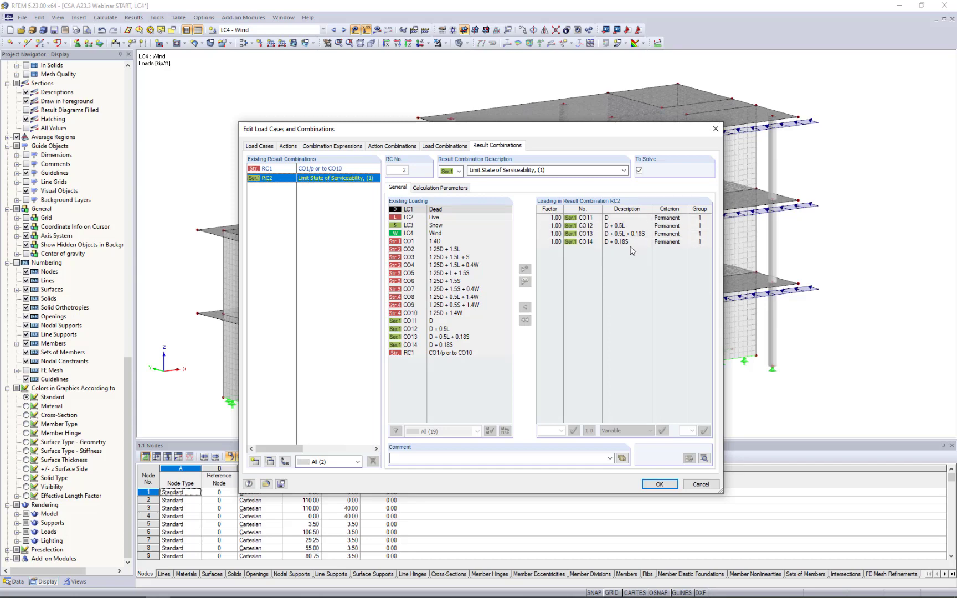
left_click(700, 485)
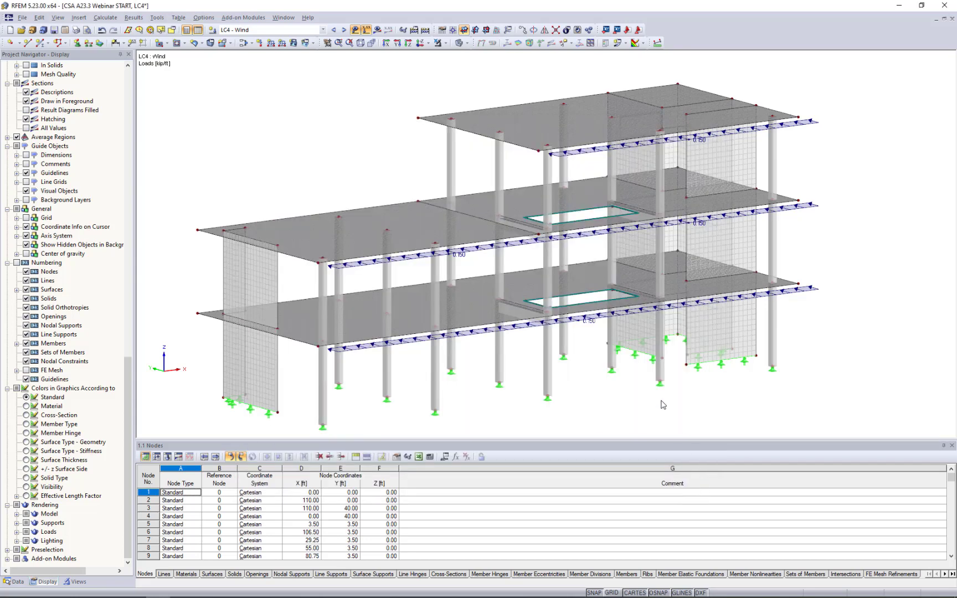
Go through the load combinations CO1 to CO5 to view their loads on the model, and hide the loads.
left_click(324, 29)
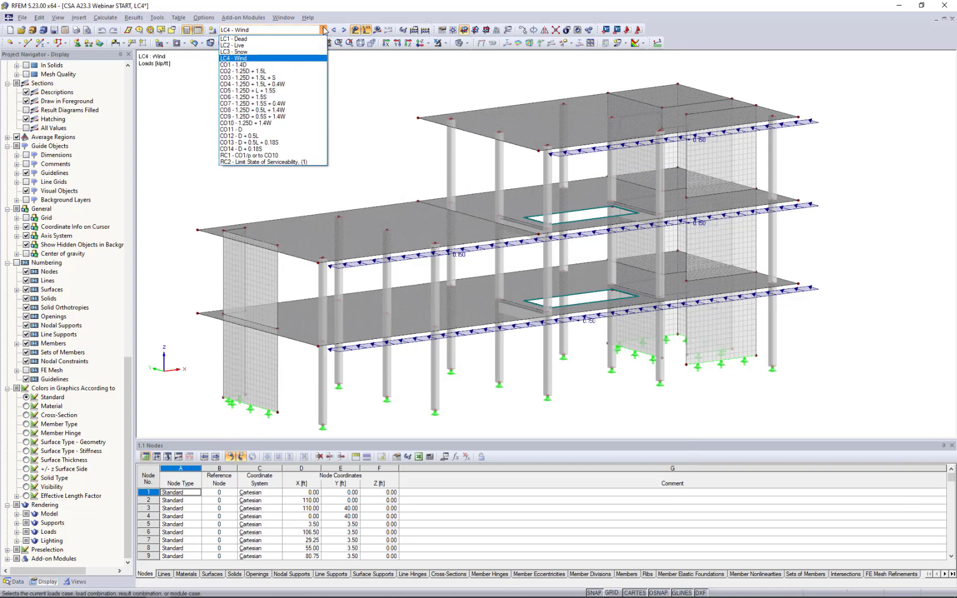
left_click(305, 66)
left_click(344, 31)
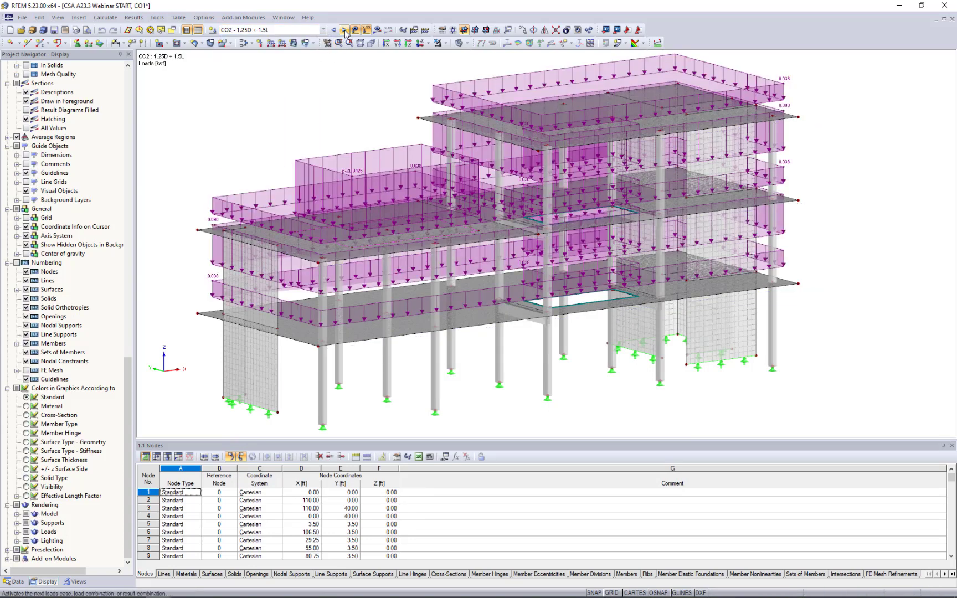
left_click(345, 32)
scroll(362, 98, "down", 1)
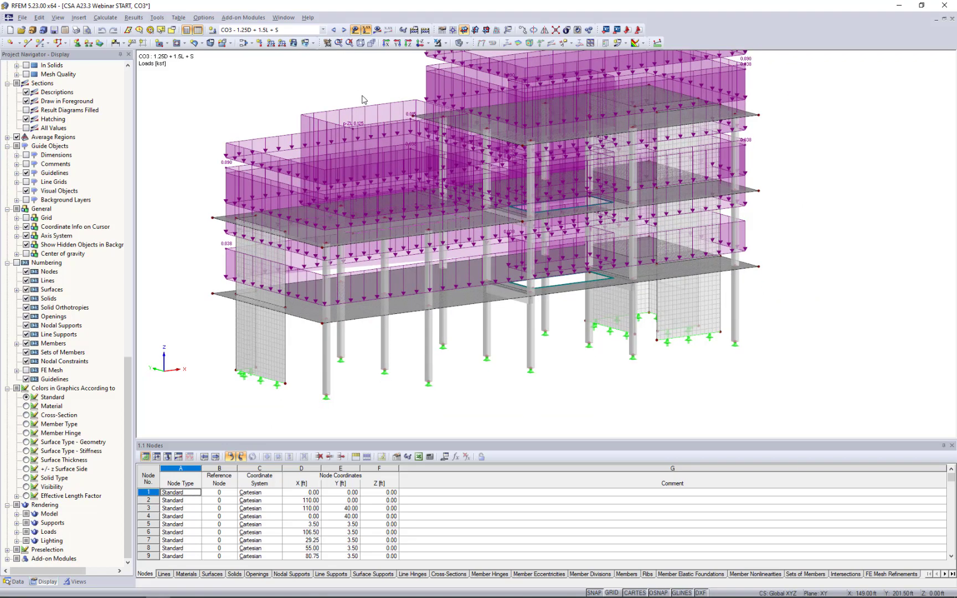
middle_click_drag(362, 99, 394, 164)
left_click(344, 31)
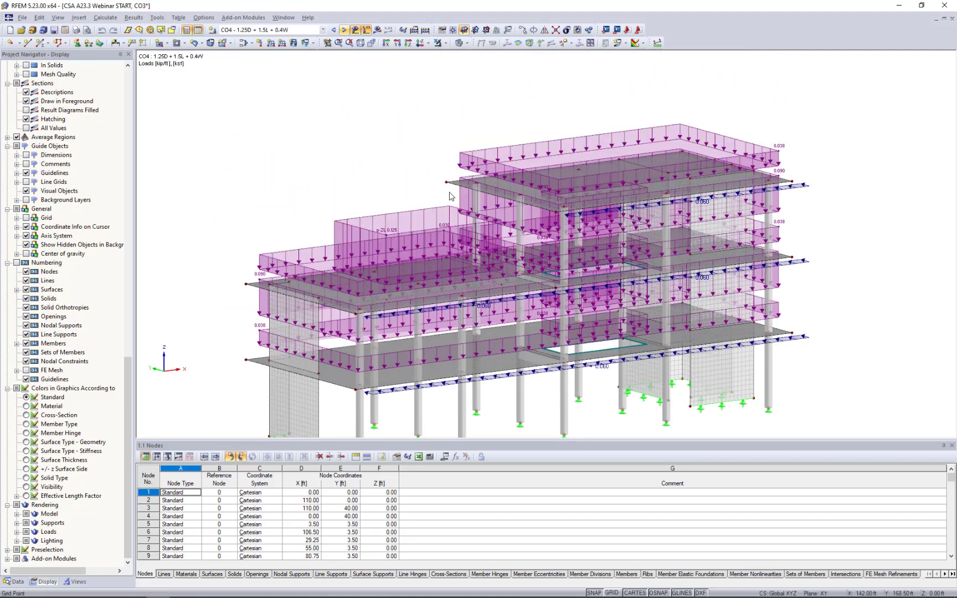
left_click(344, 31)
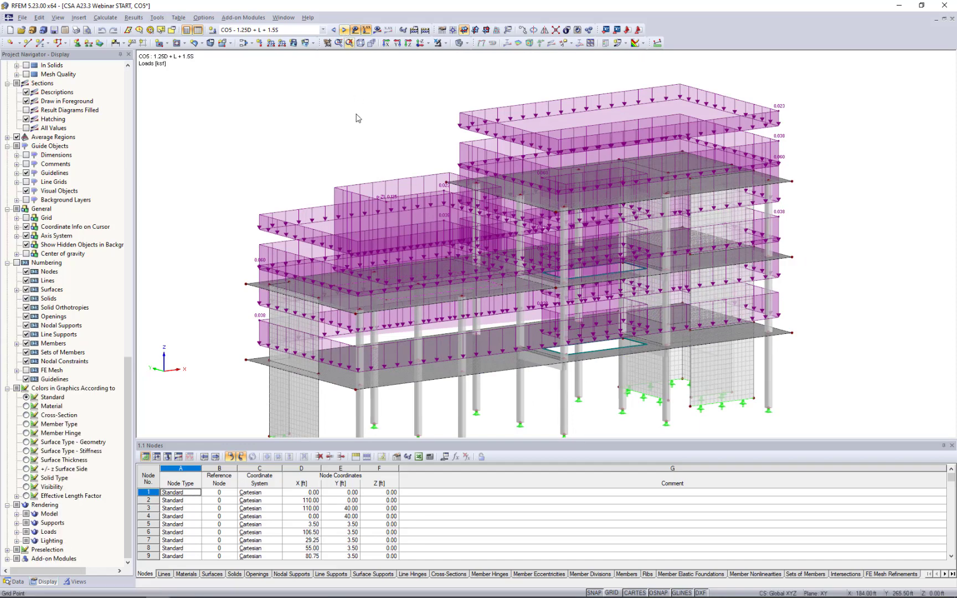
left_click(355, 30)
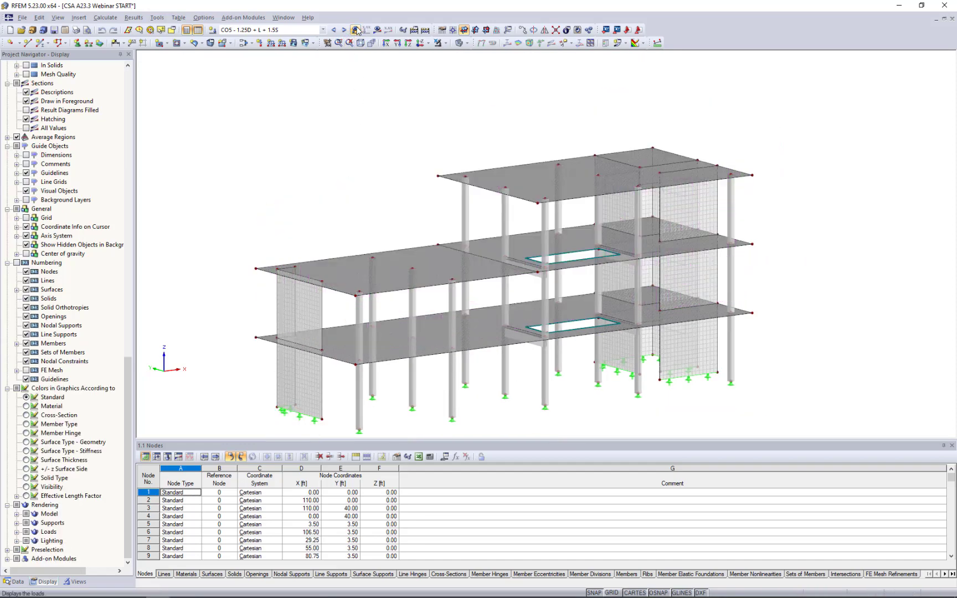
Display the calculation results as global deformations u and go back to load combination CO3 - 1.25D + 1.5L + S.
left_click(105, 17)
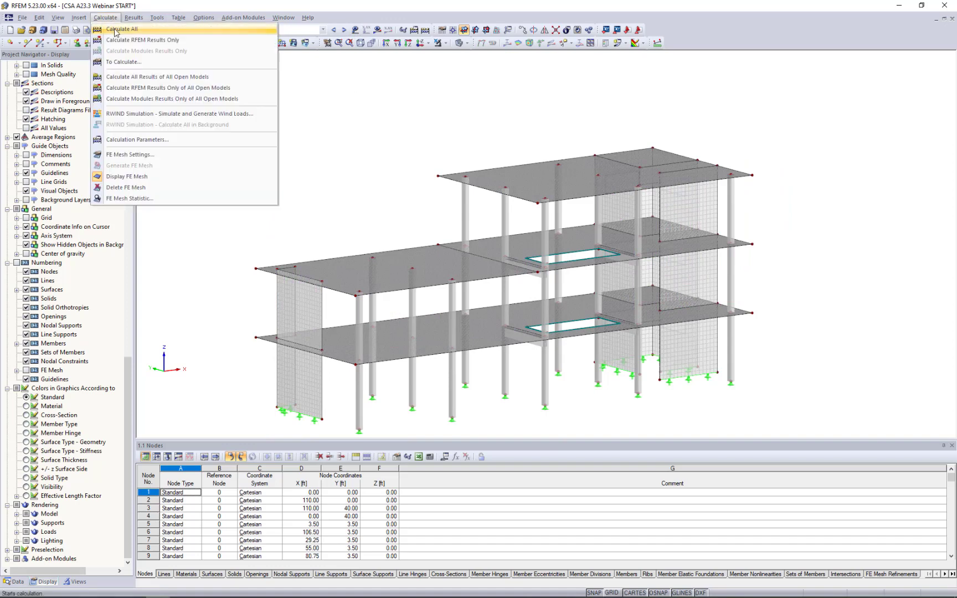
left_click(373, 106)
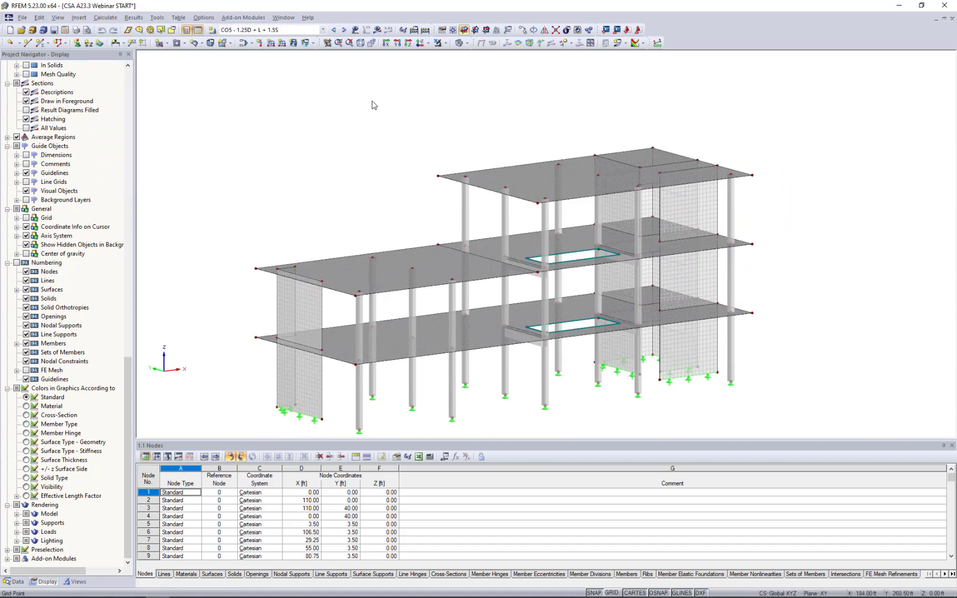
left_click(376, 31)
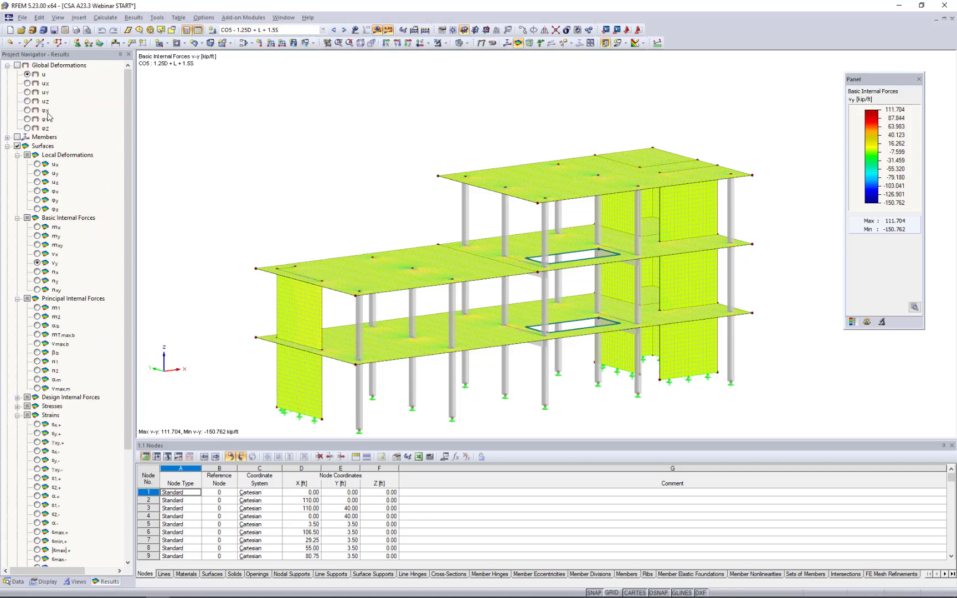
left_click(18, 65)
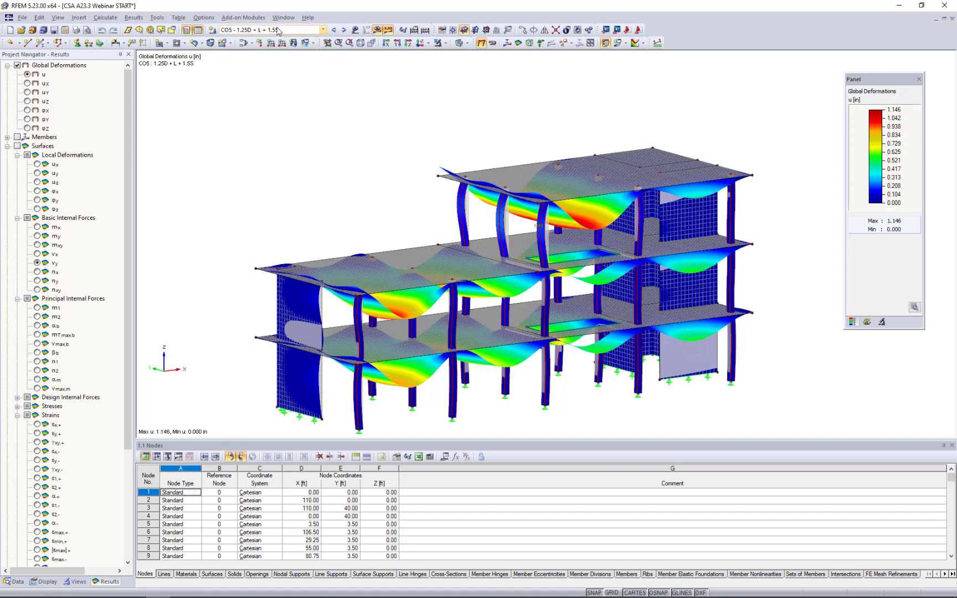
left_click(333, 29)
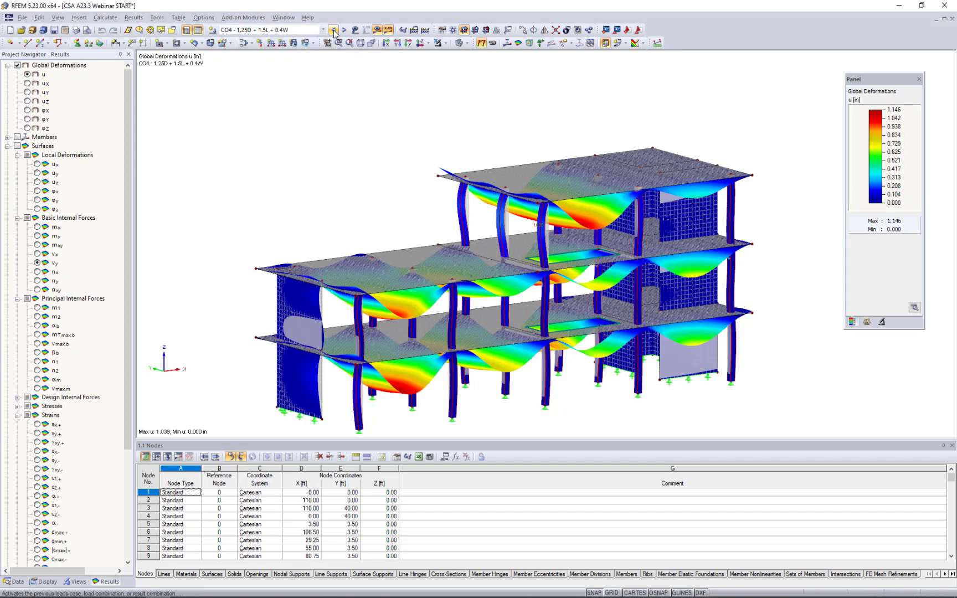
left_click(334, 30)
Show the model as wireframe and reduce the deformation display factor to 3.4375.
left_click(467, 44)
left_click(498, 56)
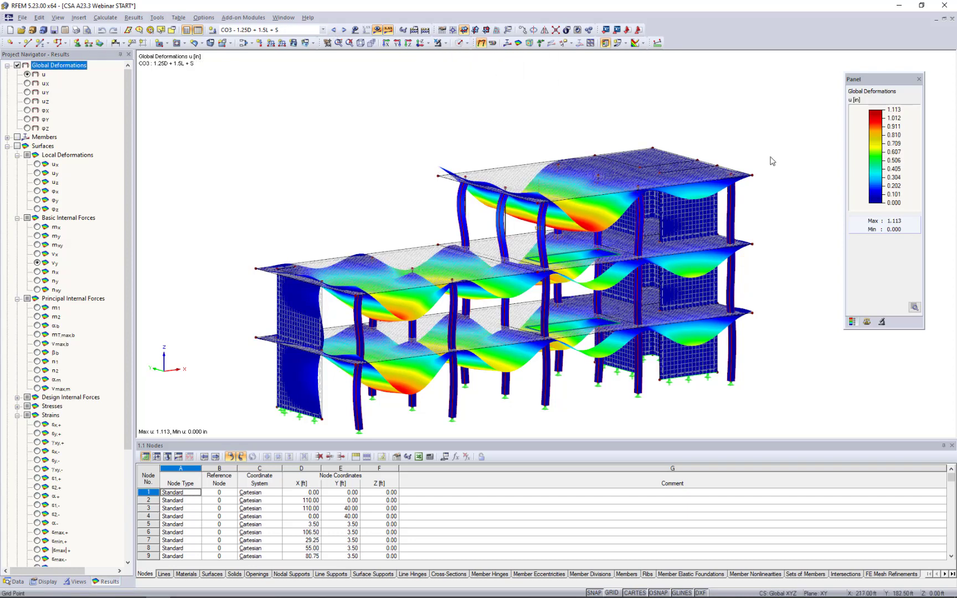
left_click(867, 322)
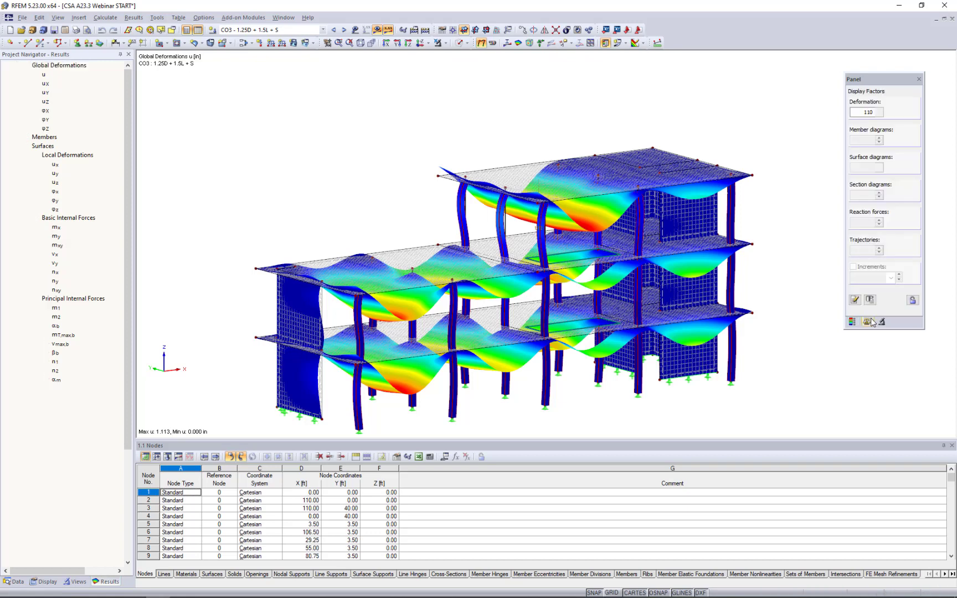
left_click(879, 114)
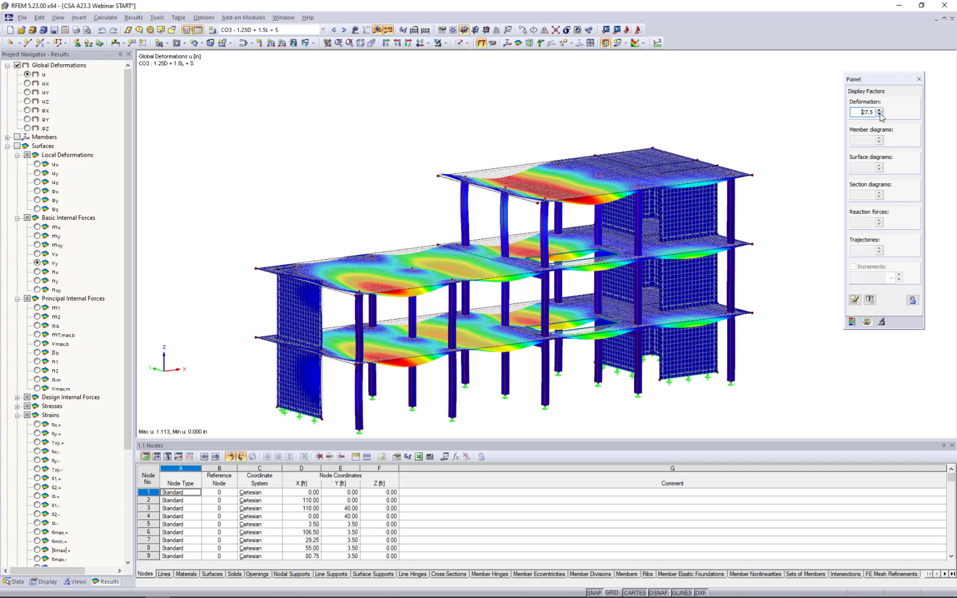
left_click(879, 115)
left_click(879, 114)
left_click(879, 114)
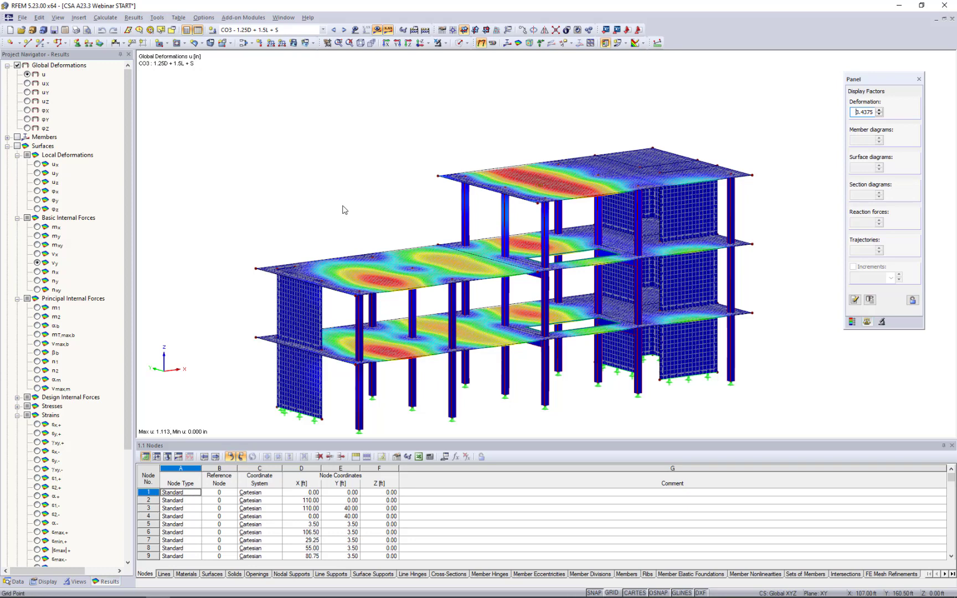
scroll(343, 209, "down", 1)
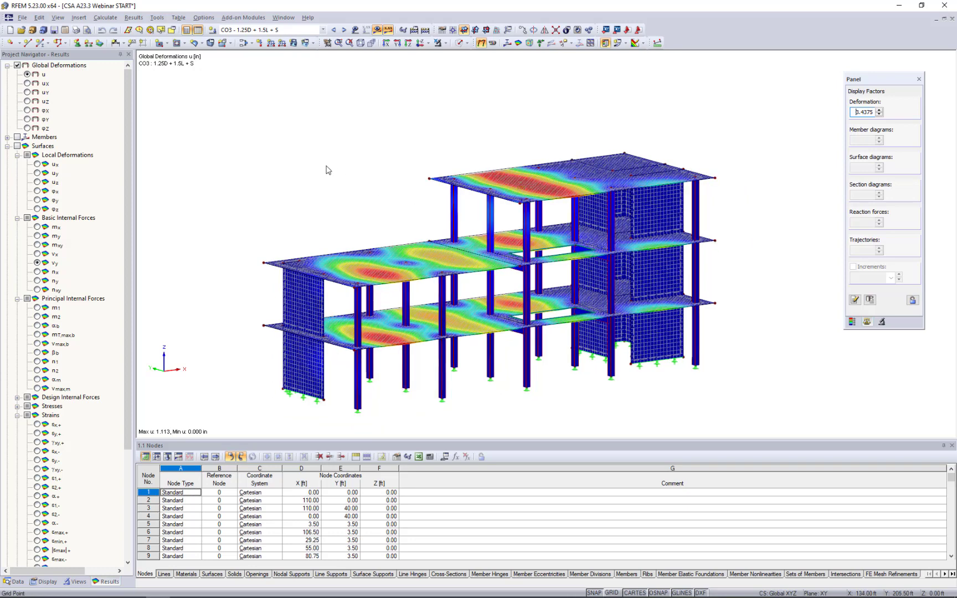
middle_click_drag(341, 213, 318, 225, "ctrl")
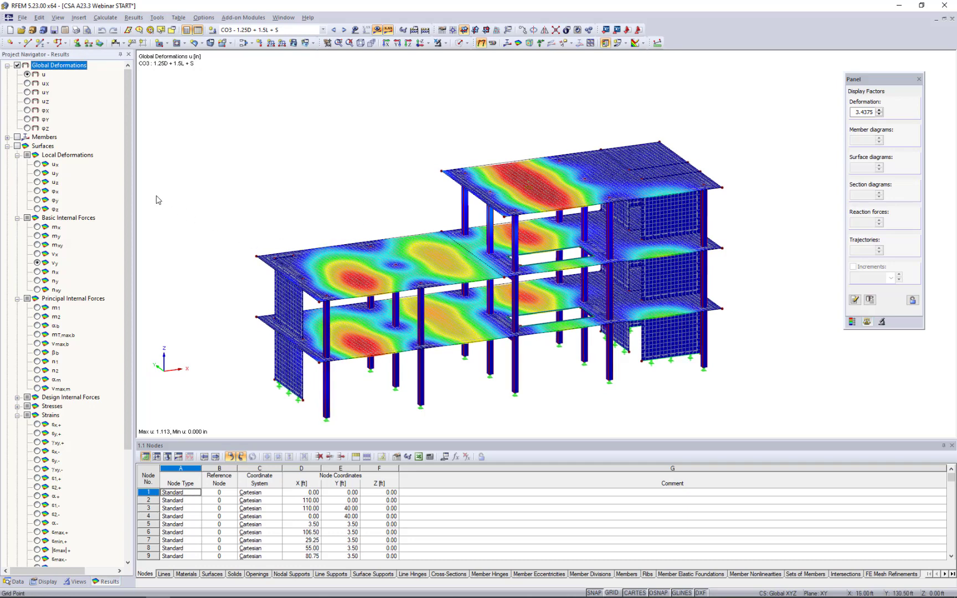
Collapse the surface results and display the members' internal forces Mz in place of the global deformations.
left_click(7, 146)
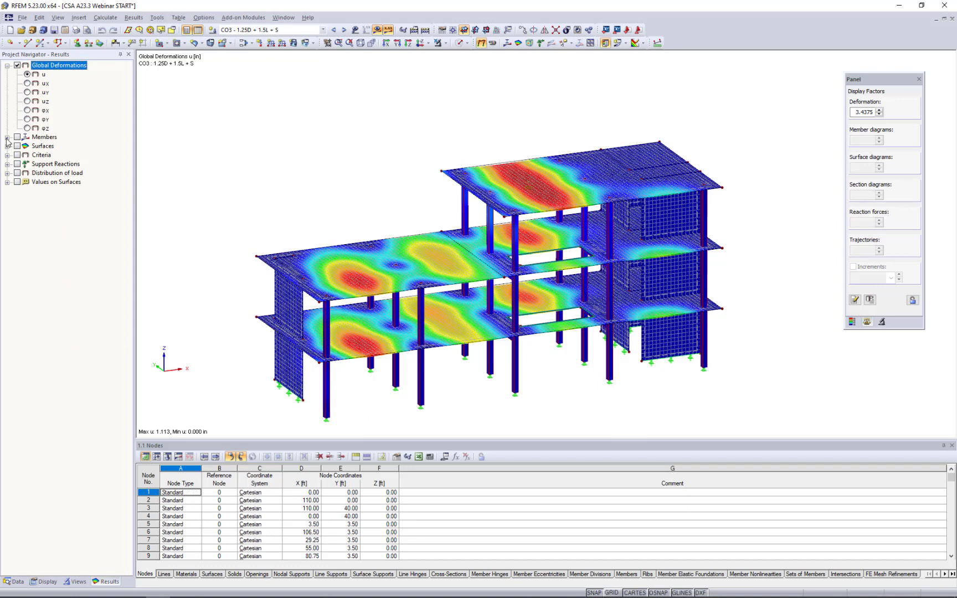
left_click(8, 137)
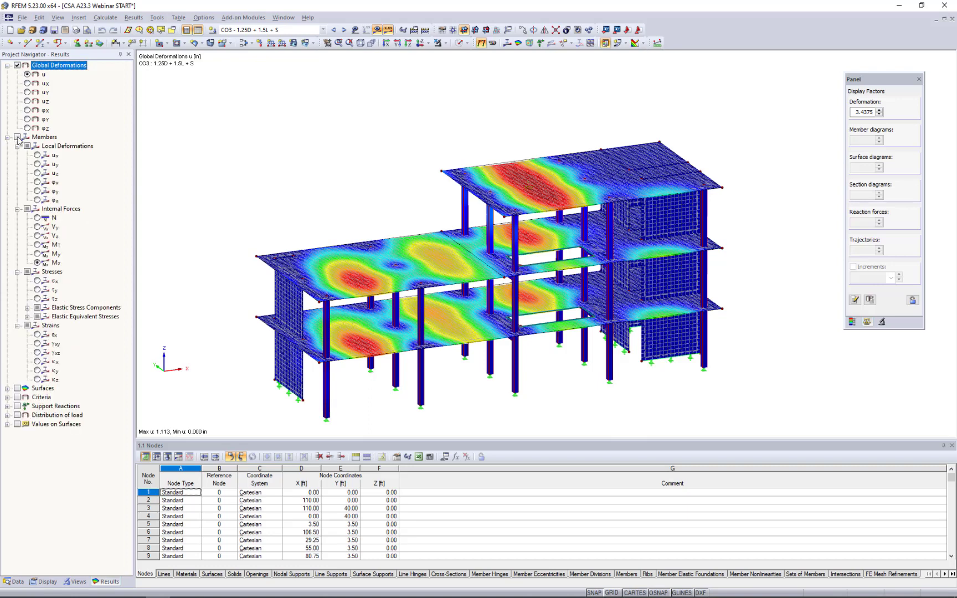
left_click(17, 137)
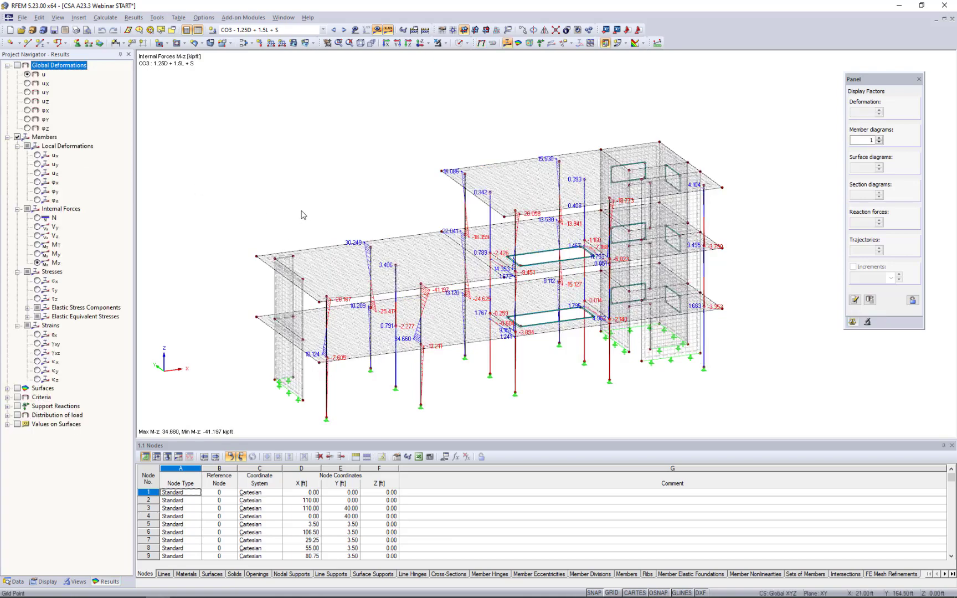
Isolate the second row of columns from the low wing's outer end using Visibility by Selected Objects.
middle_click_drag(302, 211, 248, 149, "ctrl")
left_click(355, 222)
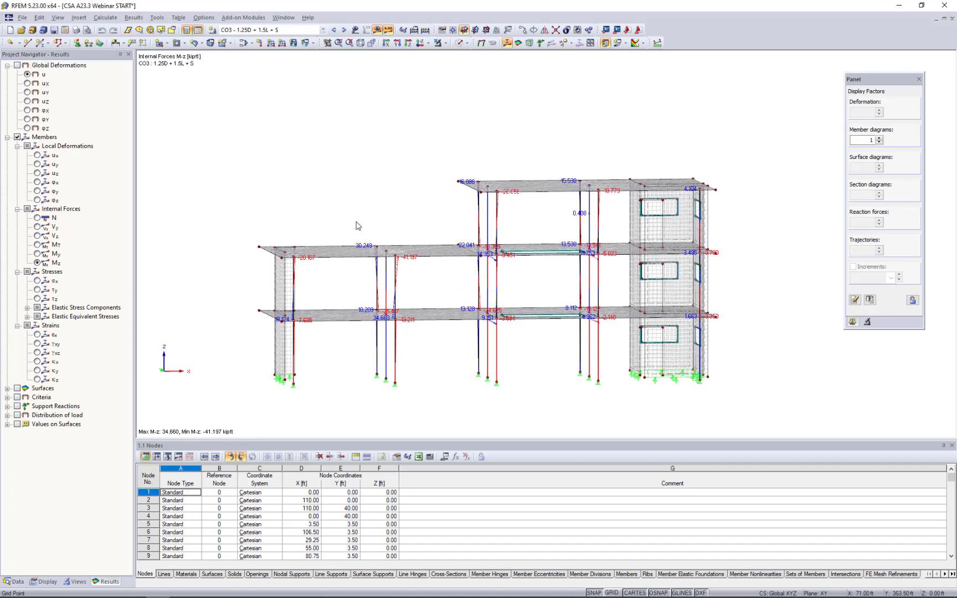
middle_click_drag(386, 286, 398, 255)
left_click_drag(359, 188, 438, 366)
left_click(447, 44)
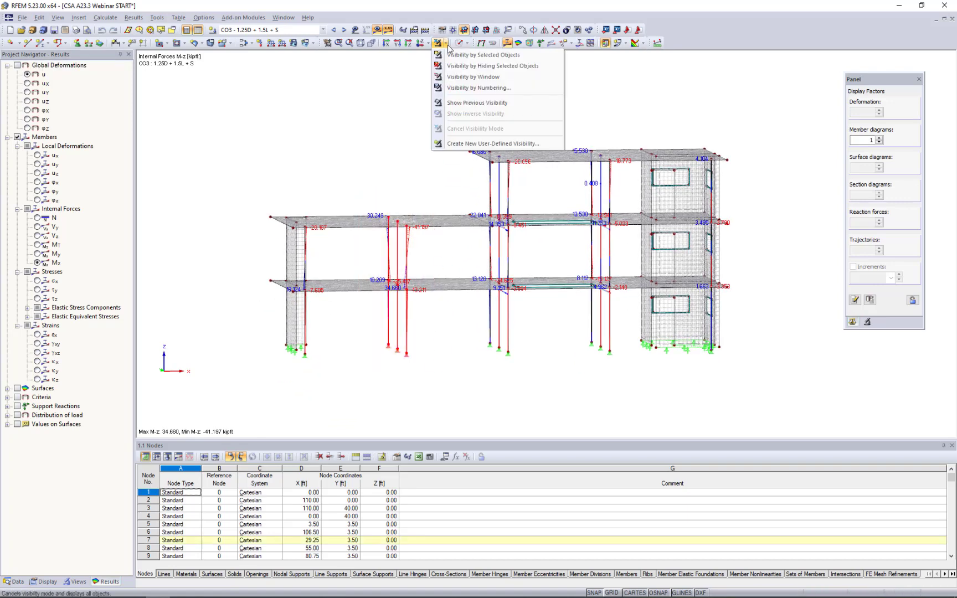
left_click(449, 58)
Display the axial force N diagrams on the isolated columns.
middle_click_drag(407, 184, 451, 205, "ctrl")
scroll(392, 295, "up", 3)
middle_click_drag(392, 295, 370, 287, "ctrl")
left_click(37, 217)
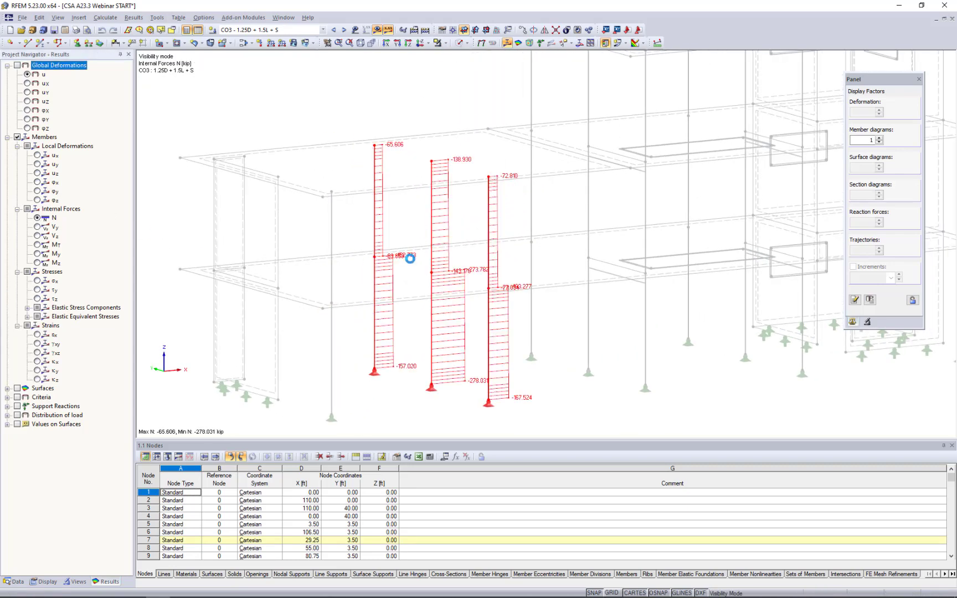
Show the isolated columns' axial forces in the With Diagram member display and bring up the N color scale.
scroll(404, 282, "up", 8)
scroll(404, 282, "down", 6)
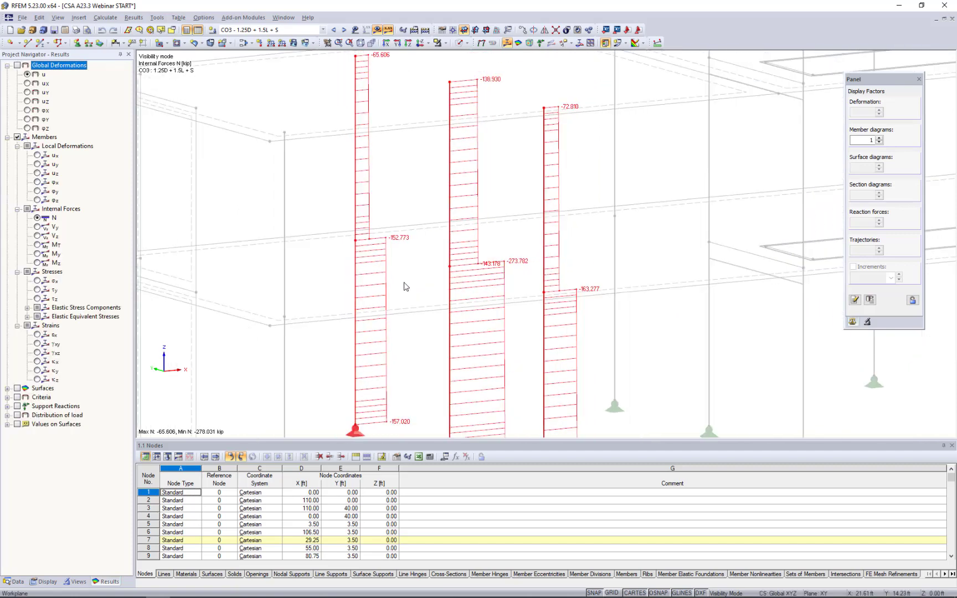
middle_click_drag(410, 288, 430, 261)
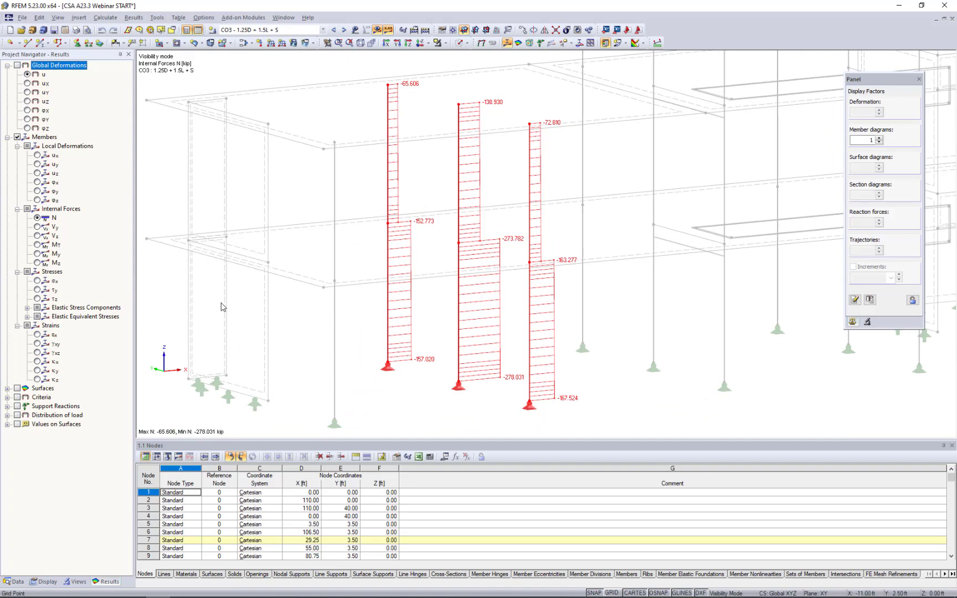
left_click(40, 581)
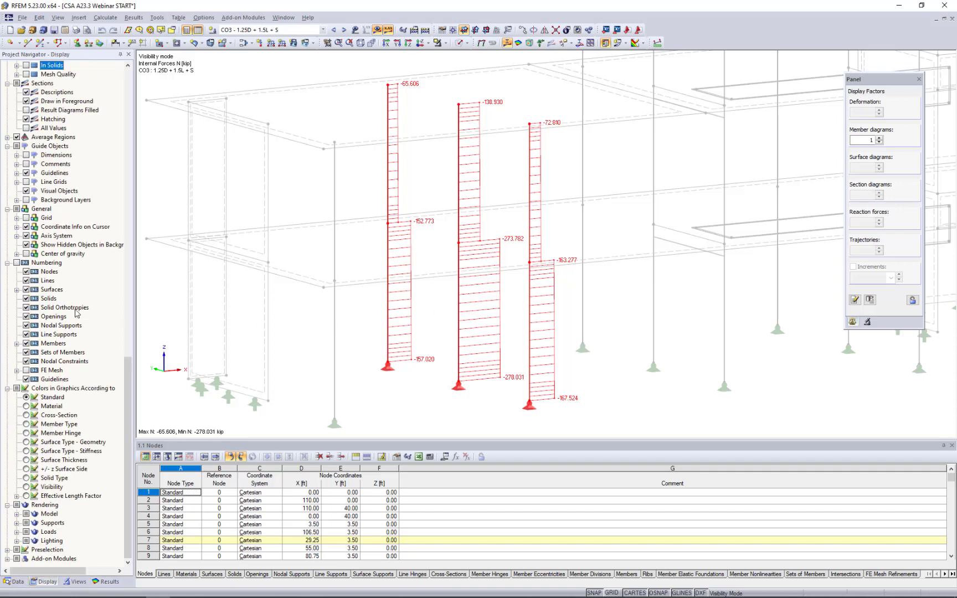
scroll(76, 312, "up", 15)
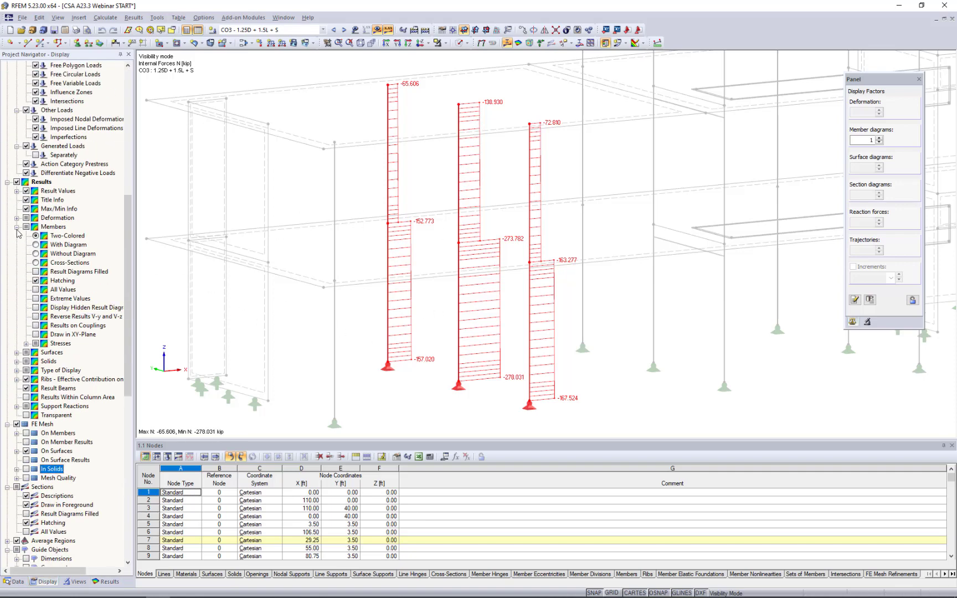
left_click(16, 227)
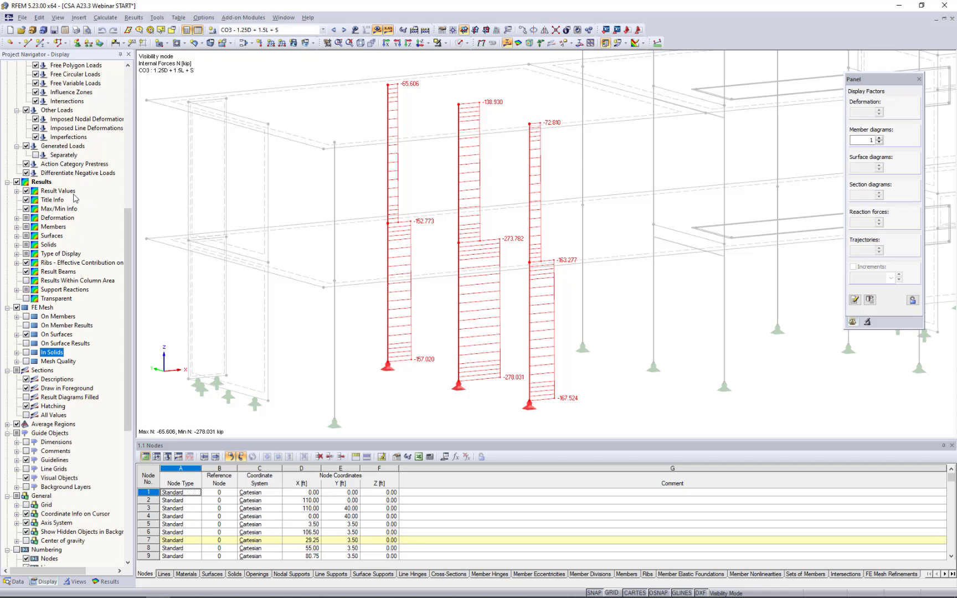
left_click(16, 227)
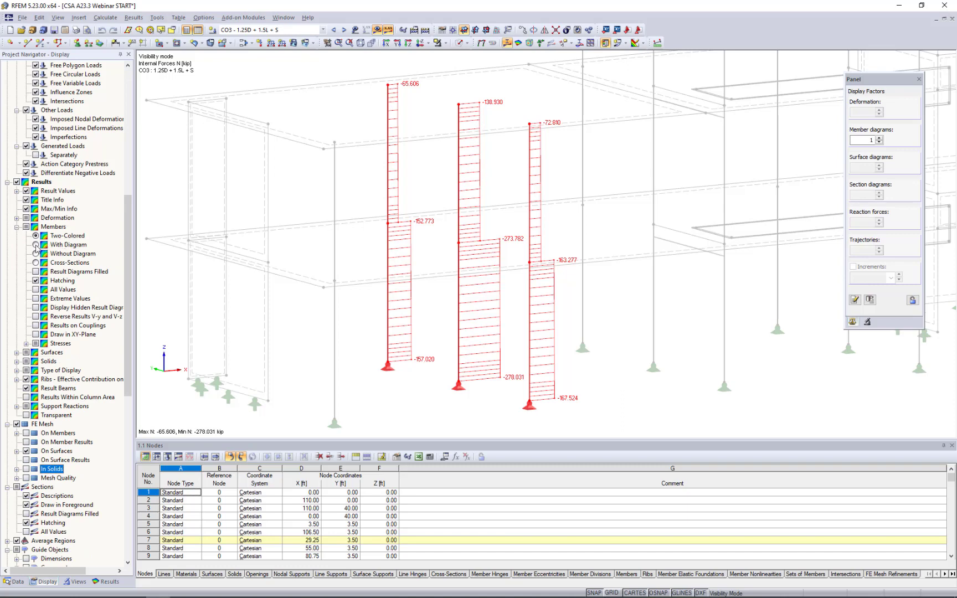
left_click(35, 245)
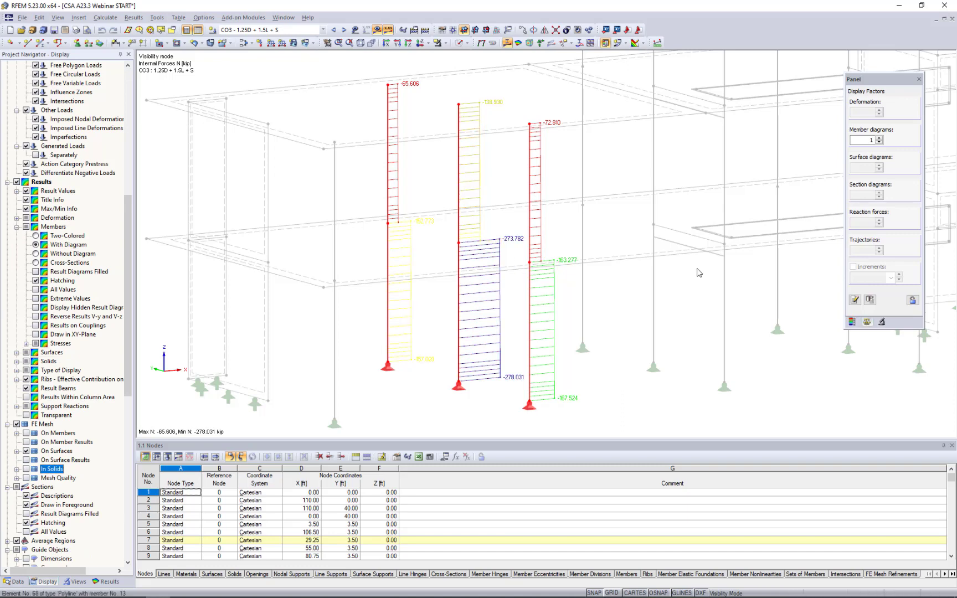
left_click(851, 321)
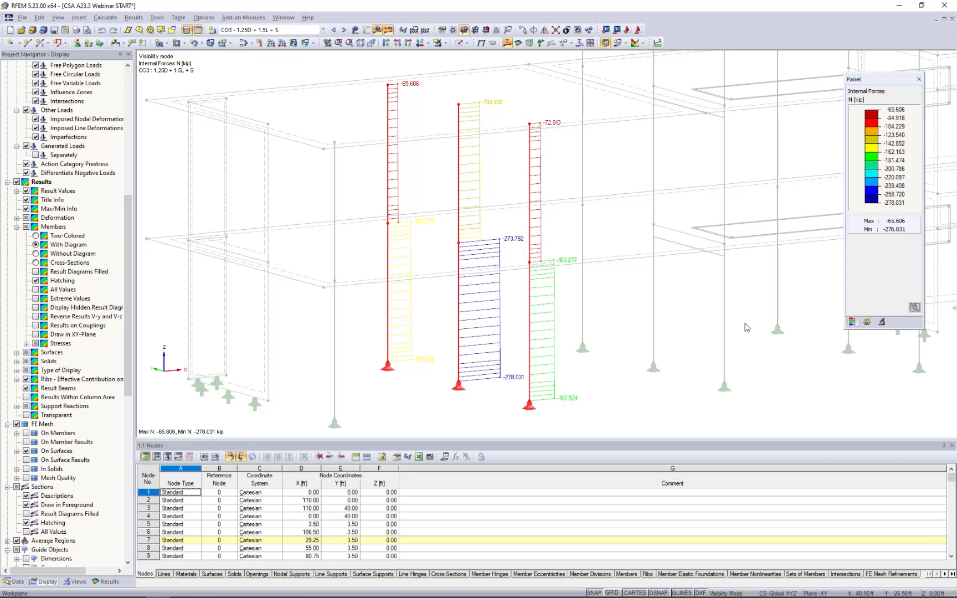
left_click(692, 335)
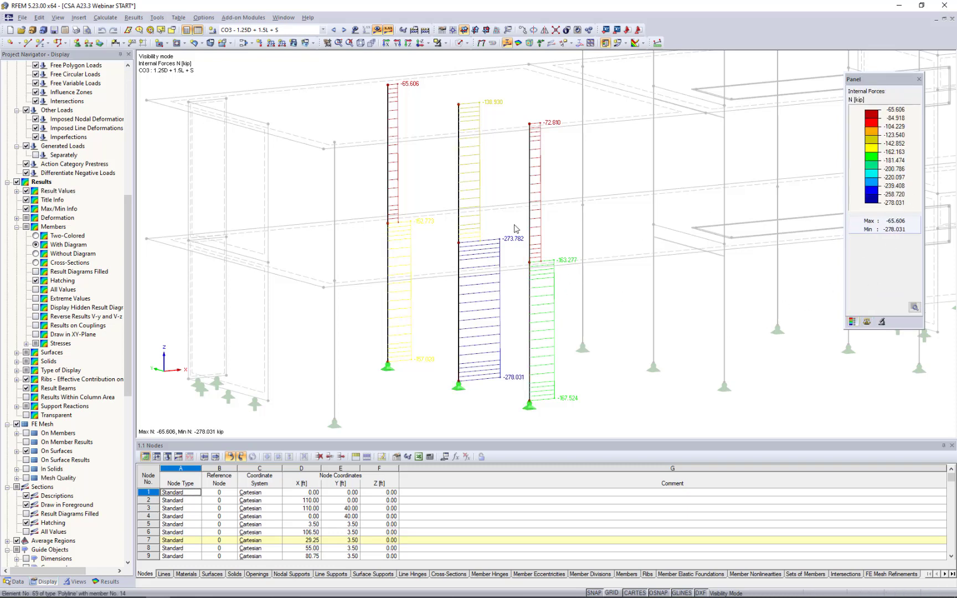
View the axial forces without diagrams and on the column cross-sections, and restore the Two-Colored member display.
left_click(36, 254)
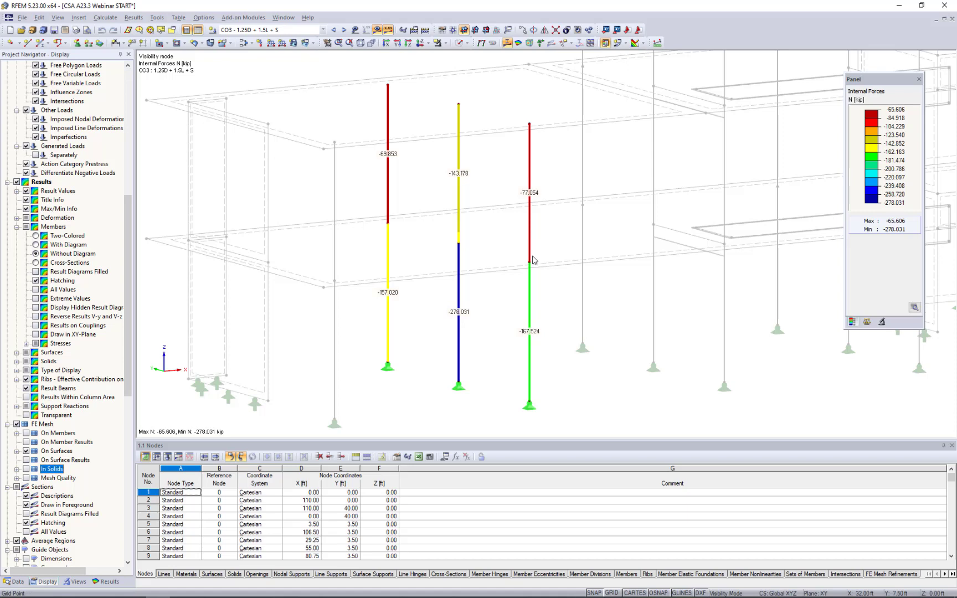
left_click(35, 263)
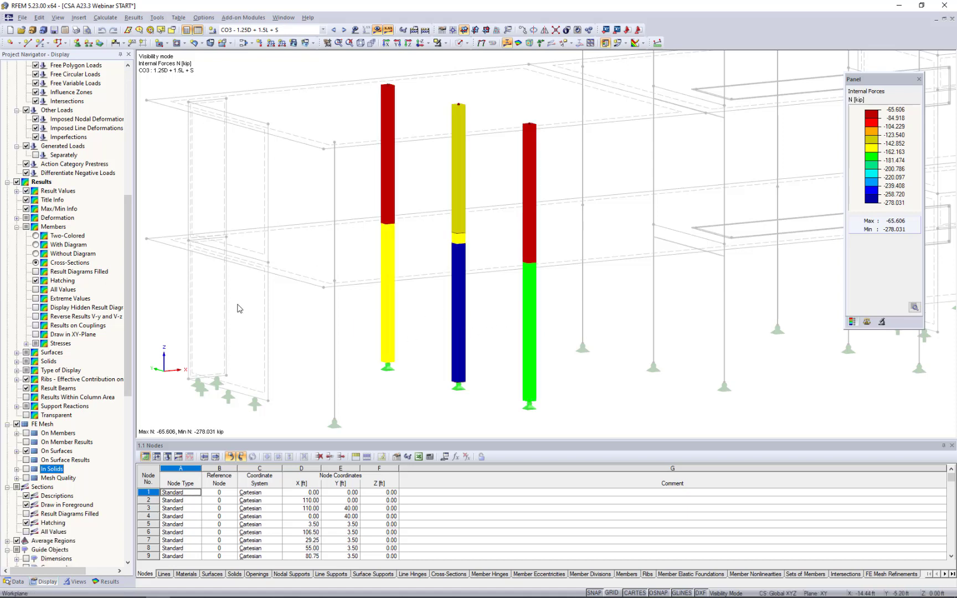
left_click(36, 235)
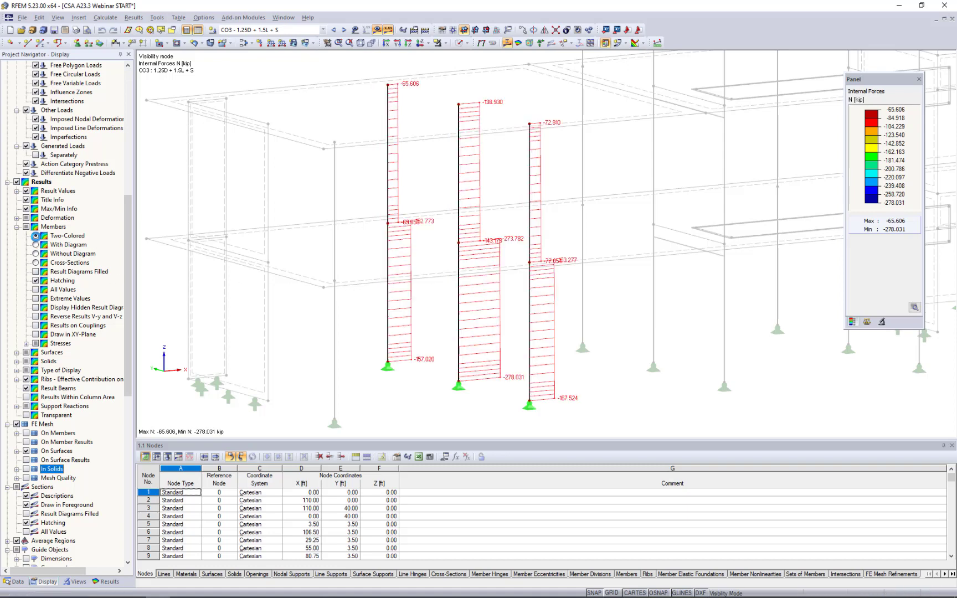
Go through the isolated columns' internal force diagrams Vy, Vz, MT, My and Mz.
left_click(105, 581)
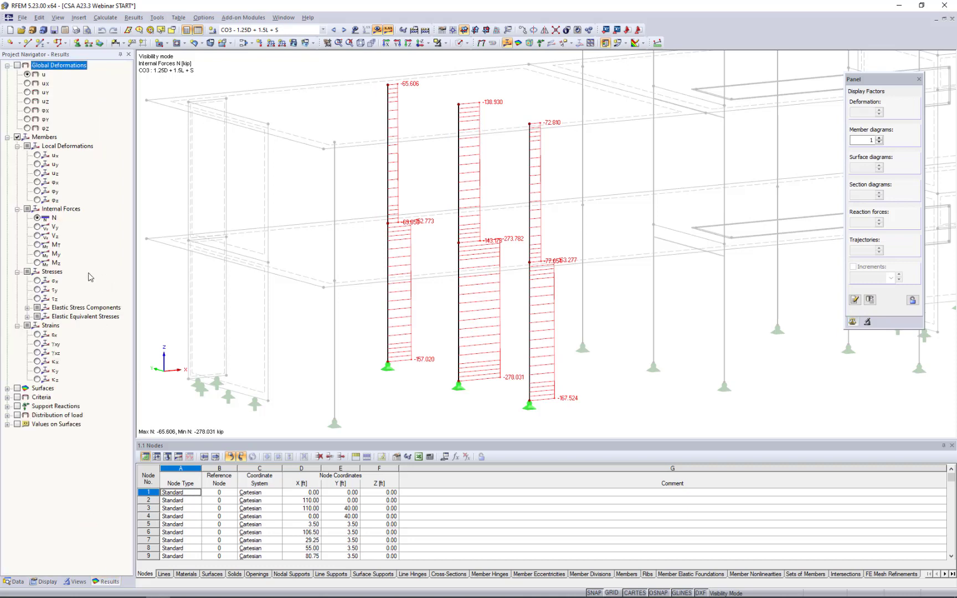
left_click(38, 227)
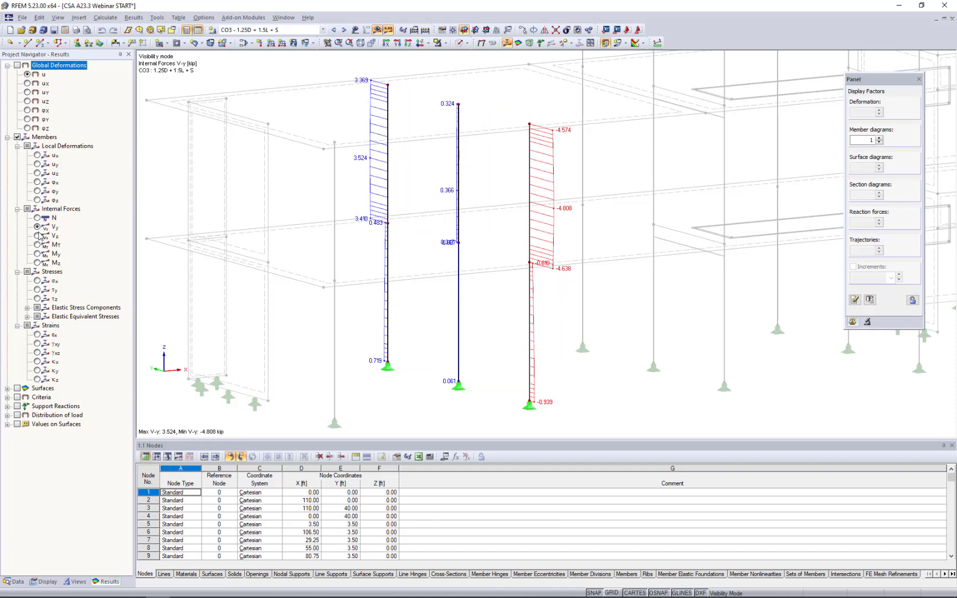
left_click(37, 236)
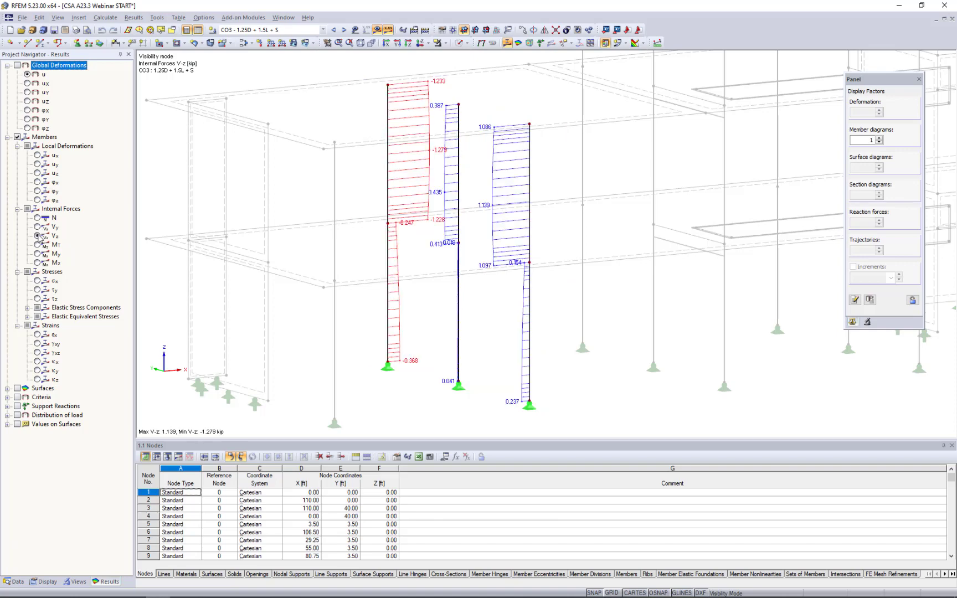
left_click(37, 245)
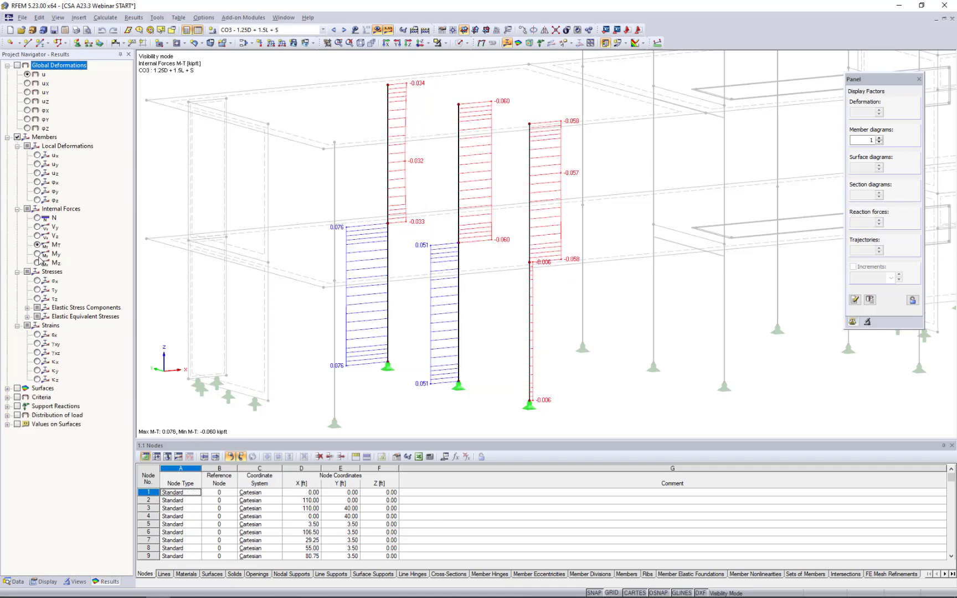
left_click(37, 253)
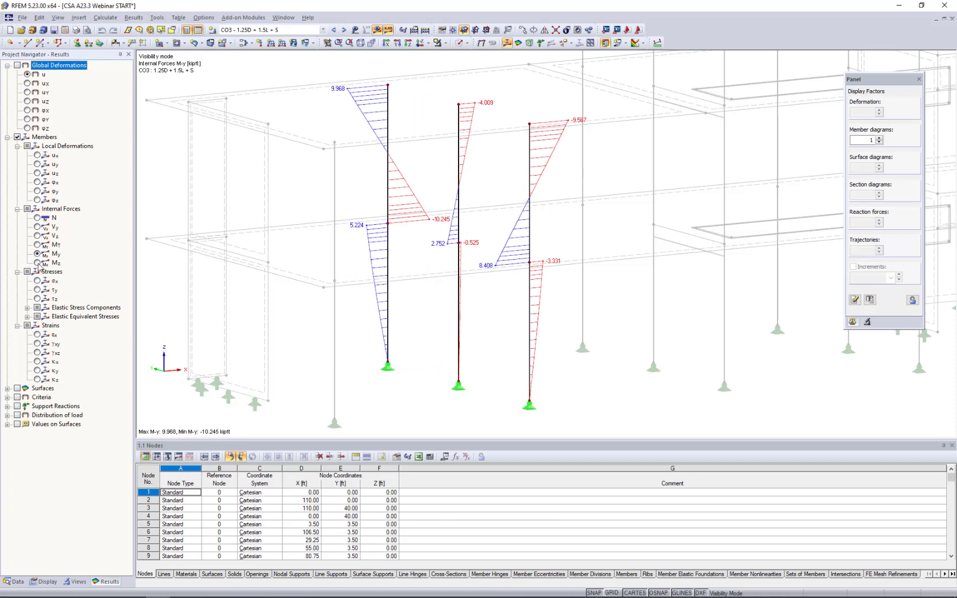
left_click(37, 263)
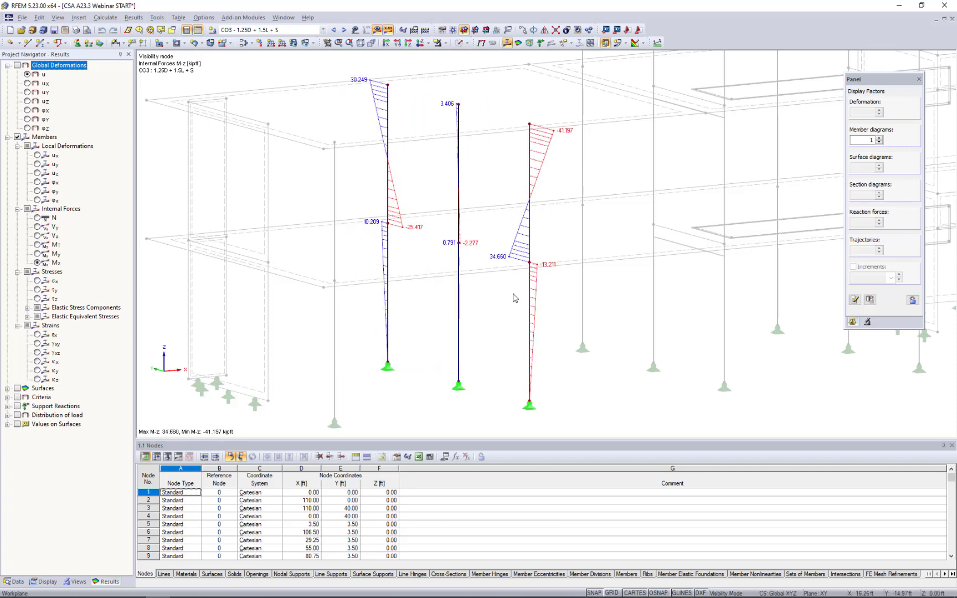
Open the result diagrams of upper column member 13 and add the axial force N and strain εx diagrams.
right_click(530, 232)
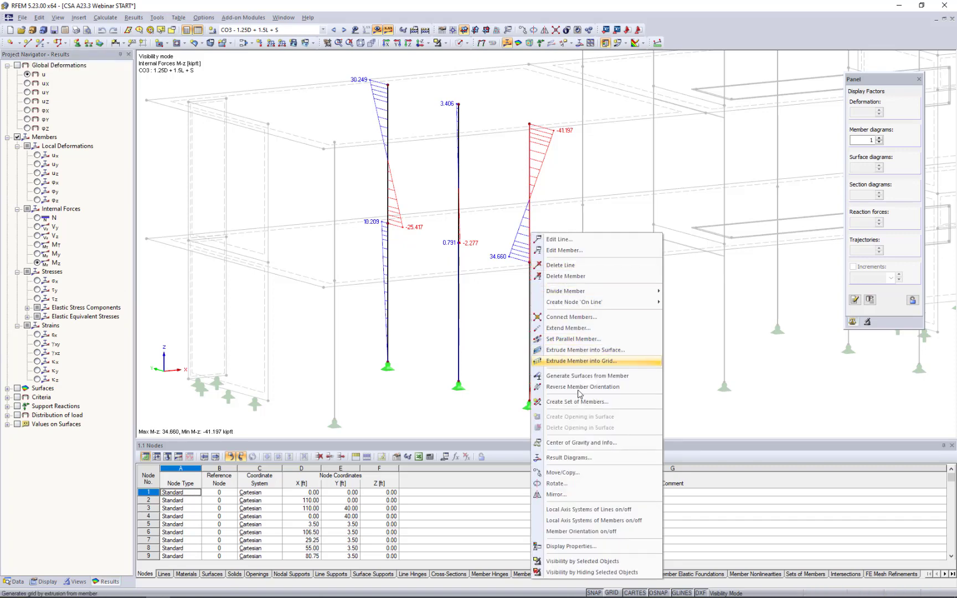
left_click(563, 458)
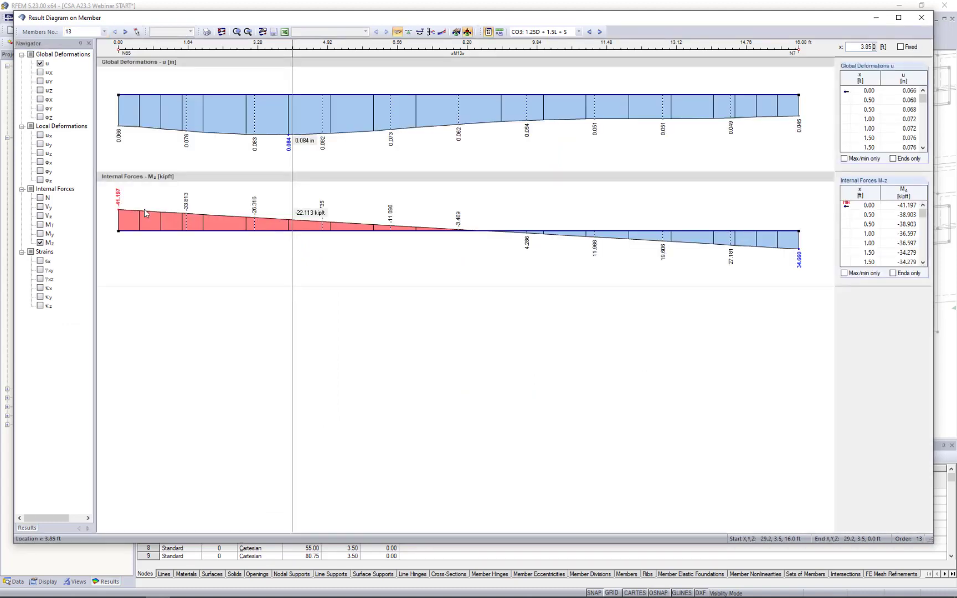
left_click(40, 198)
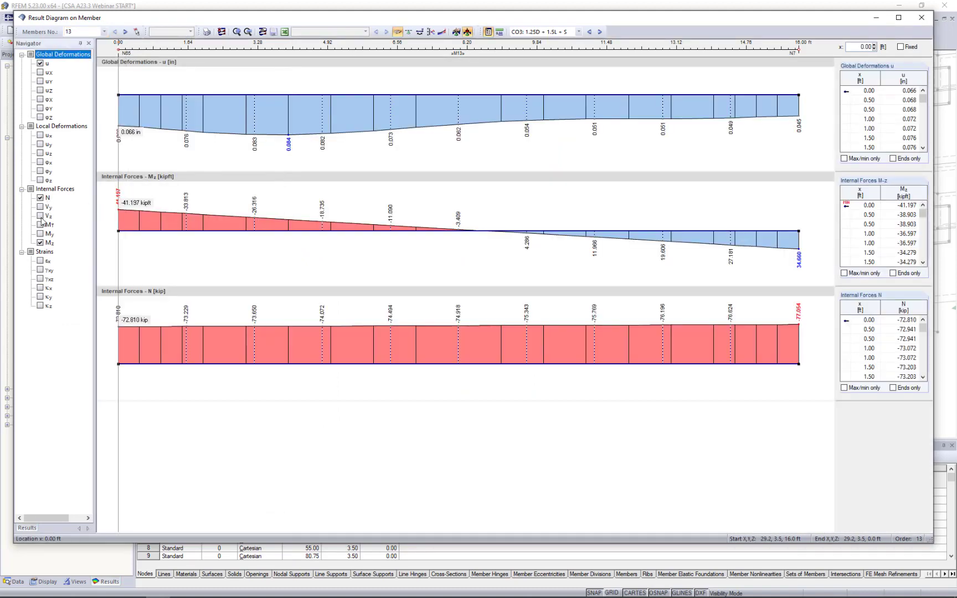
left_click(39, 262)
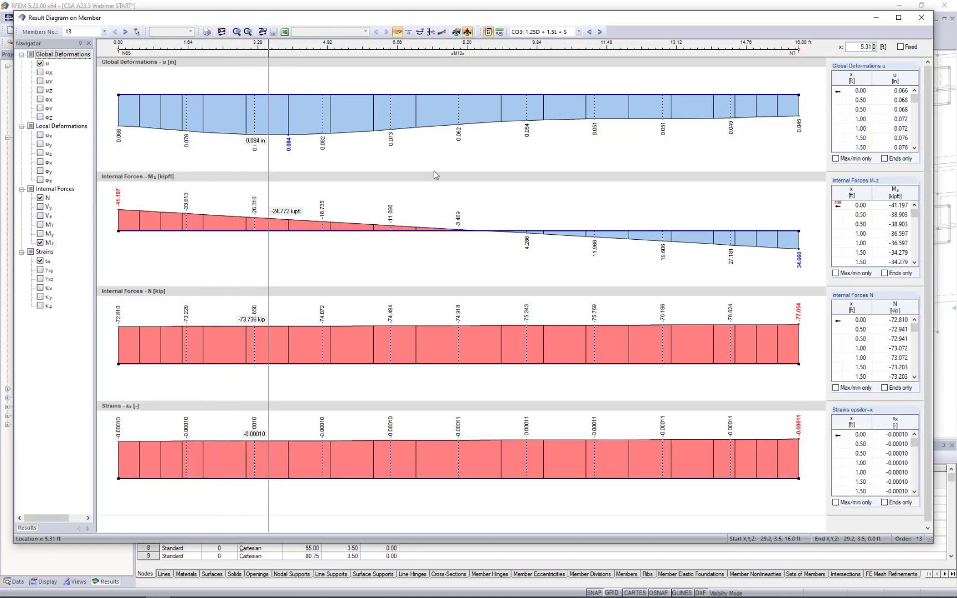
View member 13's result diagrams for load combinations CO4 and CO5, and close the result diagram window.
left_click(600, 32)
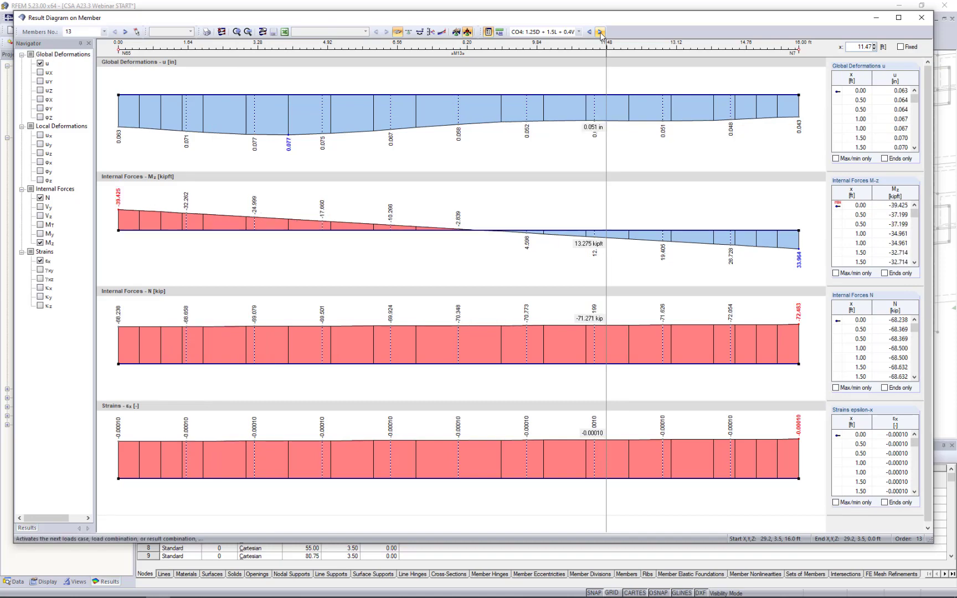
left_click(599, 32)
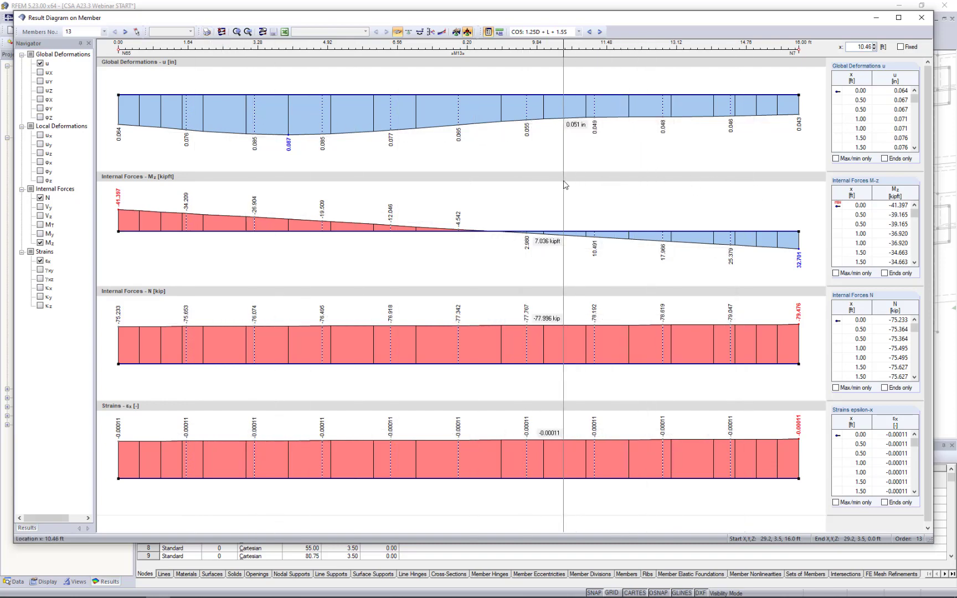
left_click(922, 18)
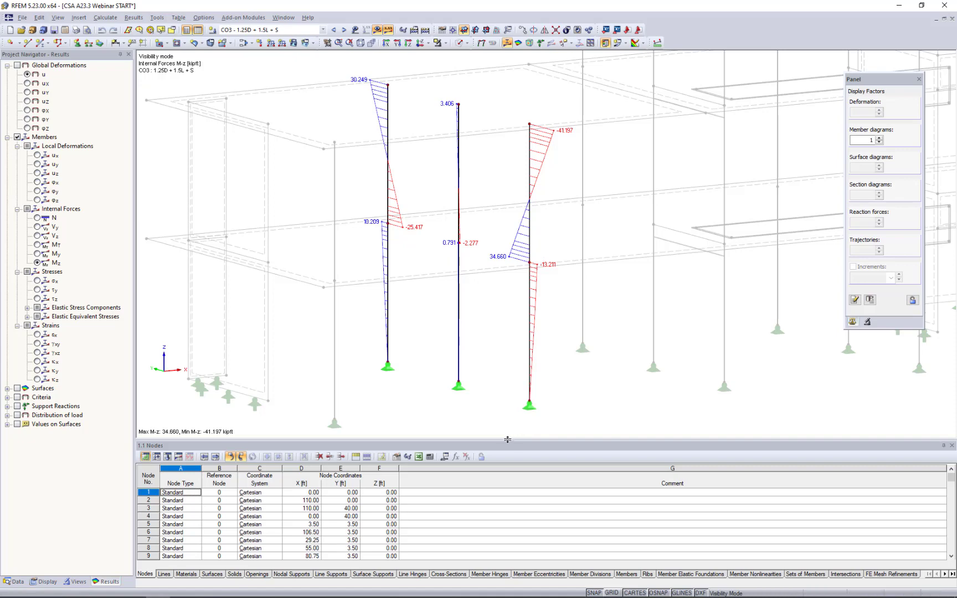
Enlarge the table area and display the result table 4.6 Members - Internal Forces.
left_click_drag(507, 439, 518, 374)
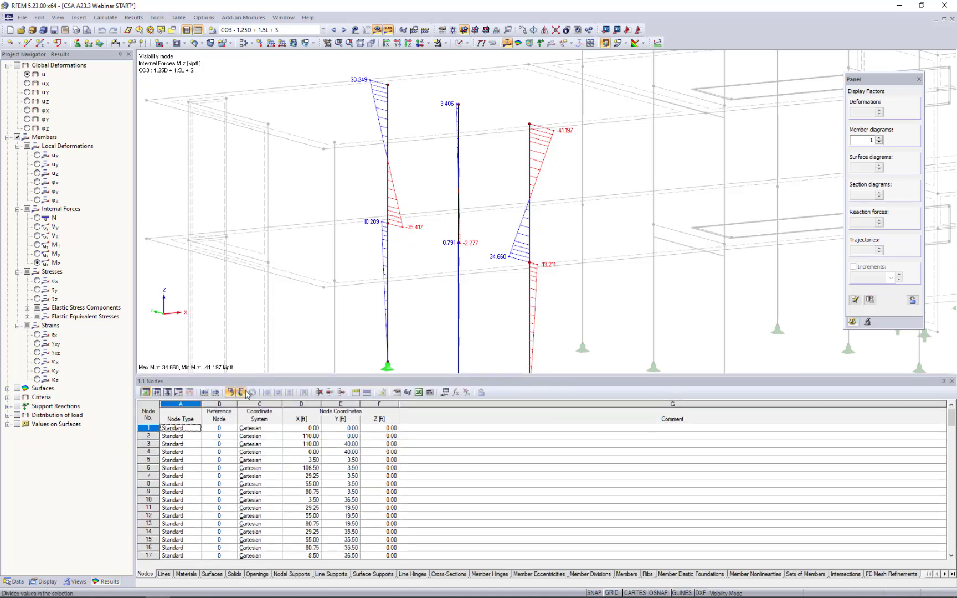
left_click(179, 391)
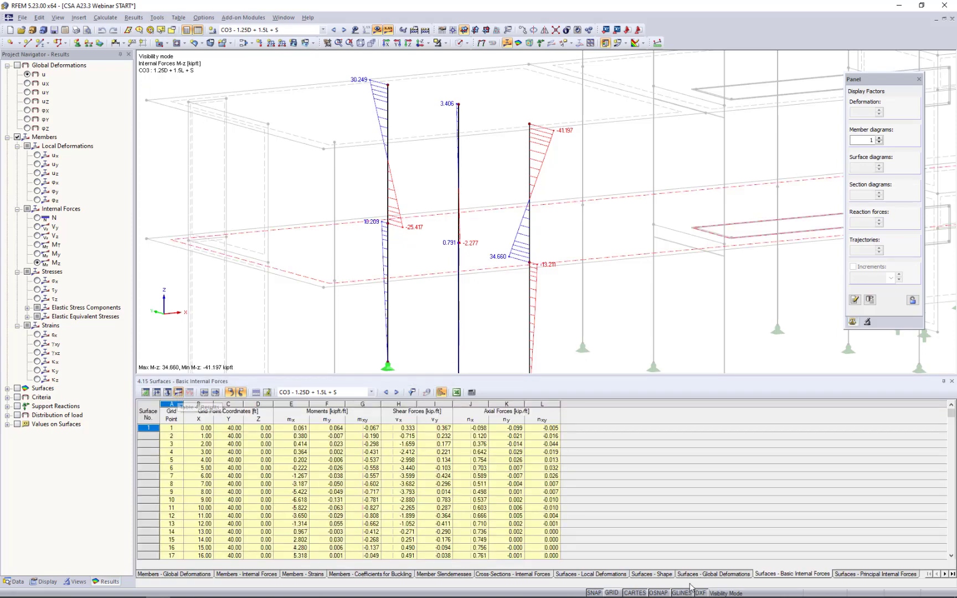
left_click(928, 574)
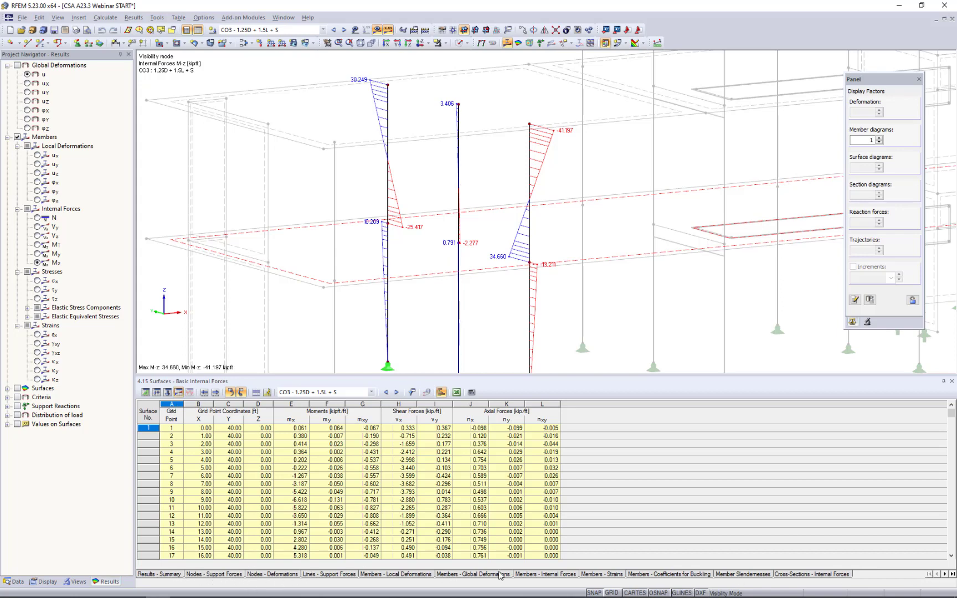
left_click(549, 575)
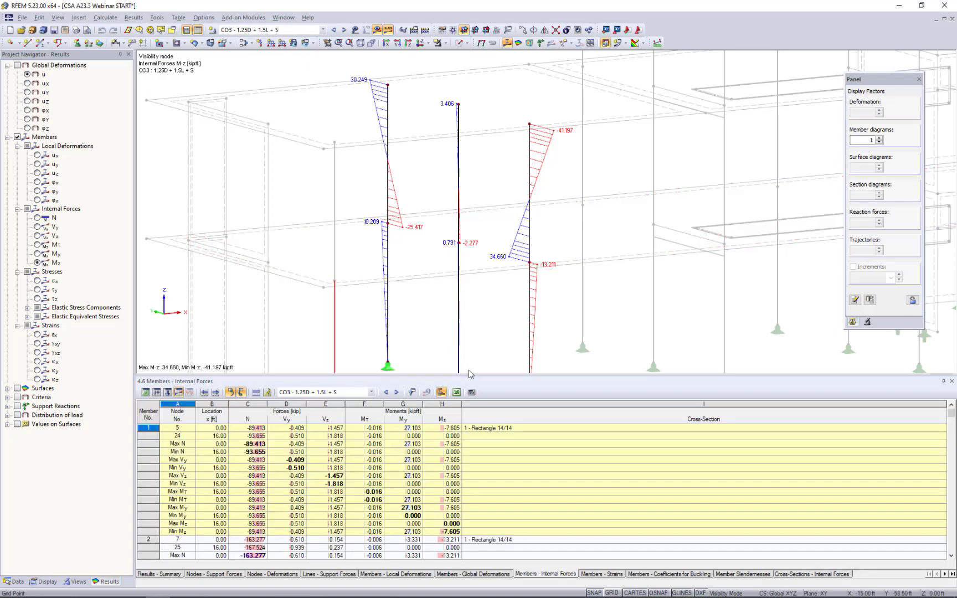
left_click_drag(463, 374, 463, 330)
Locate member 1's Max Vy row and member 2's Min N row from the internal forces table in the model.
left_click(286, 416)
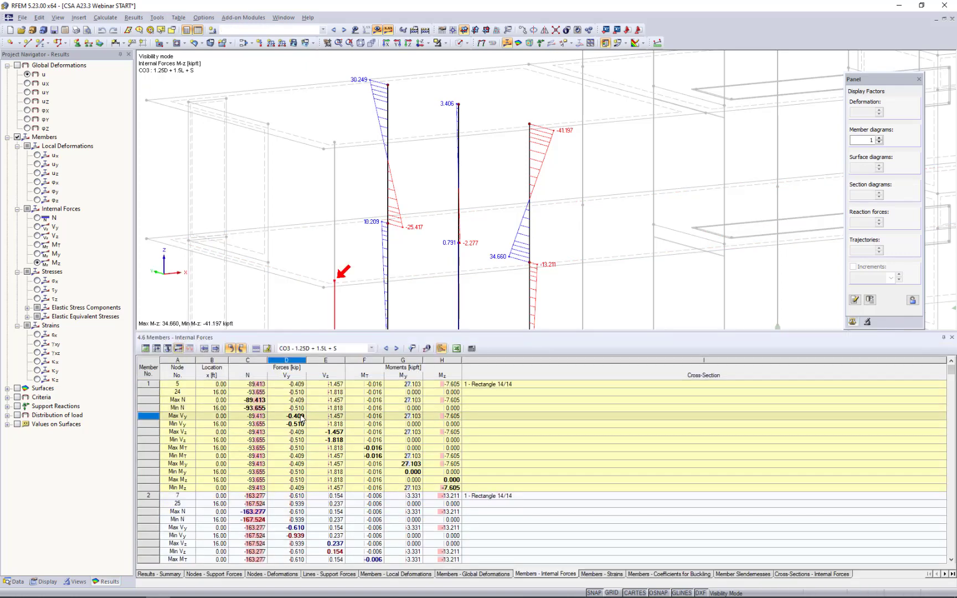
scroll(450, 280, "down", 1)
scroll(449, 280, "down", 3)
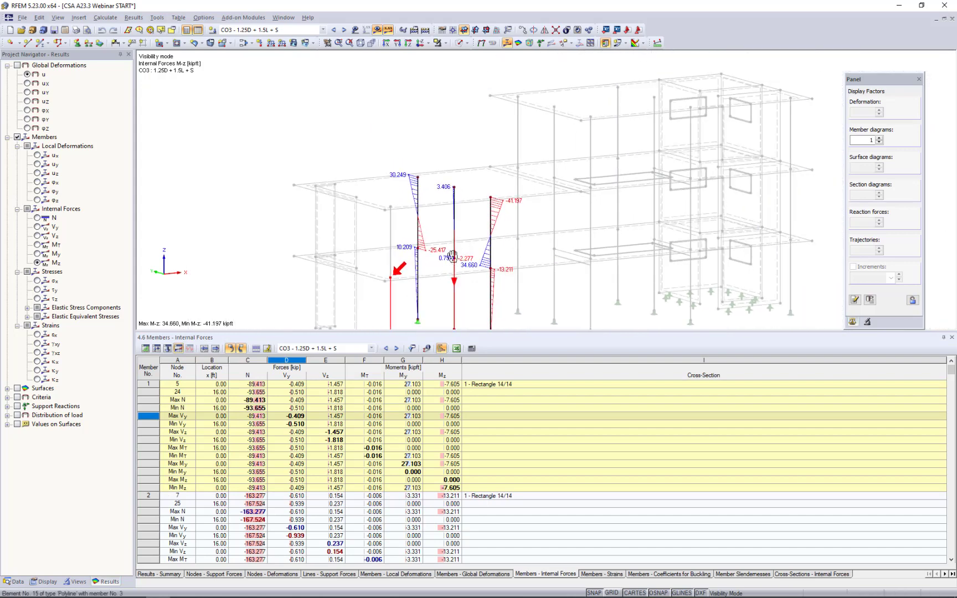
left_click(322, 520)
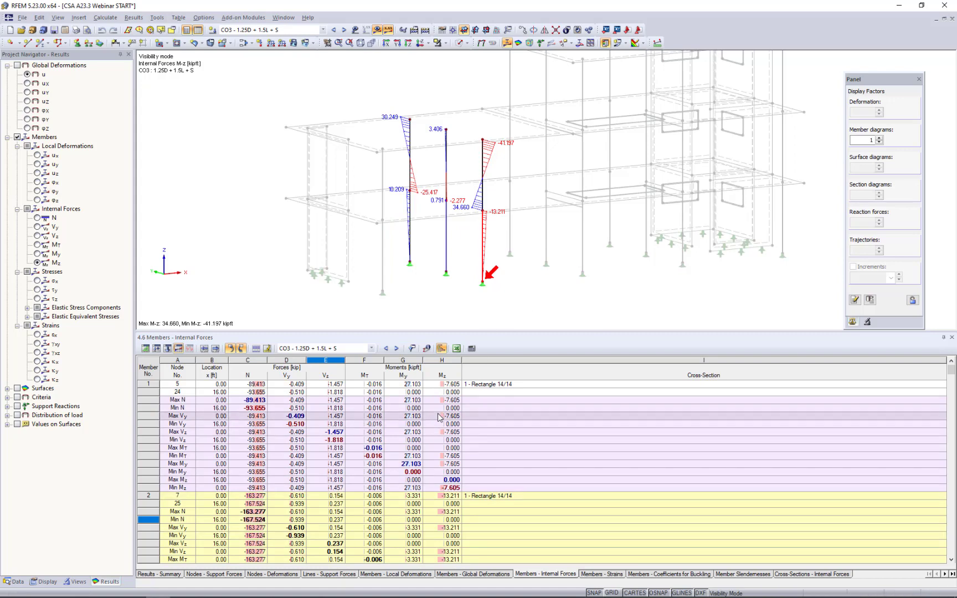
Review the table filter options for the member internal forces and leave them without applying changes.
left_click(411, 348)
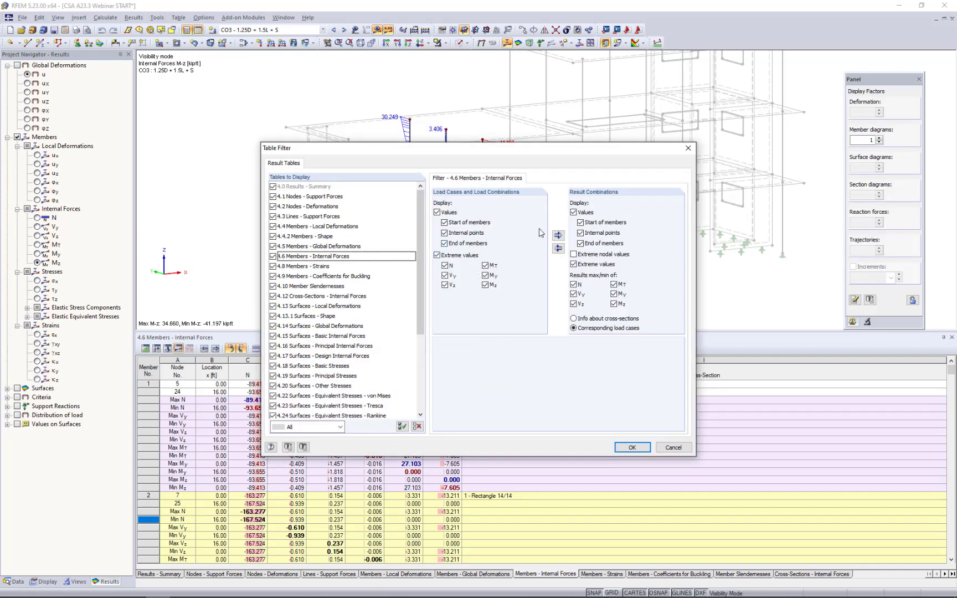
left_click(665, 445)
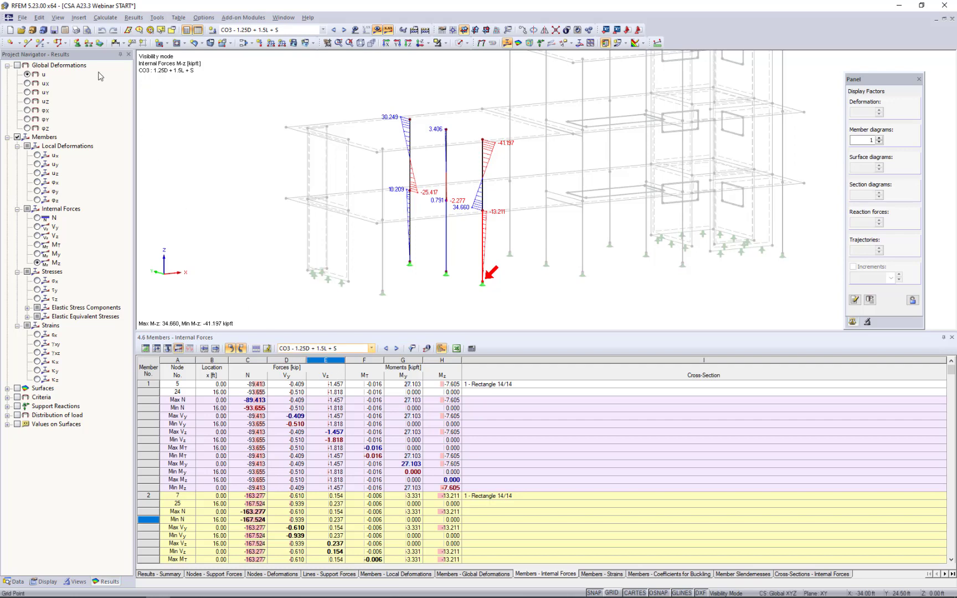
Review the Microsoft Excel export options, marking static analysis results for load combinations CO1 to CO4, and leave without exporting.
left_click(23, 17)
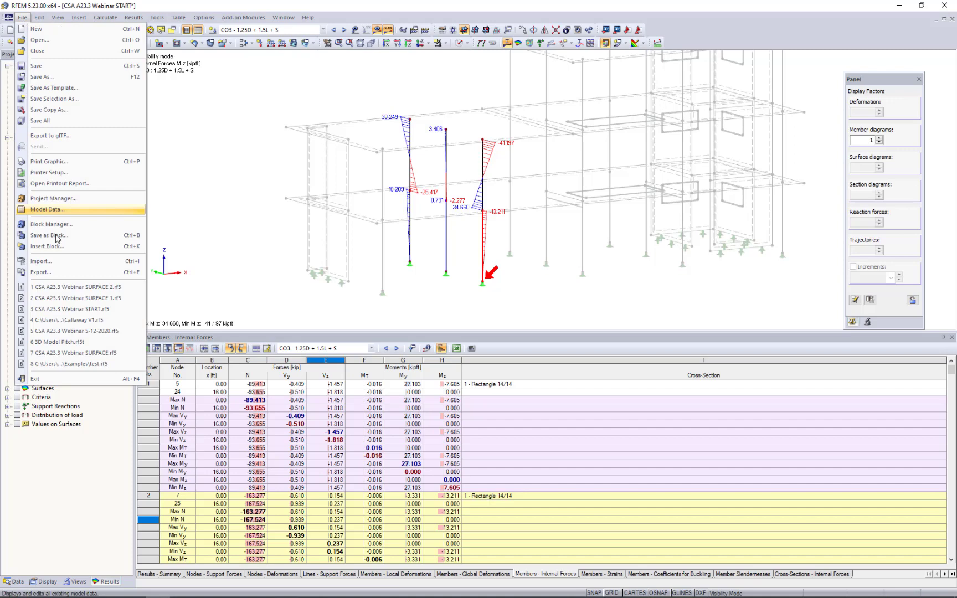
left_click(56, 271)
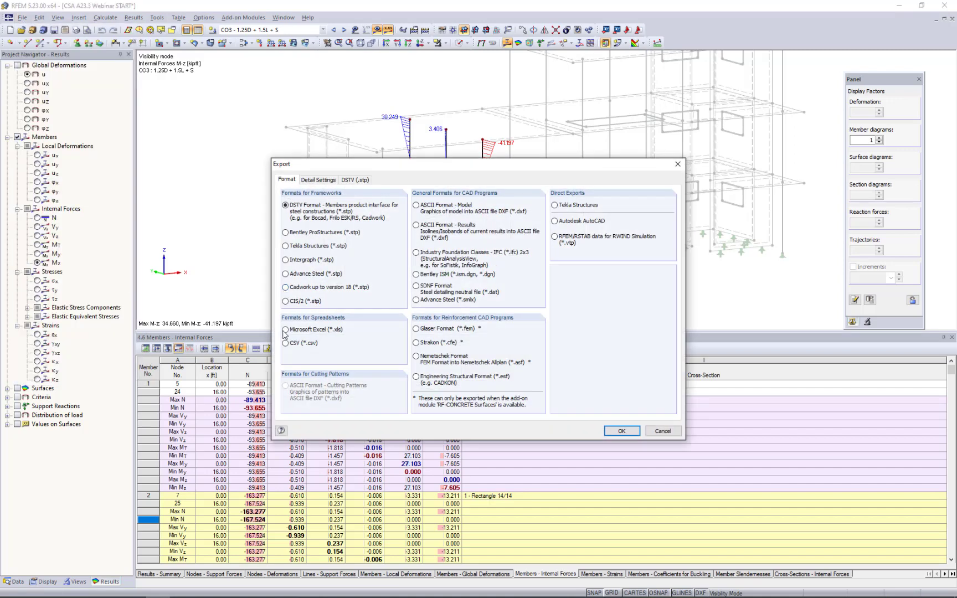
left_click(284, 330)
left_click(607, 432)
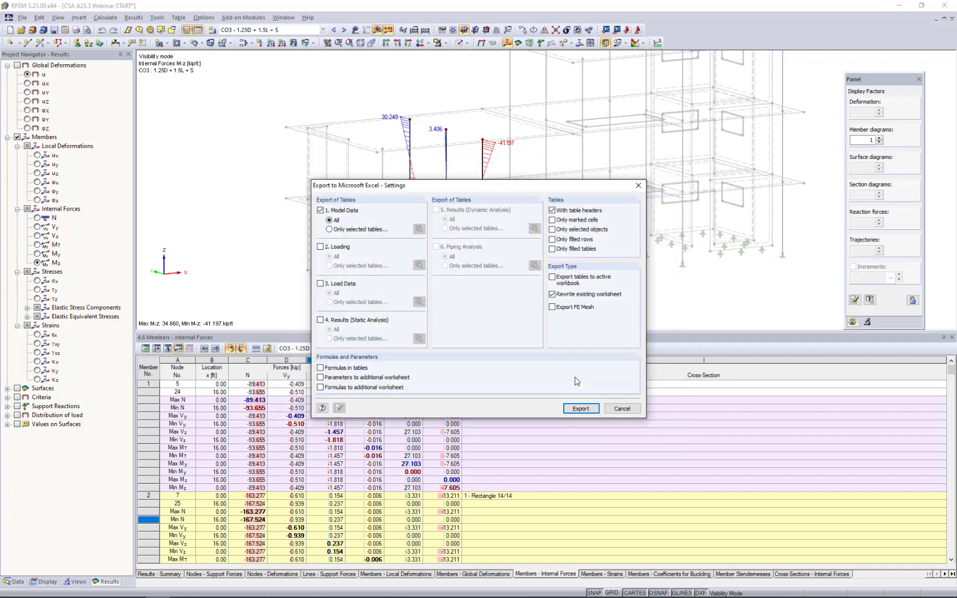
left_click(321, 320)
left_click(419, 338)
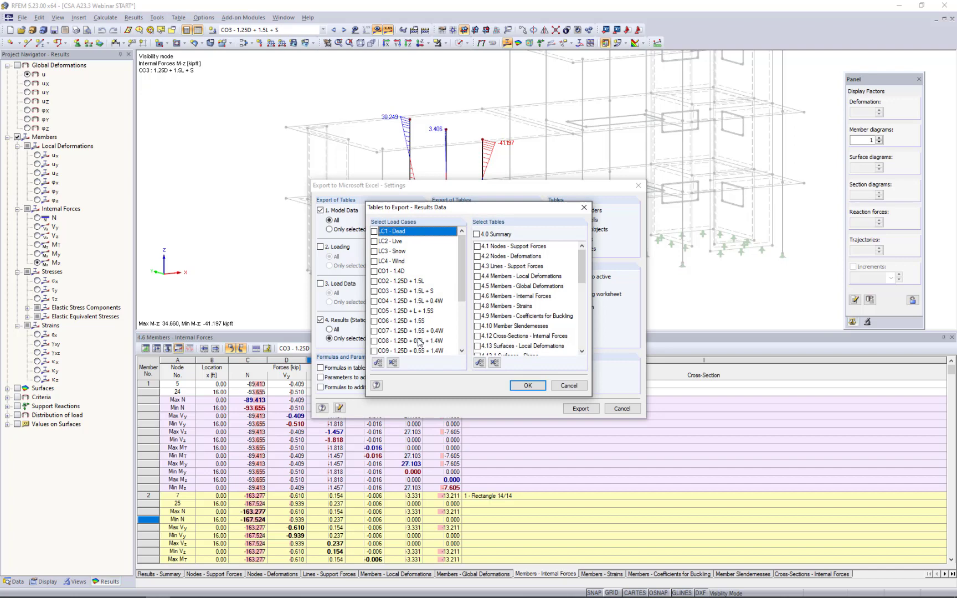
left_click(374, 270)
left_click(373, 280)
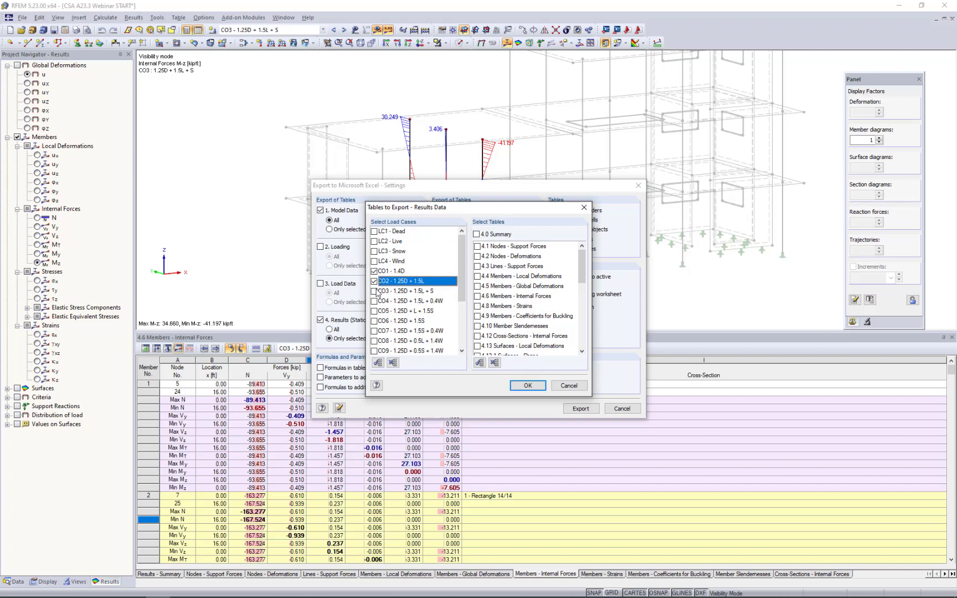
left_click(373, 291)
left_click(374, 300)
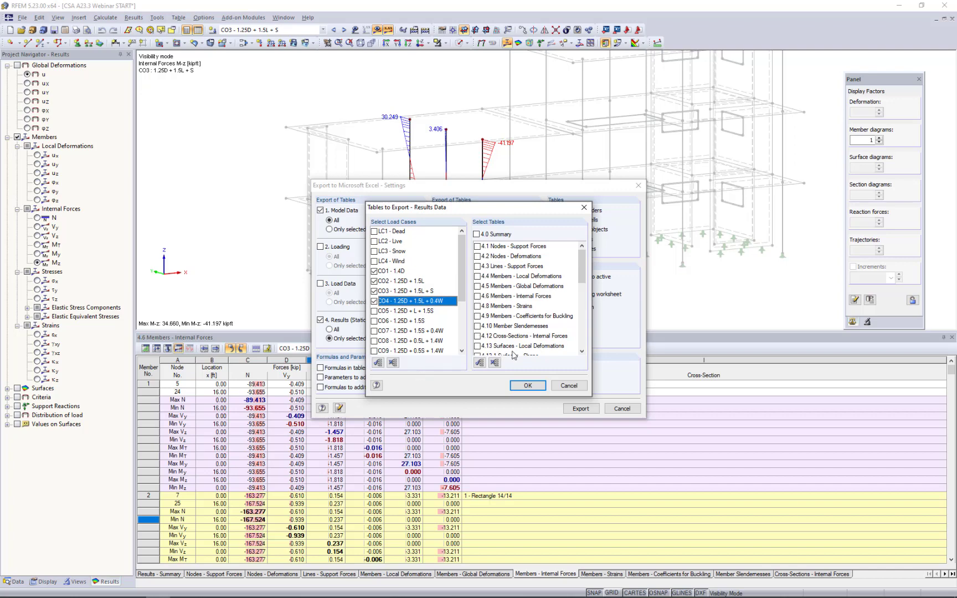
left_click(569, 386)
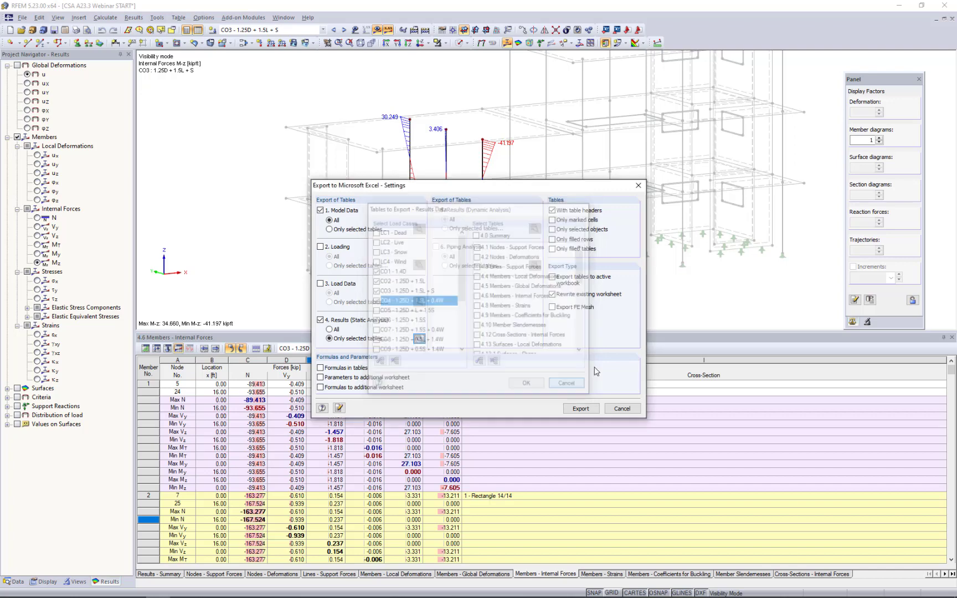
left_click(622, 408)
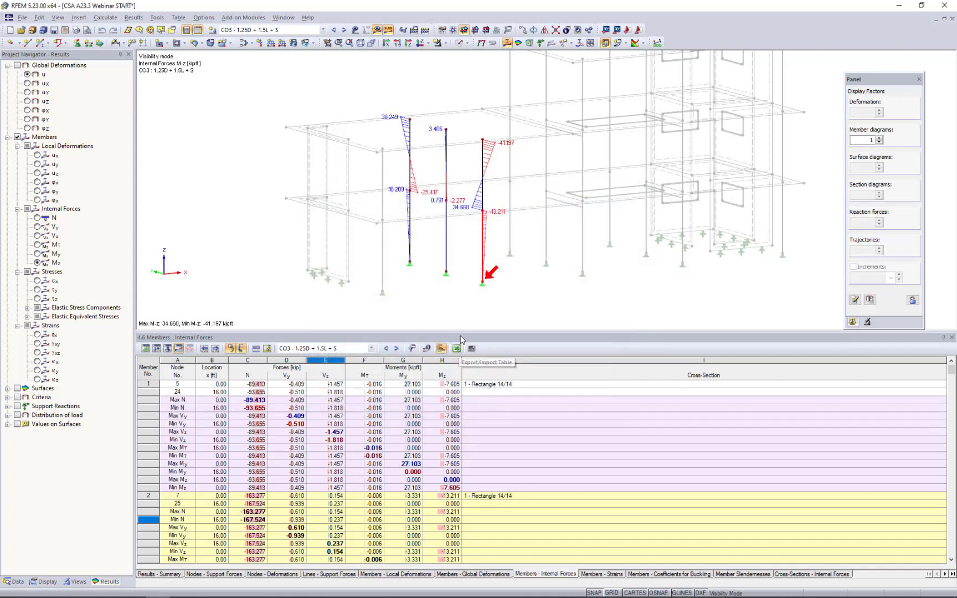
Shrink the table area, turn off the member results and display the surface results for the basic internal force vy.
left_click_drag(462, 330, 462, 400)
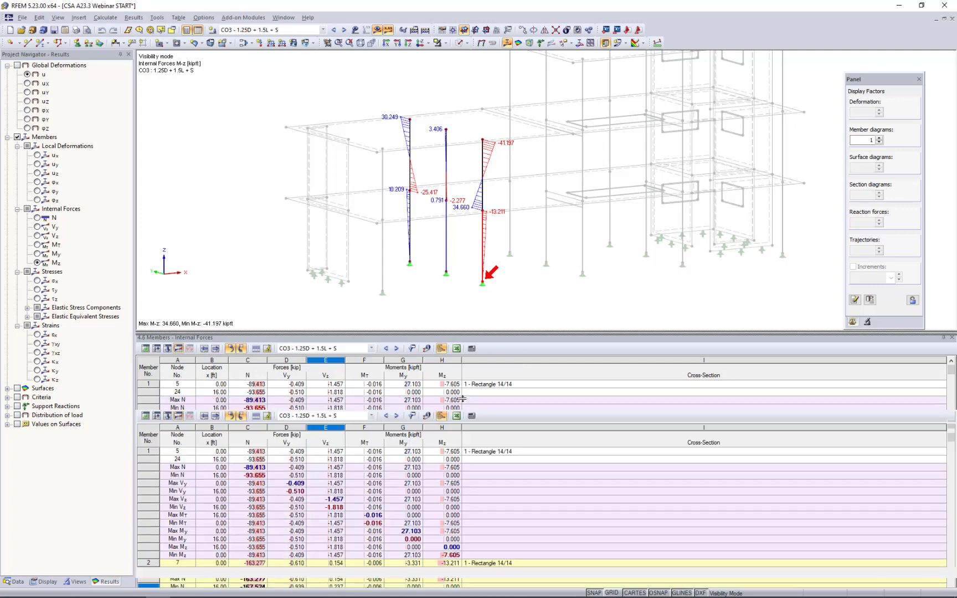
middle_click_drag(536, 284, 530, 314)
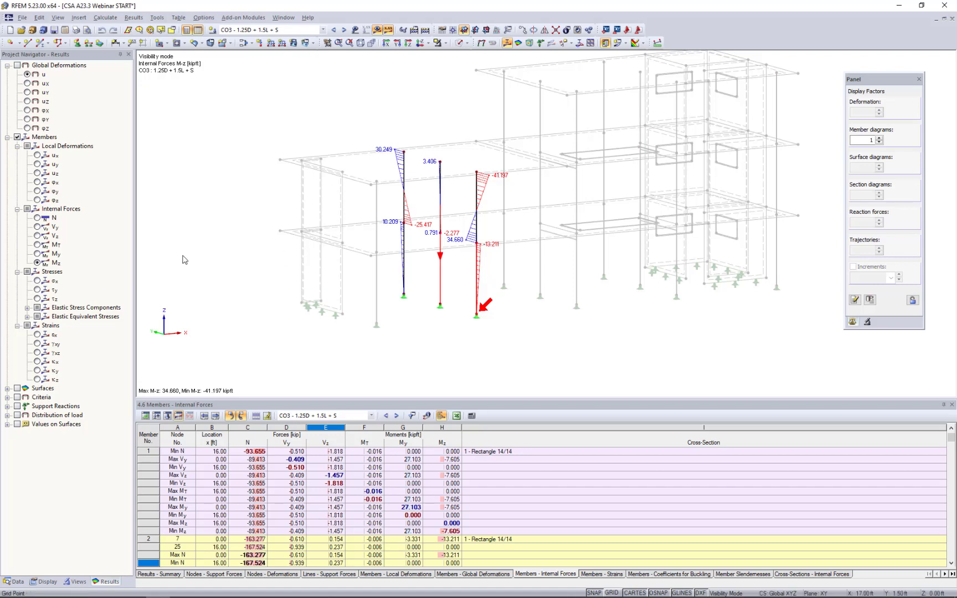
left_click(17, 137)
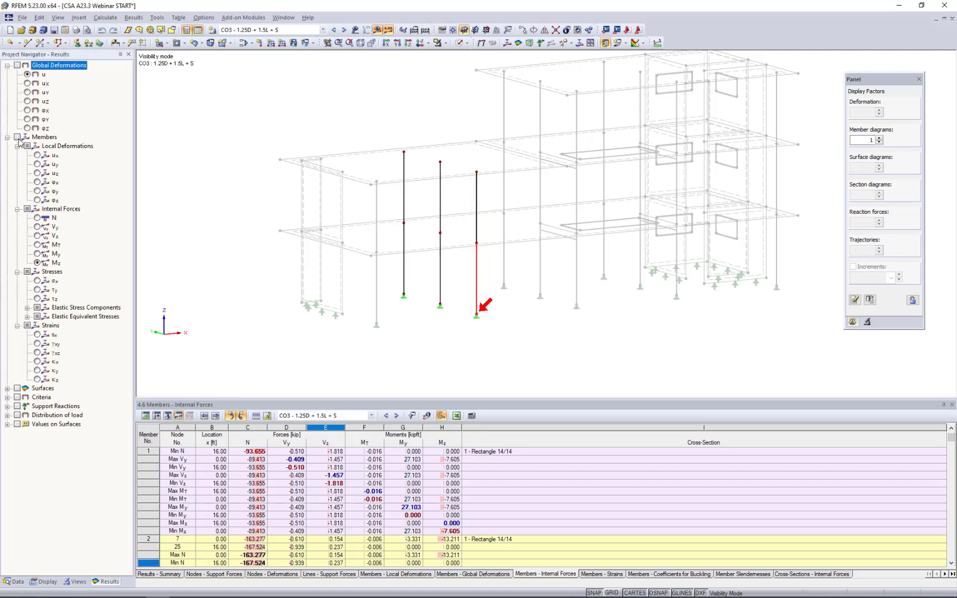
left_click(7, 138)
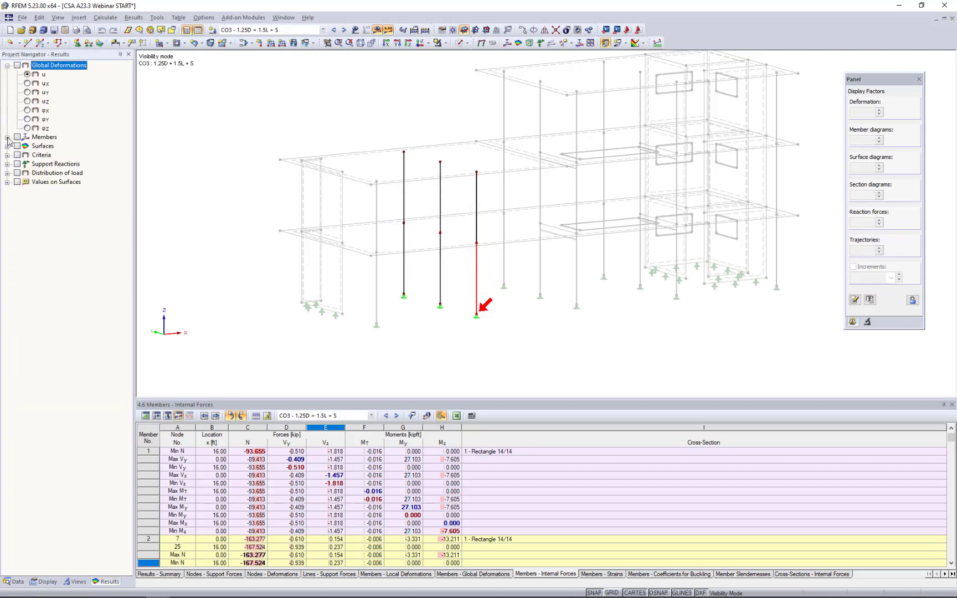
left_click(7, 146)
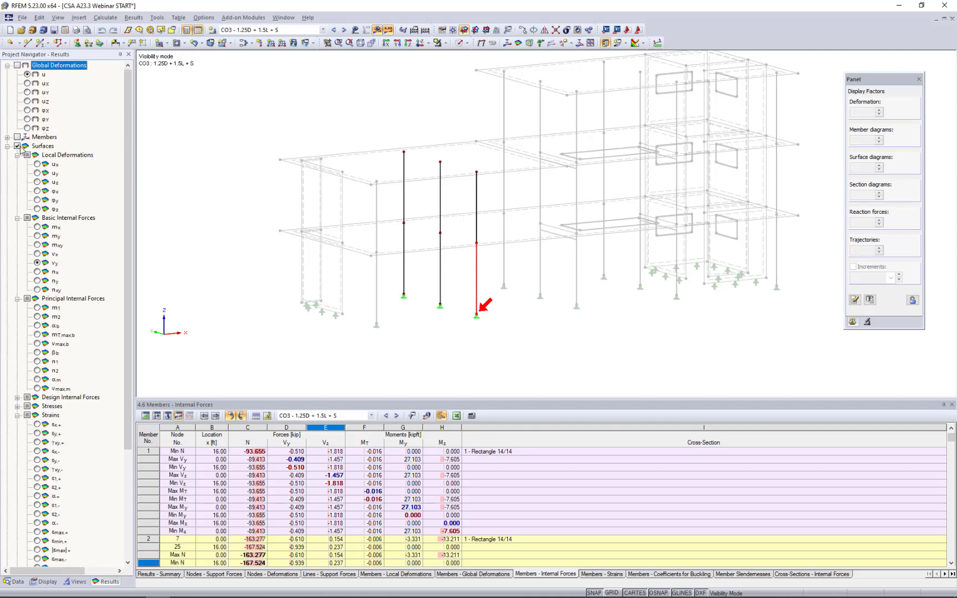
Cancel the current visibility mode and isolate the lowest elevated floor slab in a 3D view.
left_click(445, 43)
left_click(467, 128)
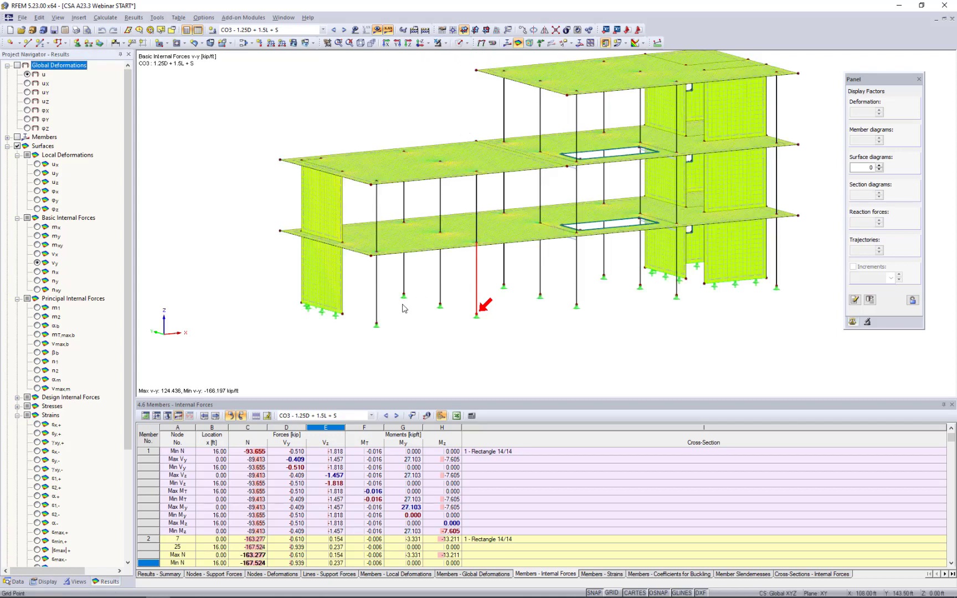
middle_click_drag(362, 324, 489, 254, "ctrl")
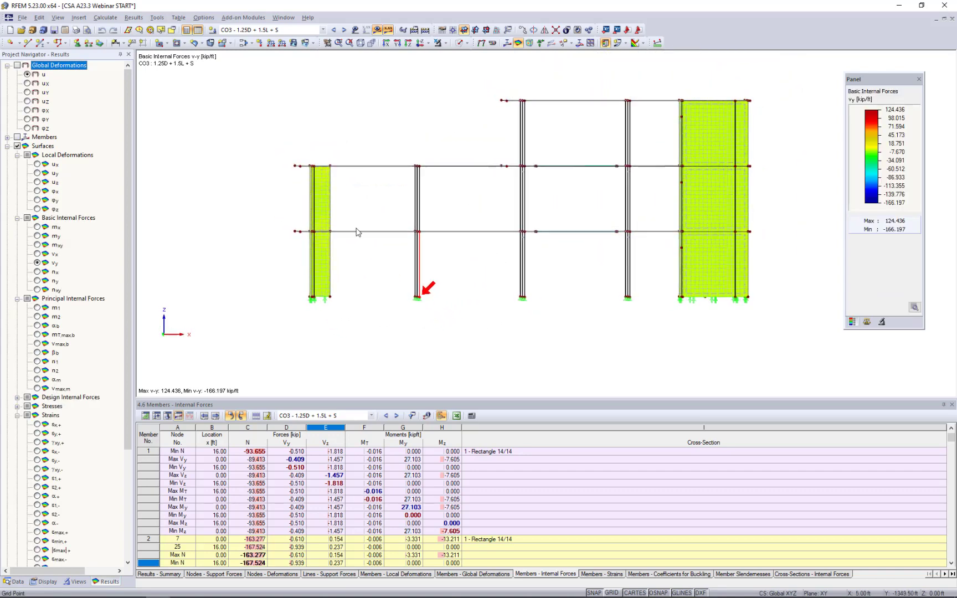
left_click_drag(281, 226, 765, 244)
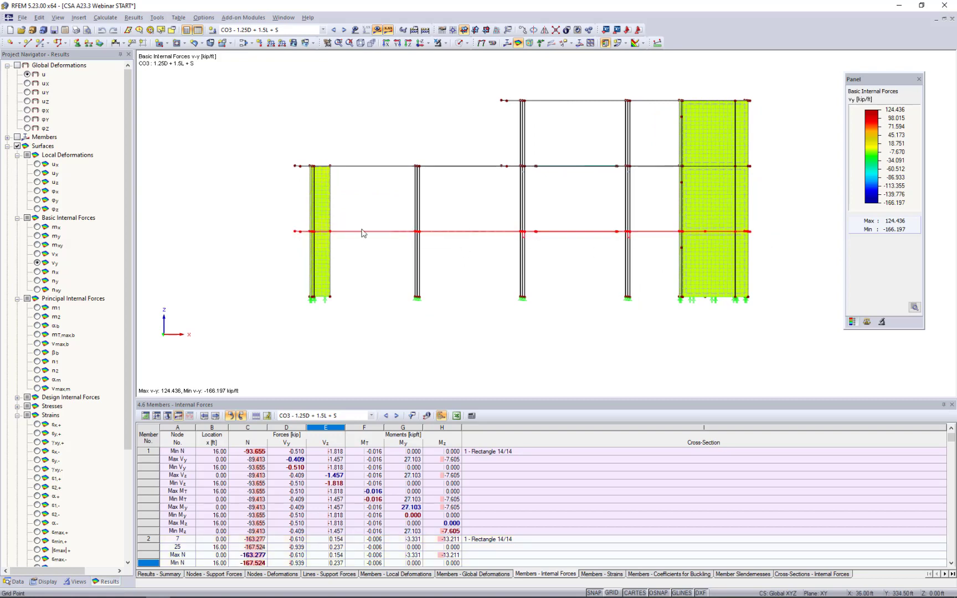
left_click(444, 43)
left_click(450, 59)
left_click(344, 175)
middle_click_drag(332, 171, 455, 259, "ctrl")
scroll(455, 259, "up", 5)
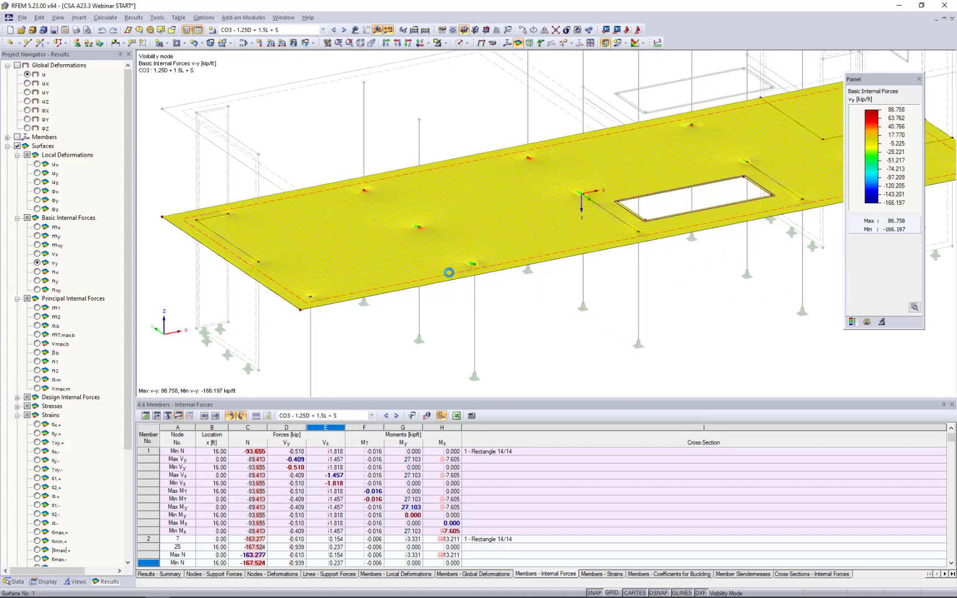
Turn on the slab's local axis system and display its local deformation ux.
right_click(449, 273)
left_click(488, 454)
left_click(38, 165)
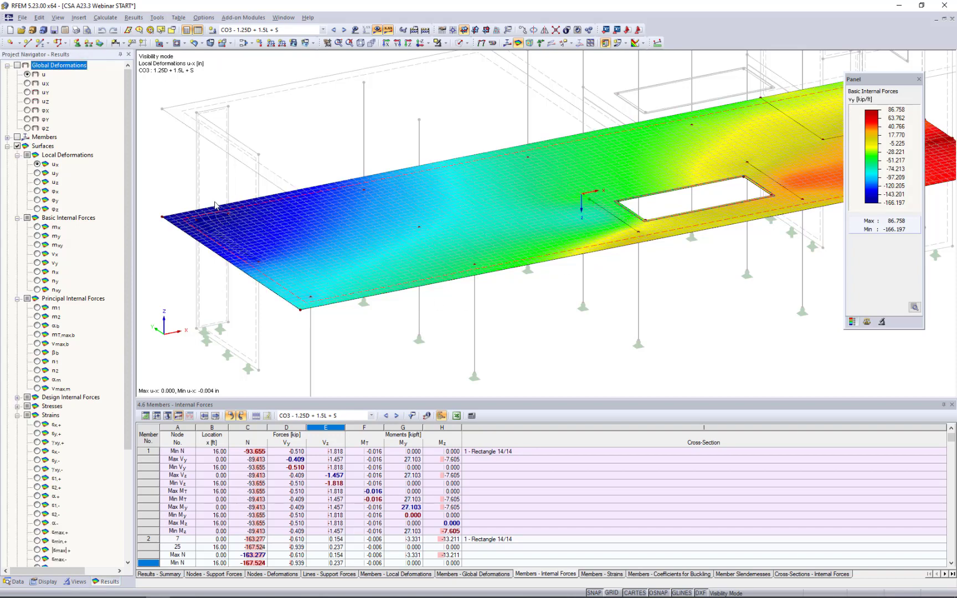
View the slab's basic internal forces mx, my, vx and nx in turn.
left_click(37, 227)
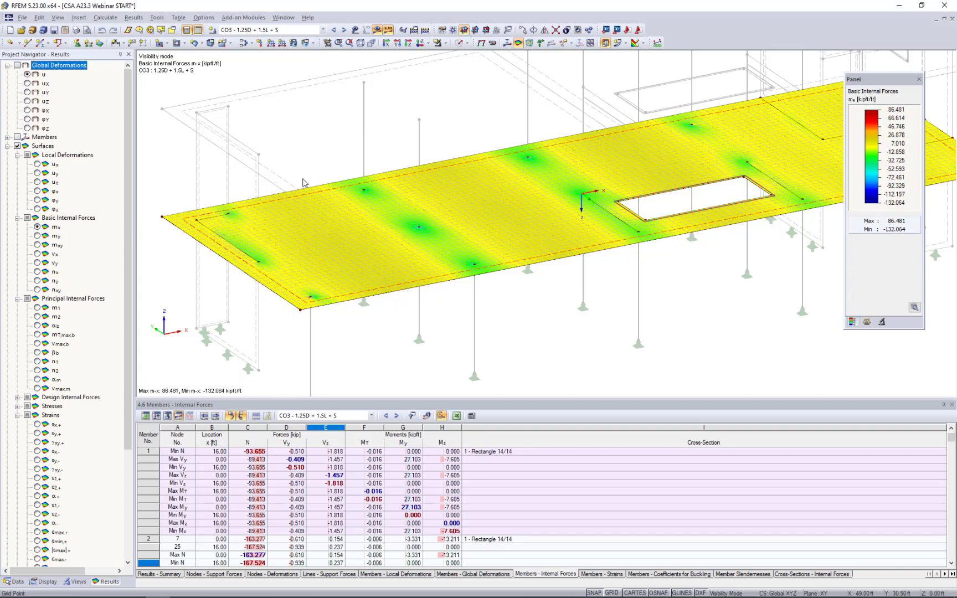
left_click(38, 235)
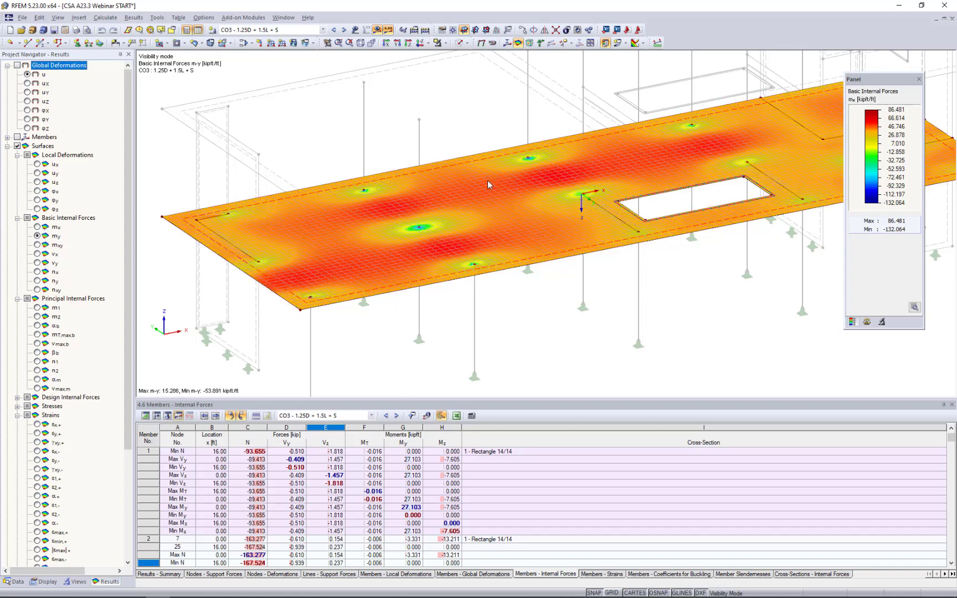
left_click(38, 253)
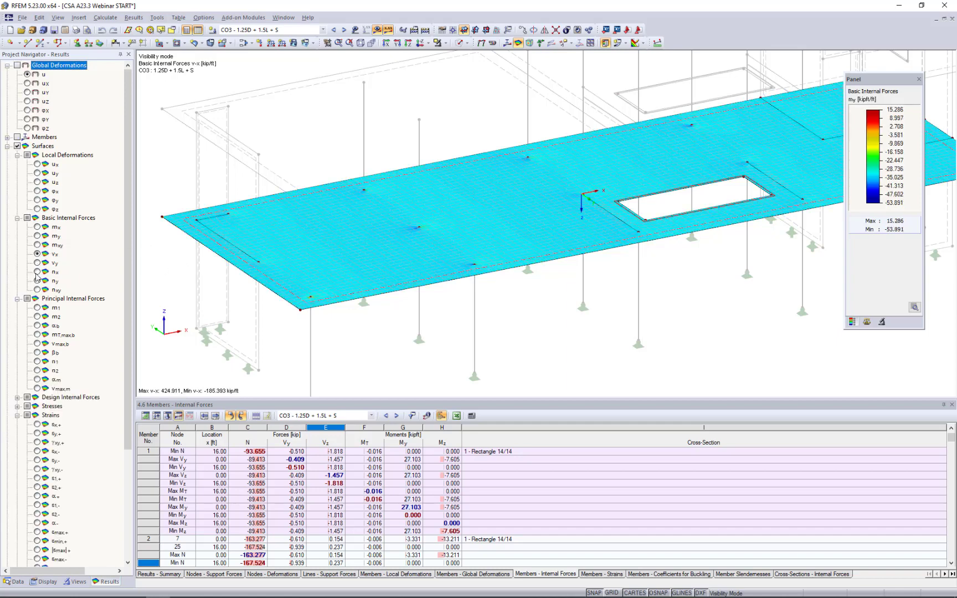
left_click(37, 272)
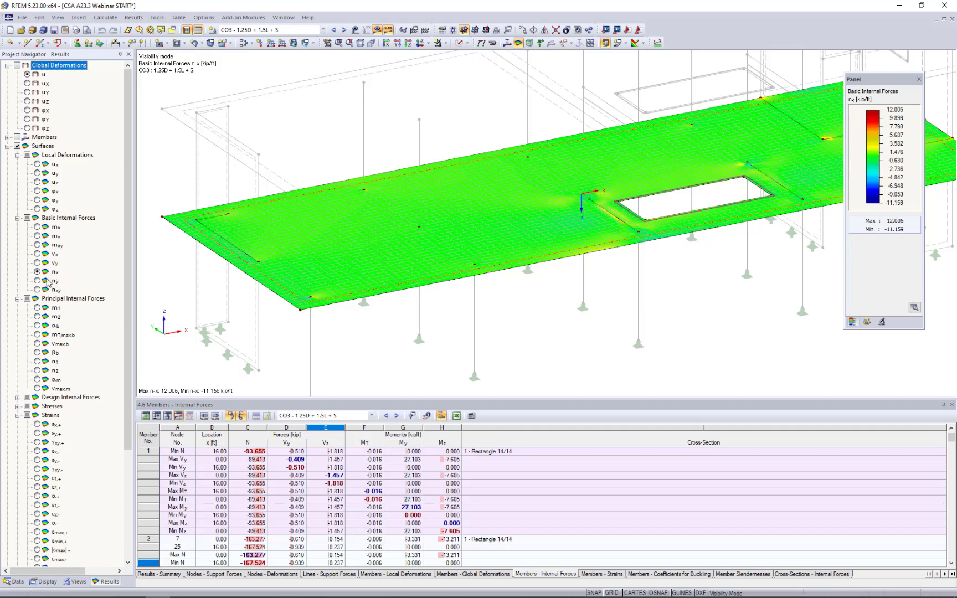
View the slab's principal internal forces m1 and m2, and display the strain εx,+.
left_click(37, 308)
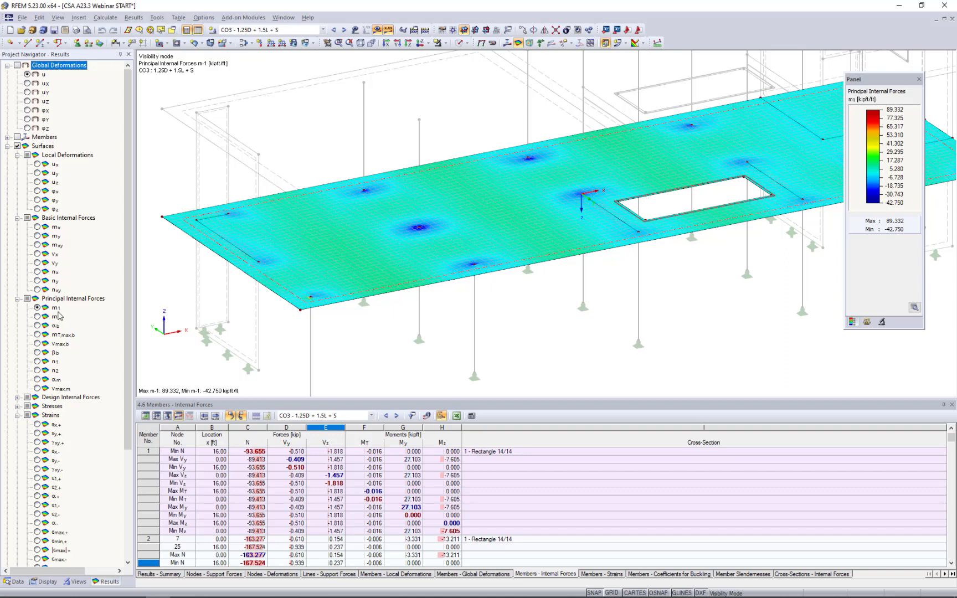
left_click(37, 317)
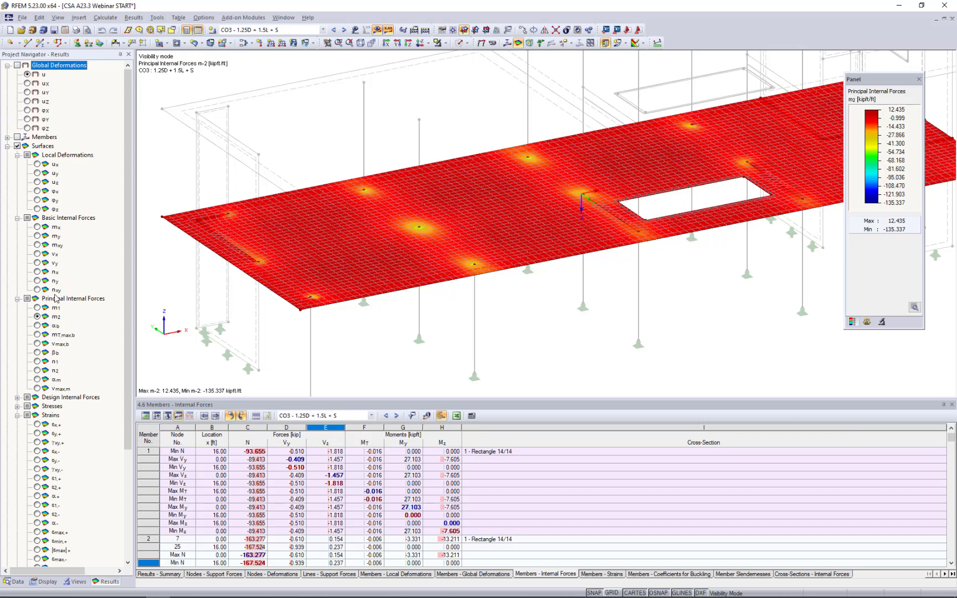
left_click(37, 425)
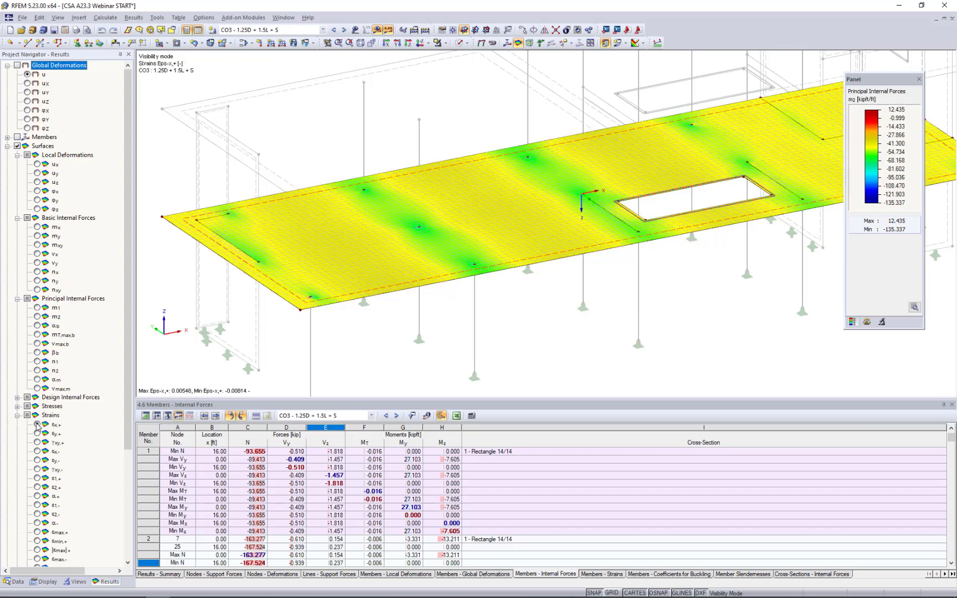
scroll(66, 452, "down", 3)
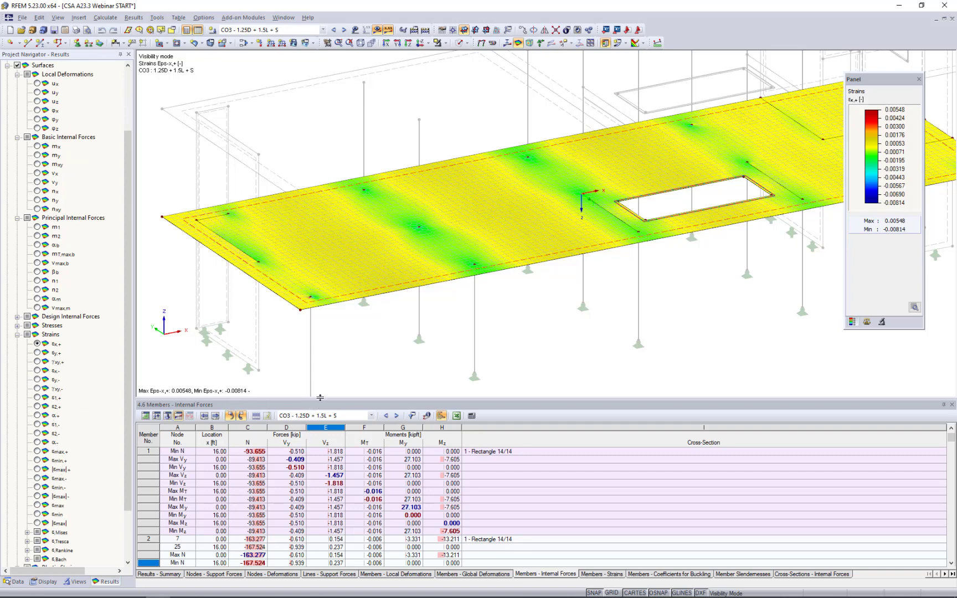
Enlarge the table area and display the result table 4.15 Surfaces - Basic Internal Forces.
left_click_drag(320, 398, 337, 329)
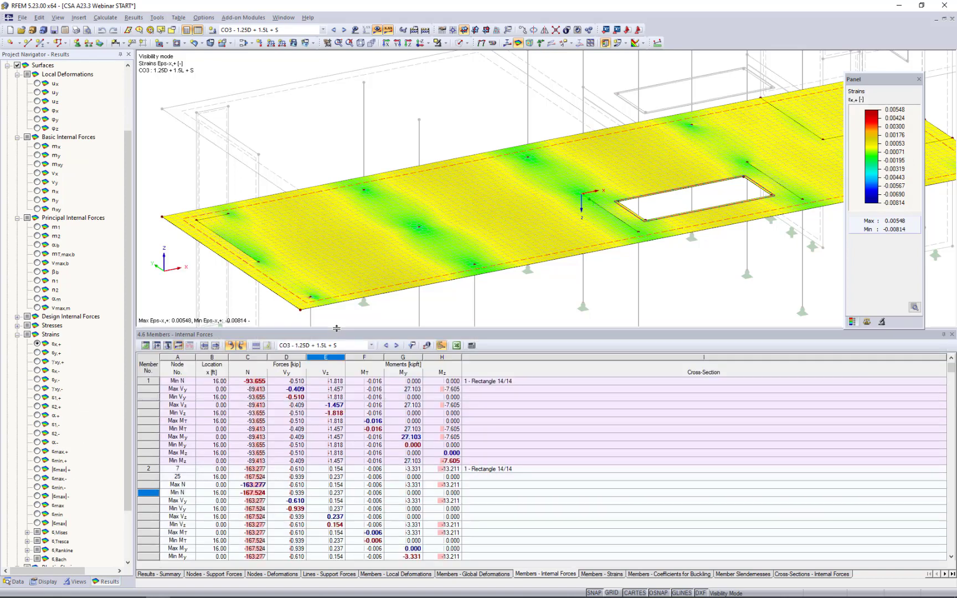
left_click(944, 574)
left_click(944, 574)
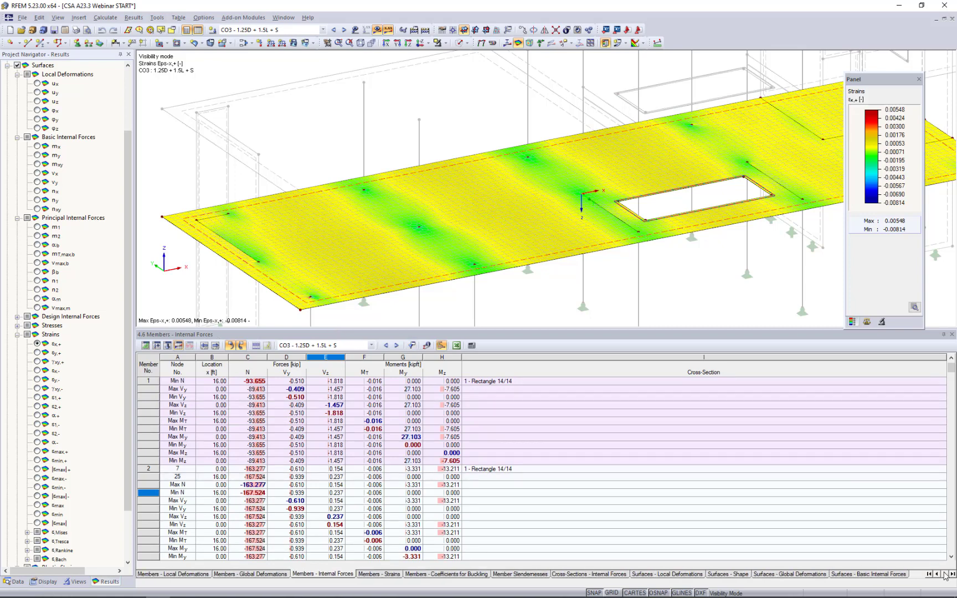
left_click(885, 576)
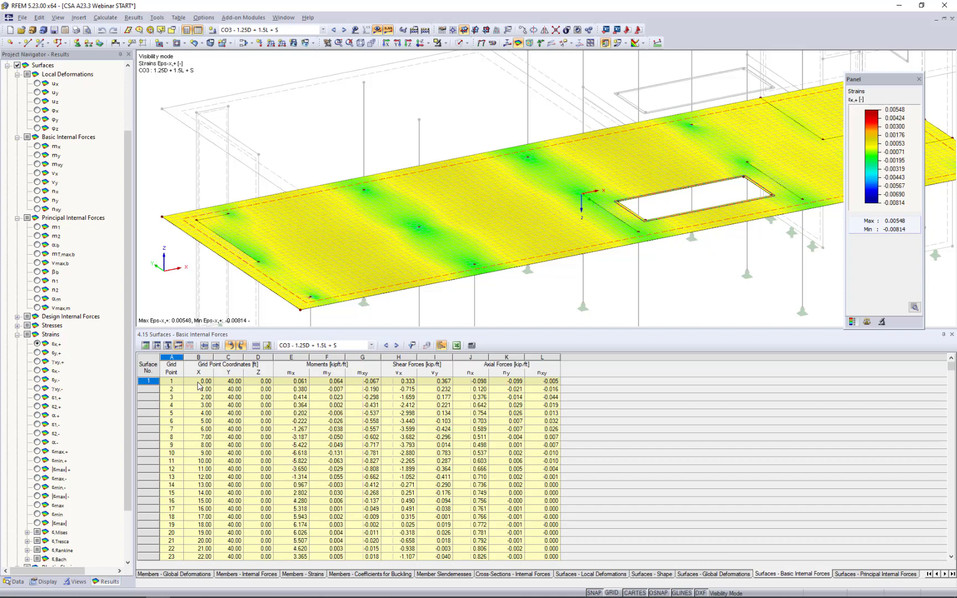
Review the result grid settings of surface 1 and leave them without applying changes.
double_click(341, 300)
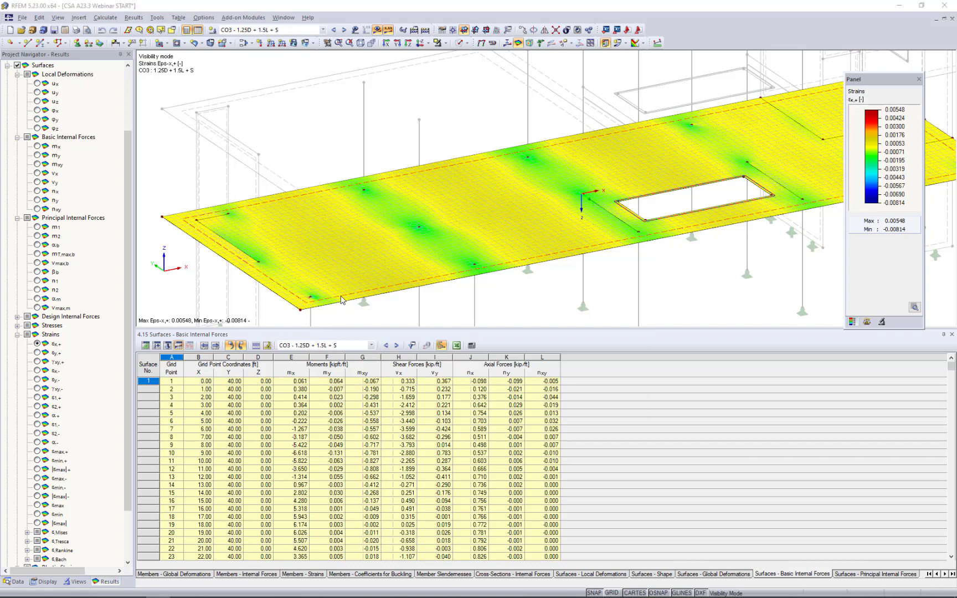
left_click(514, 192)
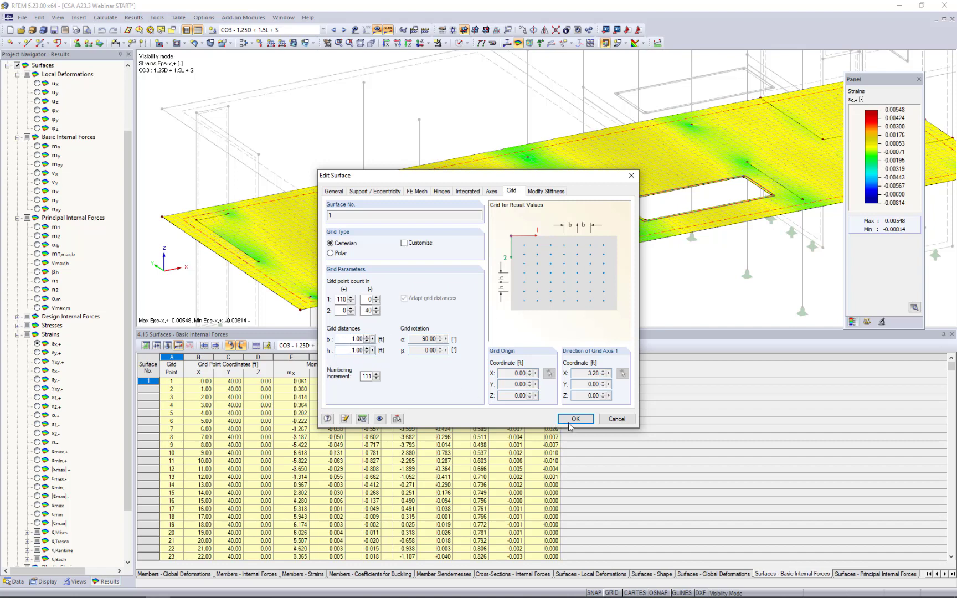
left_click(616, 419)
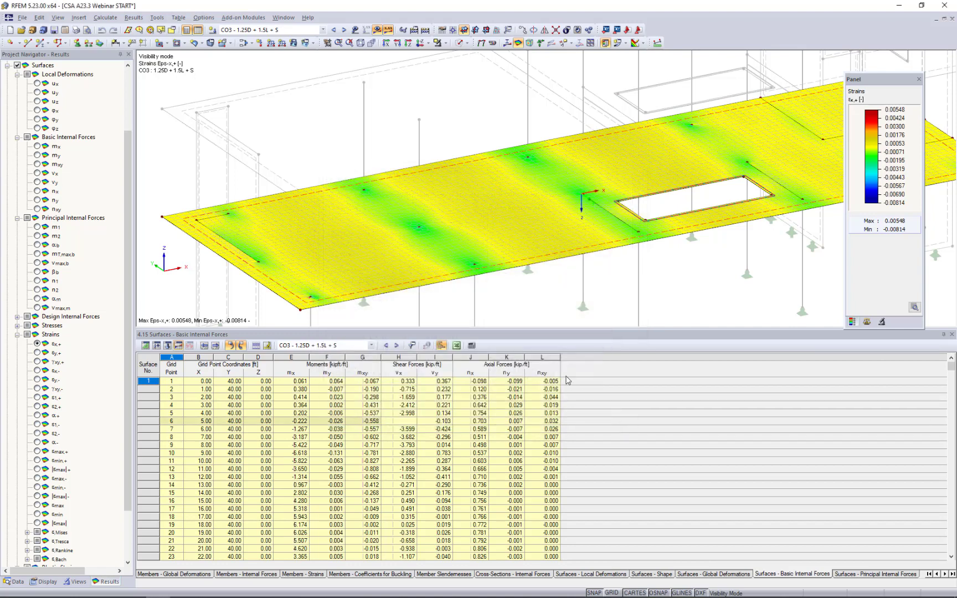
Reduce the table area to enlarge the model view and inspect the isolated slab from a lower angle.
left_click_drag(551, 328, 551, 409)
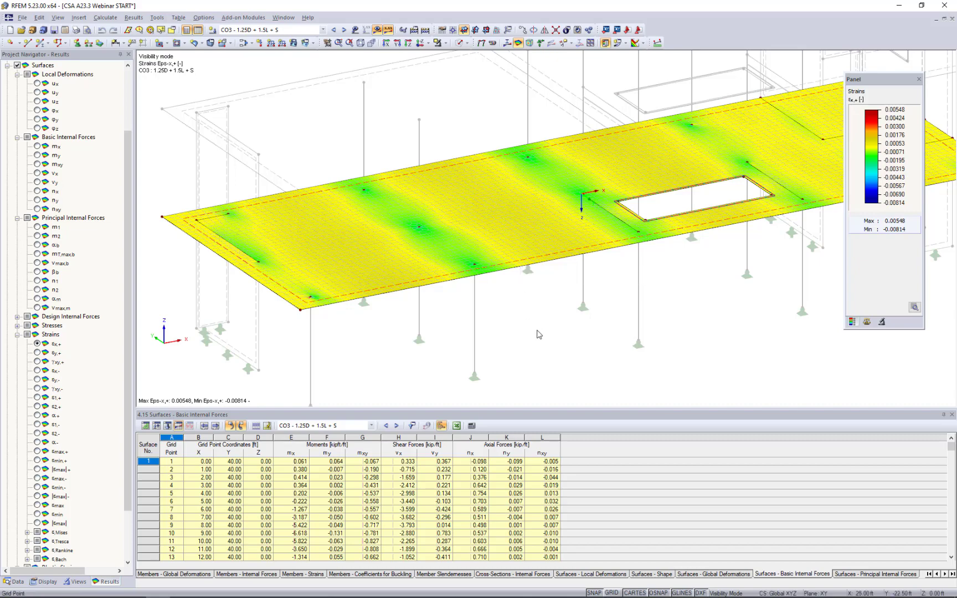
middle_click_drag(535, 332, 500, 344, "ctrl")
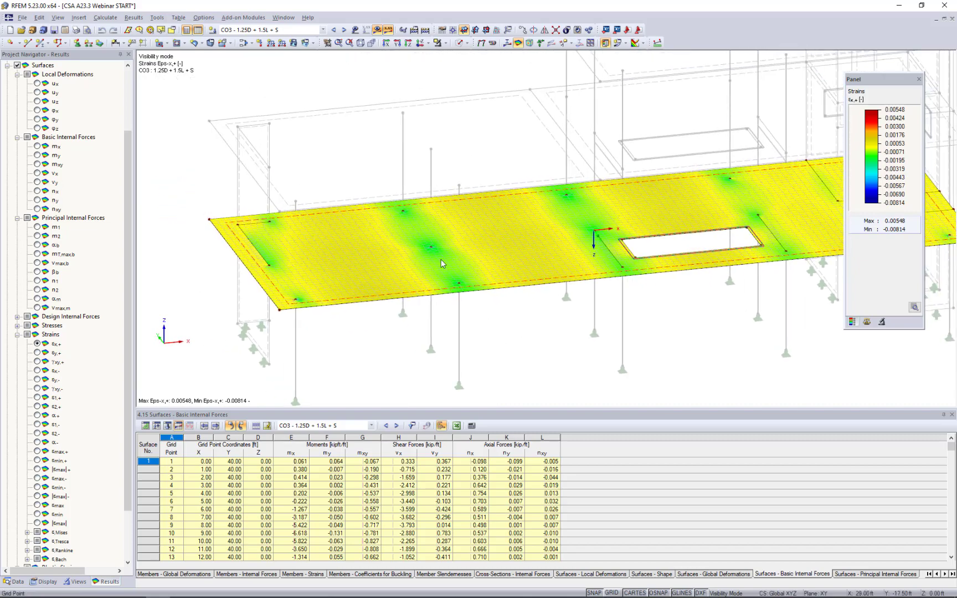
middle_click_drag(435, 290, 412, 299, "ctrl")
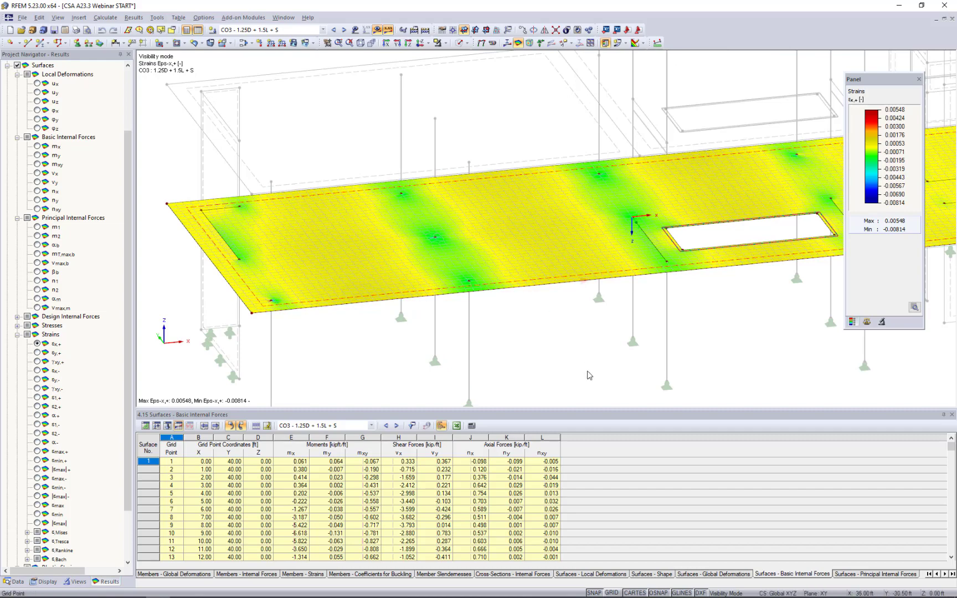
Show the grid and move the work plane origin to the slab's front column node in the second column row.
left_click(613, 592)
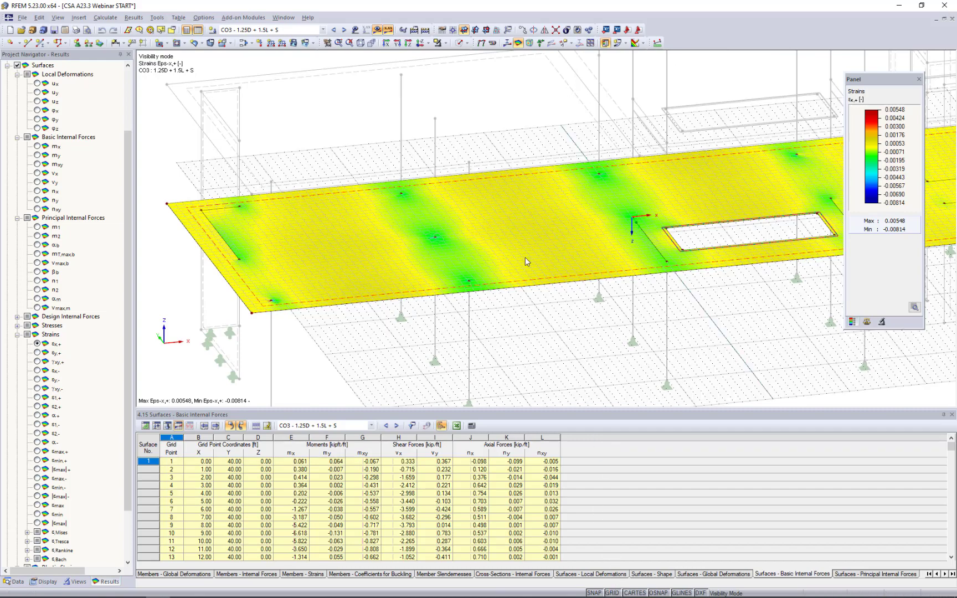
left_click(453, 30)
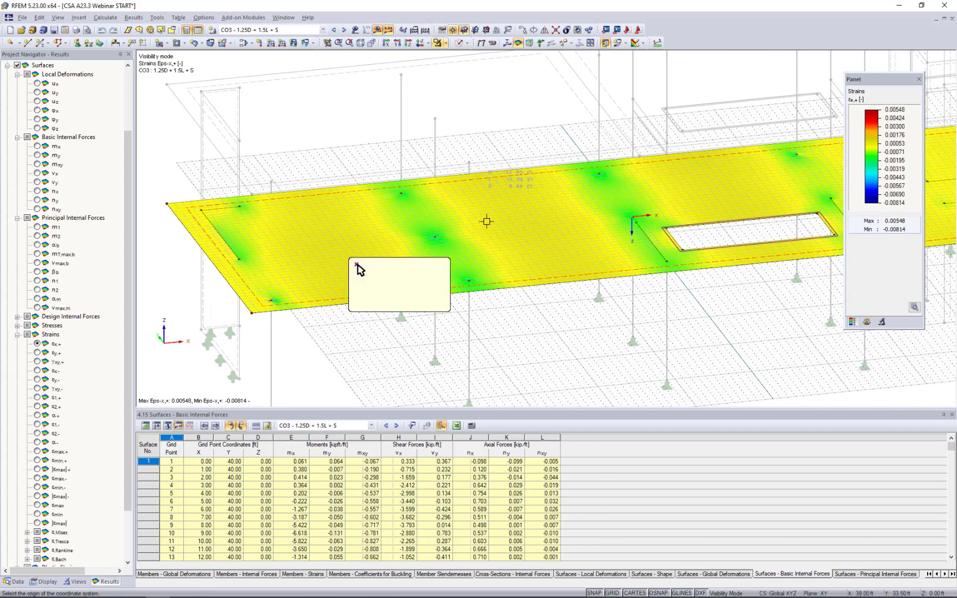
left_click(468, 282)
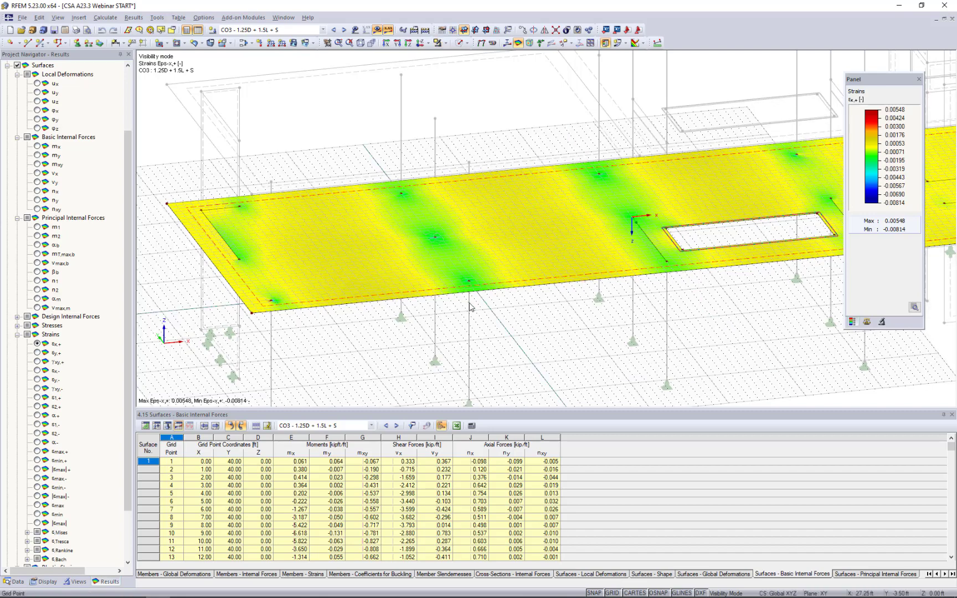
middle_click_drag(507, 213, 513, 178, "ctrl")
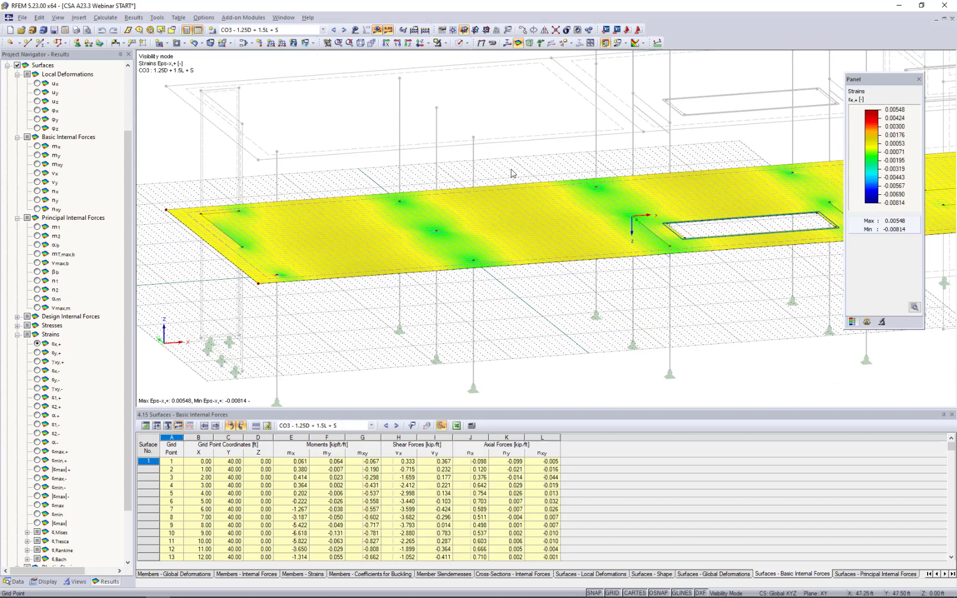
Start a numerical section through the surface, picking edge points A (29.25, 45.50, 0) and B (29.25, -10.50, 0) ft along the column row.
left_click(627, 46)
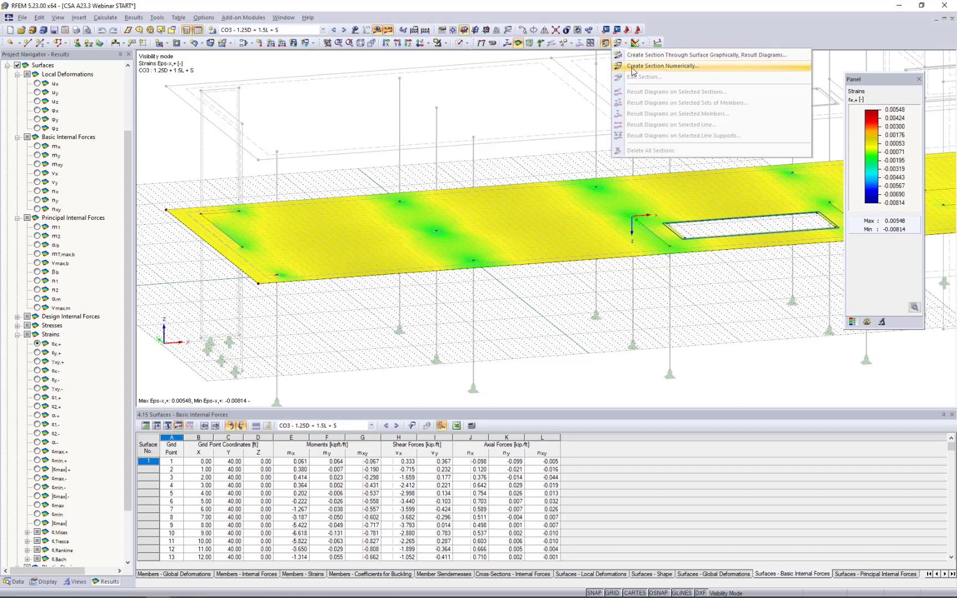
left_click(632, 69)
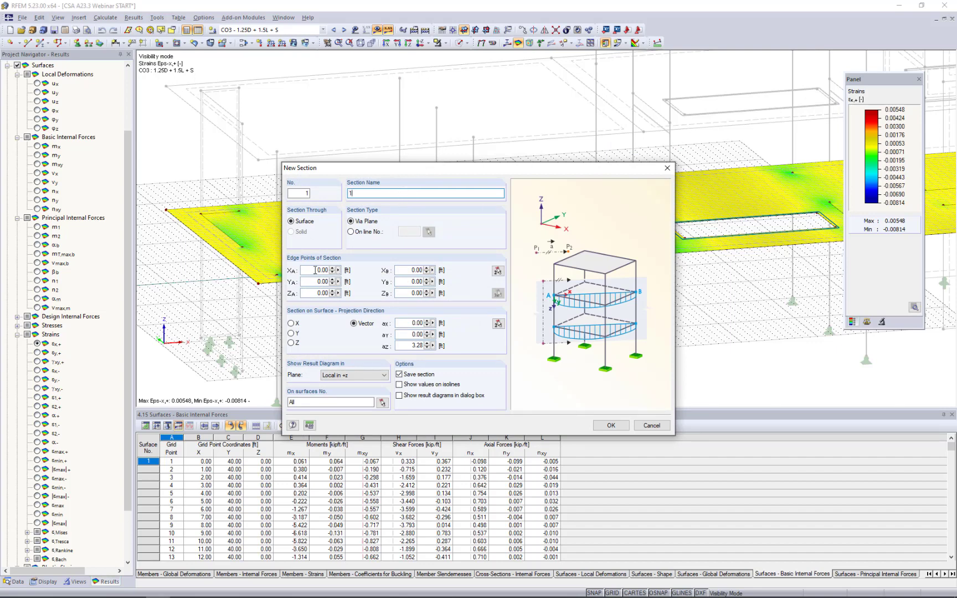
left_click(497, 272)
scroll(368, 186, "up", 3)
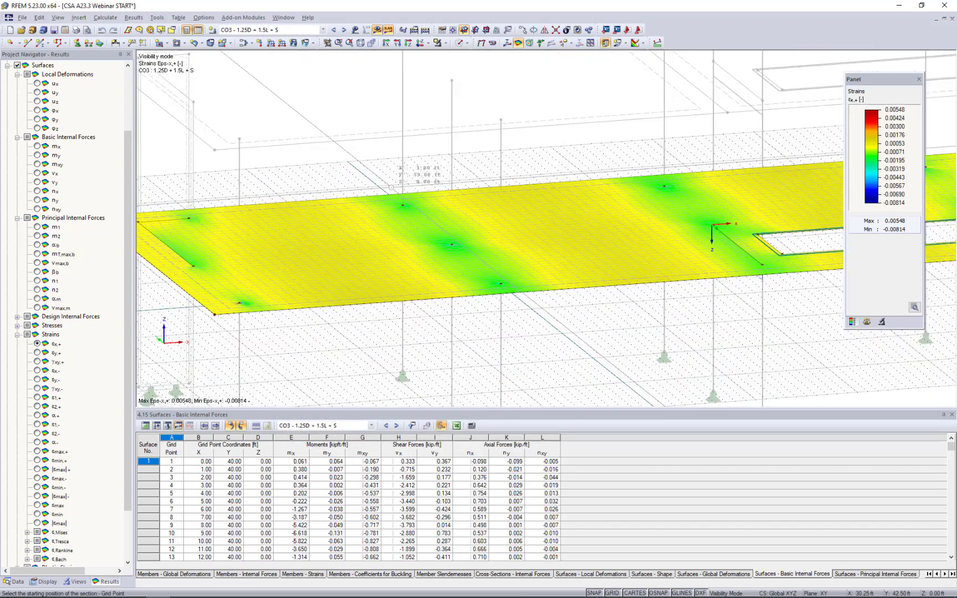
left_click(369, 185)
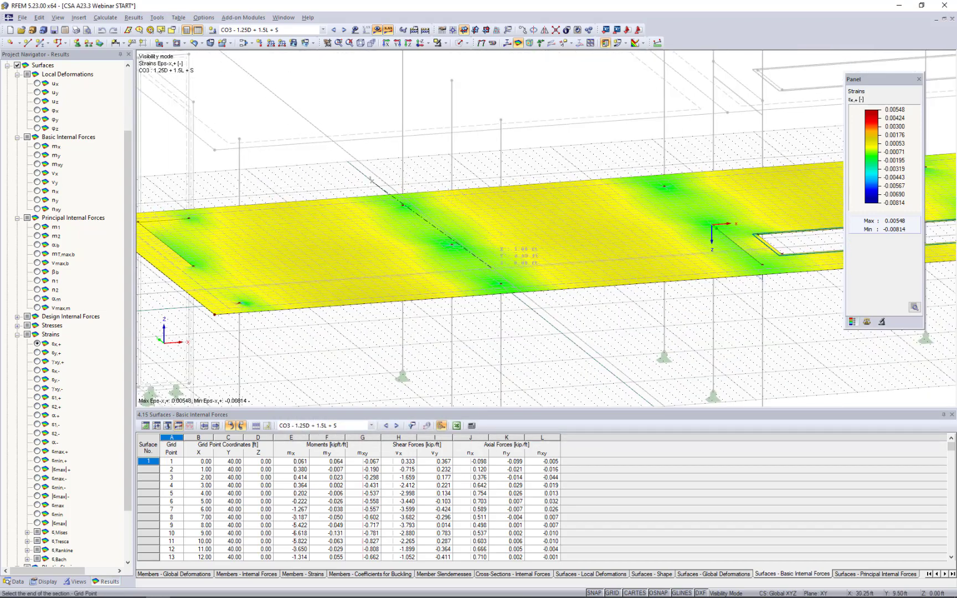
left_click(532, 318)
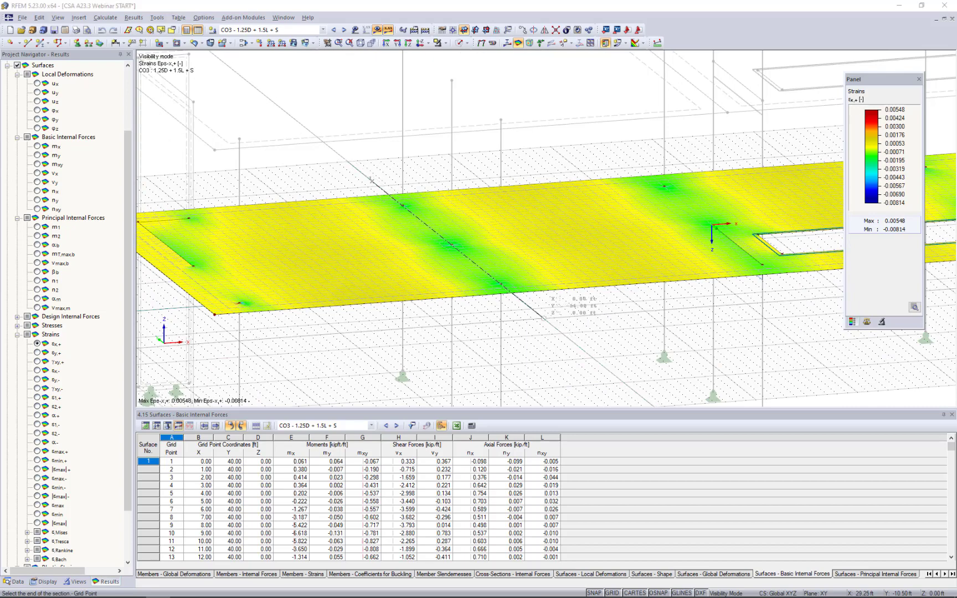
left_click_drag(523, 168, 821, 113)
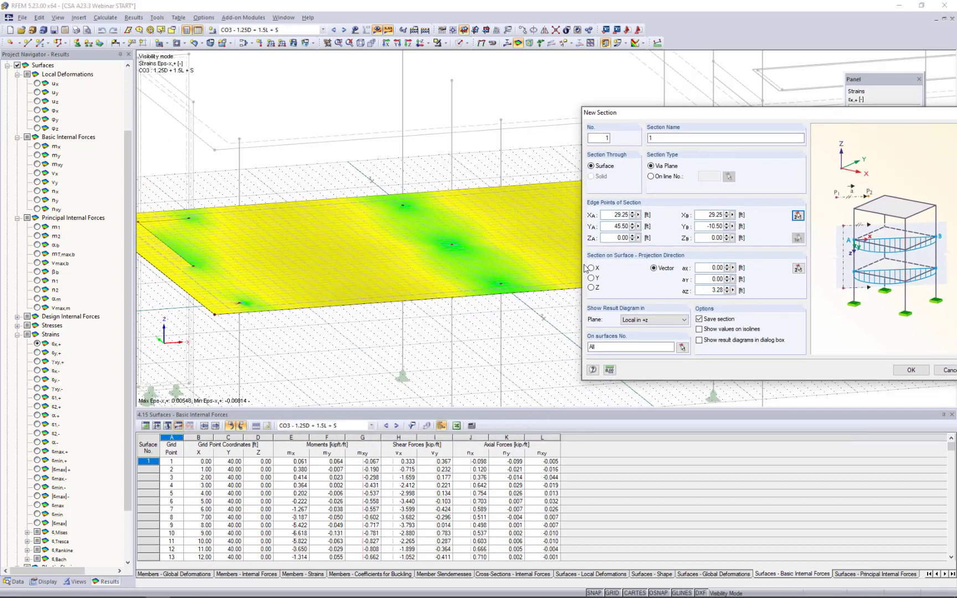
left_click_drag(659, 114, 385, 116)
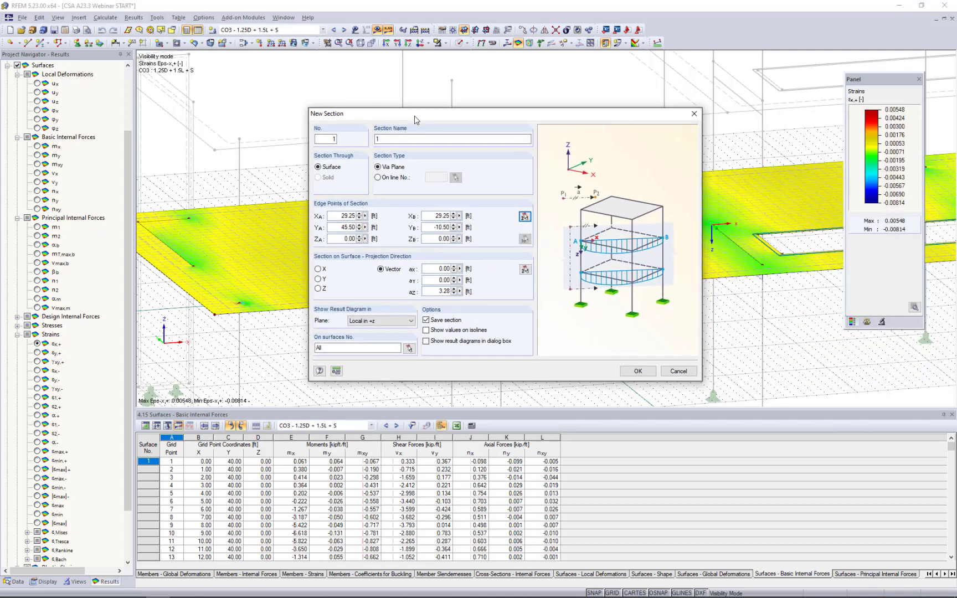
Set the section's result diagram plane to Global in +Z, restrict it to surface 1 and create the section.
left_click(370, 321)
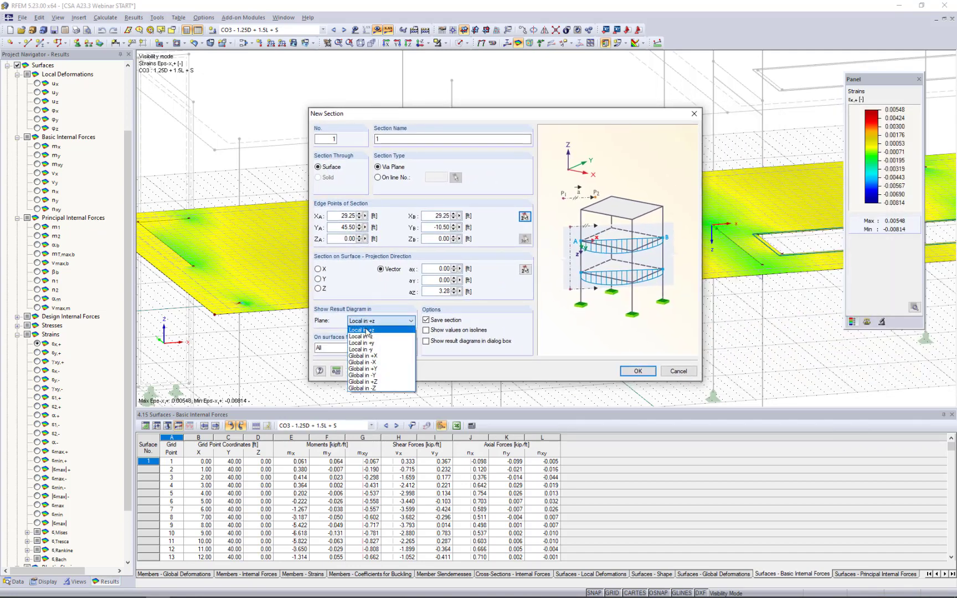
left_click(366, 382)
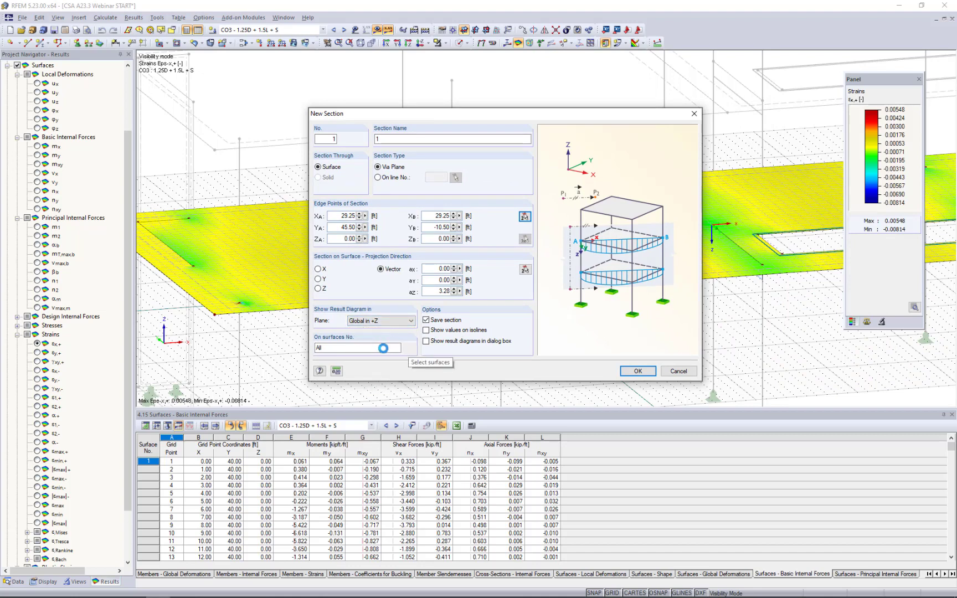
left_click(409, 349)
left_click(286, 304)
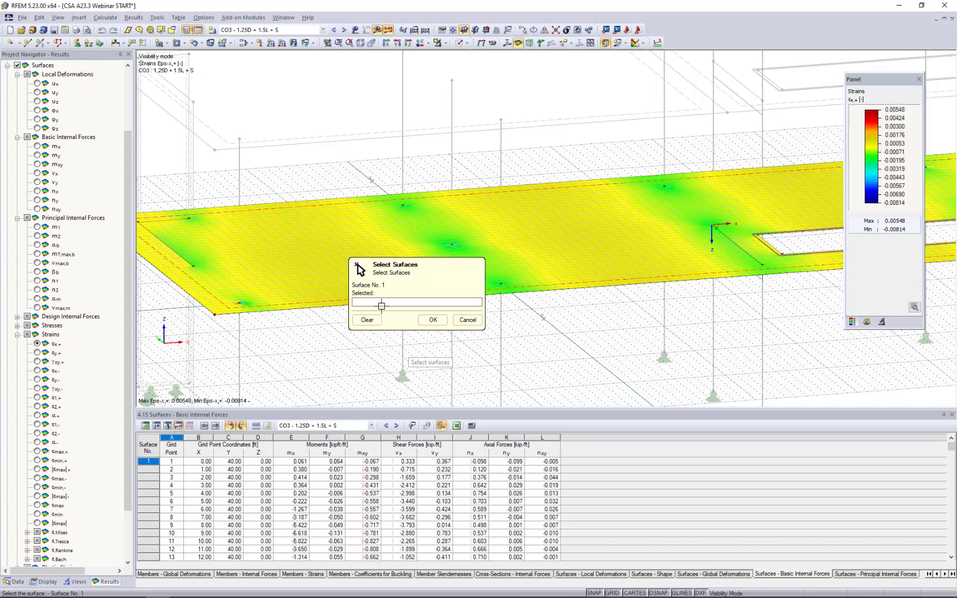
left_click(432, 319)
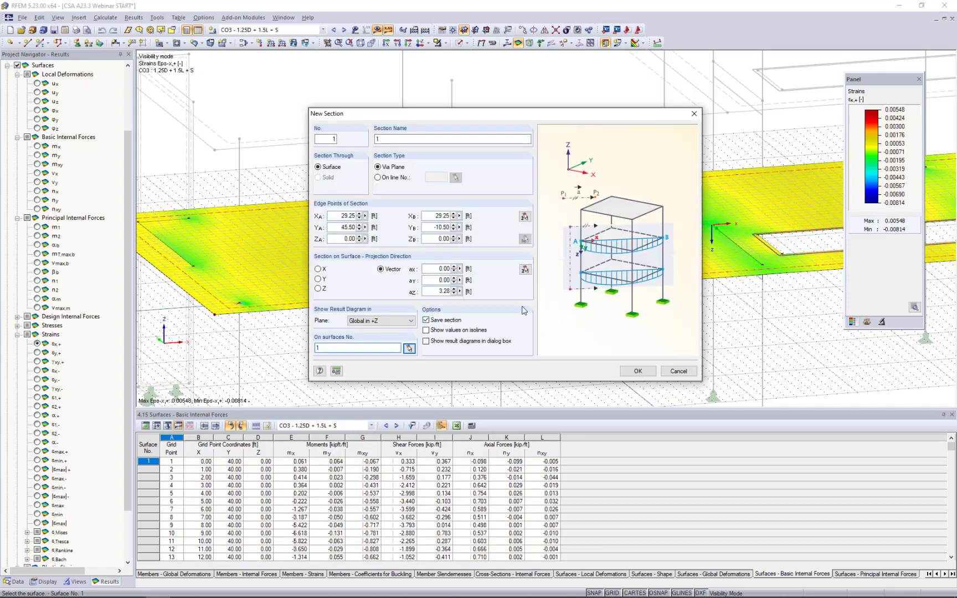
left_click(637, 371)
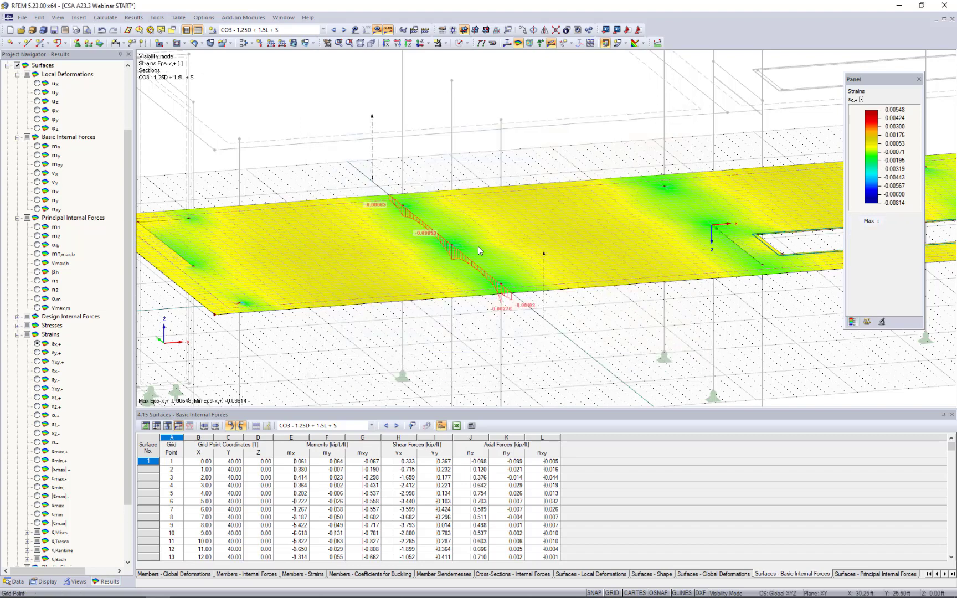
Hide the grid and display the basic internal force my on the slab with its section diagram.
left_click(612, 593)
scroll(61, 223, "up", 2)
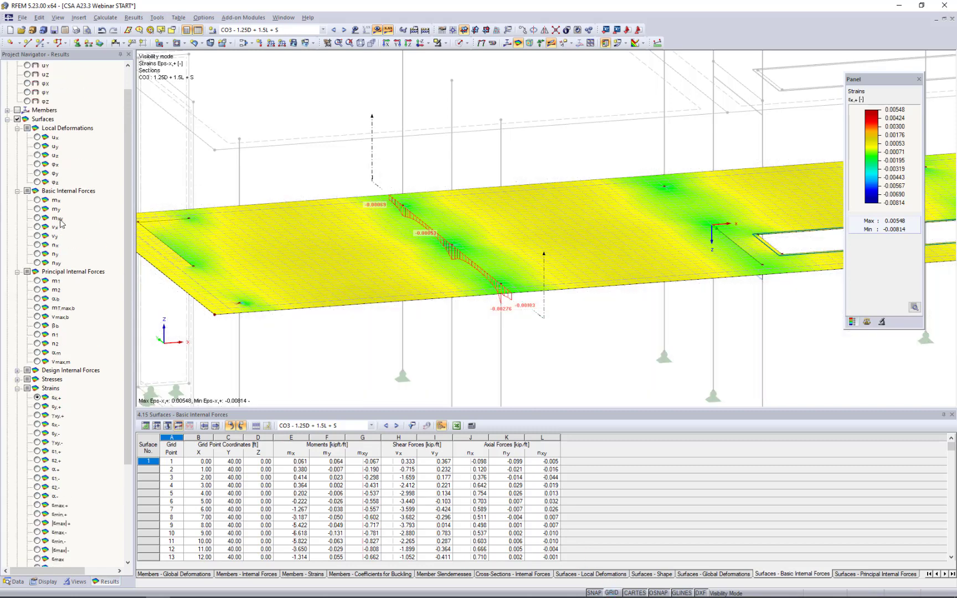
left_click(38, 208)
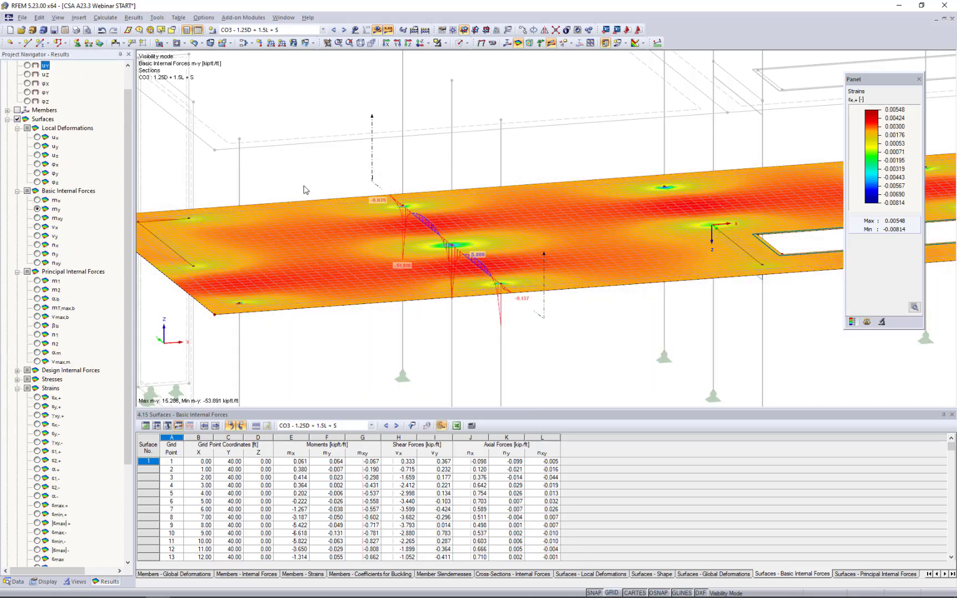
middle_click_drag(369, 195, 408, 186)
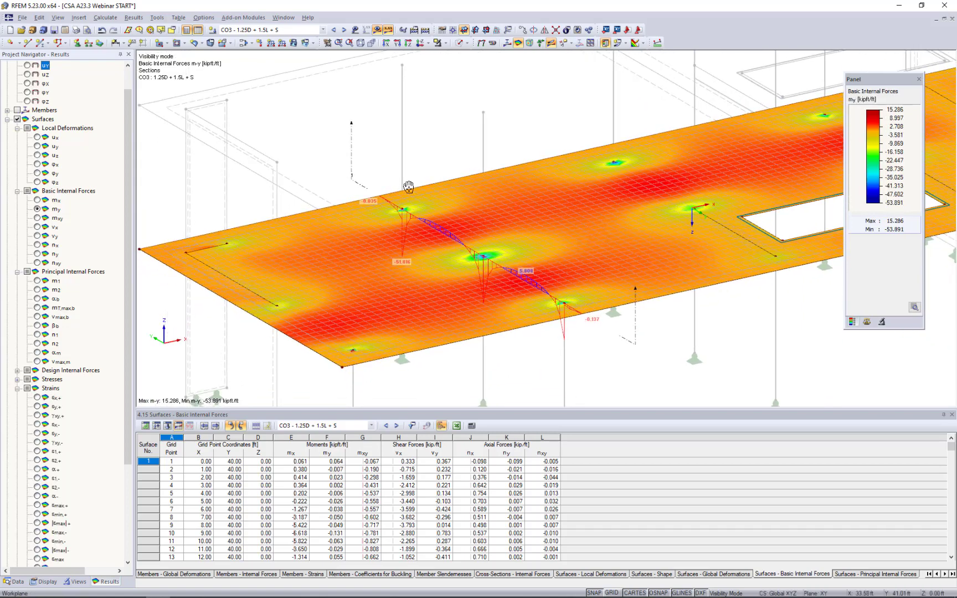
Turn off the surface isobands so only the section's my diagram is shown on the slab.
left_click(642, 44)
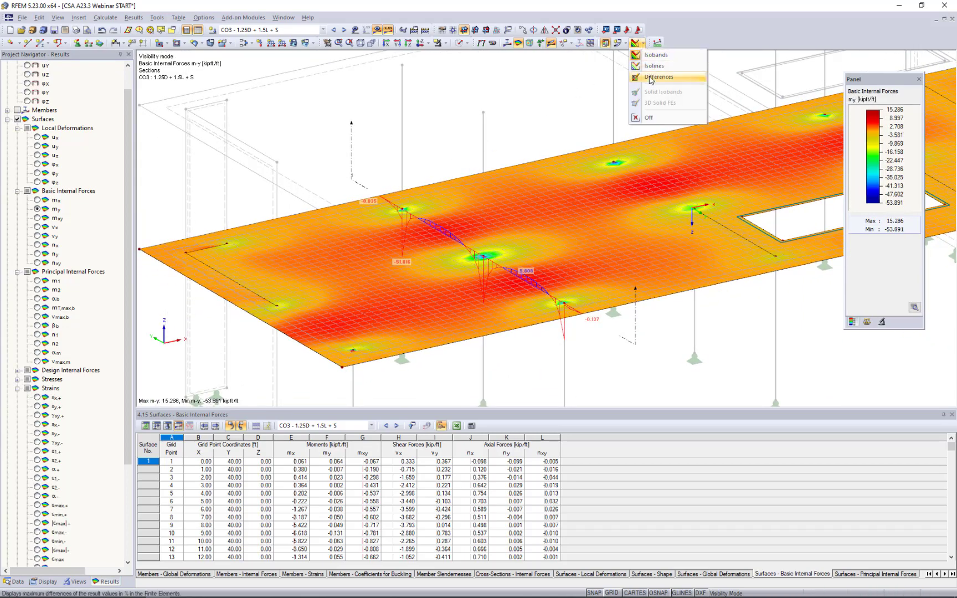
left_click(649, 119)
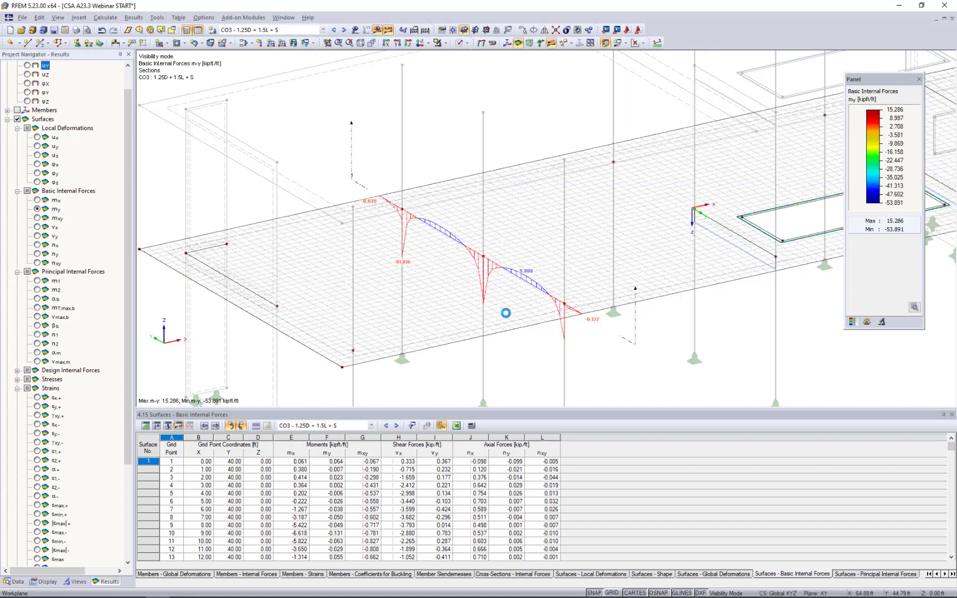
middle_click_drag(476, 301, 477, 302, "ctrl")
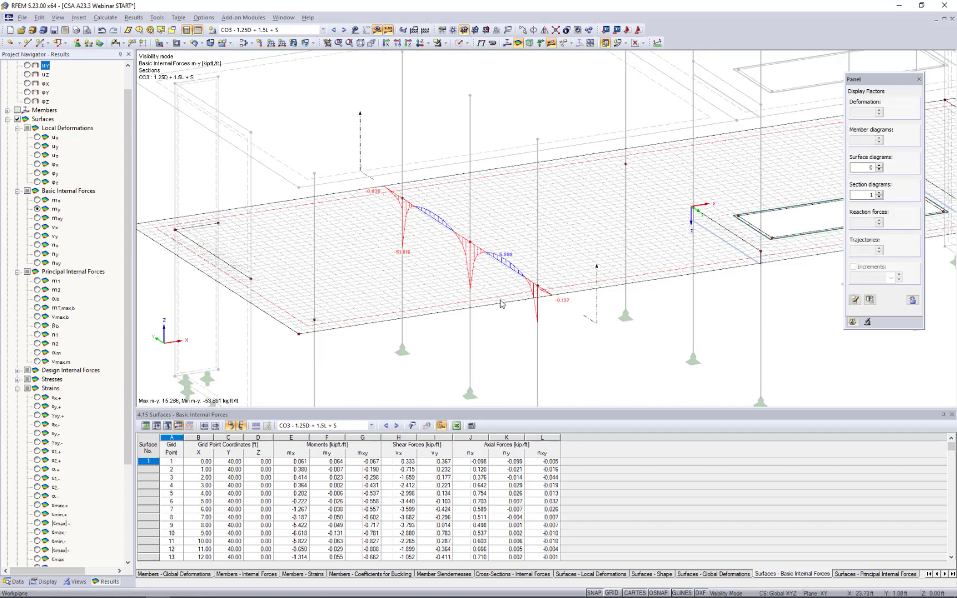
scroll(502, 303, "up", 3)
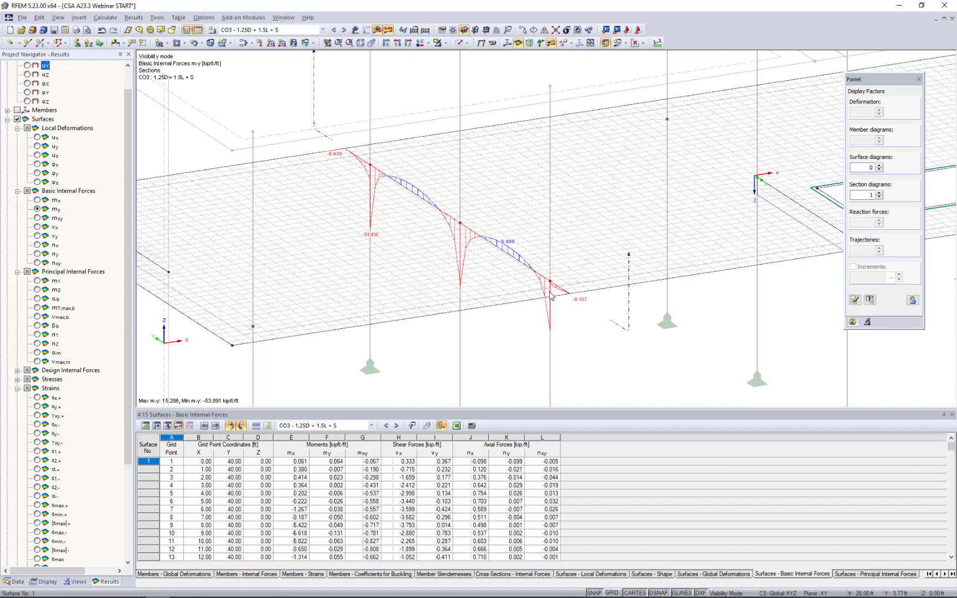
Display the shear force vy along the section and inspect its diagram at the columns.
left_click(37, 236)
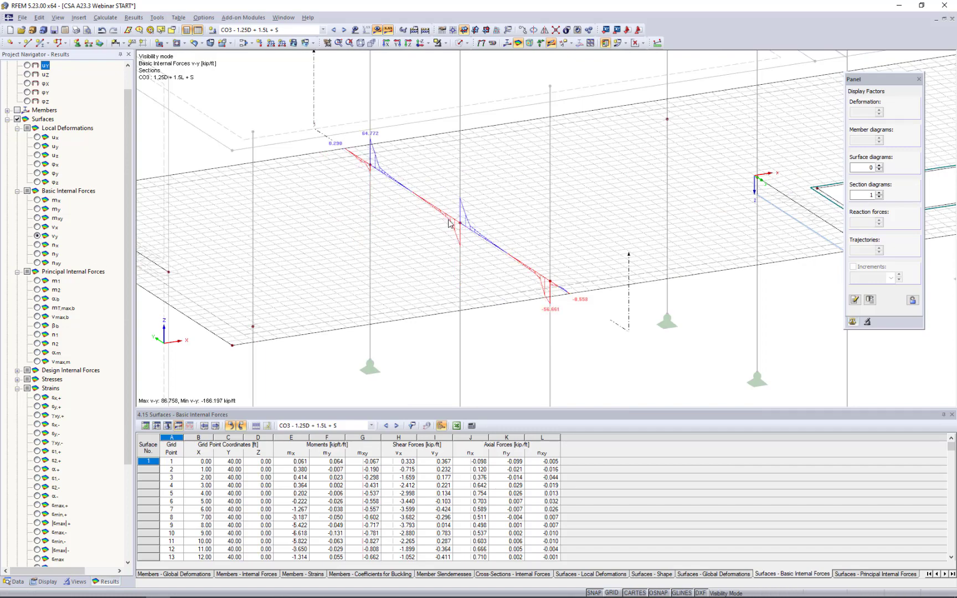
scroll(447, 223, "up", 3)
scroll(447, 224, "down", 2)
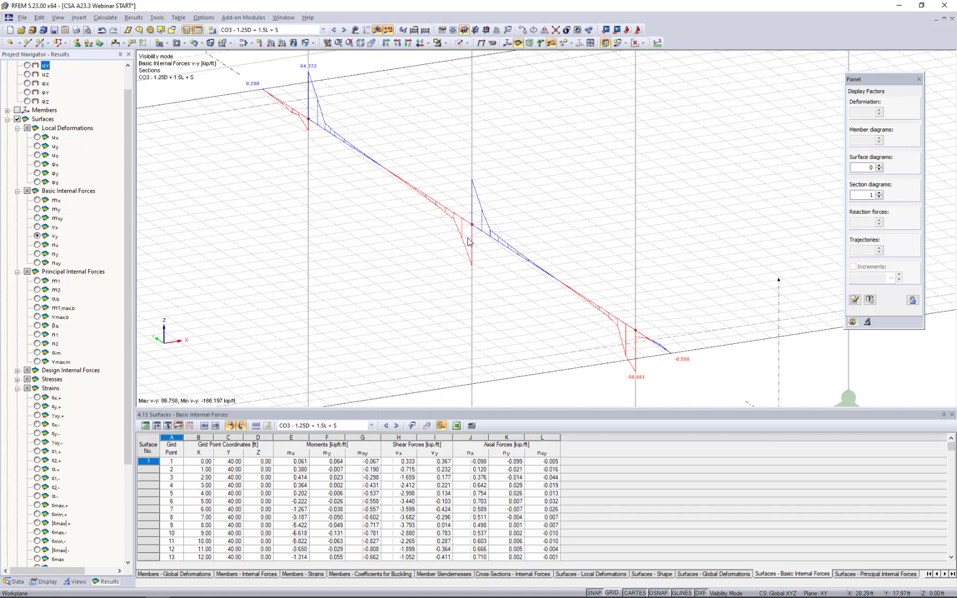
scroll(499, 216, "down", 3)
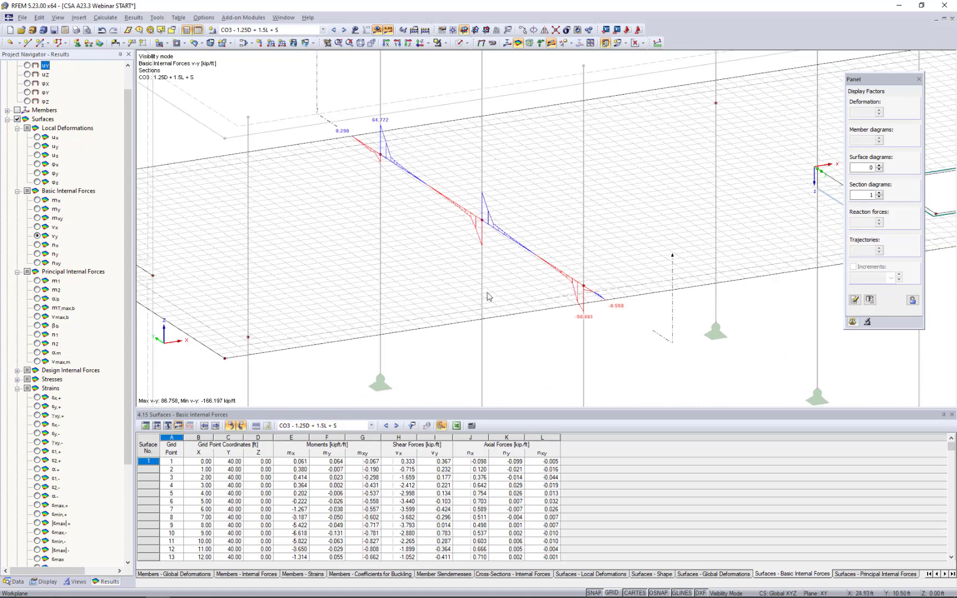
scroll(510, 300, "down", 1)
middle_click_drag(509, 300, 443, 325, "ctrl")
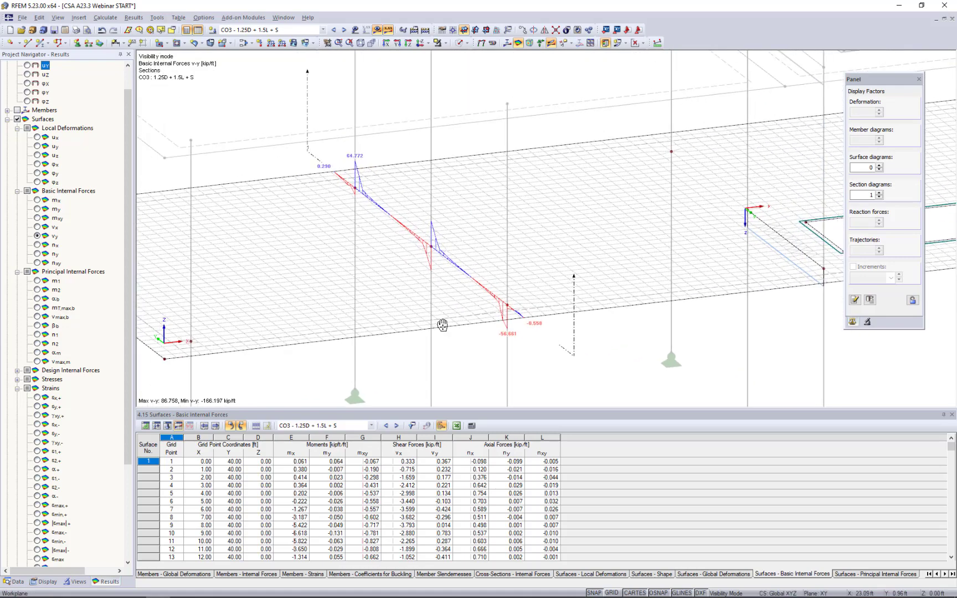
View the section's result diagrams, adding the basic internal force mx, and close the diagram window.
double_click(573, 344)
right_click(573, 341)
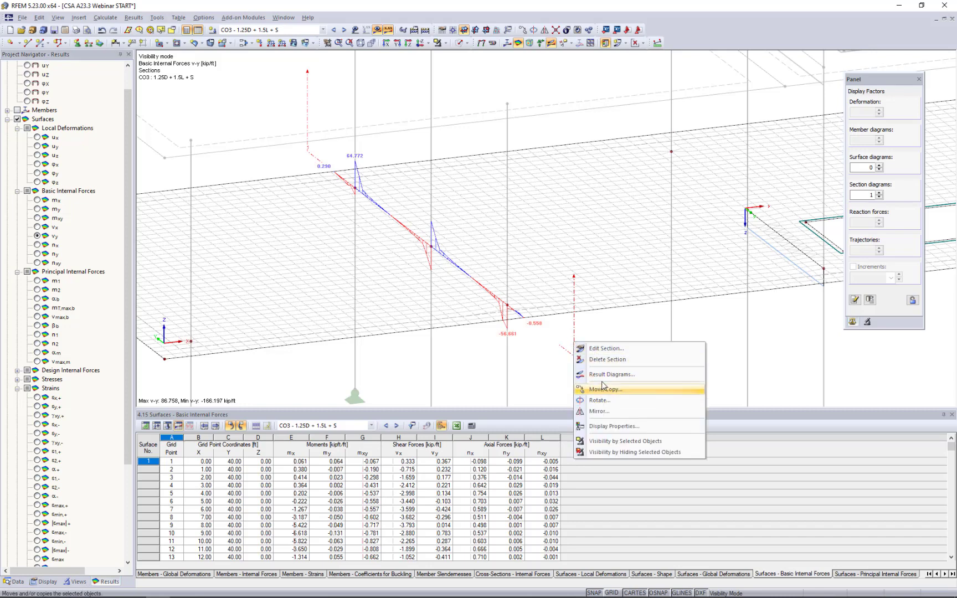
left_click(602, 348)
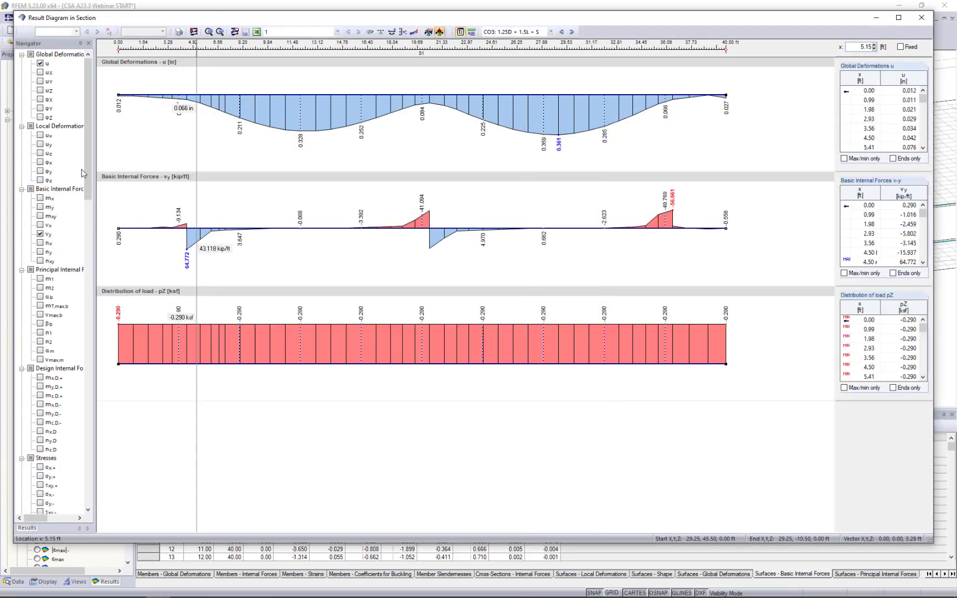
scroll(82, 173, "down", 3)
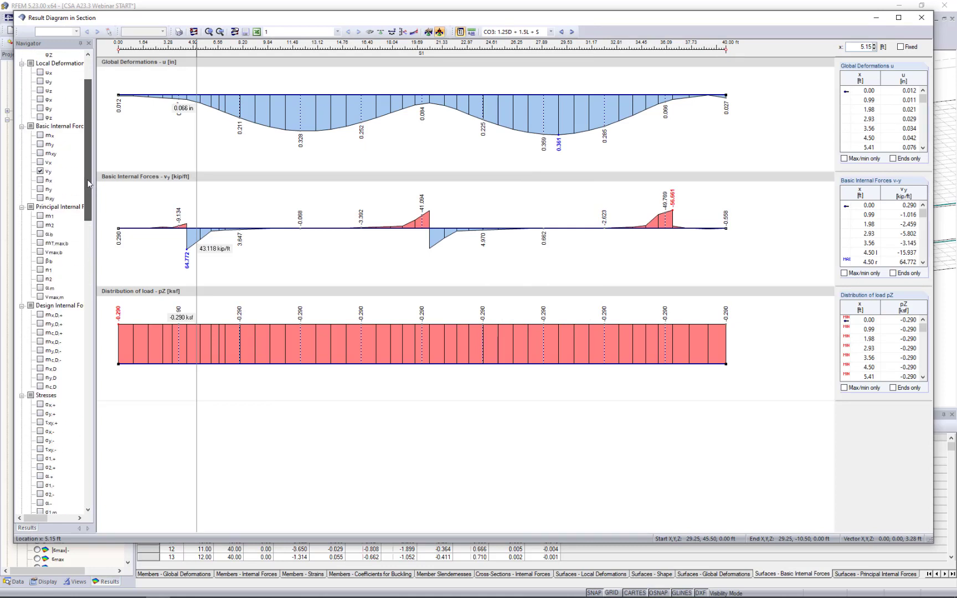
scroll(89, 184, "up", 1)
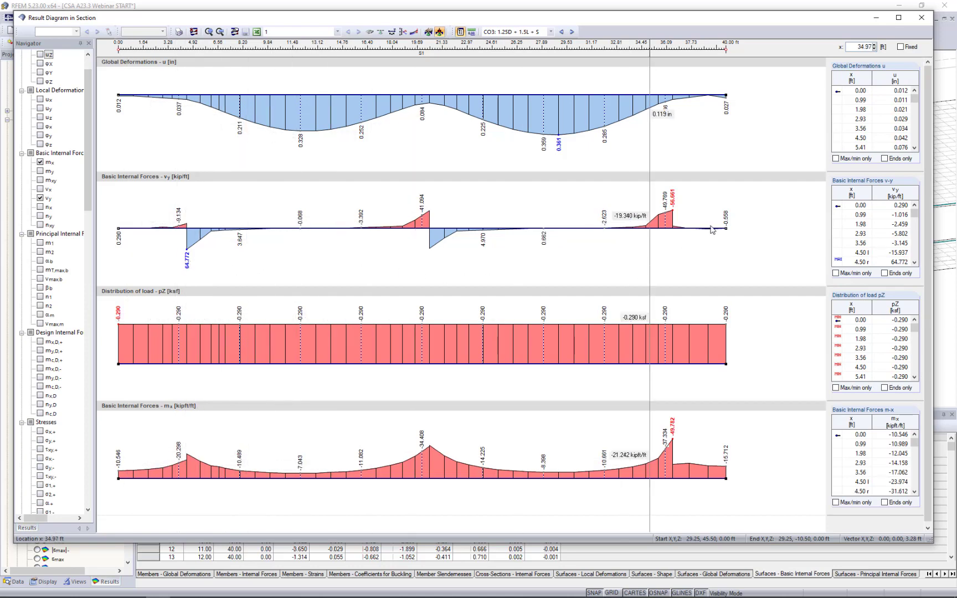
left_click(921, 17)
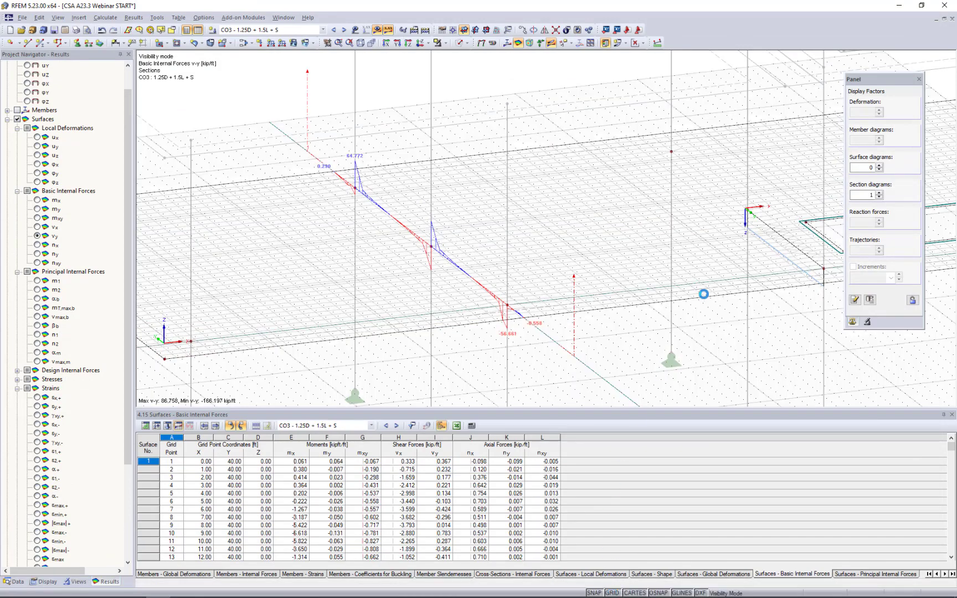
Move the work plane origin to the front slab node of the column row beside the opening.
scroll(703, 294, "down", 5)
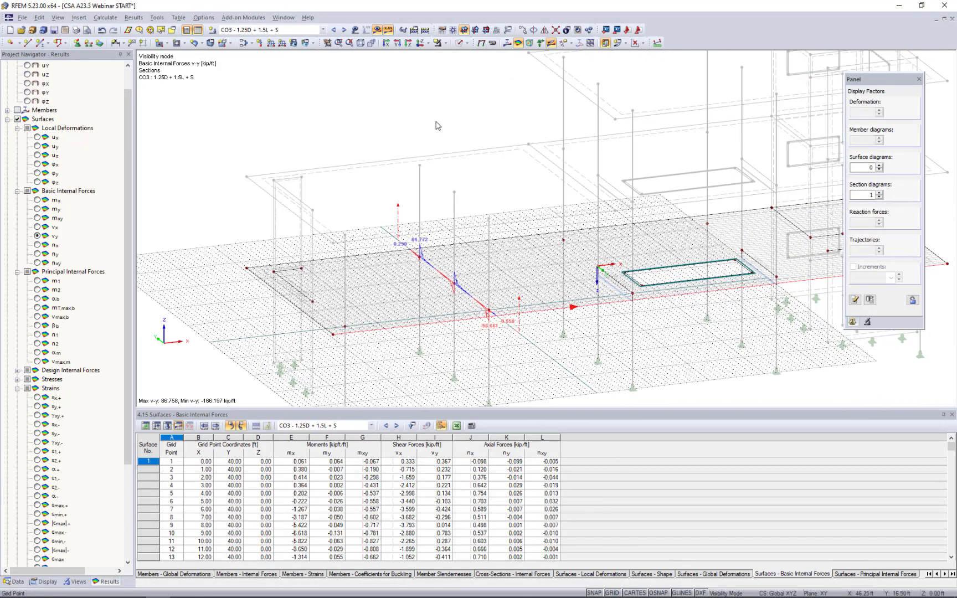
left_click(453, 30)
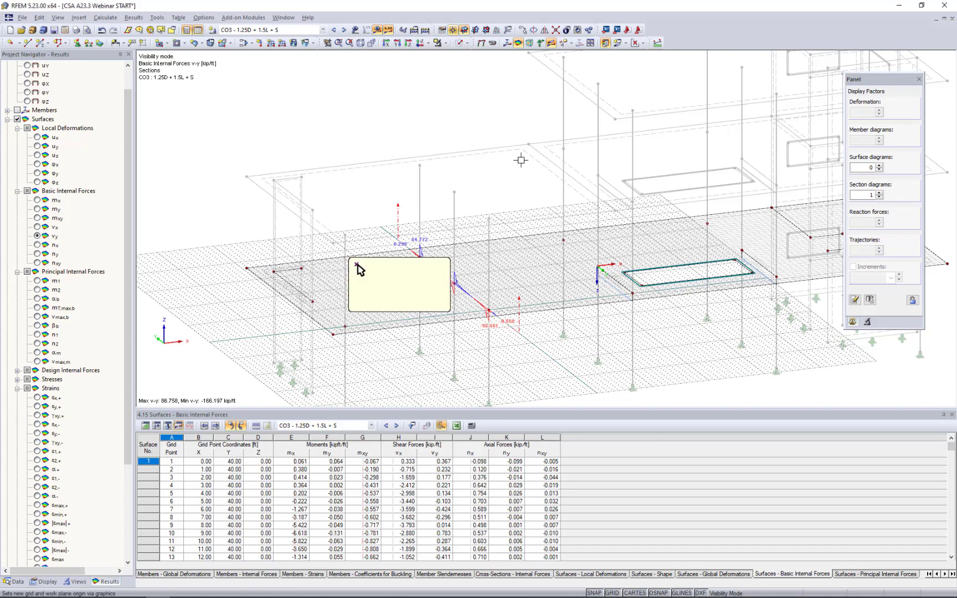
left_click(632, 296)
scroll(538, 339, "up", 4)
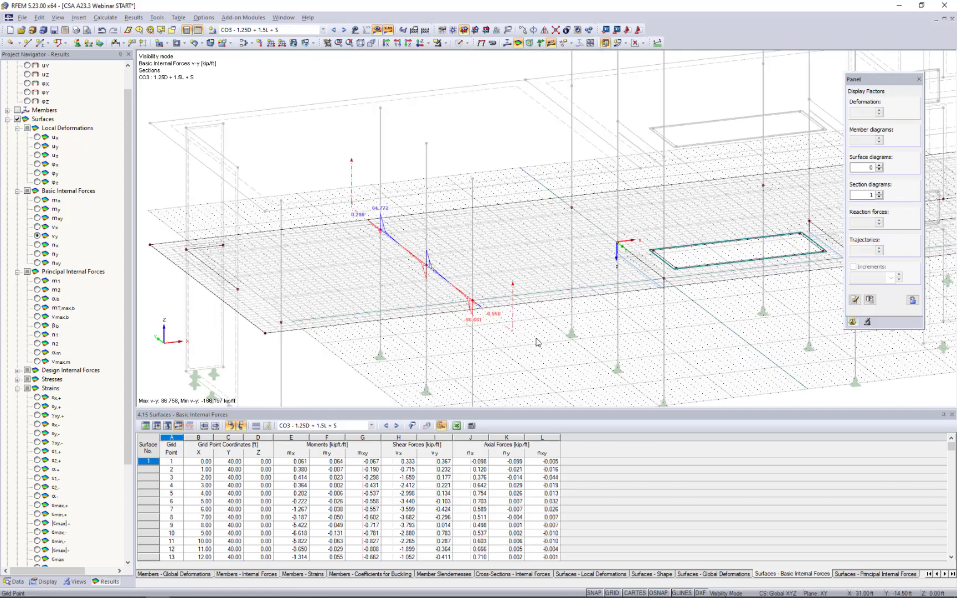
Place a second section through the slab along the column row beside the opening and hide the work plane grid.
middle_click_drag(570, 340, 478, 335)
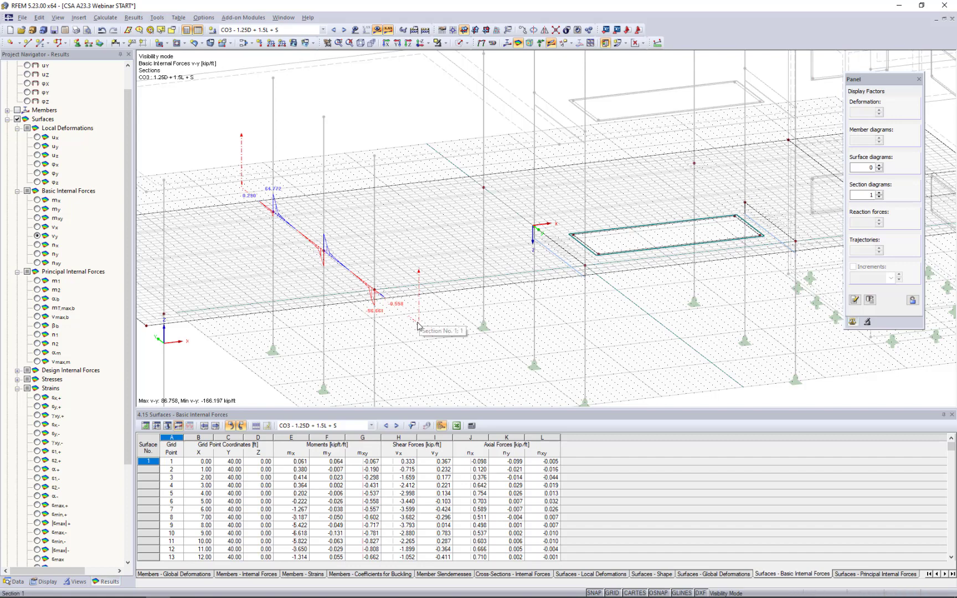
left_click(633, 304)
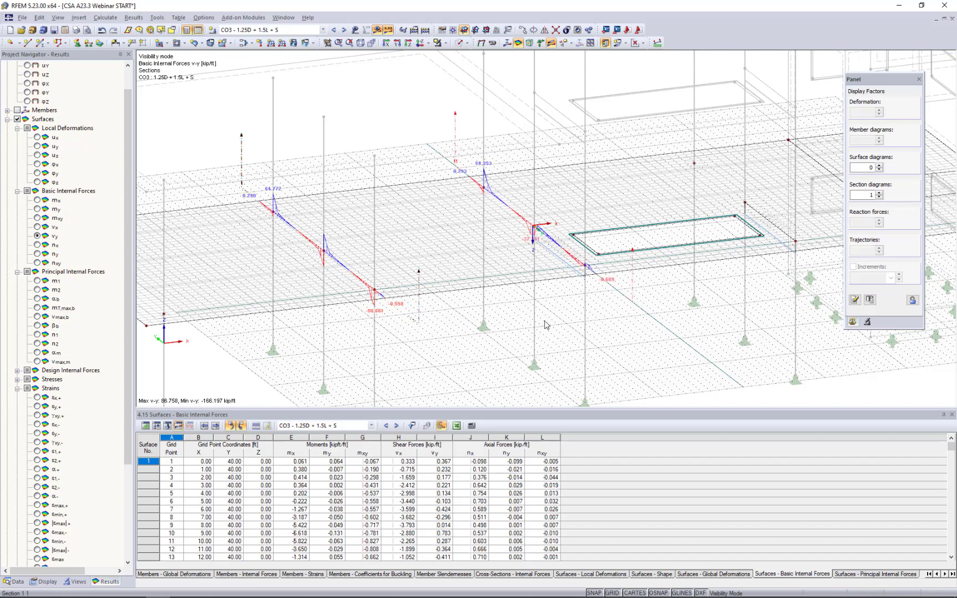
left_click(612, 592)
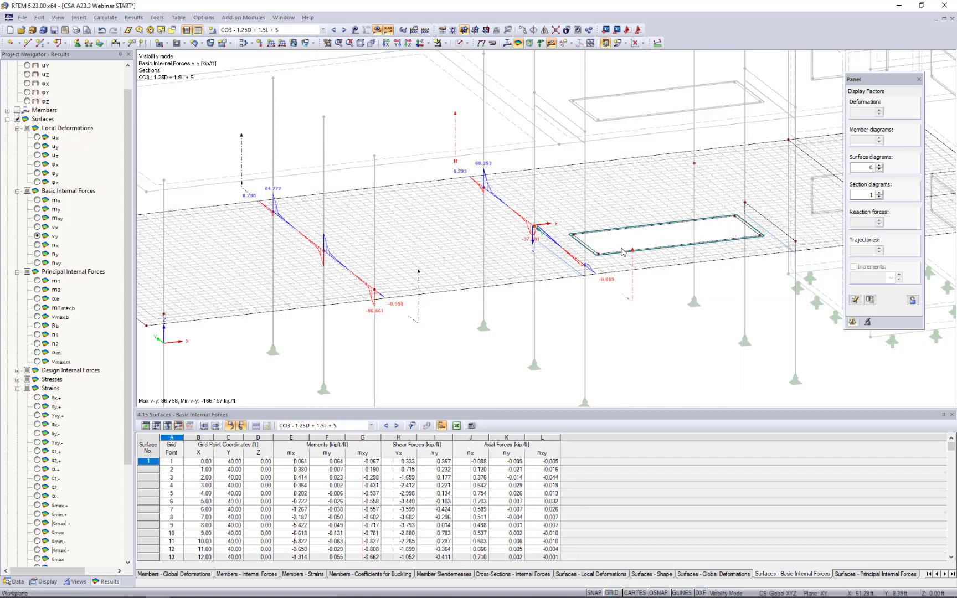
scroll(479, 320, "up", 1)
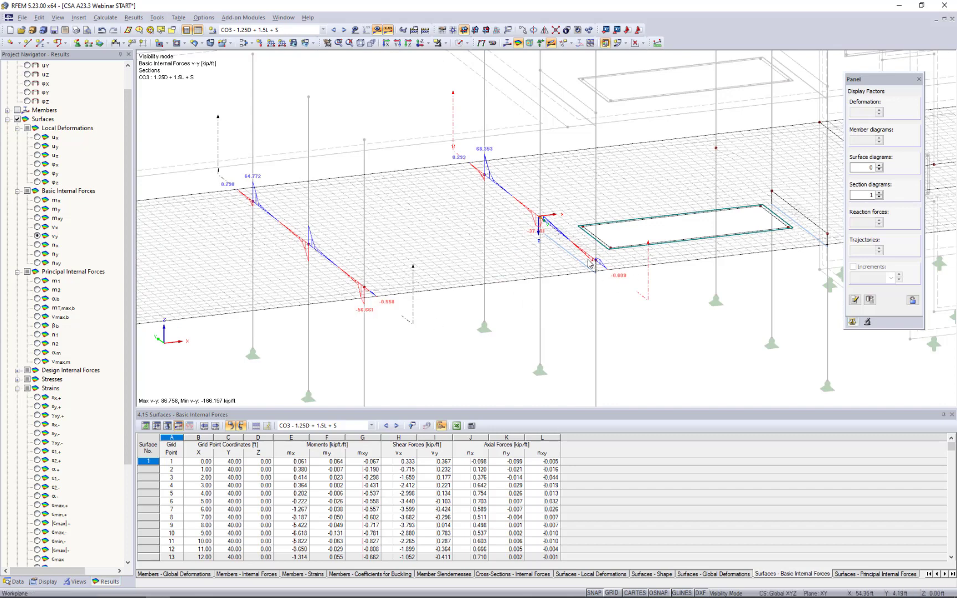
Turn off the slab's local axis system and switch the model to the Solid Transparent display.
right_click(514, 274)
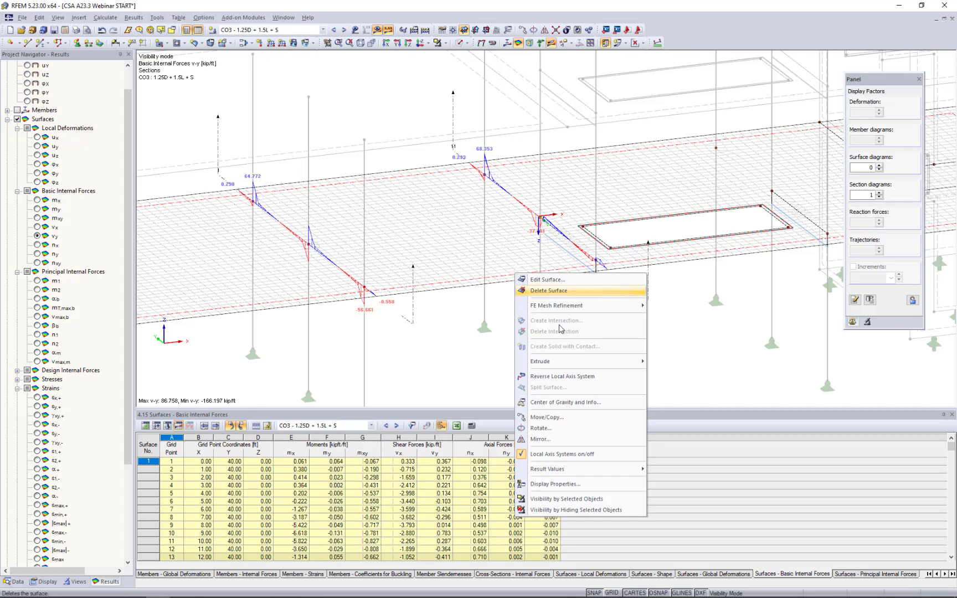
left_click(551, 454)
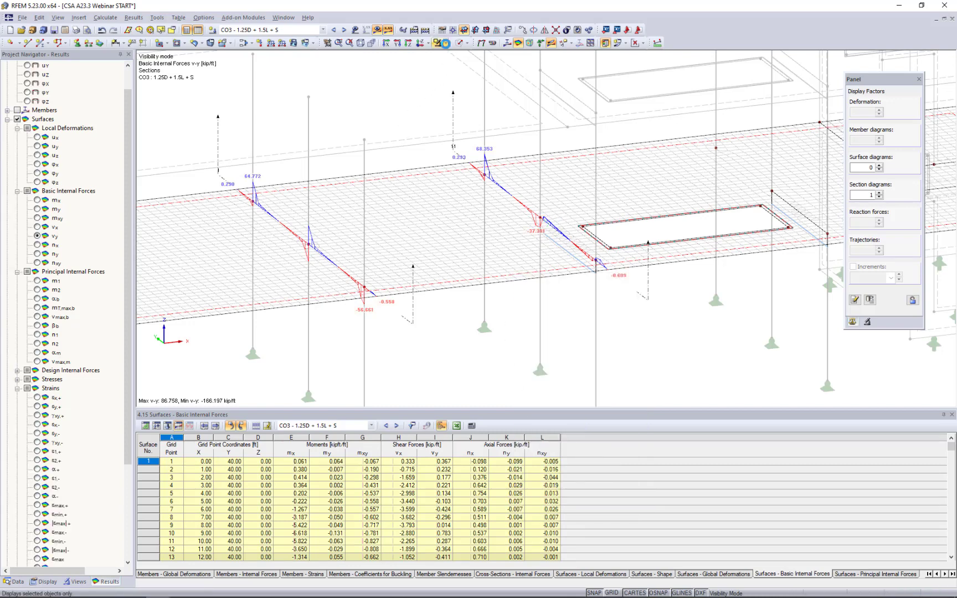
left_click(465, 43)
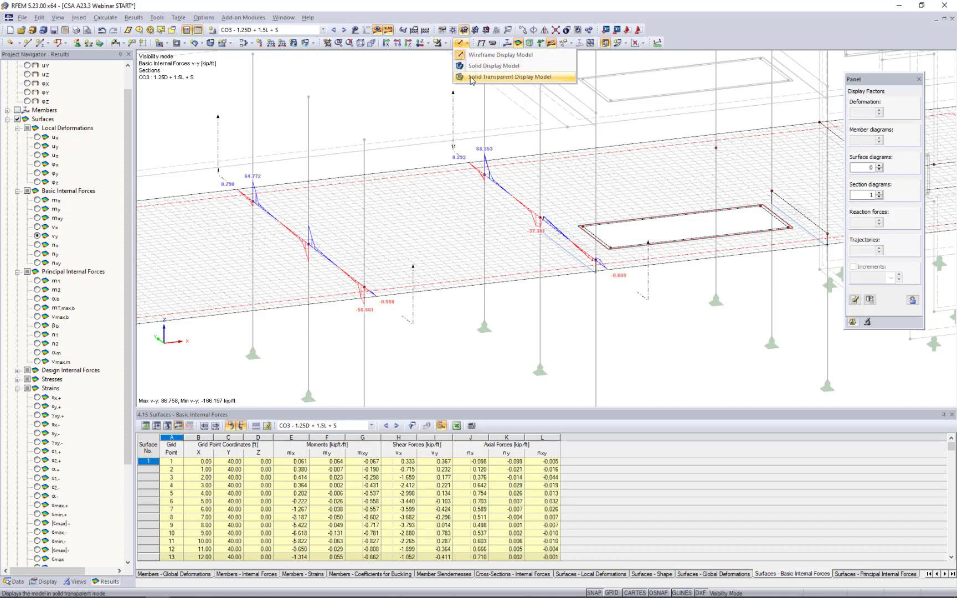
left_click(472, 78)
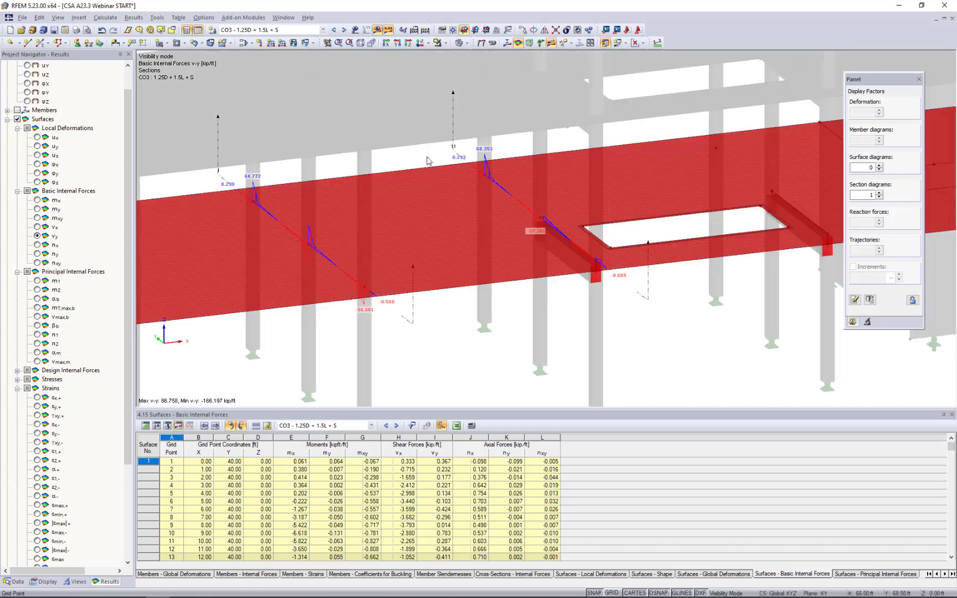
Show the slab's shear force vy as isobands and hide the section diagrams.
left_click(637, 42)
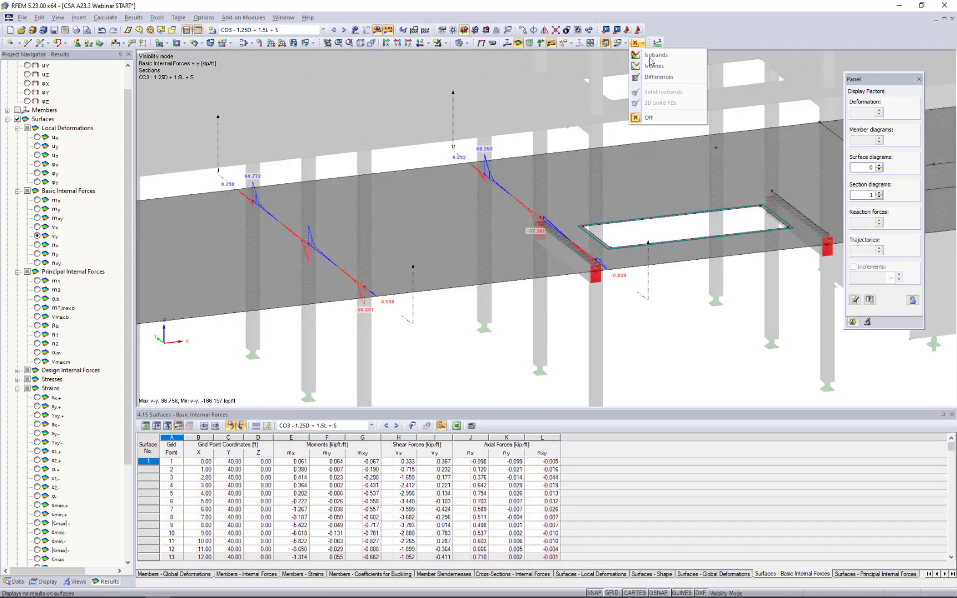
left_click(652, 55)
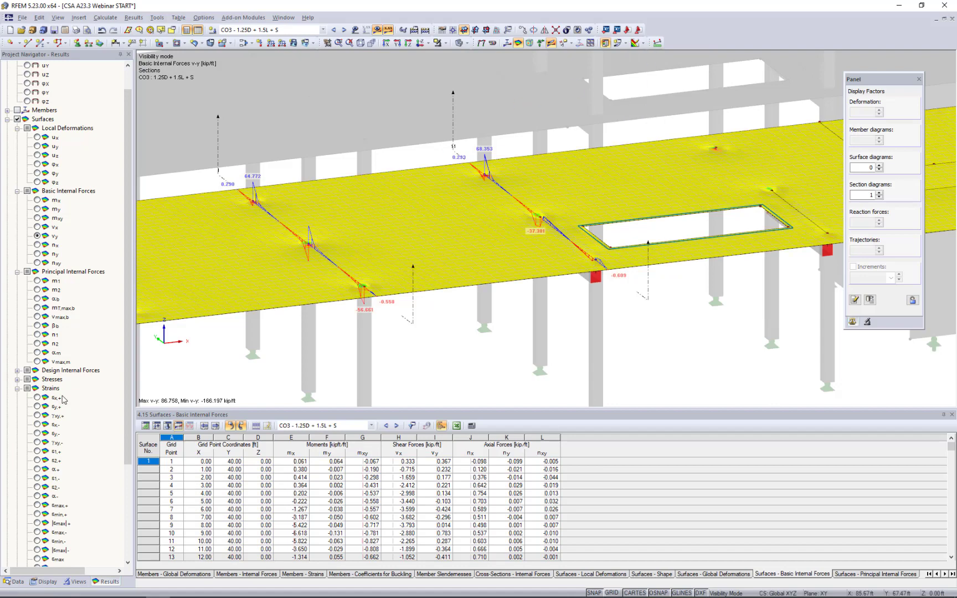
scroll(64, 400, "down", 5)
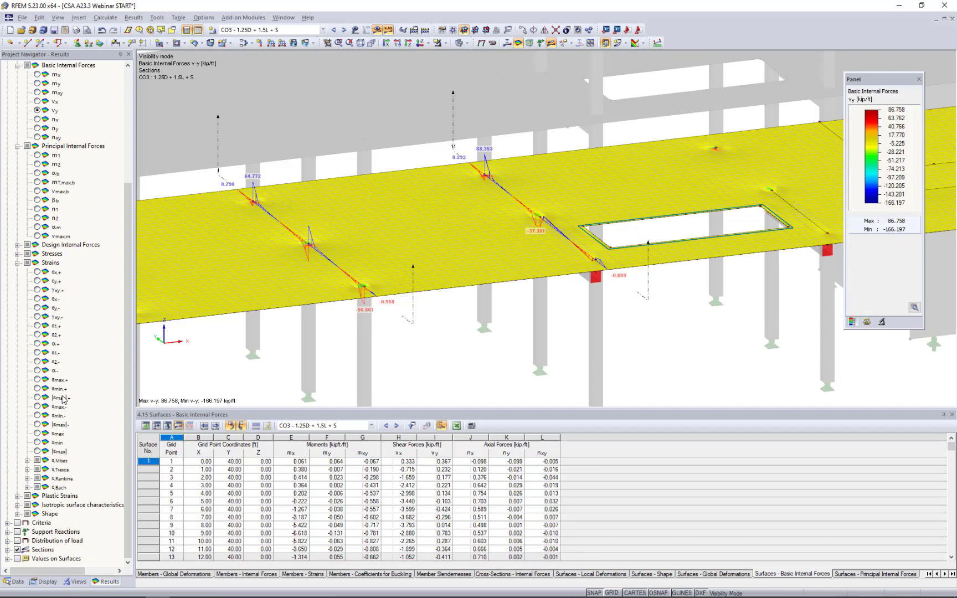
left_click(18, 550)
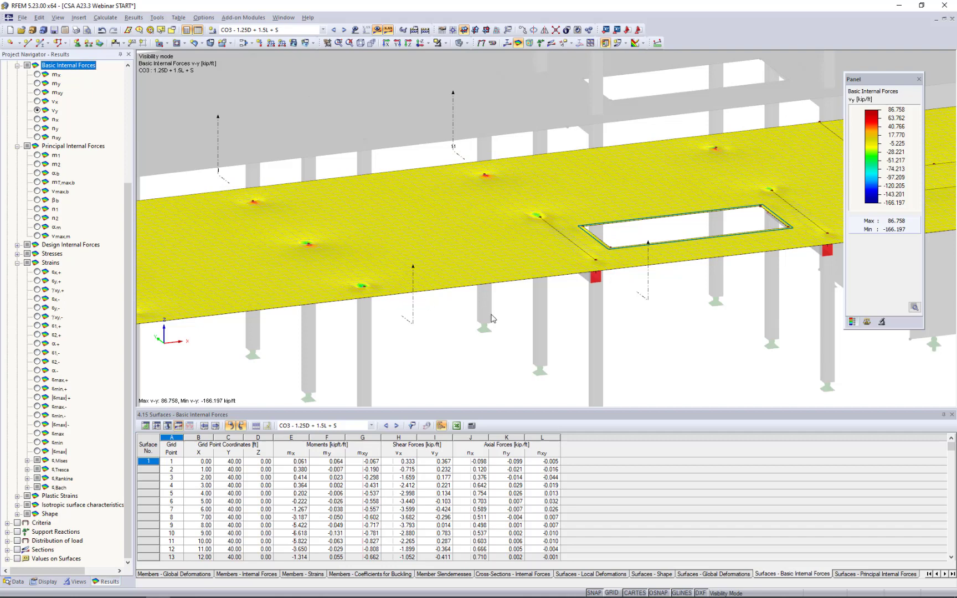
Cancel visibility mode so the whole building is displayed, and turn off the result display.
scroll(491, 318, "down", 5)
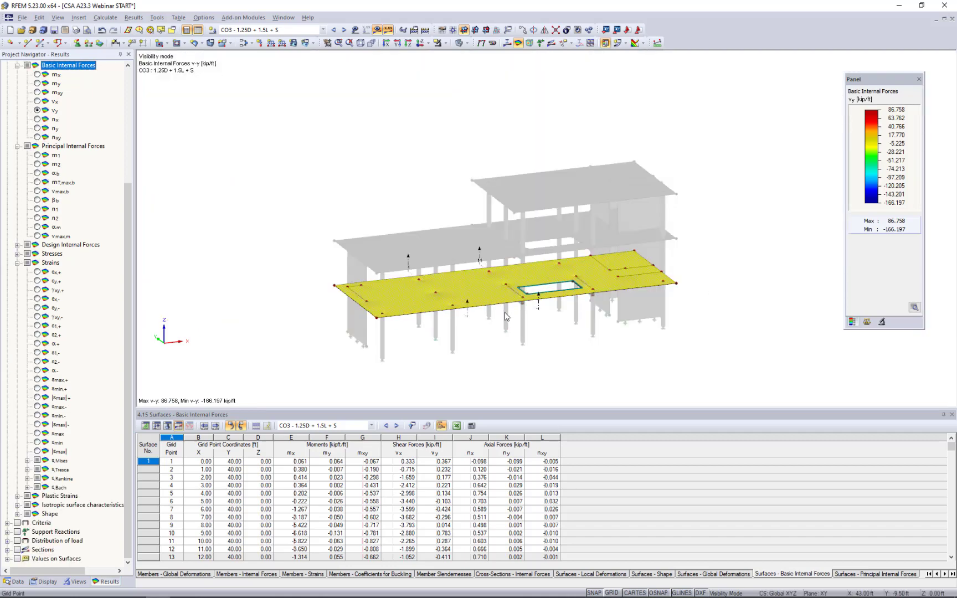
left_click(470, 276)
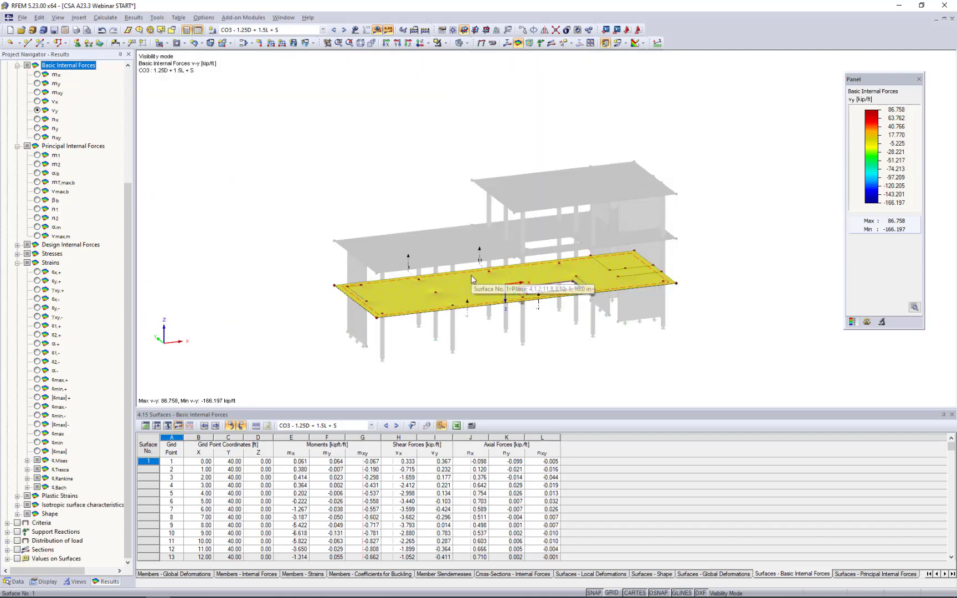
left_click(428, 149)
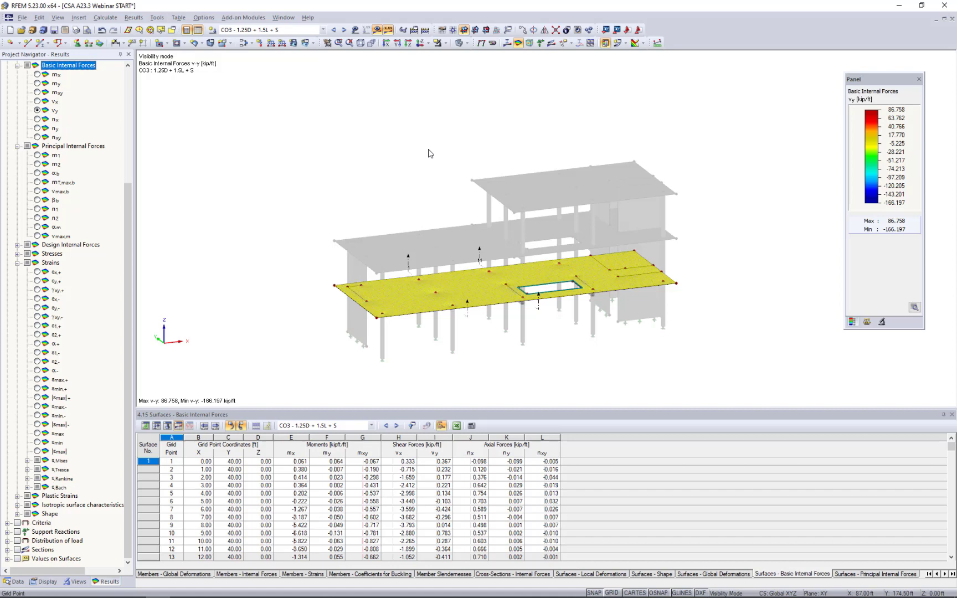
left_click(444, 43)
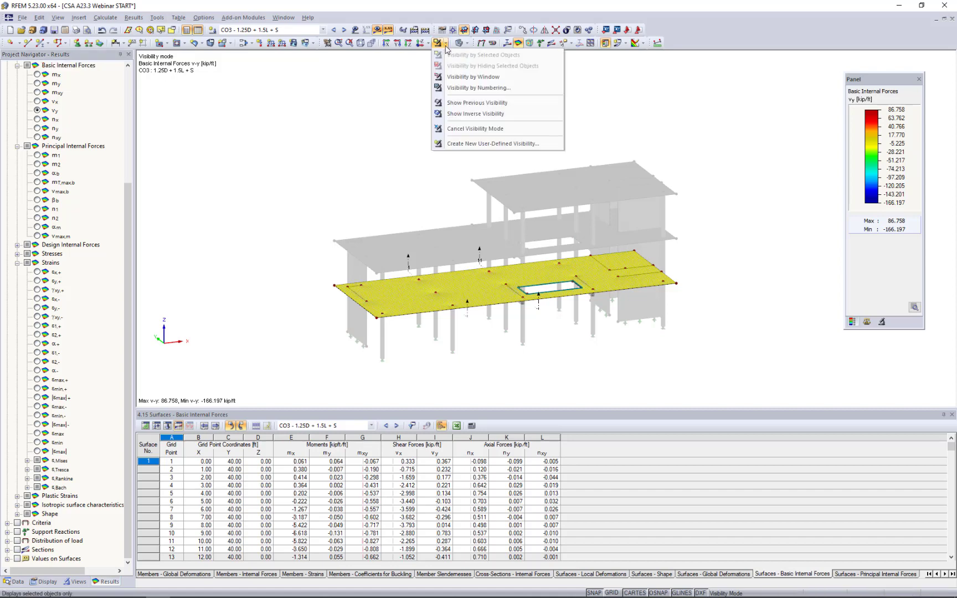
left_click(457, 130)
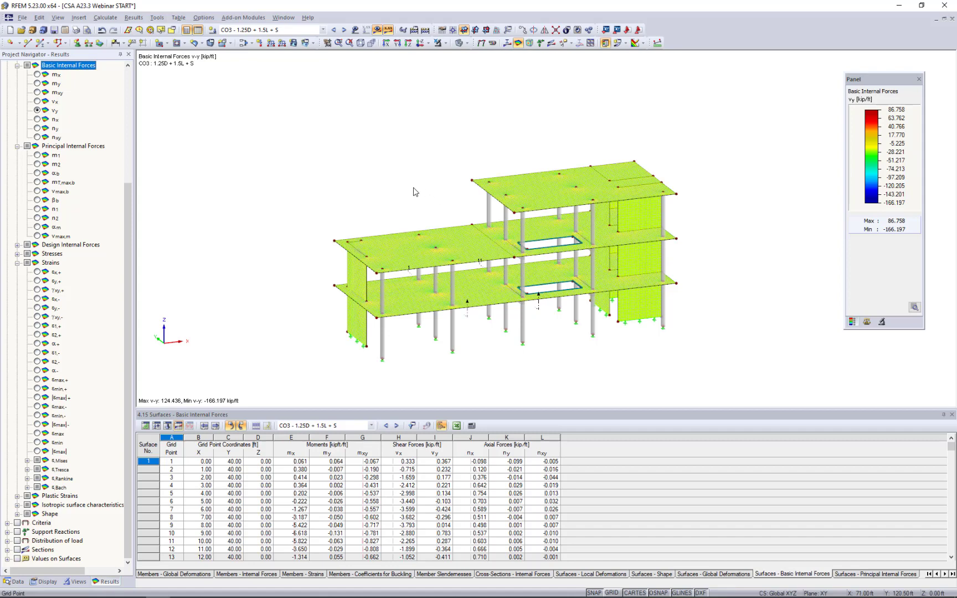
left_click(378, 30)
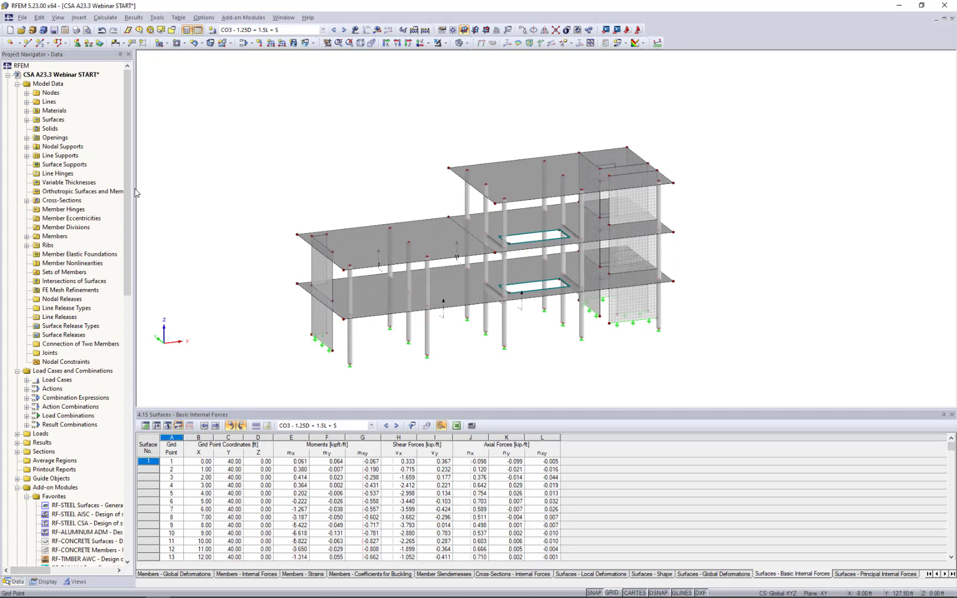
Open the RF-CONCRETE Members add-on module and set the design standard to CSA A23.3-19.
left_click_drag(127, 193, 136, 172)
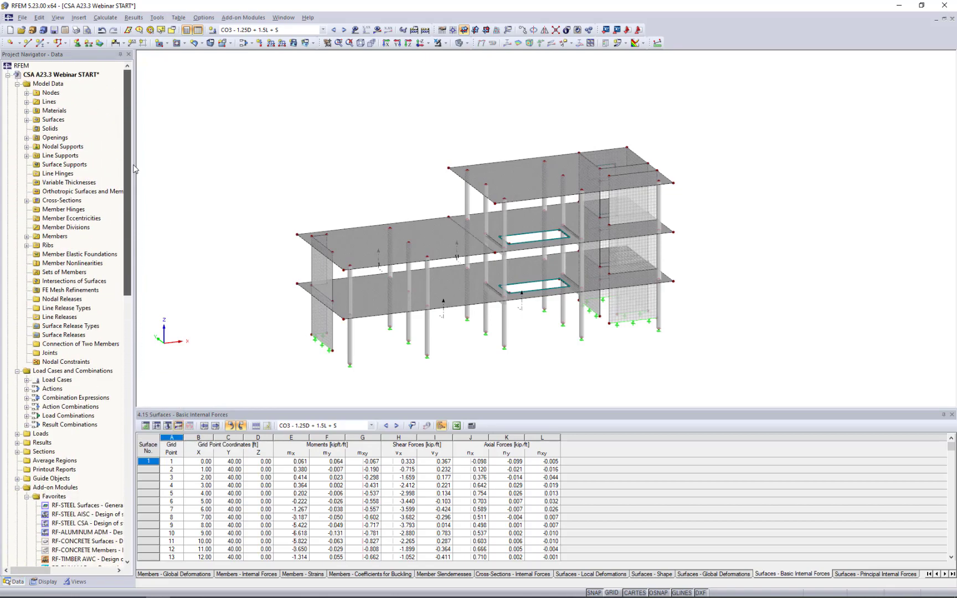
left_click(233, 18)
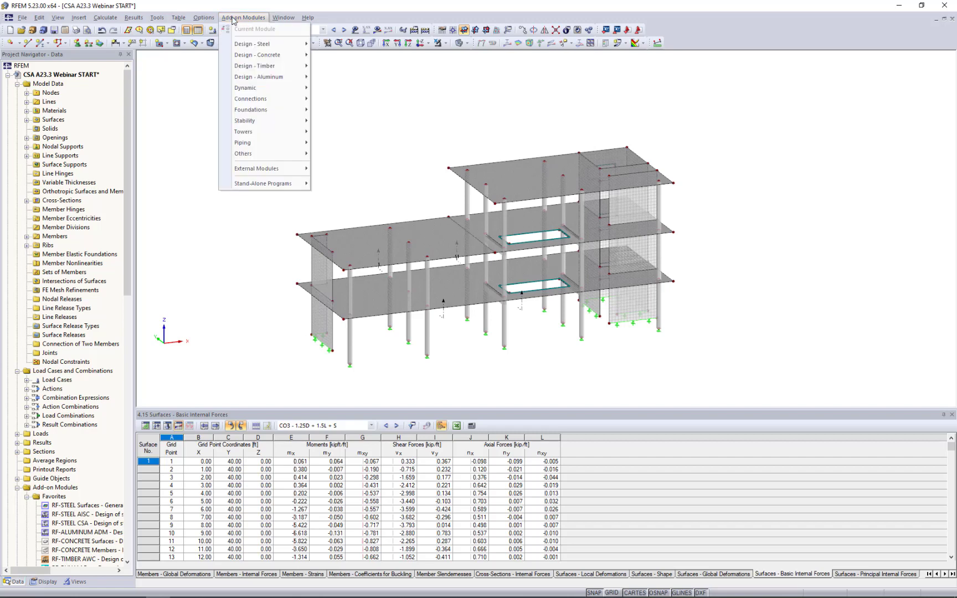
mouse_move(248, 56)
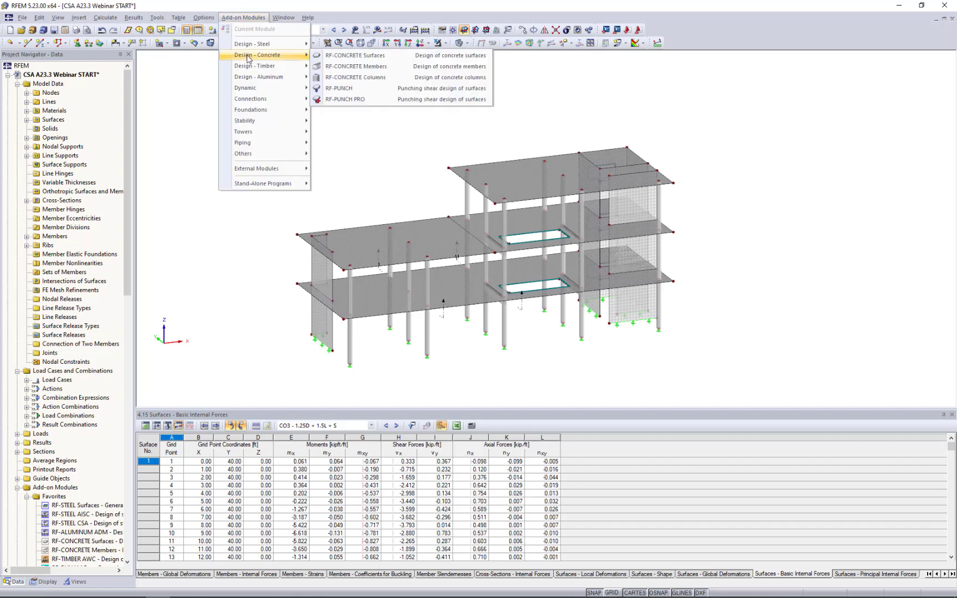
left_click(333, 66)
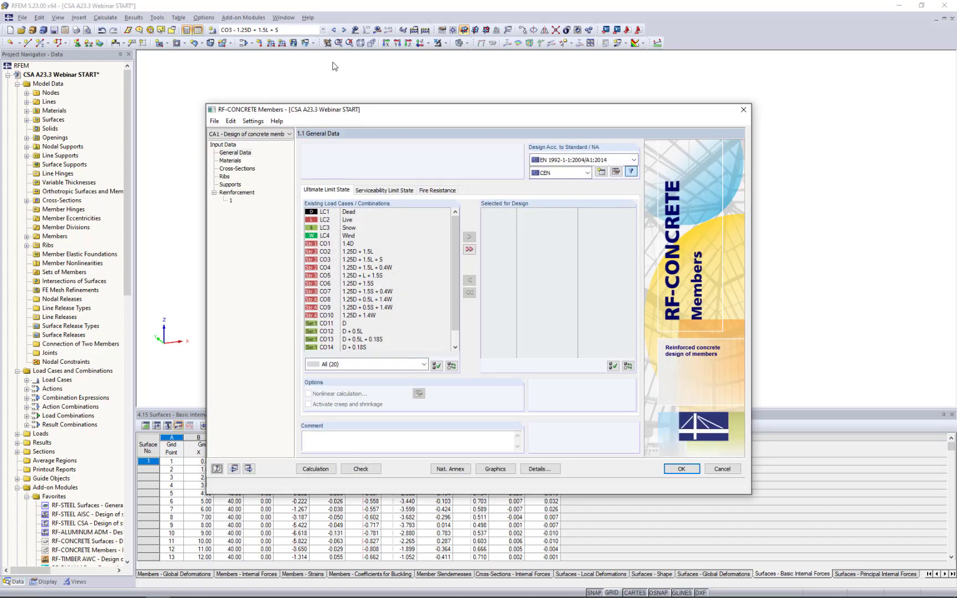
left_click(576, 160)
left_click(572, 200)
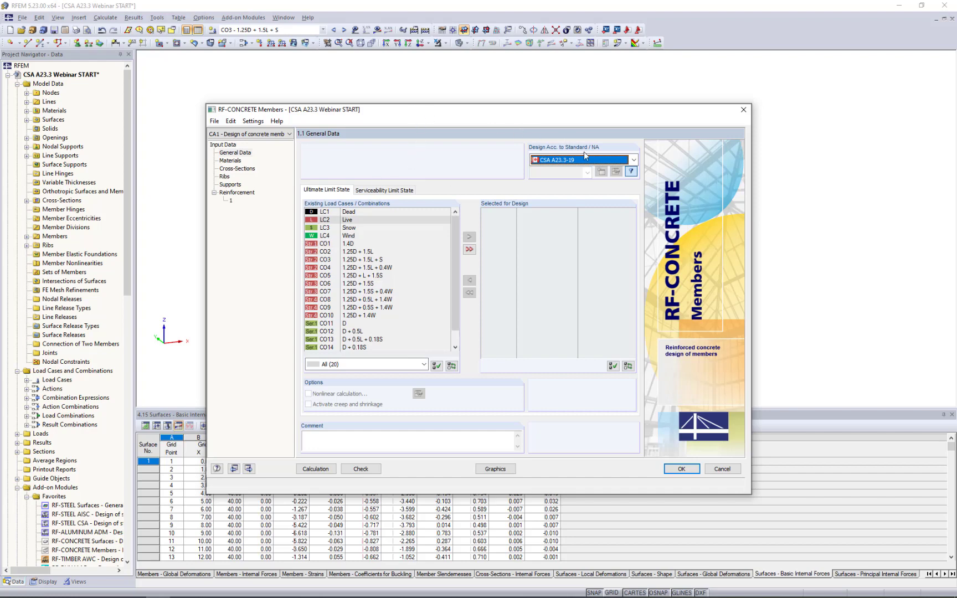
left_click(633, 160)
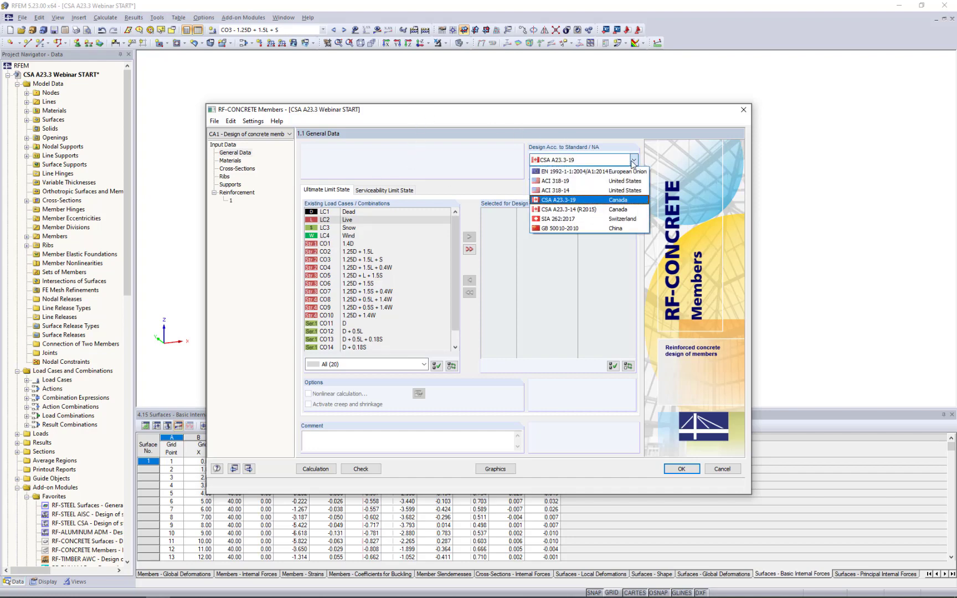
left_click(598, 205)
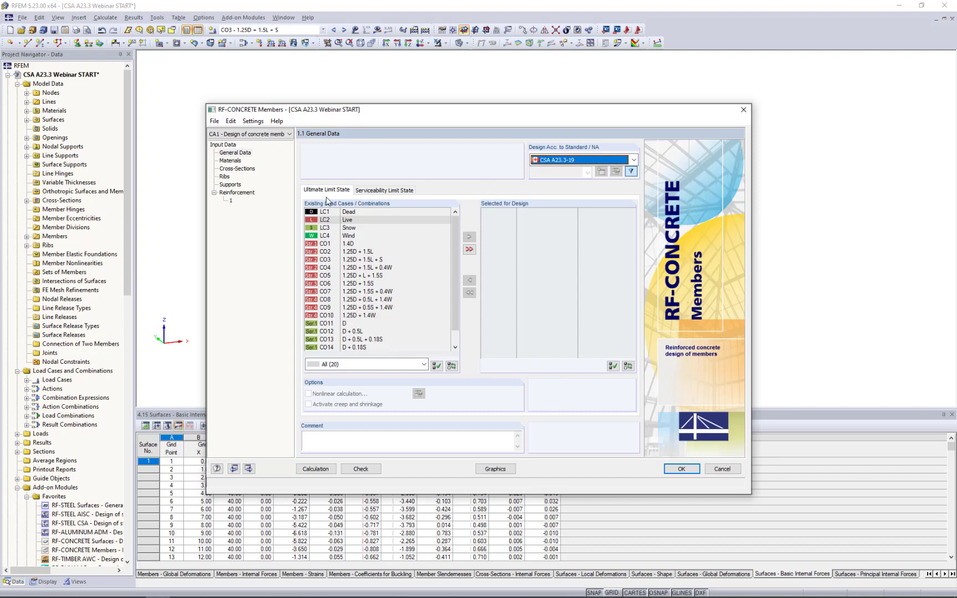
Select load combinations CO1 to CO10 for the ultimate limit state design.
left_click(338, 244)
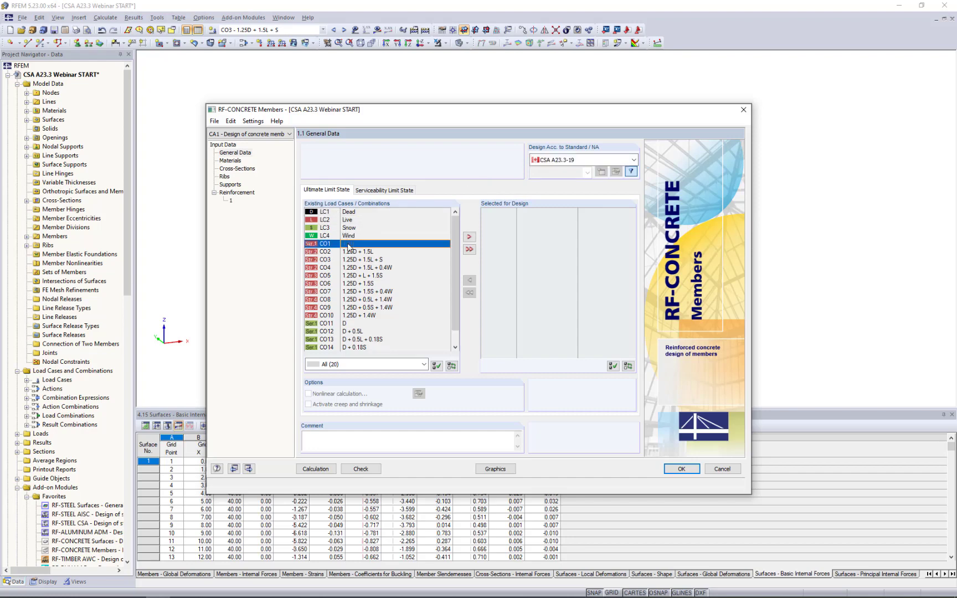
left_click(358, 315, "shift")
left_click(469, 236)
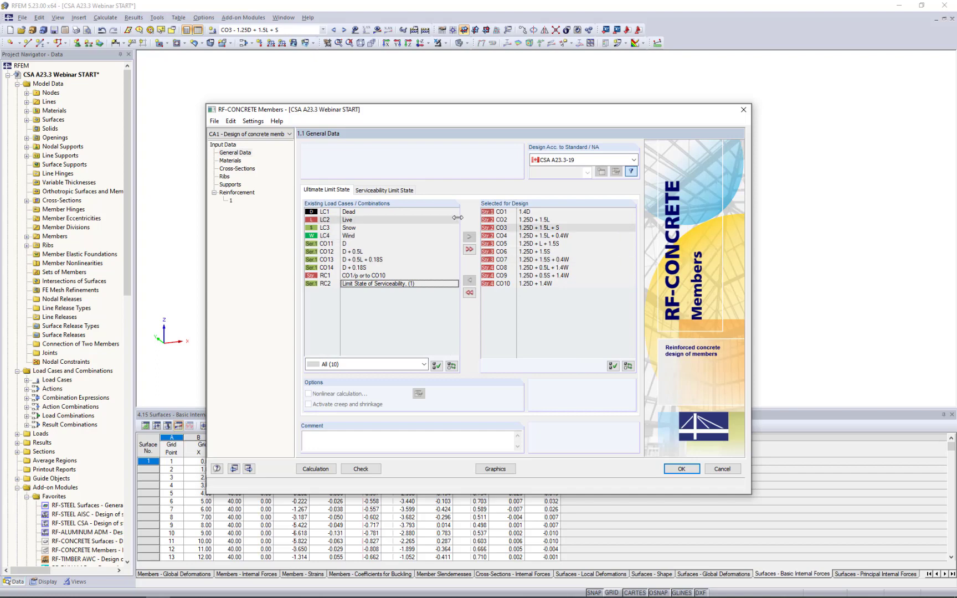
Select load combinations CO11 to CO14 for the serviceability limit state design, and return to the ultimate limit state selection.
left_click(405, 191)
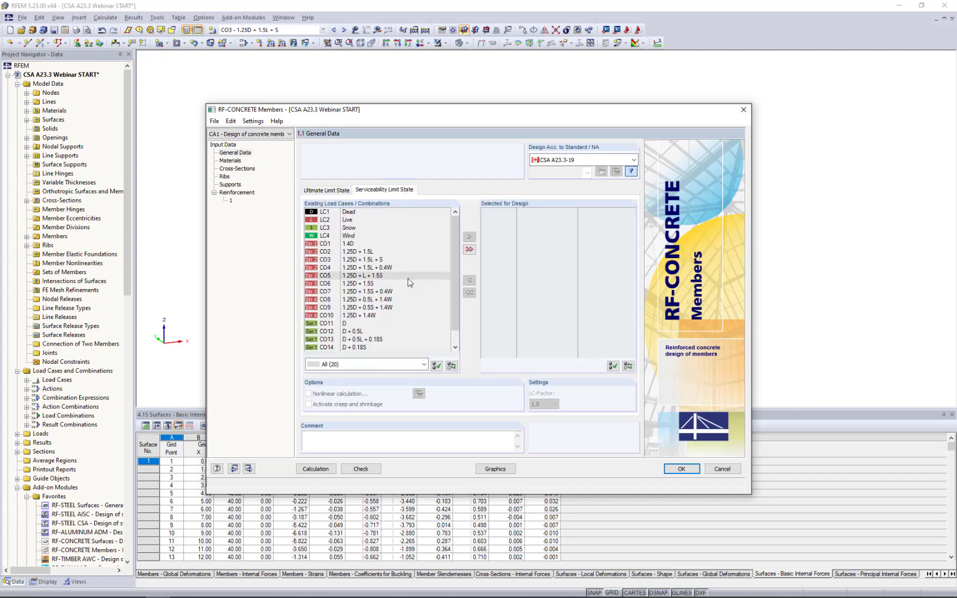
scroll(408, 277, "down", 1)
left_click(365, 309)
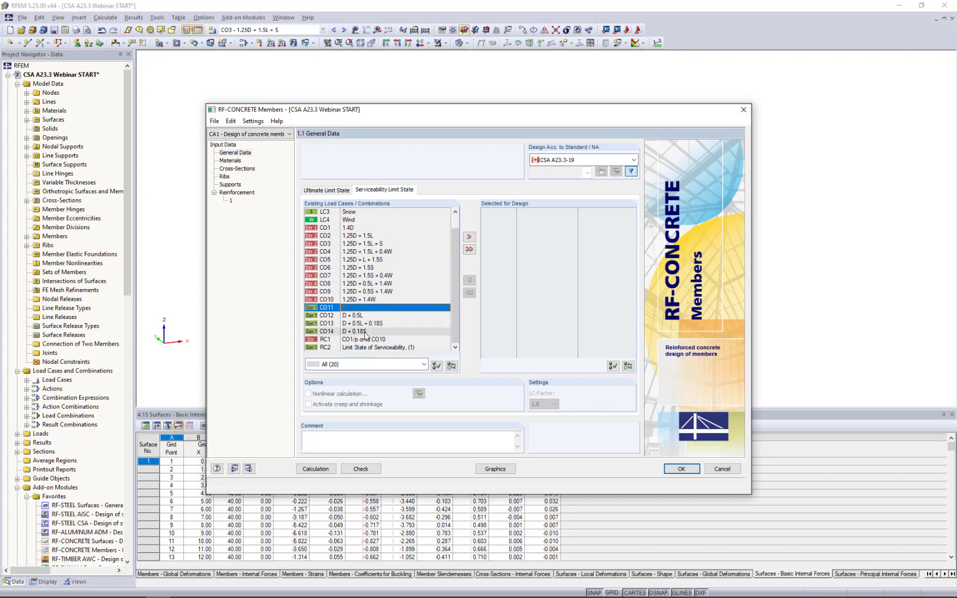
left_click(365, 331, "shift")
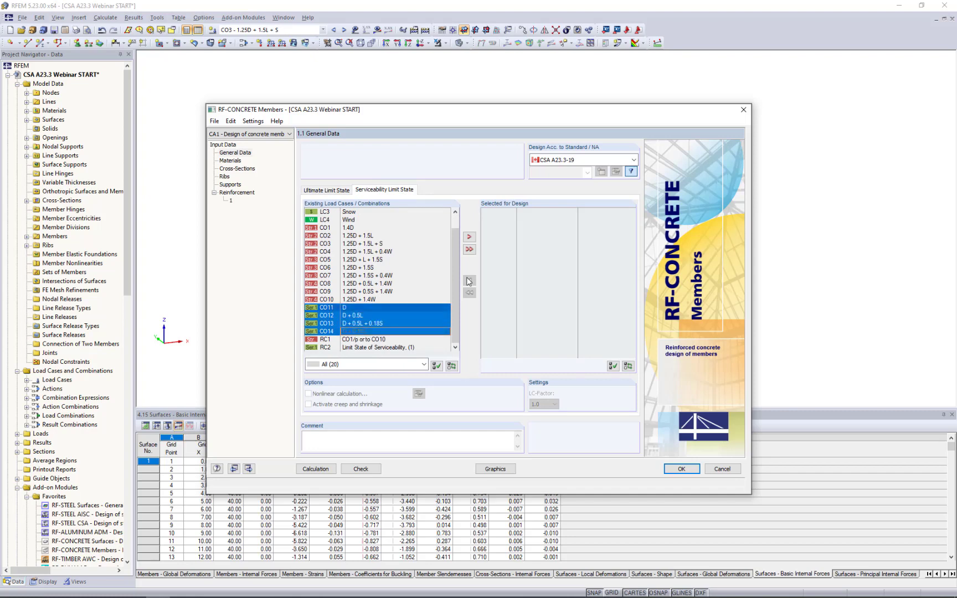
left_click(470, 237)
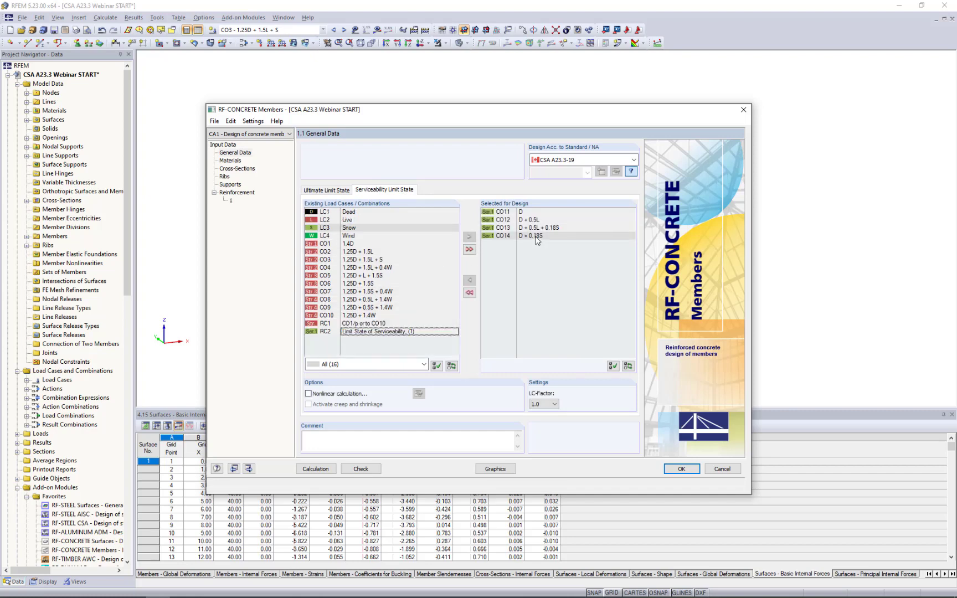
left_click(340, 192)
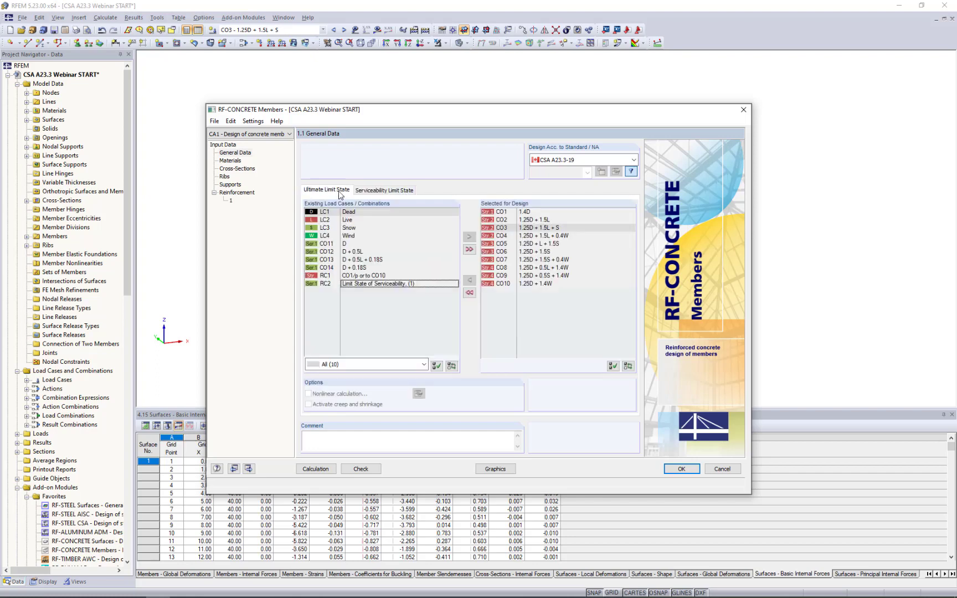
Select 500R as the reinforcing steel for the 30 MPa concrete material in the member design.
left_click(230, 162)
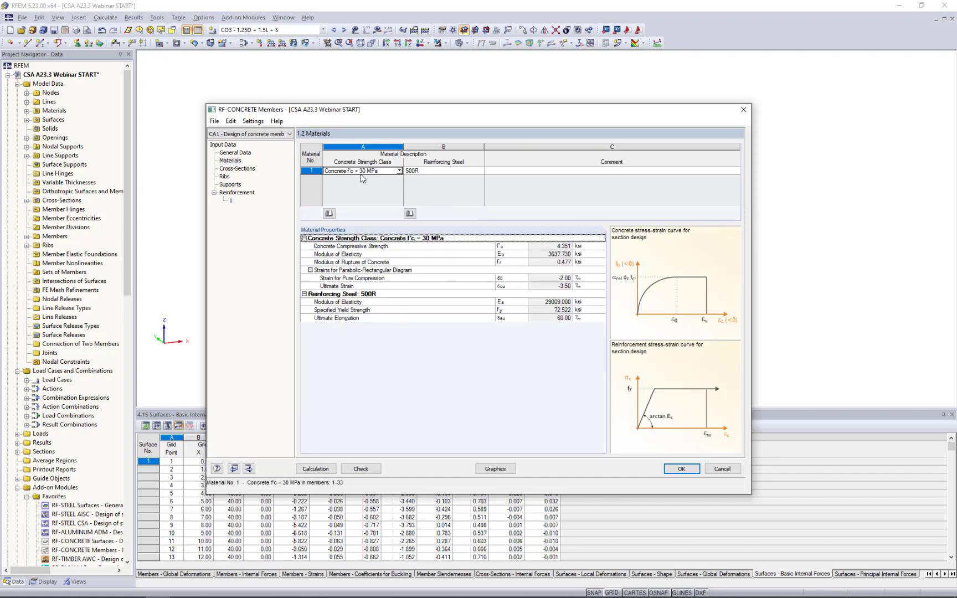
left_click(432, 172)
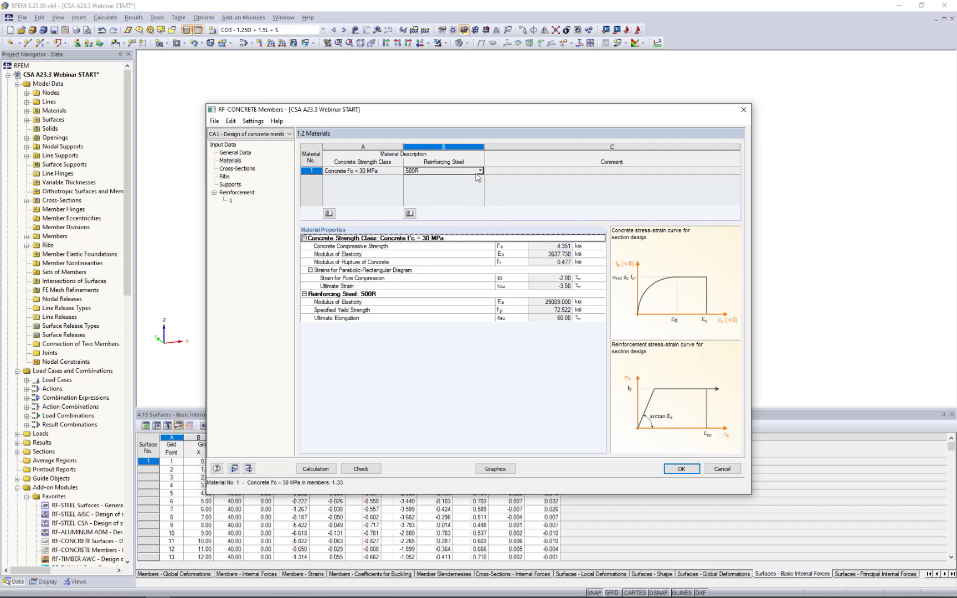
left_click(480, 172)
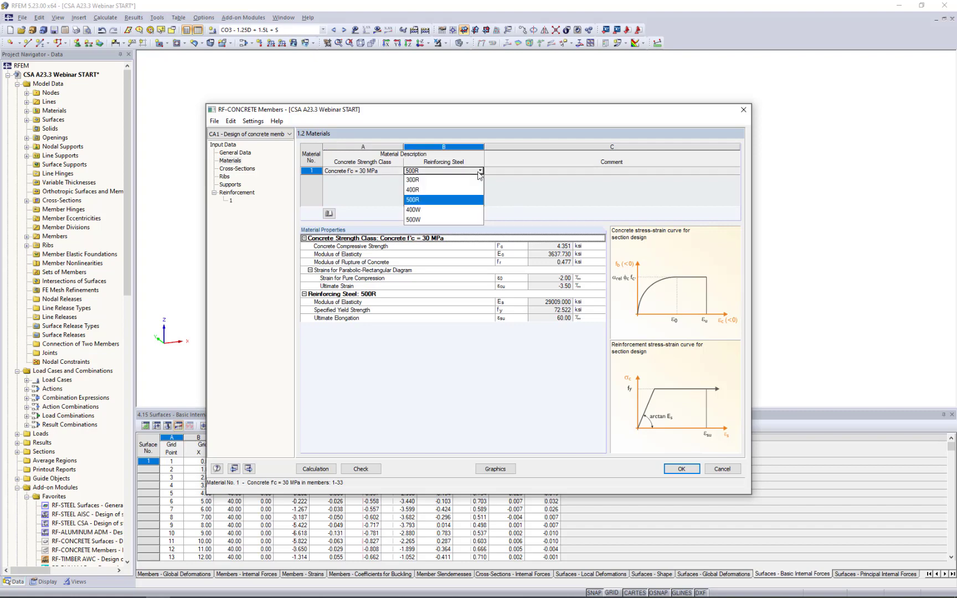
left_click(465, 200)
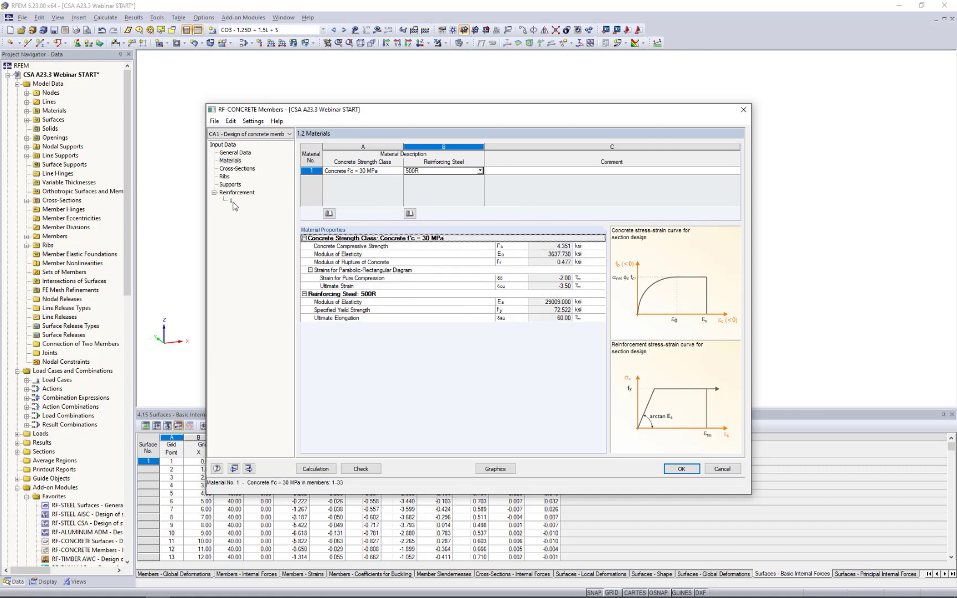
Examine the Rectangle 14/14 and Rectangle 14/24 cross-sections used in the member design.
left_click(236, 169)
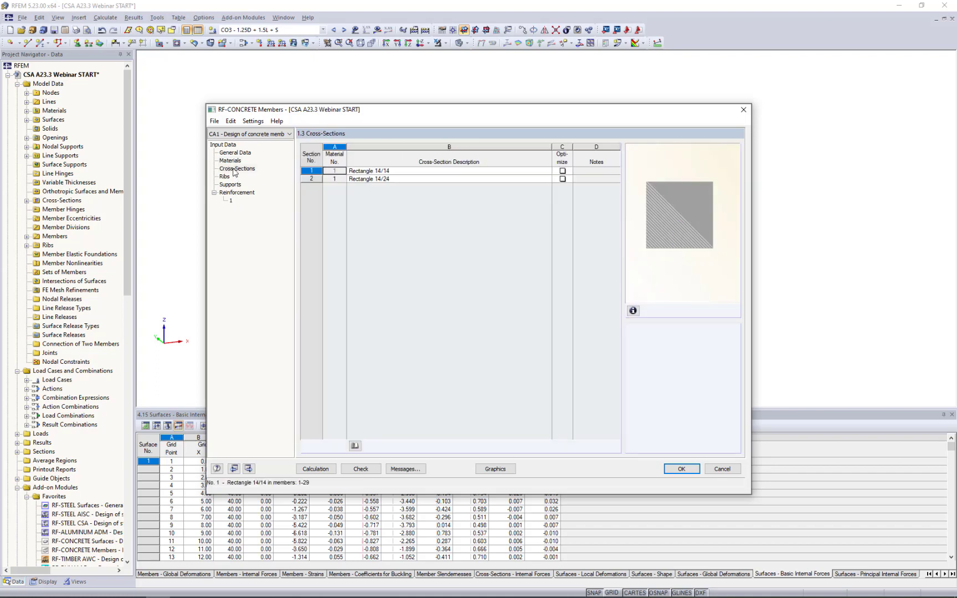
left_click(401, 172)
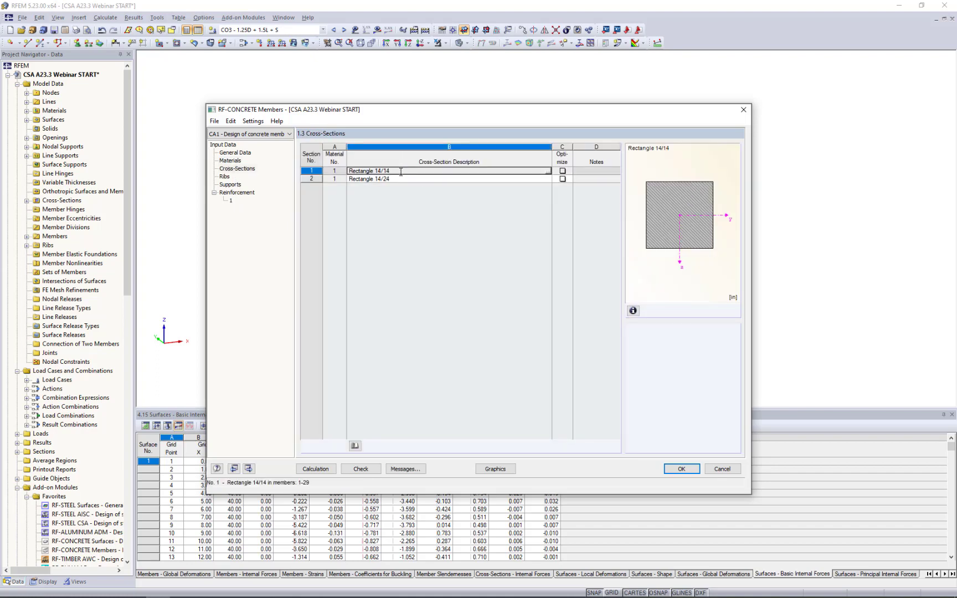
left_click(401, 179)
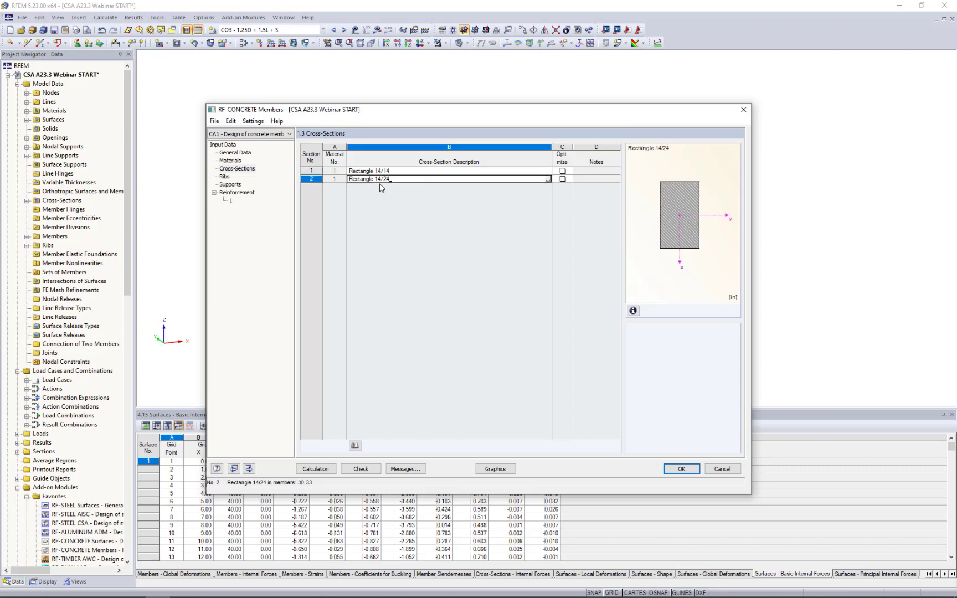
left_click(545, 171)
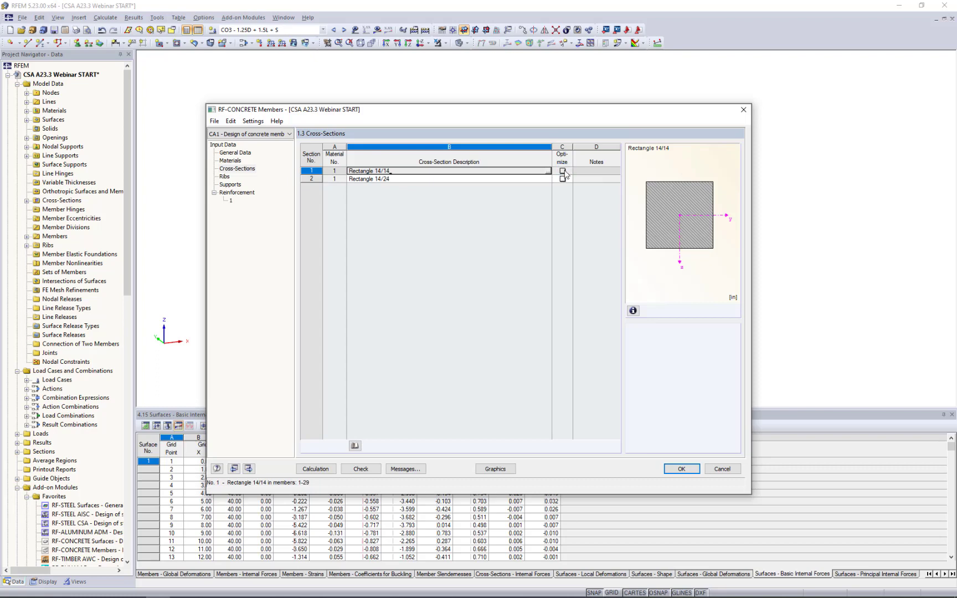
Try to optimize the width b and height h of the Rectangle 14/14 cross-section.
left_click(562, 171)
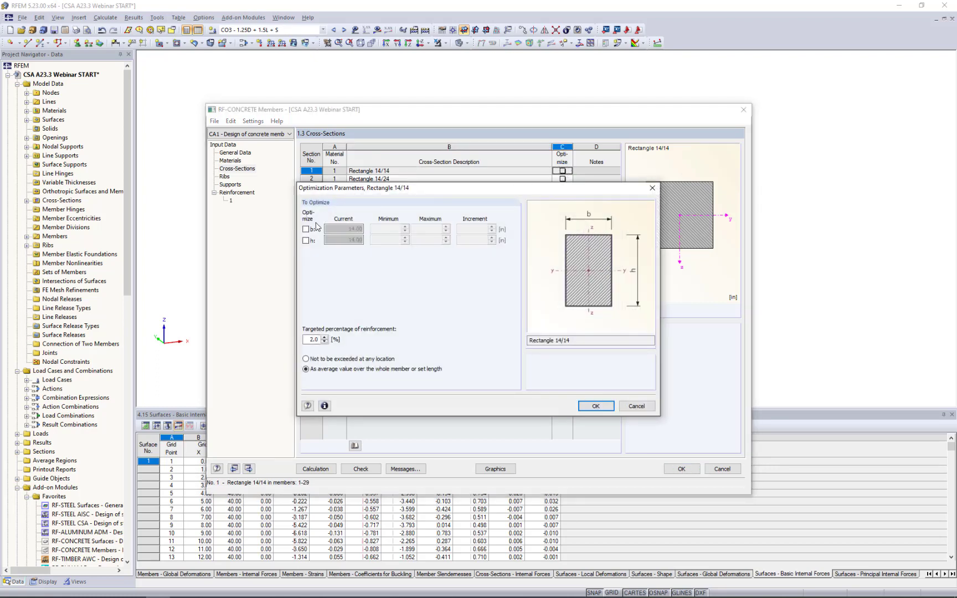
left_click(307, 229)
left_click(307, 241)
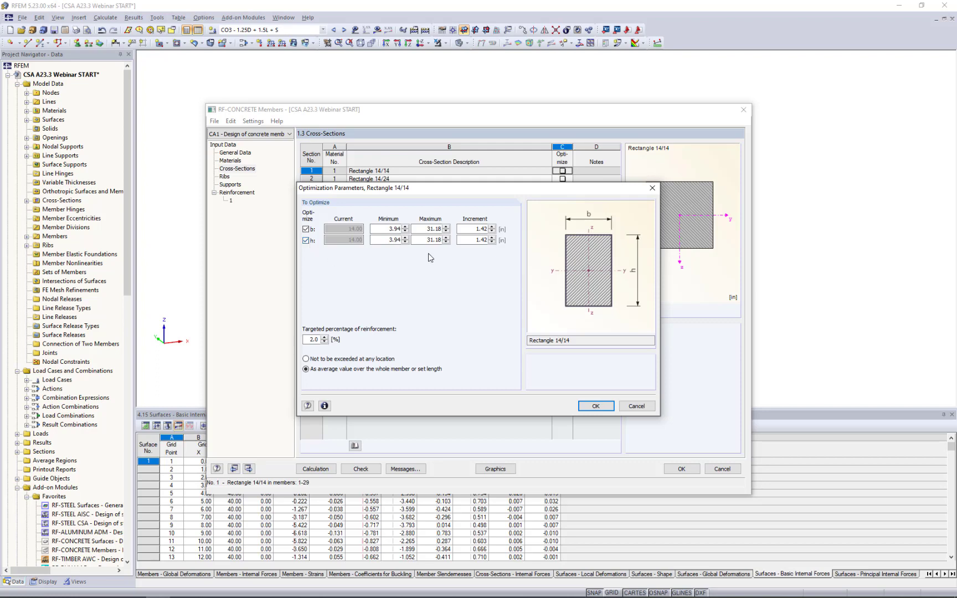
left_click(595, 406)
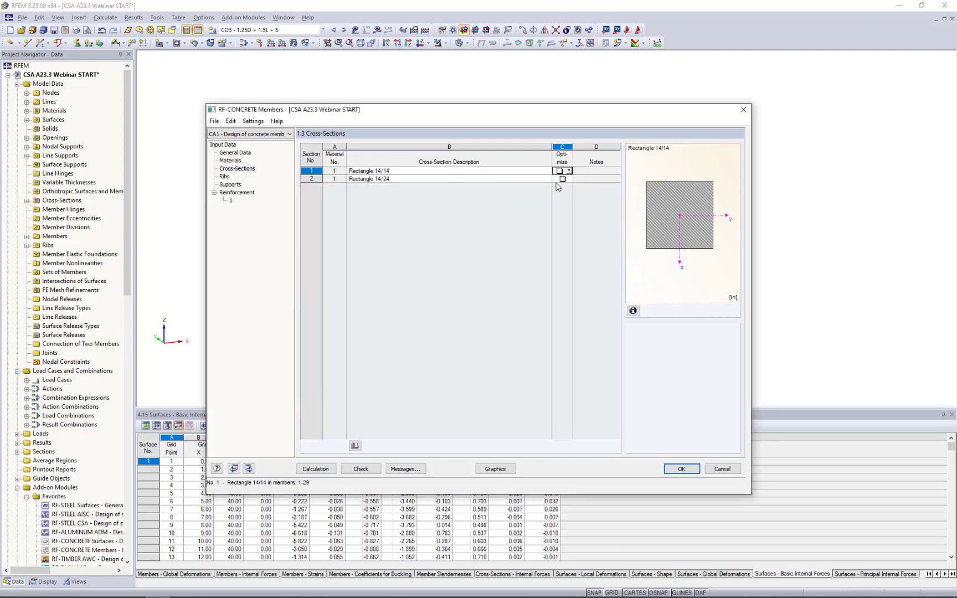
Examine the effective widths of the ribs and locate rib member 30 in the building model.
left_click(225, 177)
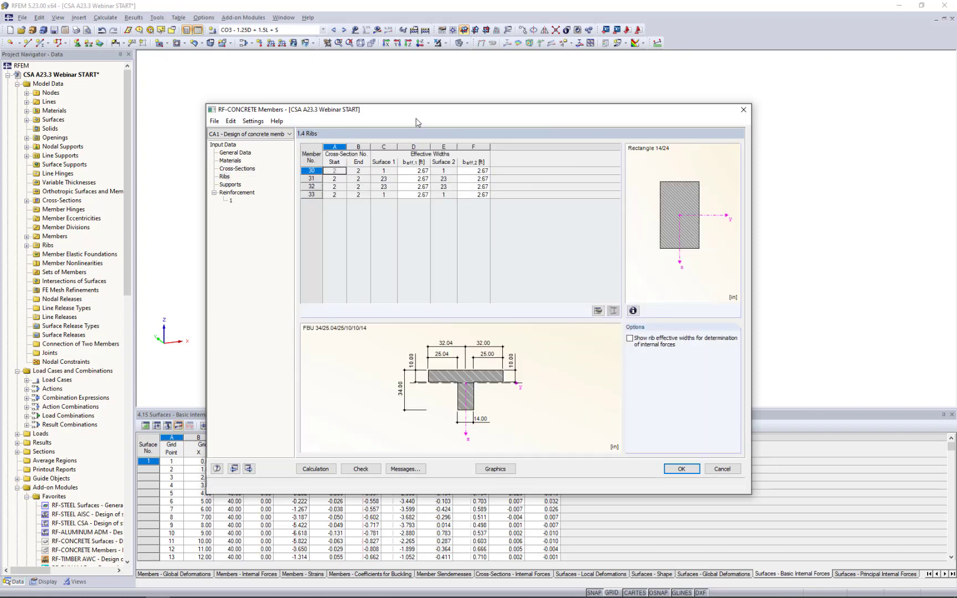
left_click_drag(411, 113, 415, 216)
left_click_drag(411, 310, 410, 341)
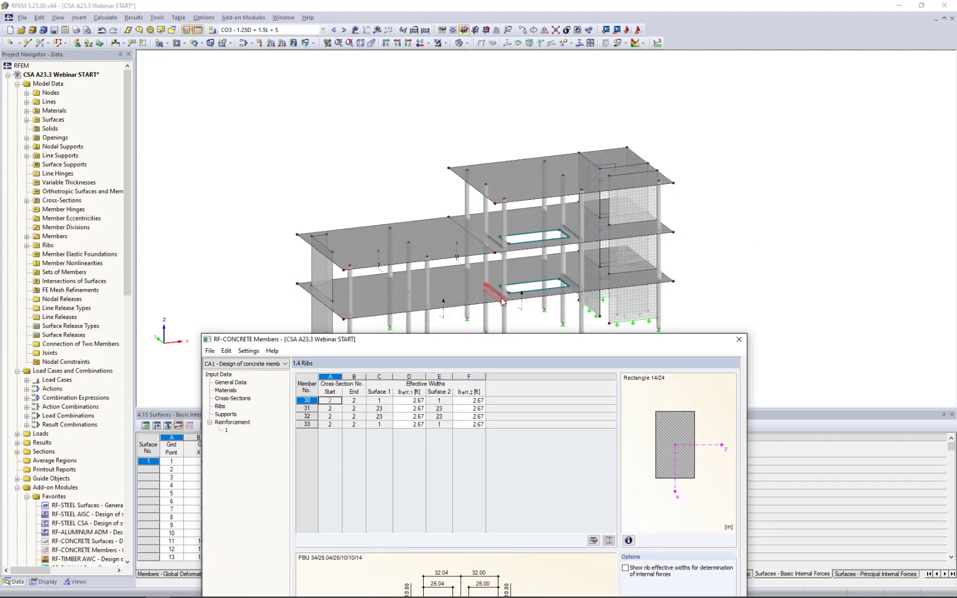
left_click_drag(483, 340, 503, 116)
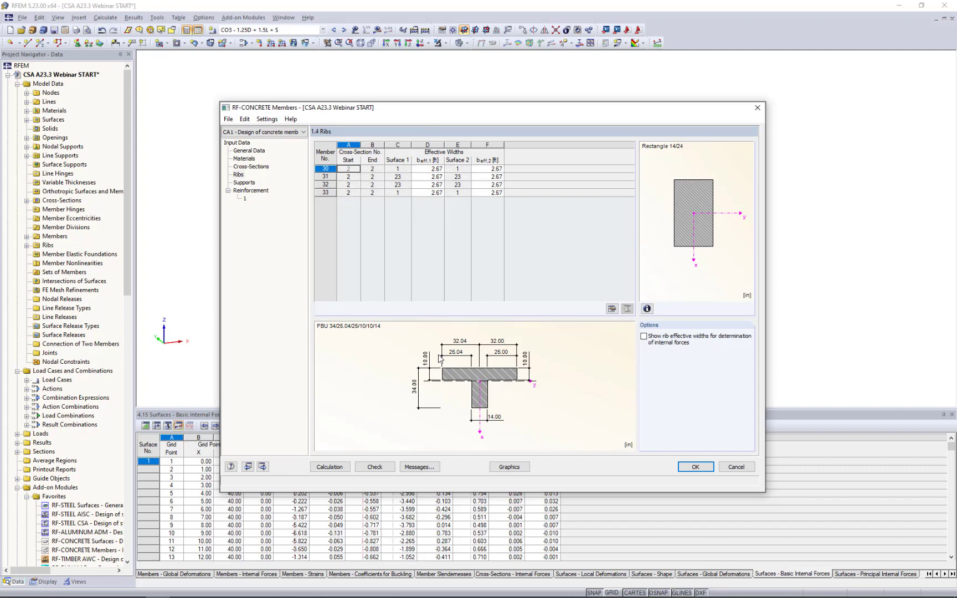
Define rib supports in the model at nodes 8, 12 and 9 beside the lower floor opening.
left_click(244, 183)
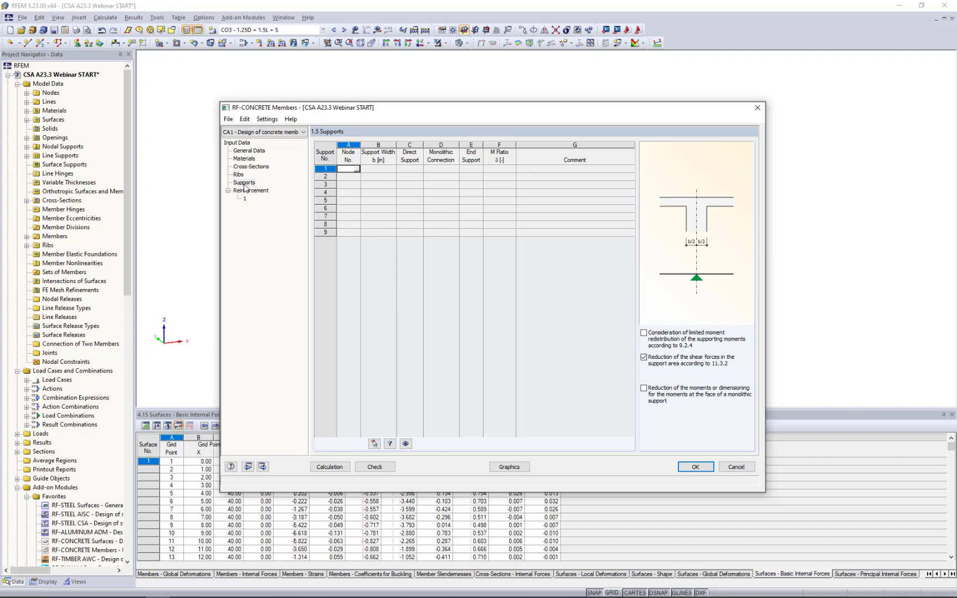
left_click(357, 171)
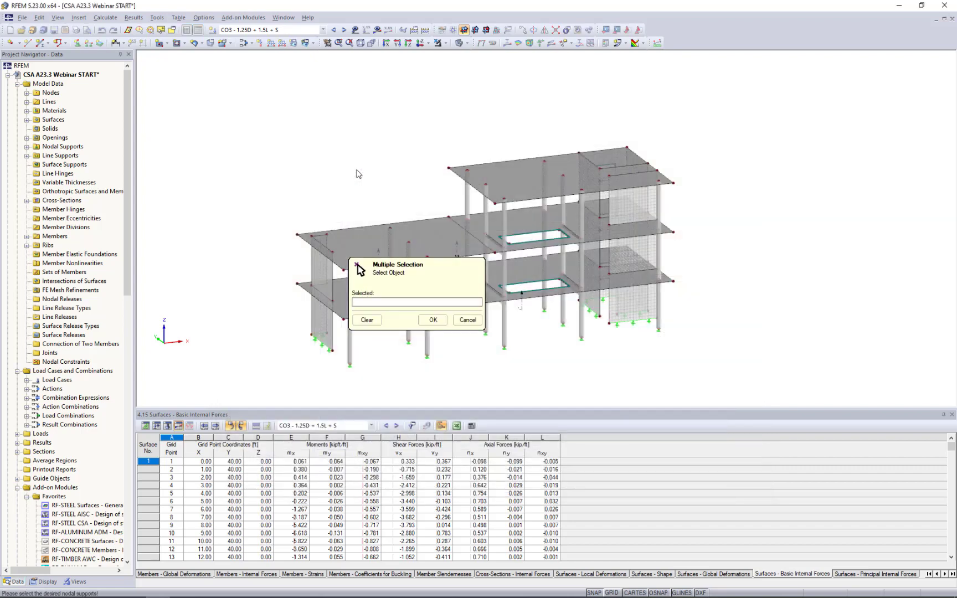
scroll(508, 308, "up", 4)
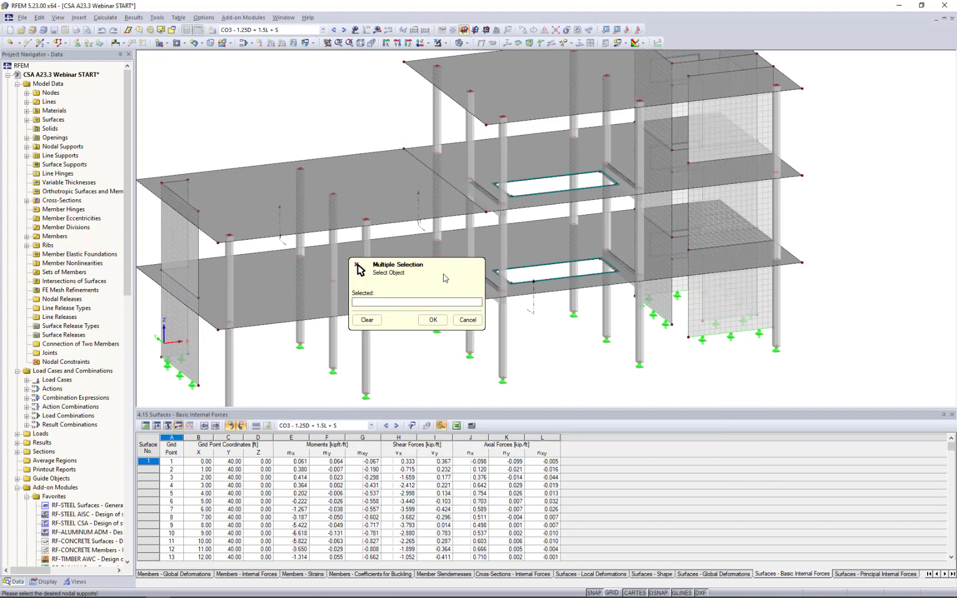
scroll(484, 294, "up", 2)
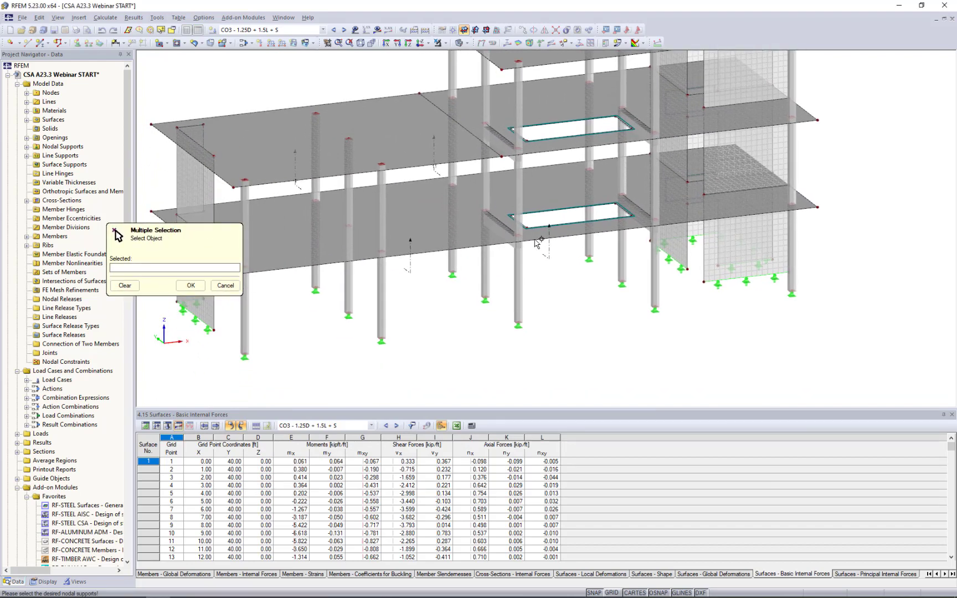
scroll(512, 239, "up", 2)
left_click(512, 235)
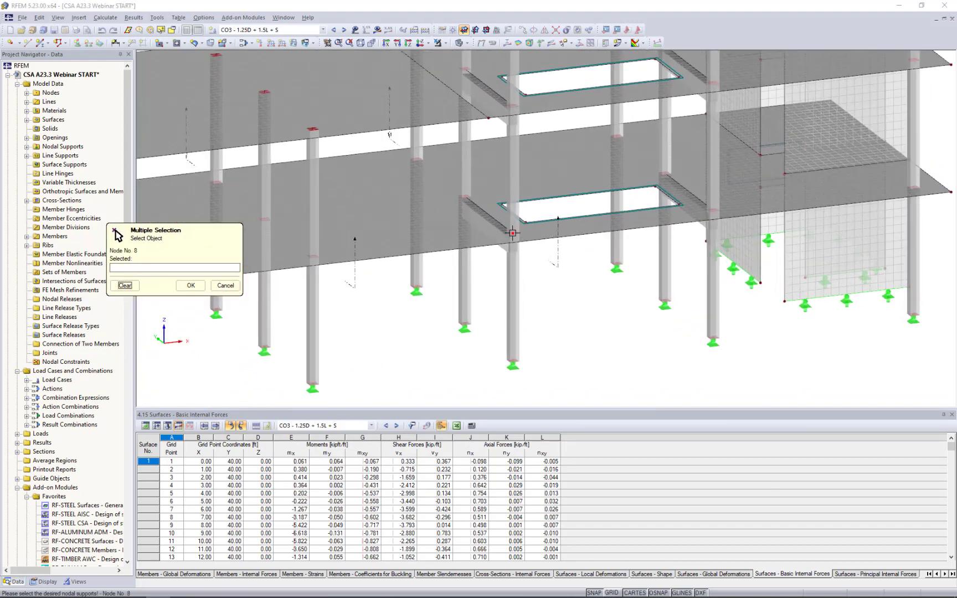
left_click(465, 197)
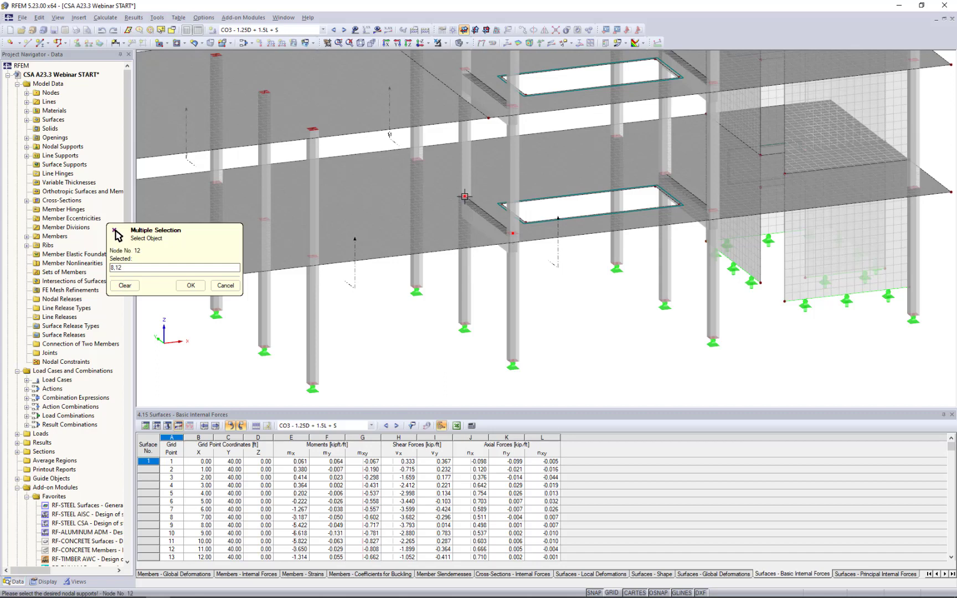
left_click(713, 210)
left_click(189, 285)
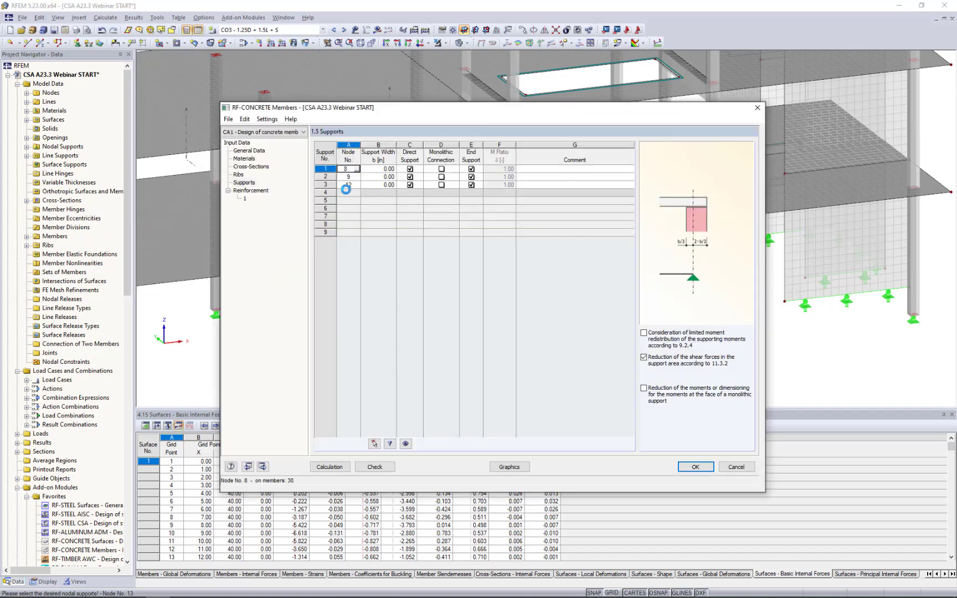
Clear the support node selection and reselect nodes 8, 12, 13 and 9 to include node 13 as a support.
left_click(354, 193)
left_click(357, 193)
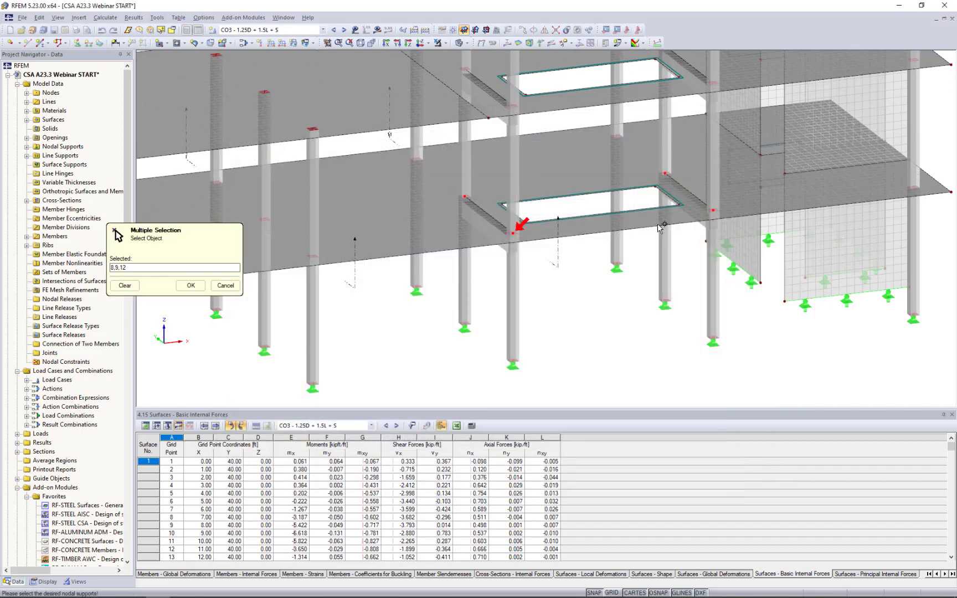
left_click(133, 287)
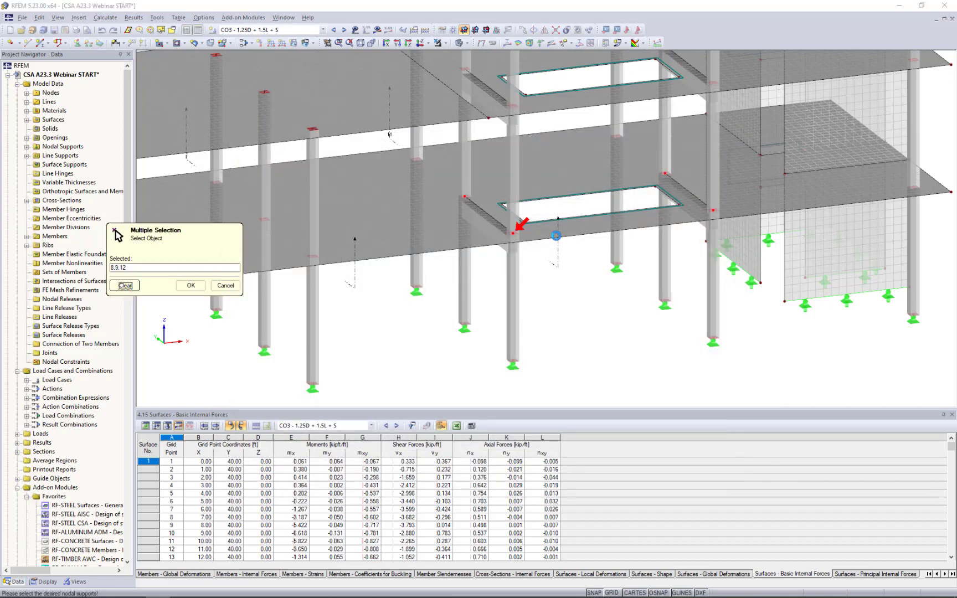
left_click(514, 233)
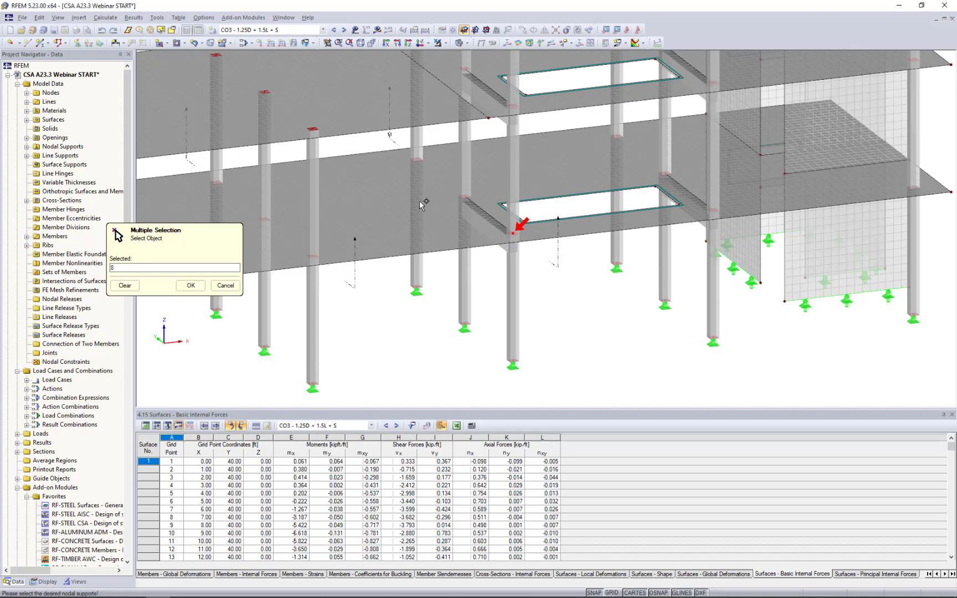
left_click(464, 196)
left_click(665, 173)
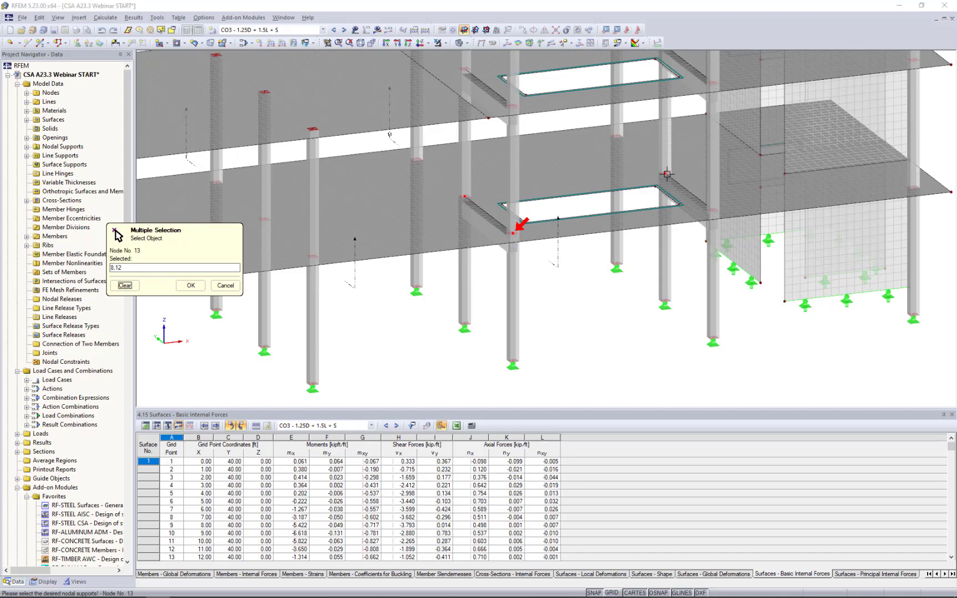
left_click(712, 208)
left_click(190, 285)
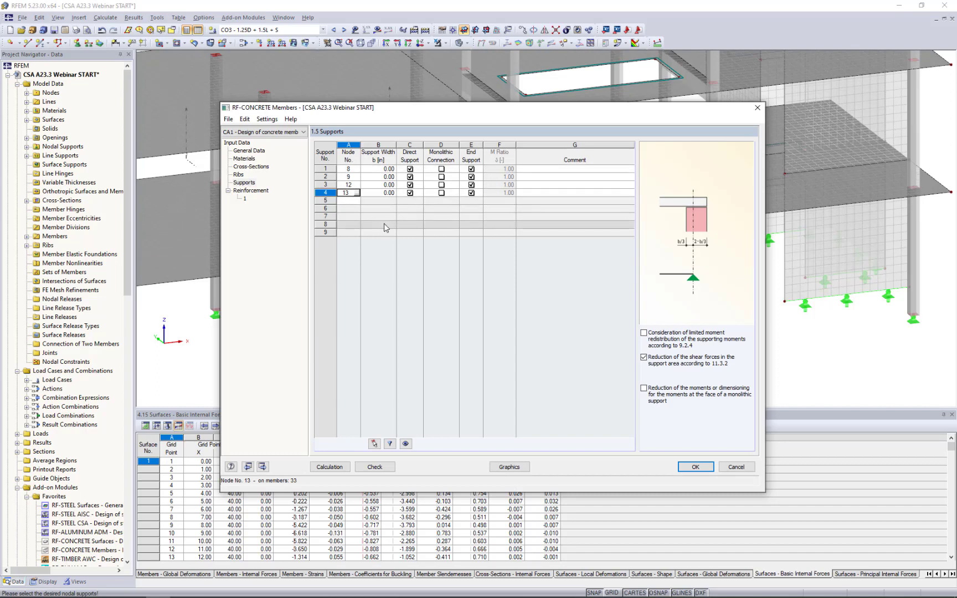
Set the support width to 14 in for the four supports at nodes 8, 9, 12 and 13.
left_click_drag(607, 107, 604, 232)
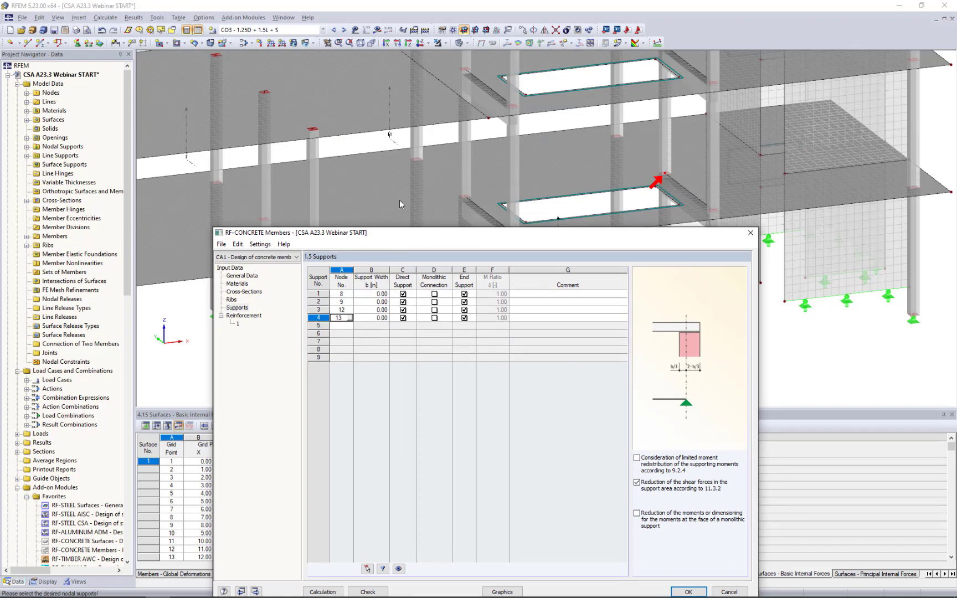
left_click_drag(392, 233, 380, 129)
left_click(352, 192)
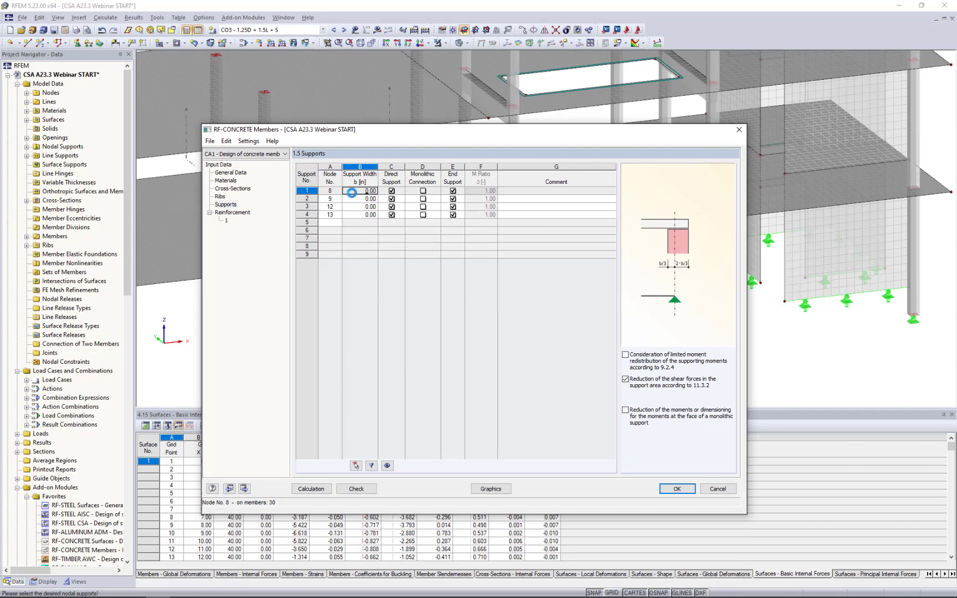
type("1400")
key("BackSpace")
key("Return")
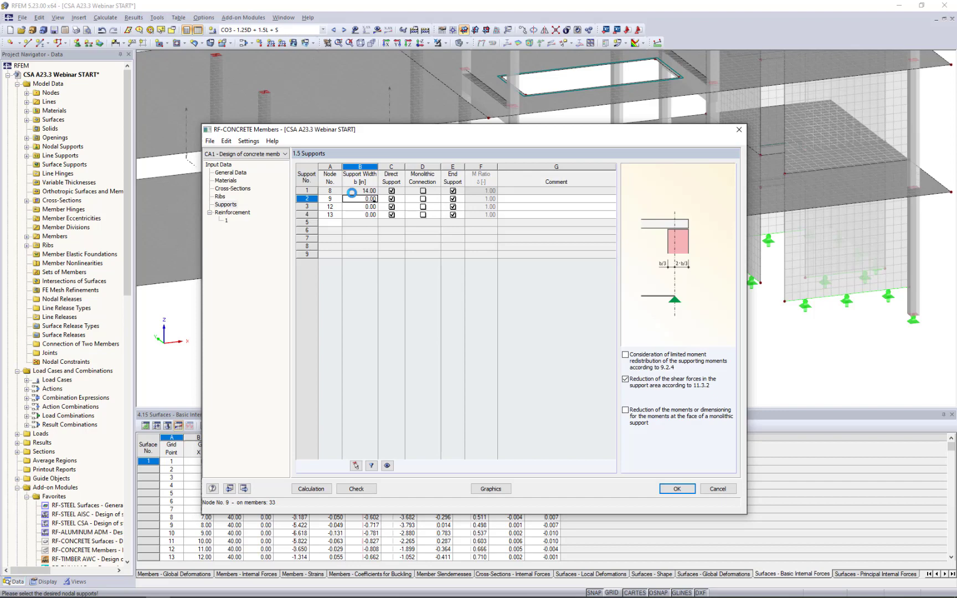
type("14")
key("Return")
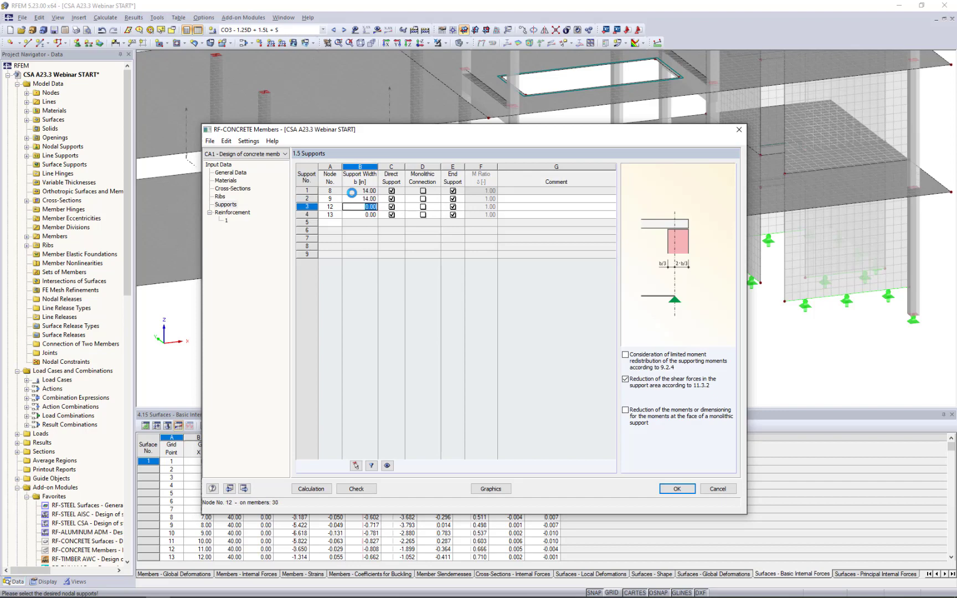
type("14")
key("Return")
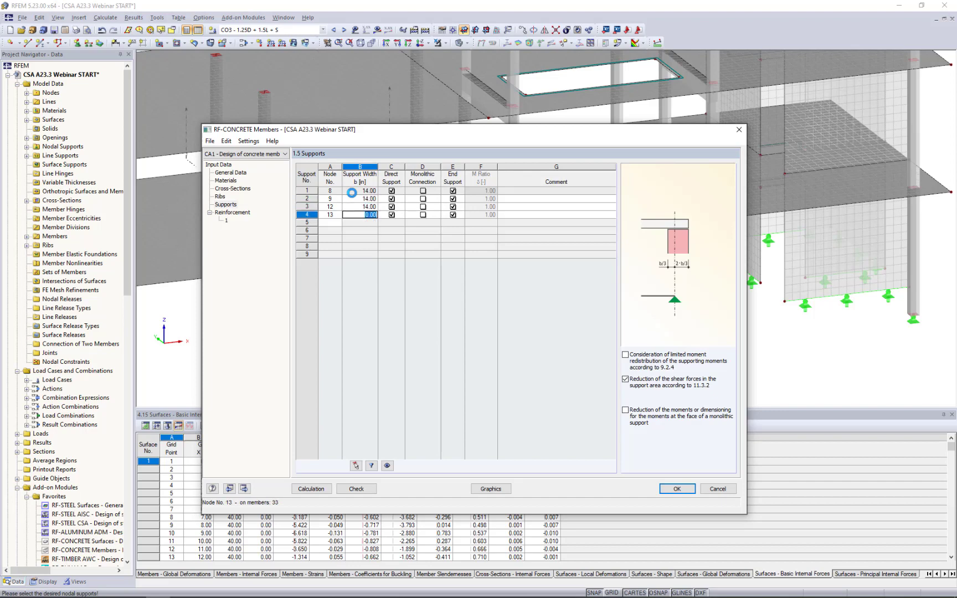
type("14")
key("Return")
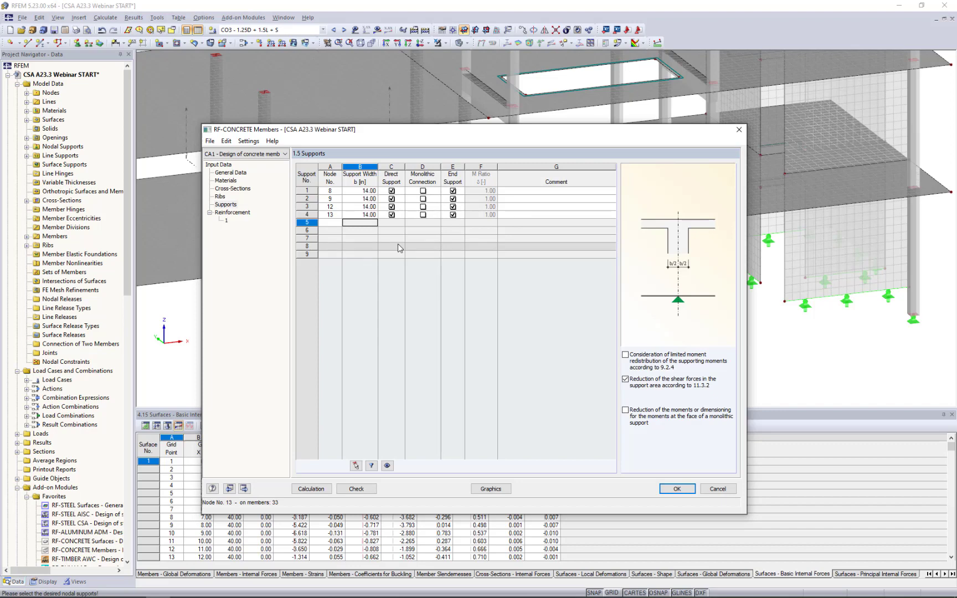
Try the monolithic connection option on the supports at nodes 8 and 9, leaving both supports non-monolithic.
left_click(423, 191)
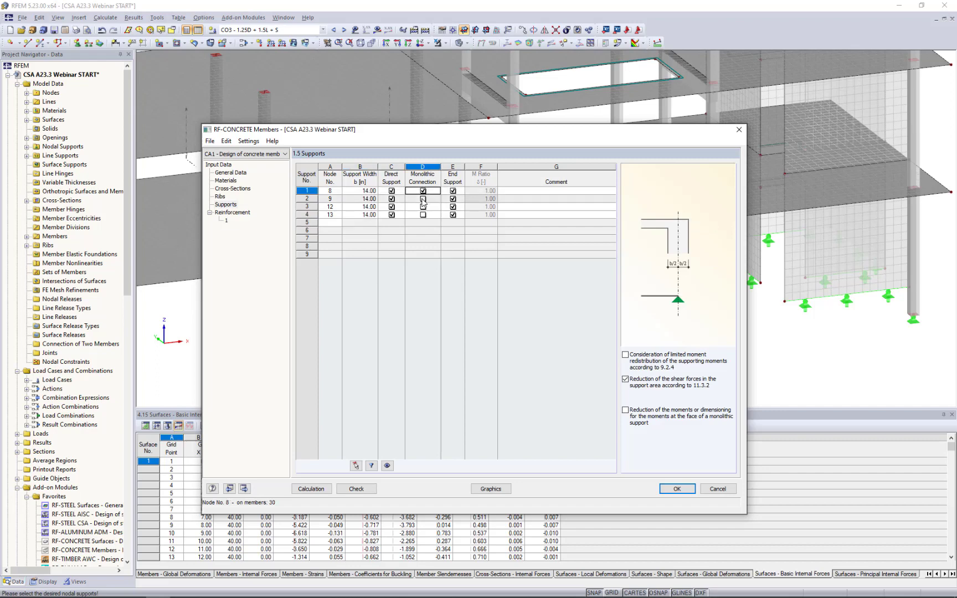
left_click(422, 199)
left_click(423, 198)
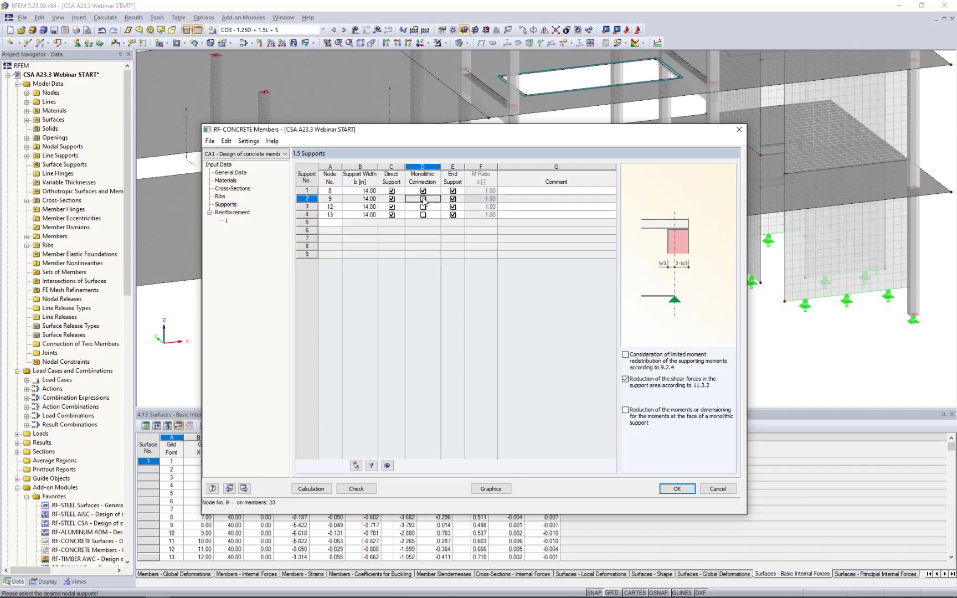
left_click(423, 191)
left_click(423, 191)
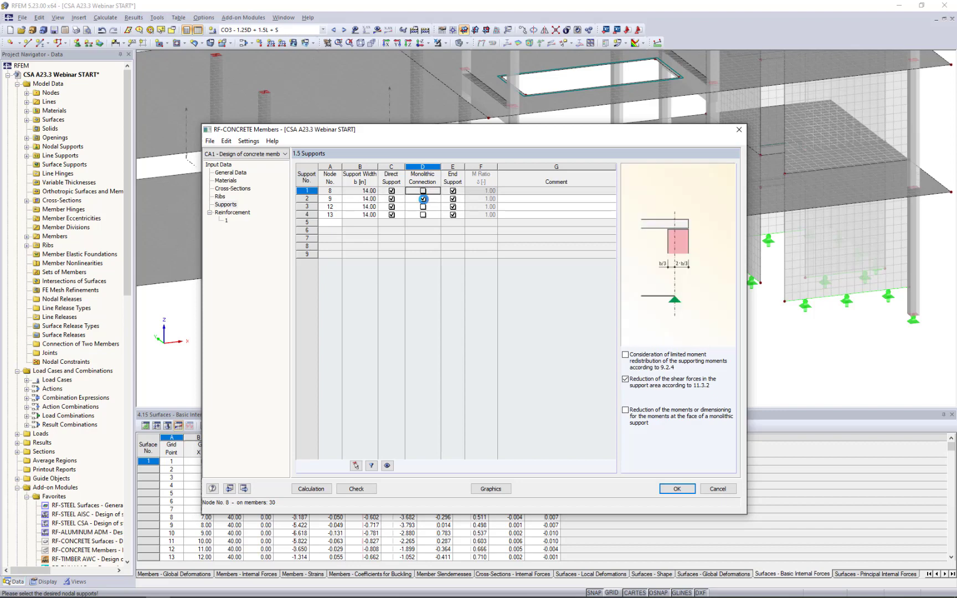
left_click(423, 199)
left_click(423, 199)
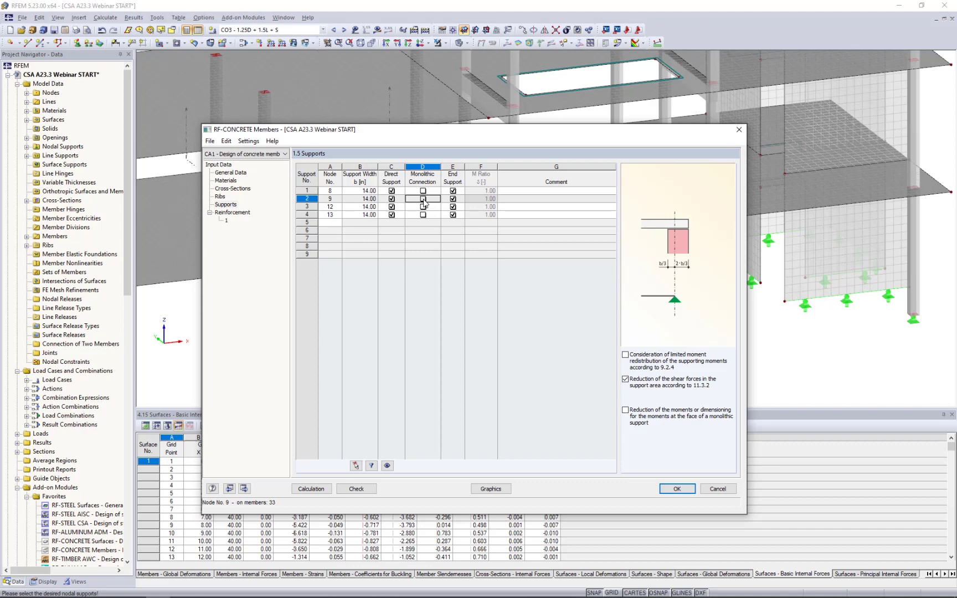
Try removing the end support setting at node 8 and considering limited moment redistribution according to 9.2.4, restoring both settings.
left_click(453, 191)
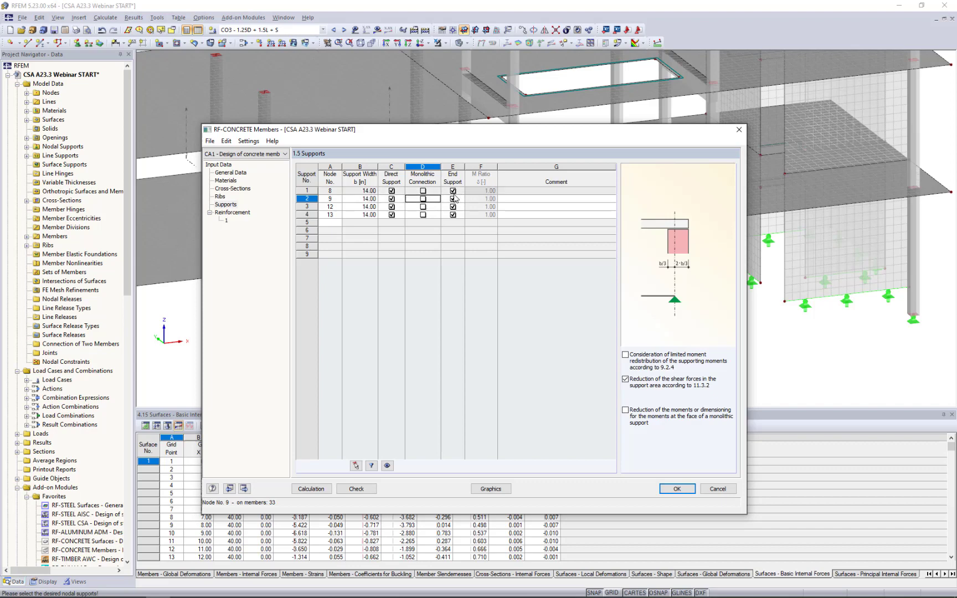
left_click(452, 190)
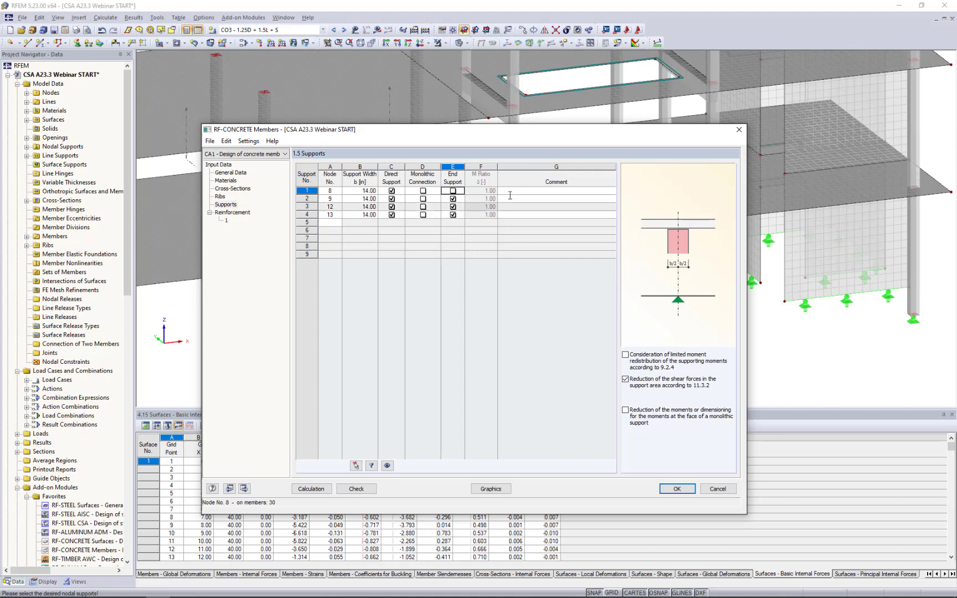
left_click(453, 191)
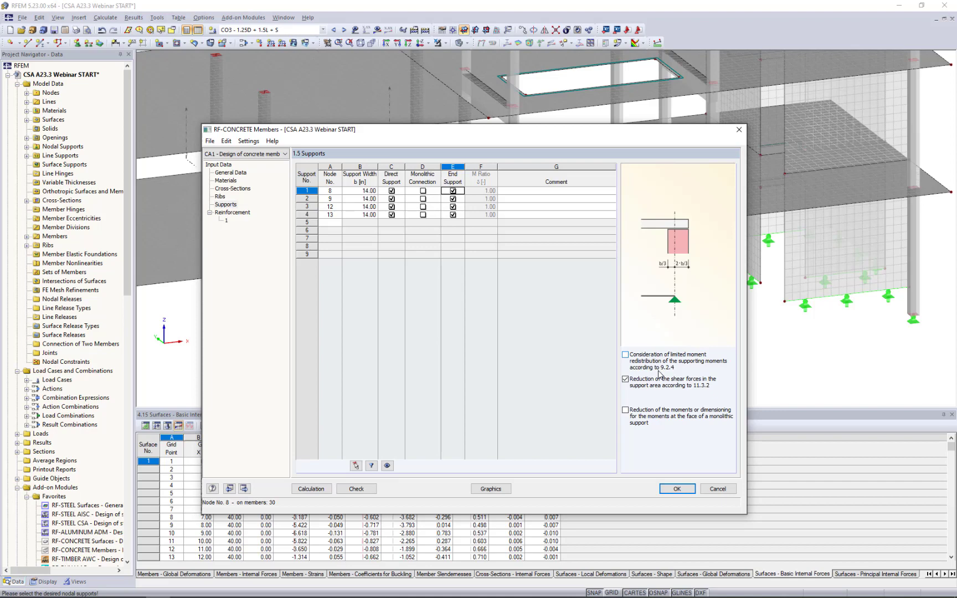
left_click(625, 354)
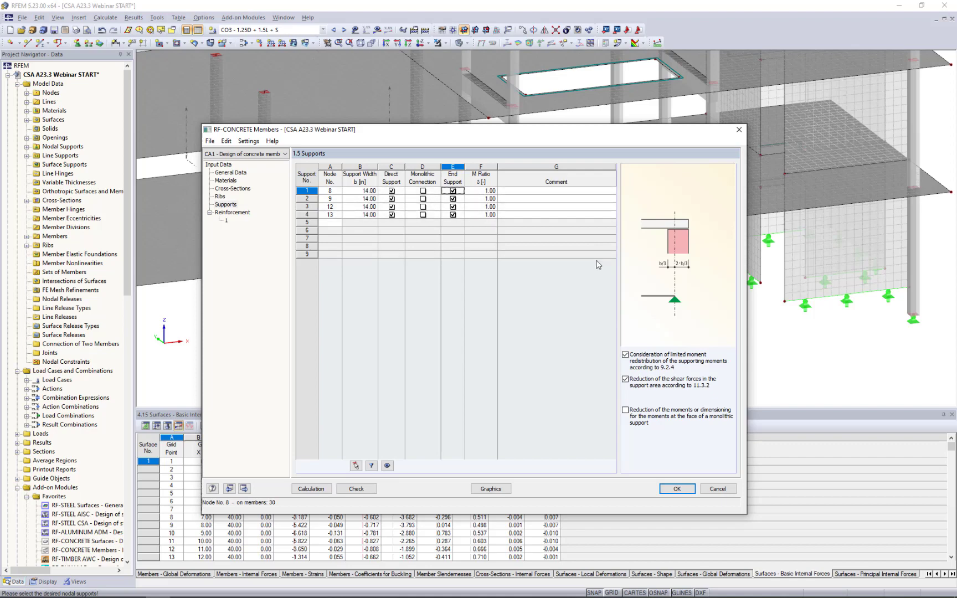
left_click(625, 355)
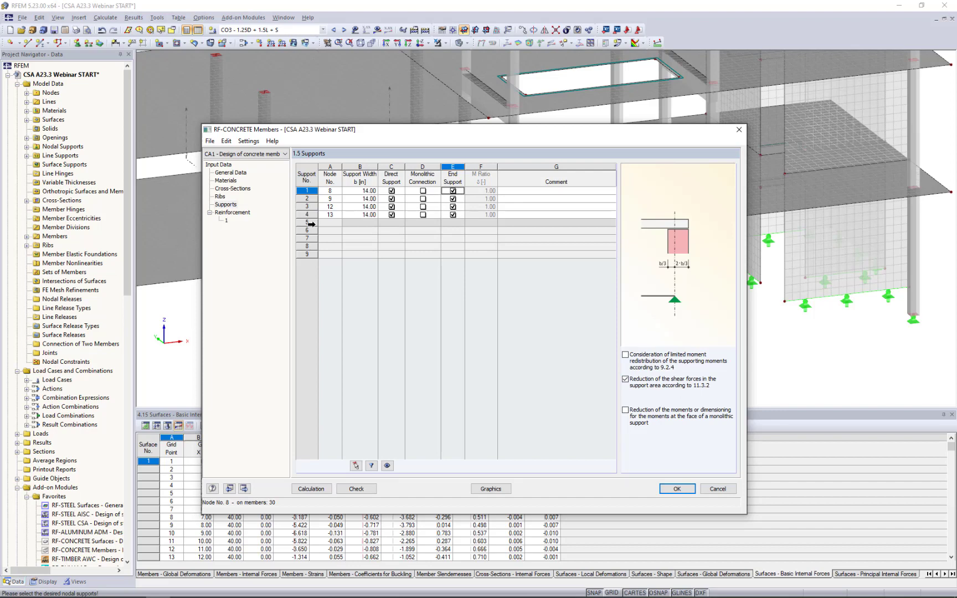
Open the reinforcement settings and enter "Columns" as the description of reinforcement group 1.
left_click(245, 216)
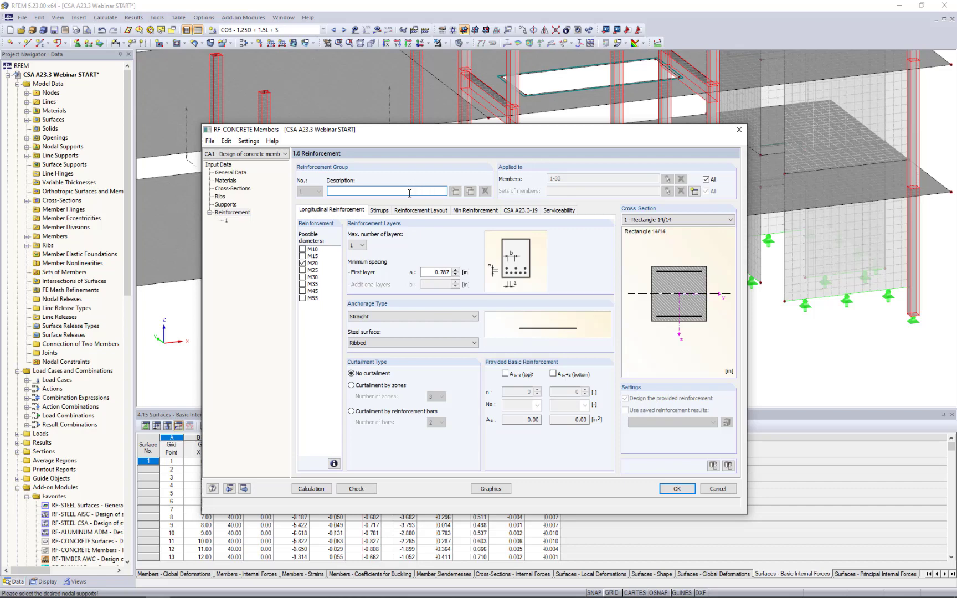
type("Columns")
Restrict the Columns reinforcement group to the lowest-storey columns, members 1-11, instead of all members.
left_click(711, 181)
left_click(680, 179)
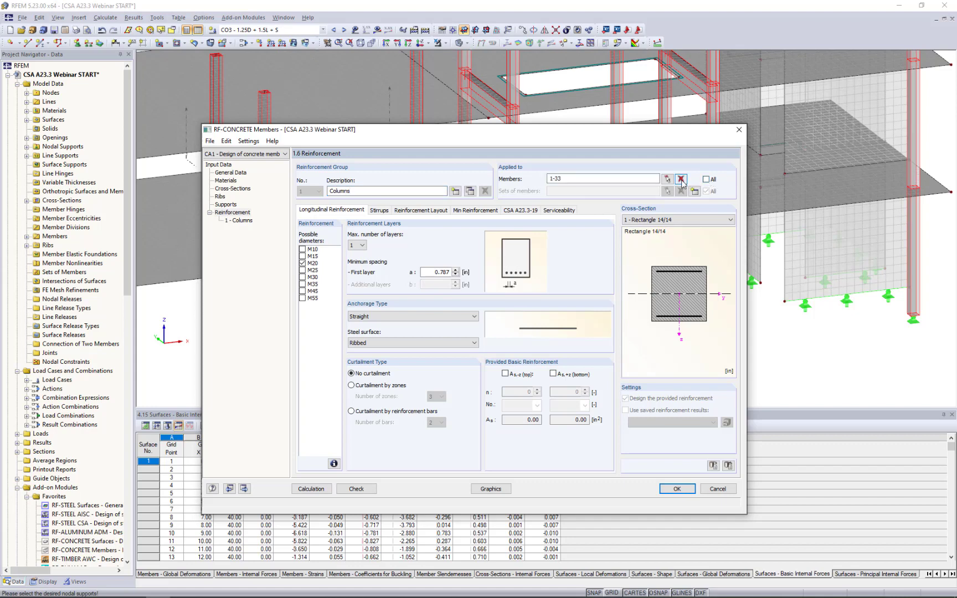
left_click(667, 179)
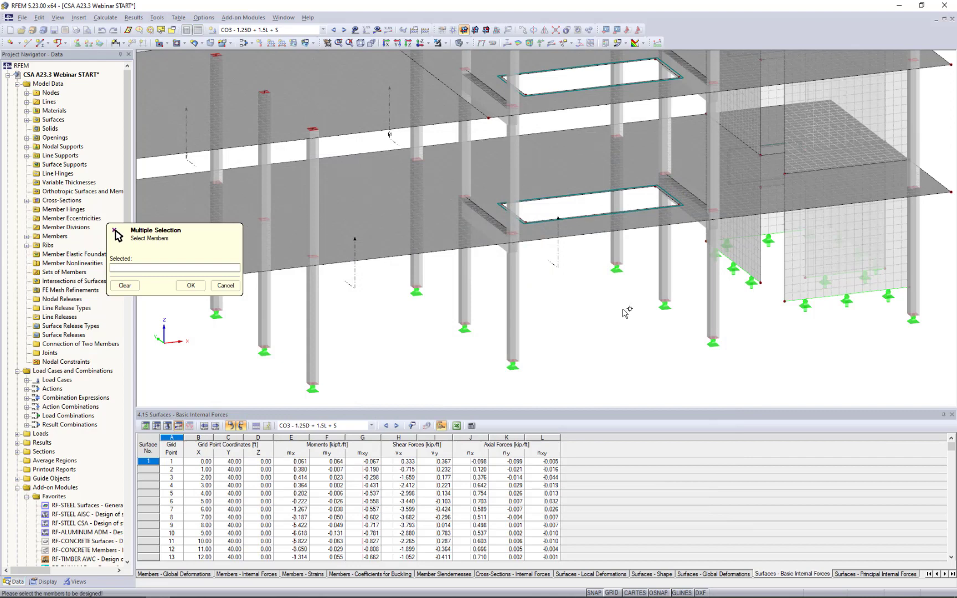
scroll(630, 306, "up", 3)
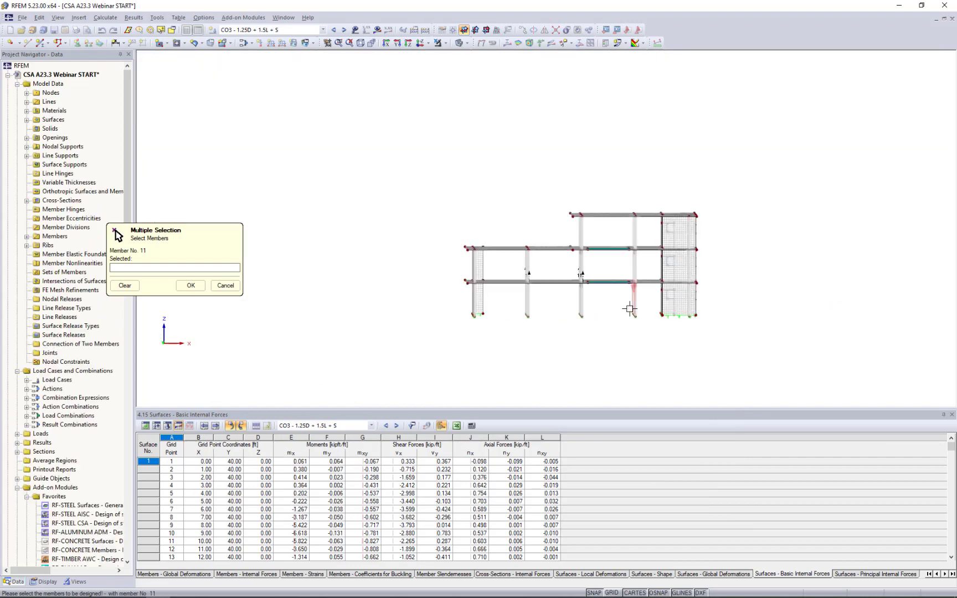
left_click_drag(568, 323, 346, 293)
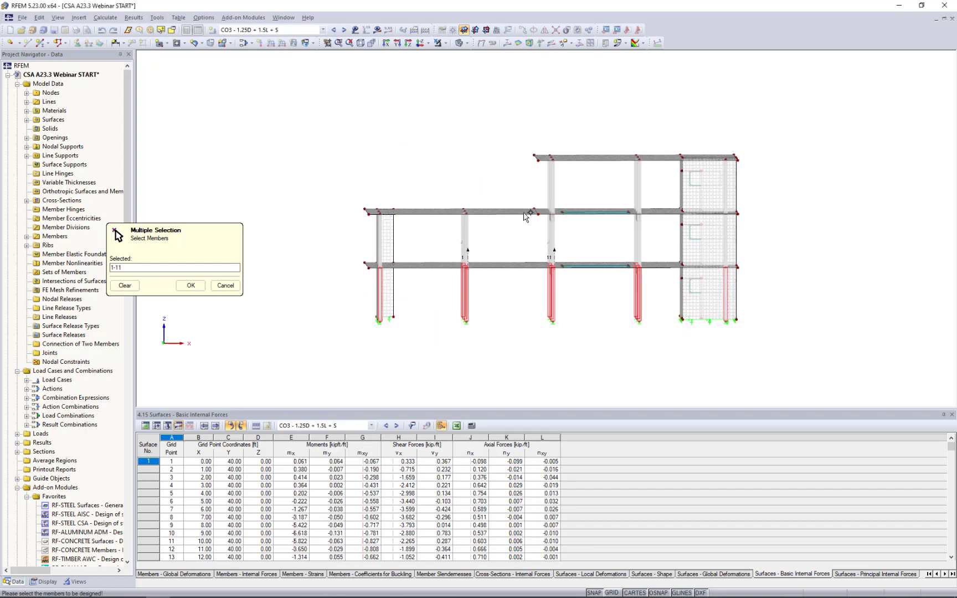
middle_click_drag(525, 216, 465, 132, "ctrl")
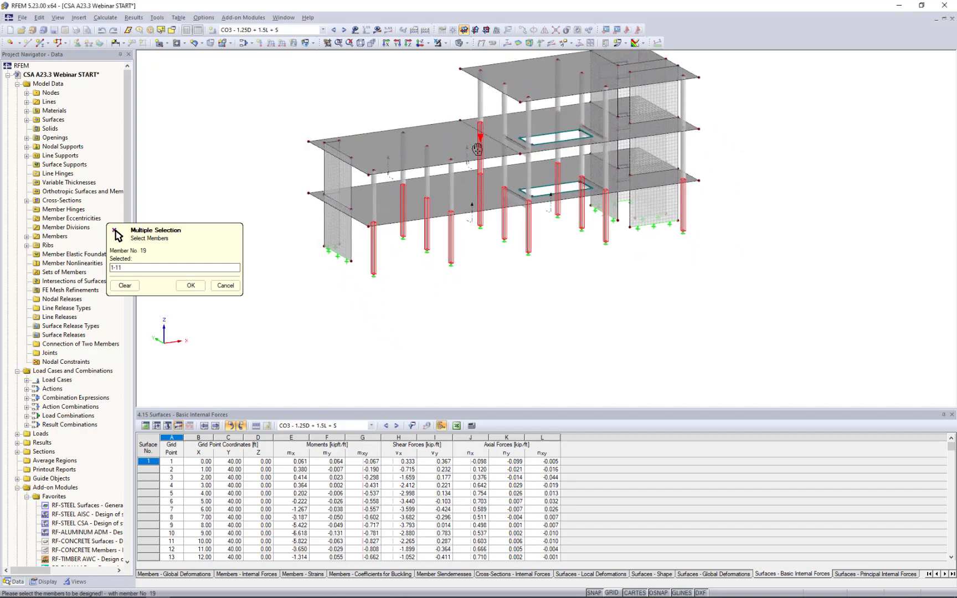
left_click(190, 285)
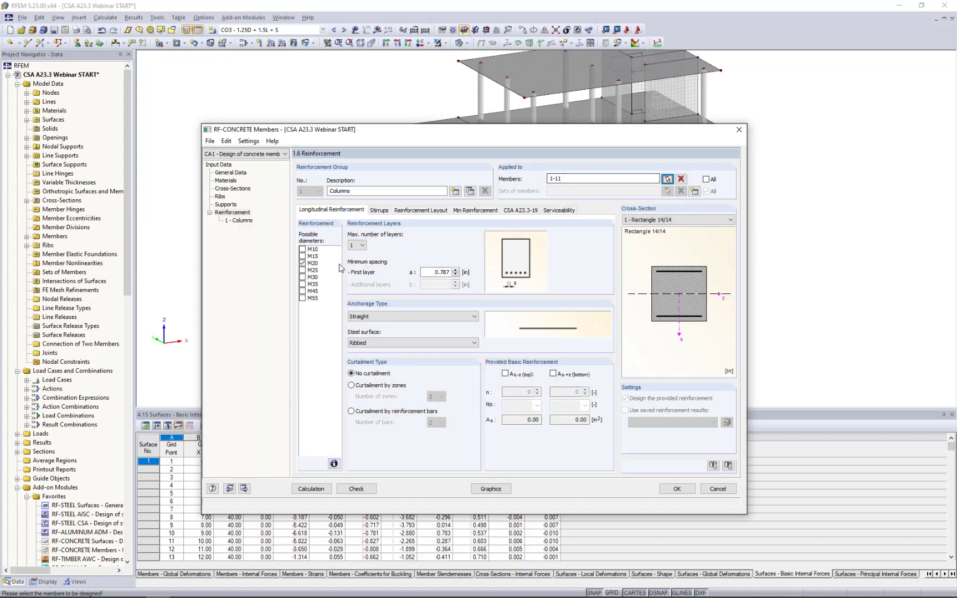
Add M25 to the possible longitudinal bar diameters and set the first layer's minimum spacing to 0.75 in.
left_click(302, 271)
double_click(438, 272)
type("0.75")
Try the Hook and Bend anchorage types for the column longitudinal bars, then return to Straight.
left_click(389, 318)
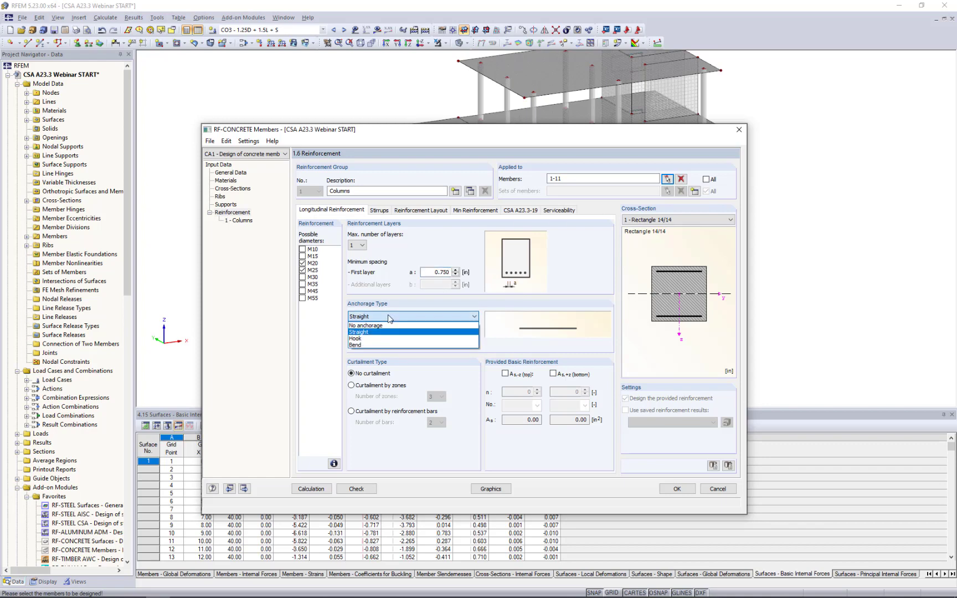
left_click(382, 338)
left_click(418, 316)
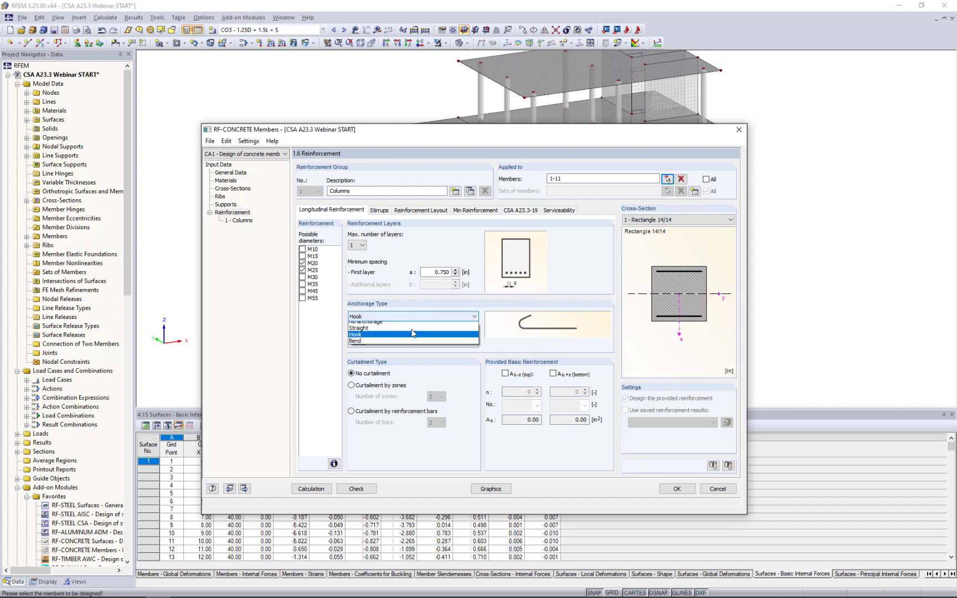
left_click(420, 345)
left_click(470, 317)
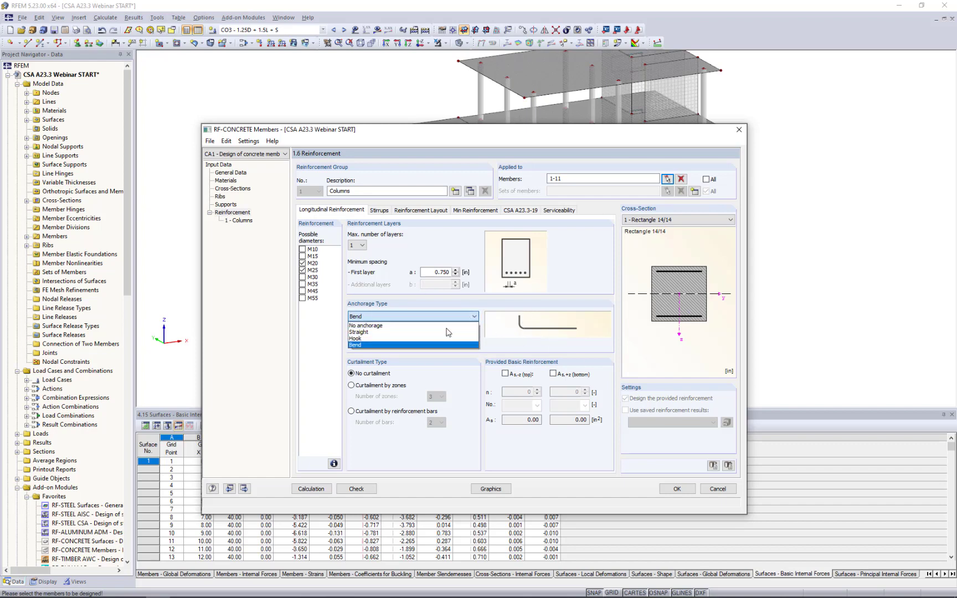
left_click(443, 326)
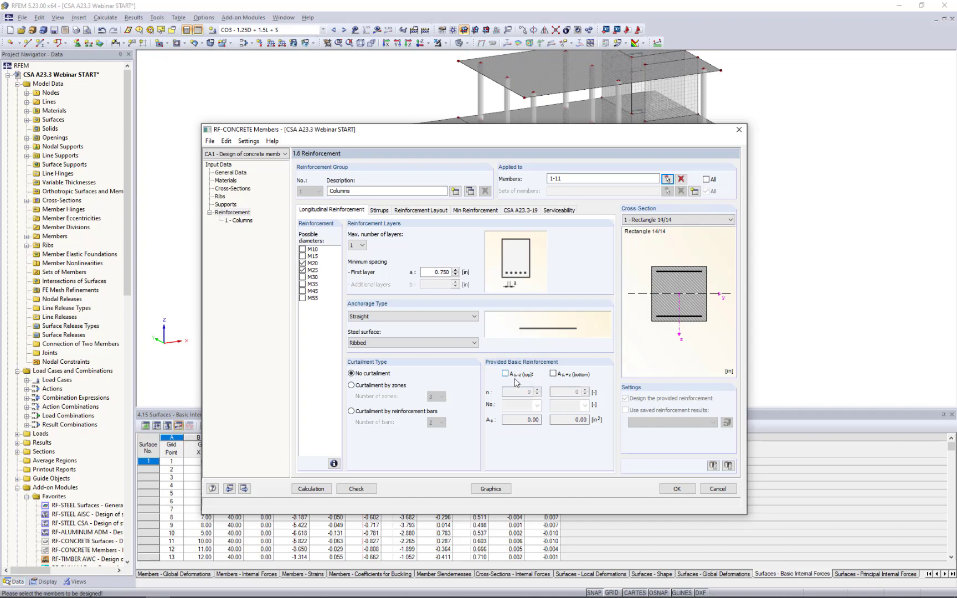
Try enabling the provided basic reinforcement at the top and bottom of the columns, then turn both off again.
left_click(505, 373)
left_click(552, 373)
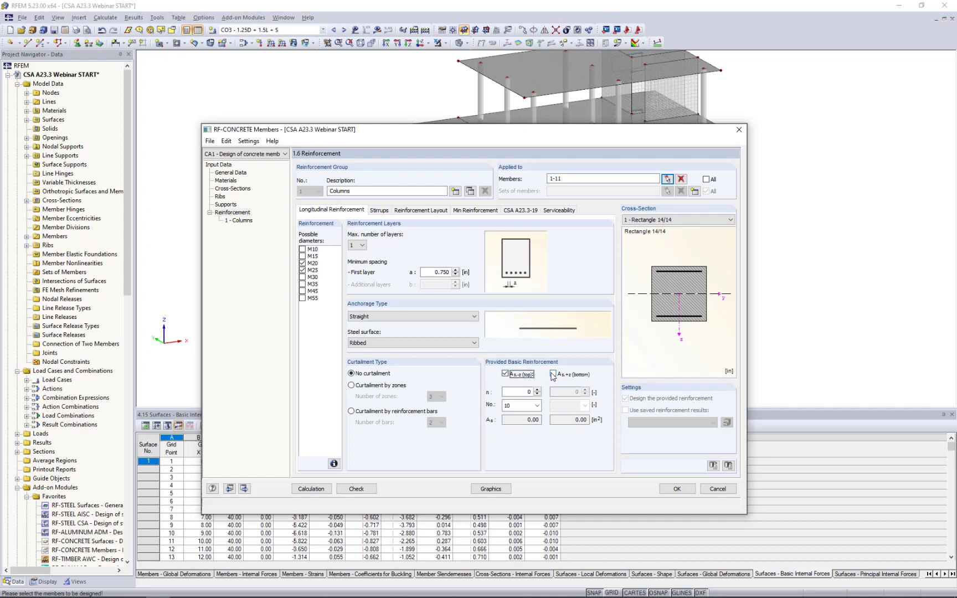
left_click(553, 374)
left_click(508, 375)
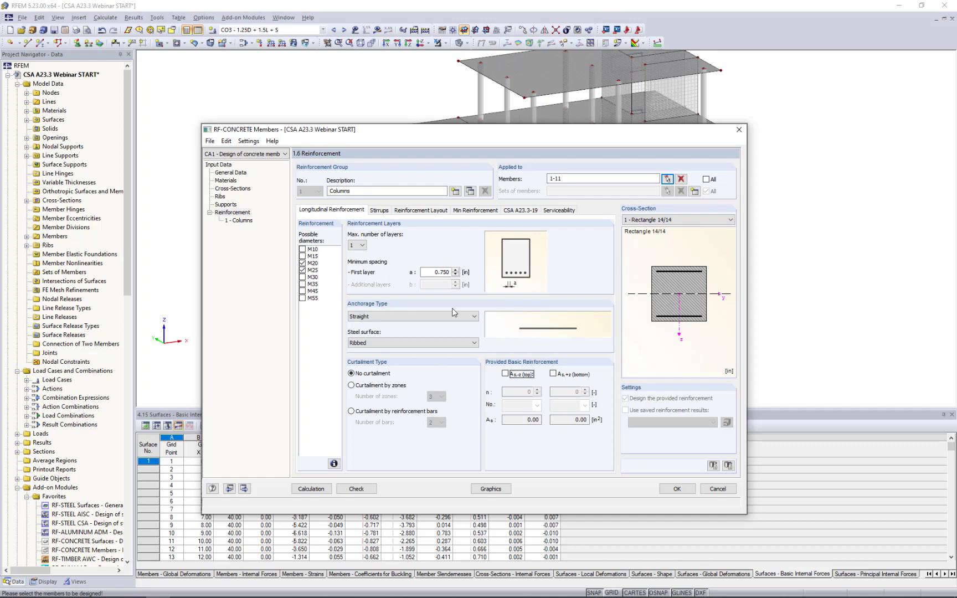
Try the Bend anchorage type for the column stirrups, then return to Hook.
left_click(380, 210)
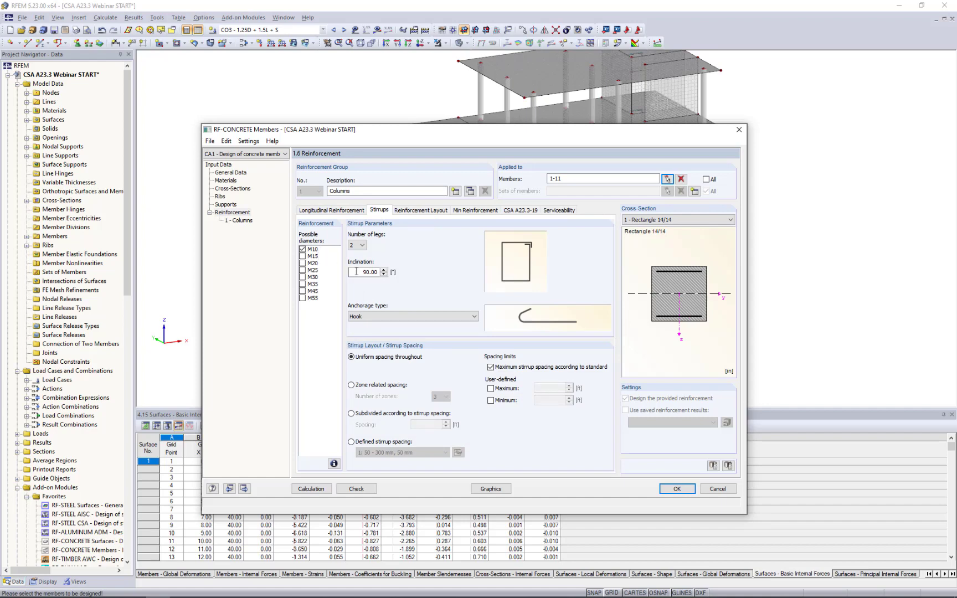
left_click(374, 316)
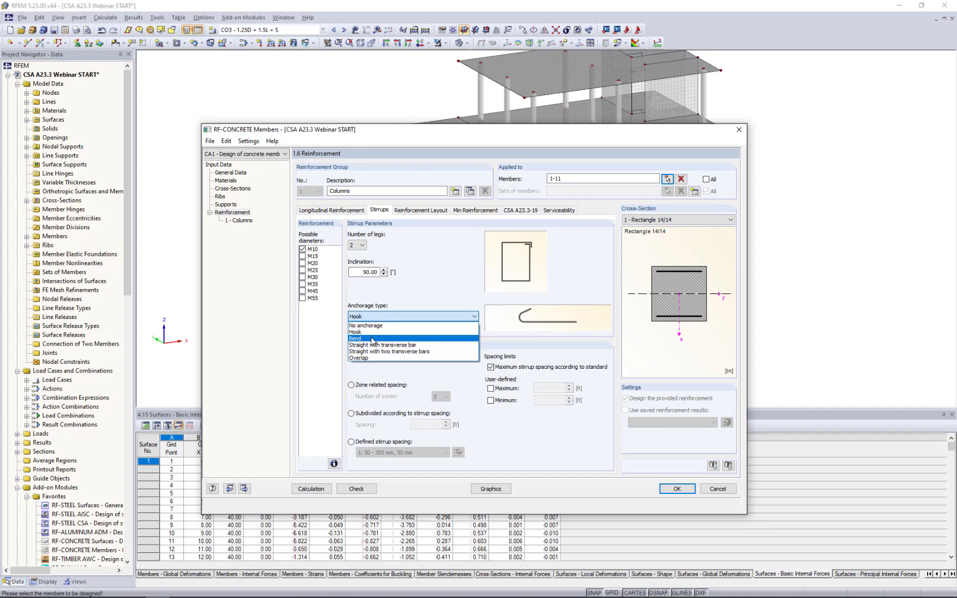
left_click(441, 338)
left_click(437, 316)
left_click(425, 334)
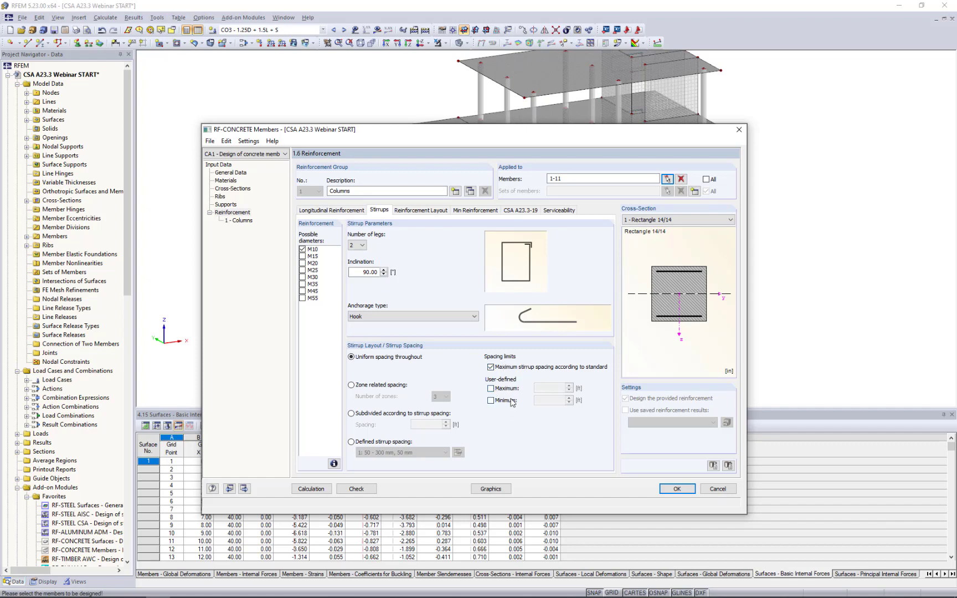
Set the columns' top, bottom and side concrete cover to 1.000 in and their reinforcement layout to Uniformly surrounding.
left_click(423, 213)
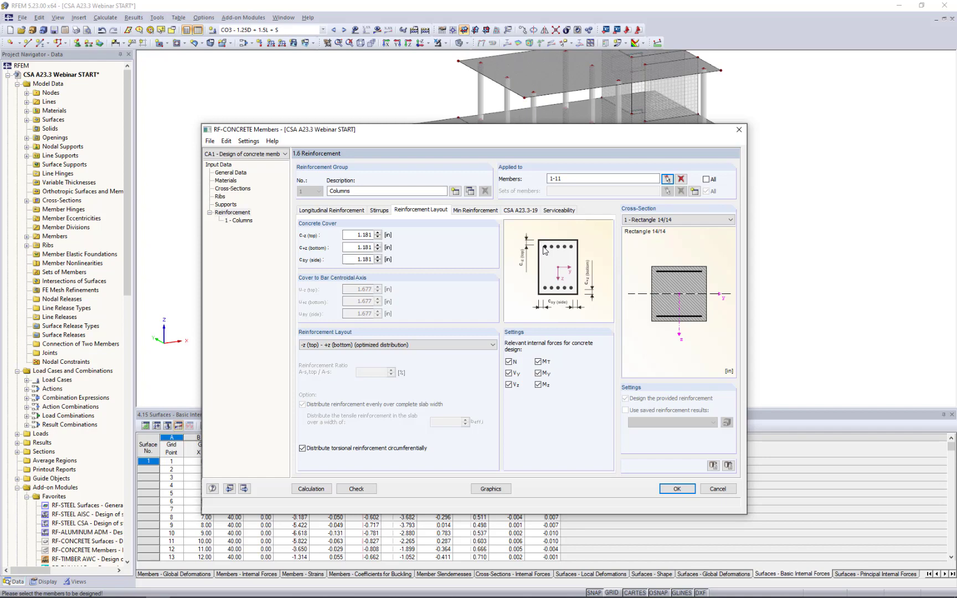
double_click(364, 235)
type("1")
key("Tab")
type("1")
key("Tab")
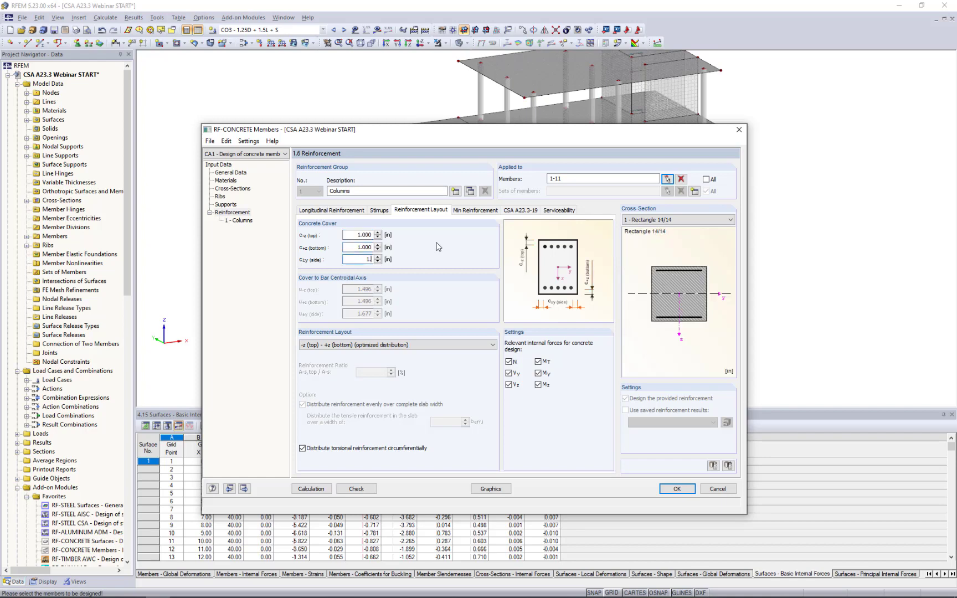
type("1.0")
key("Tab")
left_click(395, 345)
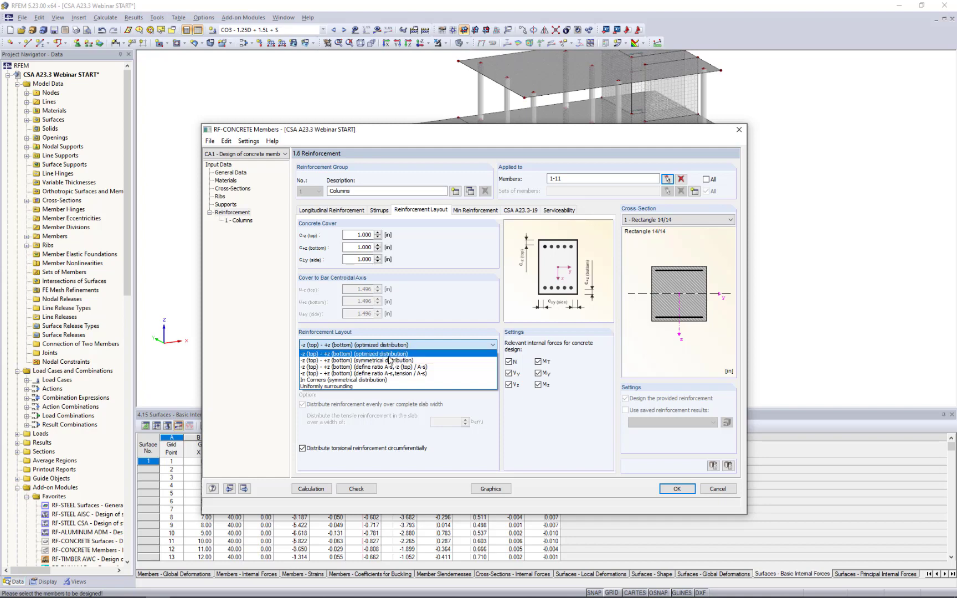
left_click(357, 387)
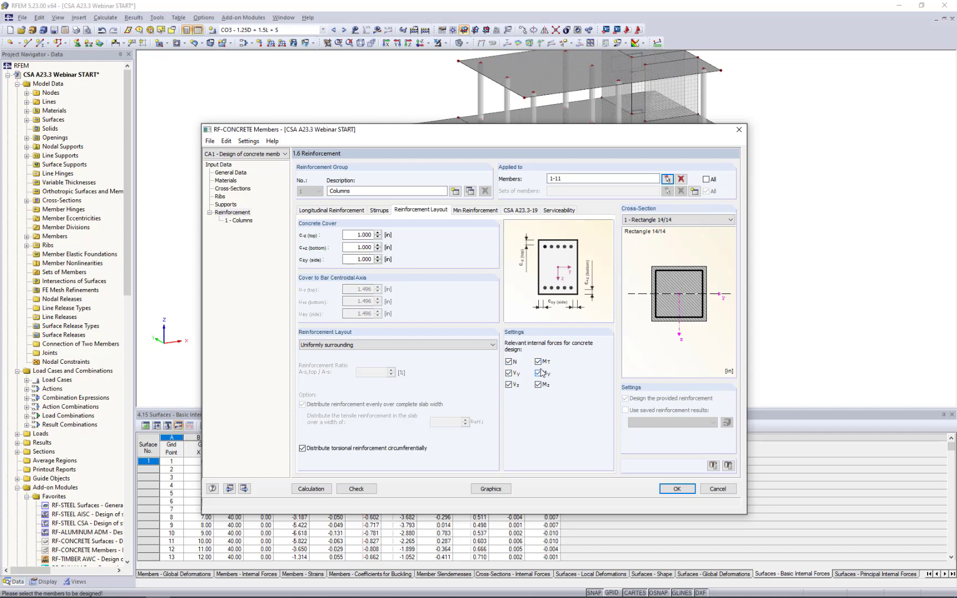
Turn off exterior exposure on the top and bottom sides, and leave shear on the general method acc. to 11.3.6.4 after trying the special member values.
left_click(475, 211)
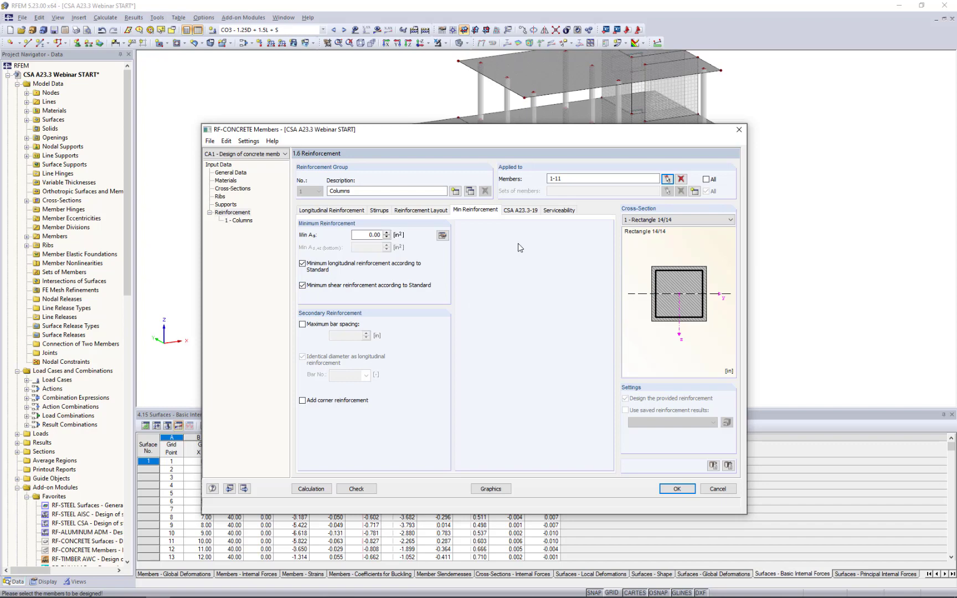
left_click(517, 213)
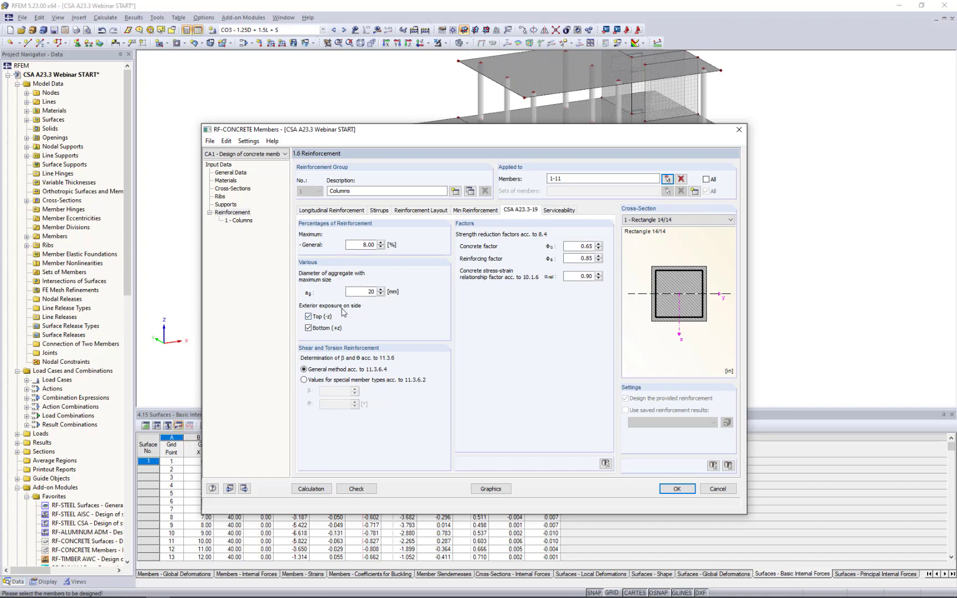
left_click(309, 317)
left_click(309, 329)
left_click(304, 379)
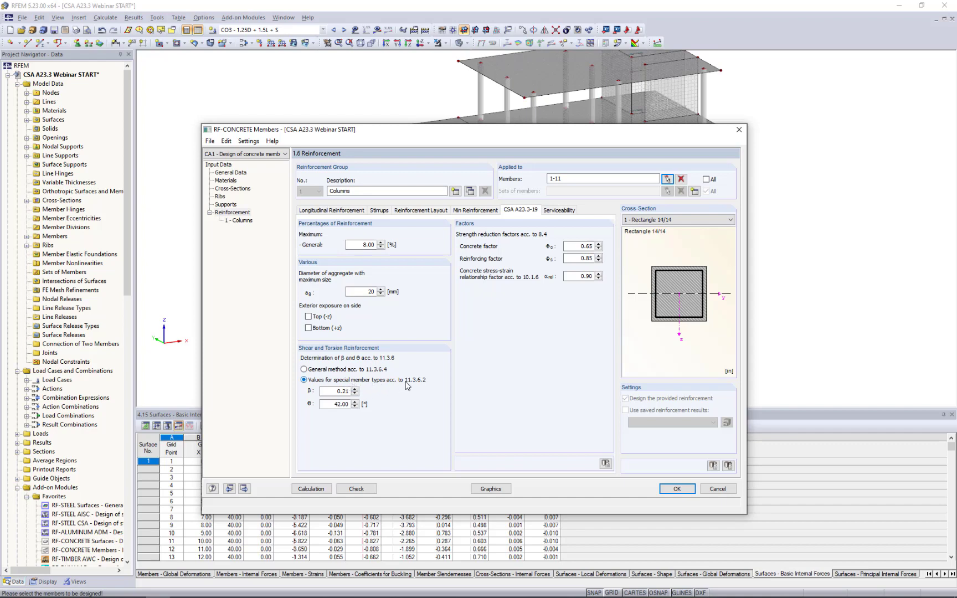
left_click(304, 368)
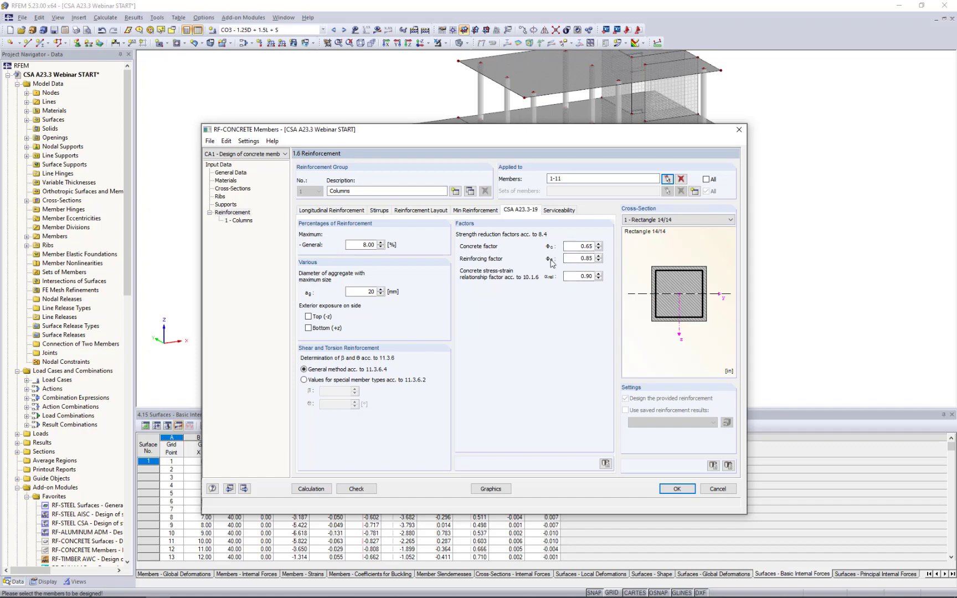
Check the combinations selected for serviceability design, and activate deflection analysis with long-term deflection acc. to 9.8.2.5 for the Columns group.
left_click(558, 211)
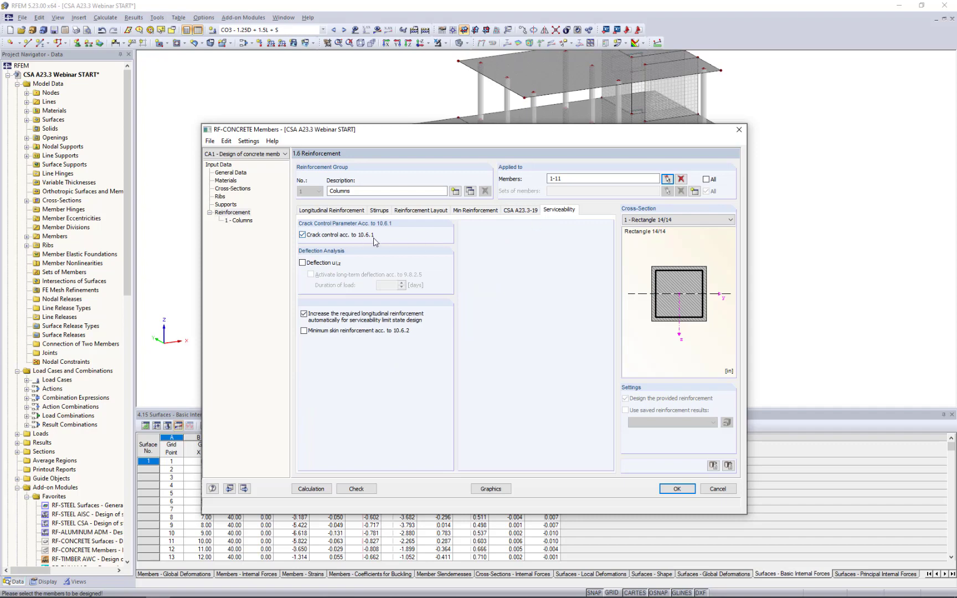
left_click(231, 173)
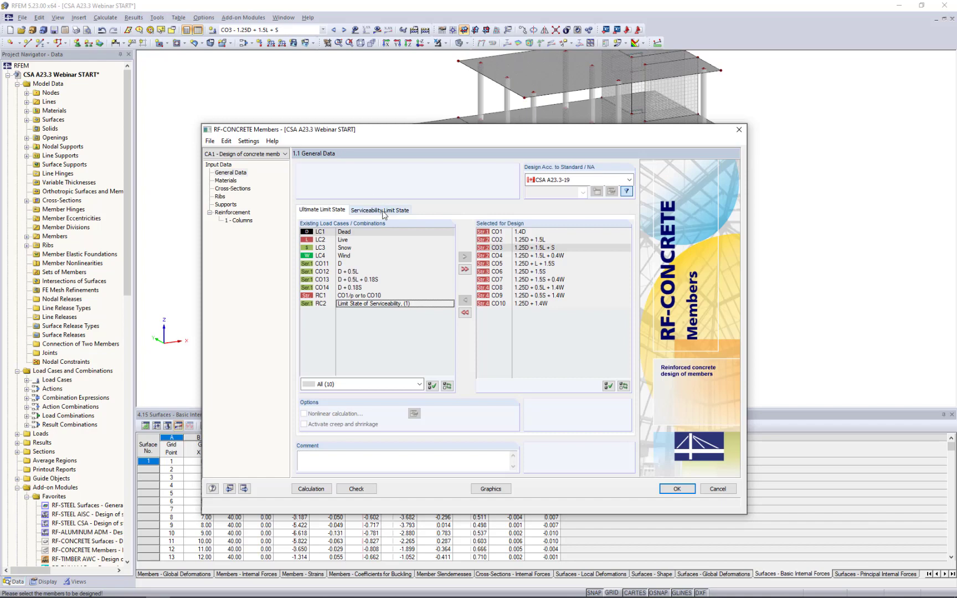
left_click(380, 210)
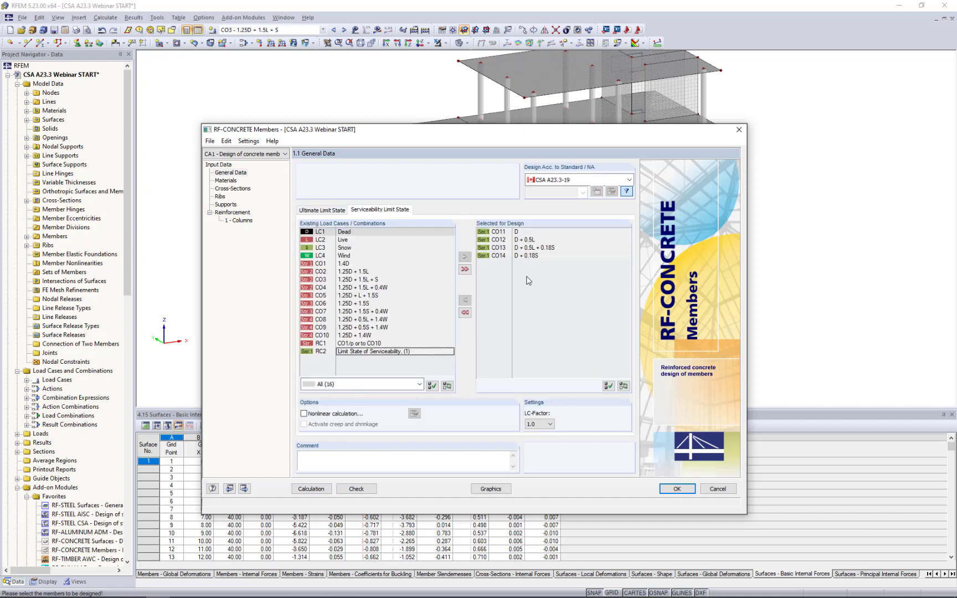
left_click(242, 214)
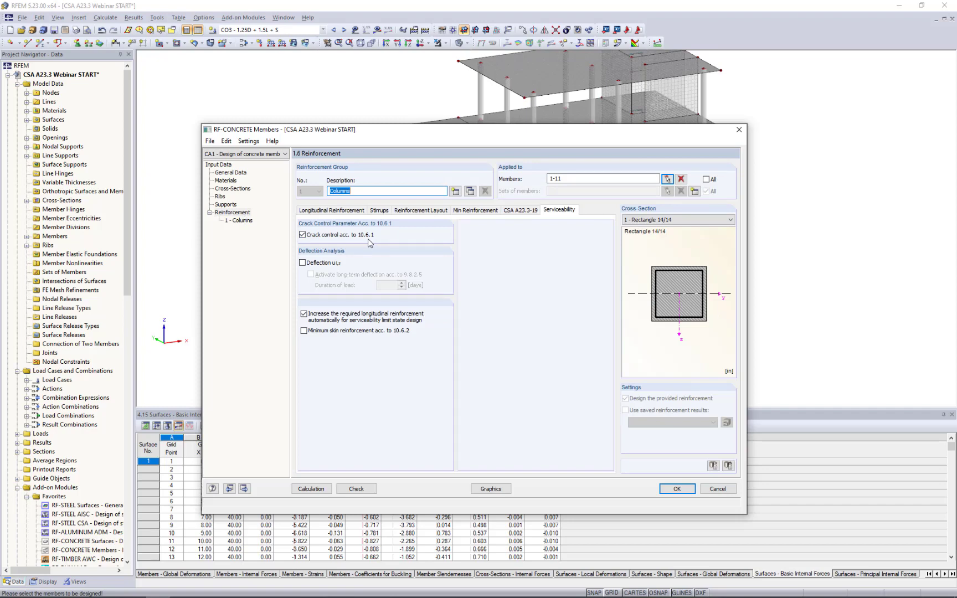
left_click(302, 263)
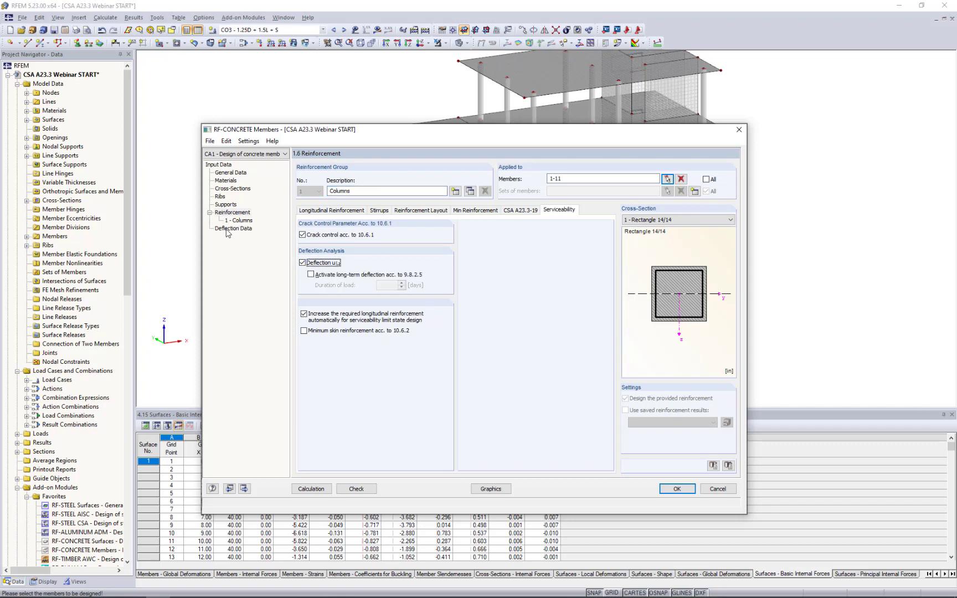
left_click(311, 275)
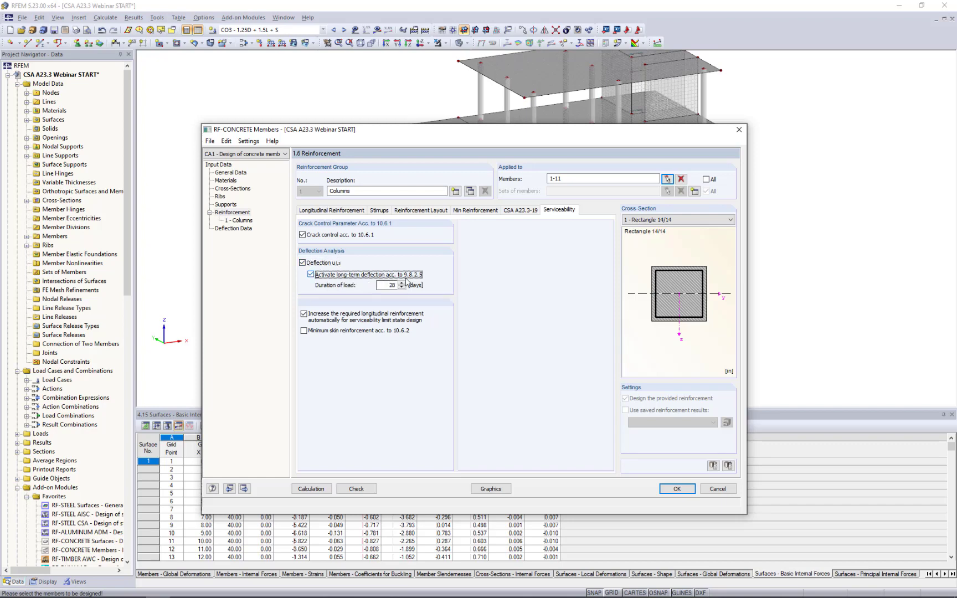
double_click(389, 285)
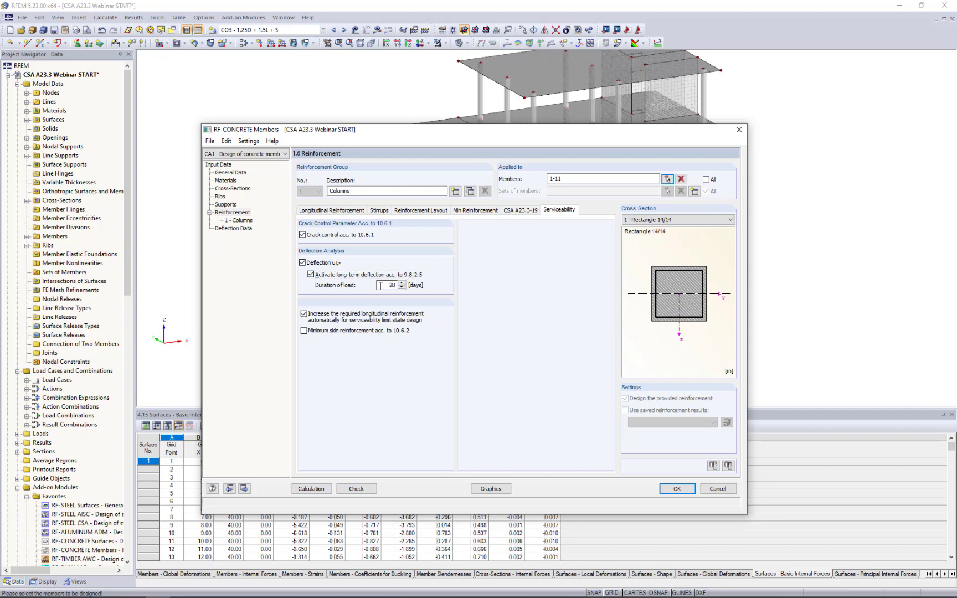
left_click(388, 285)
Open the deflection data and choose 240 as the L/ limit value for member 1.
left_click(238, 229)
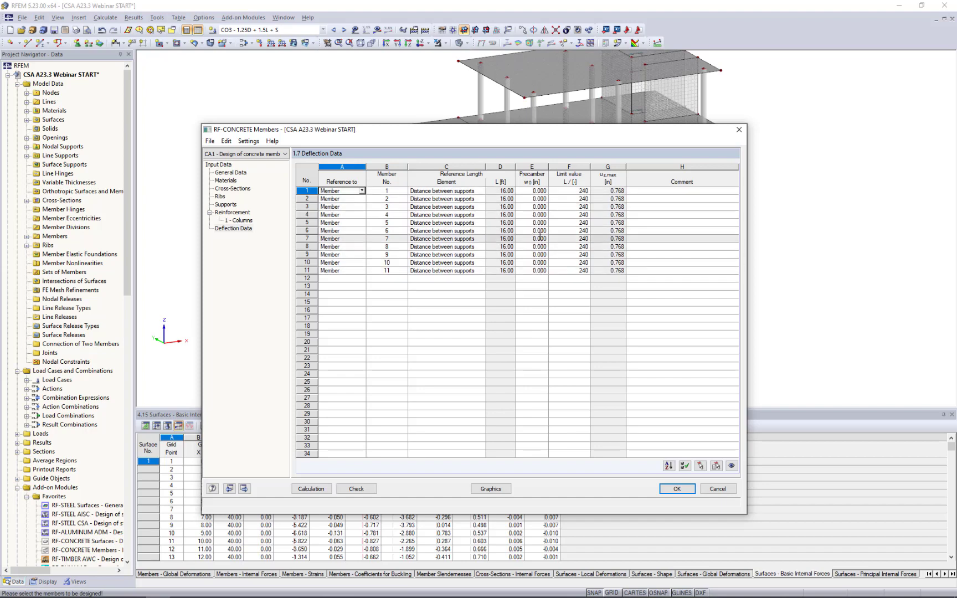
left_click(582, 191)
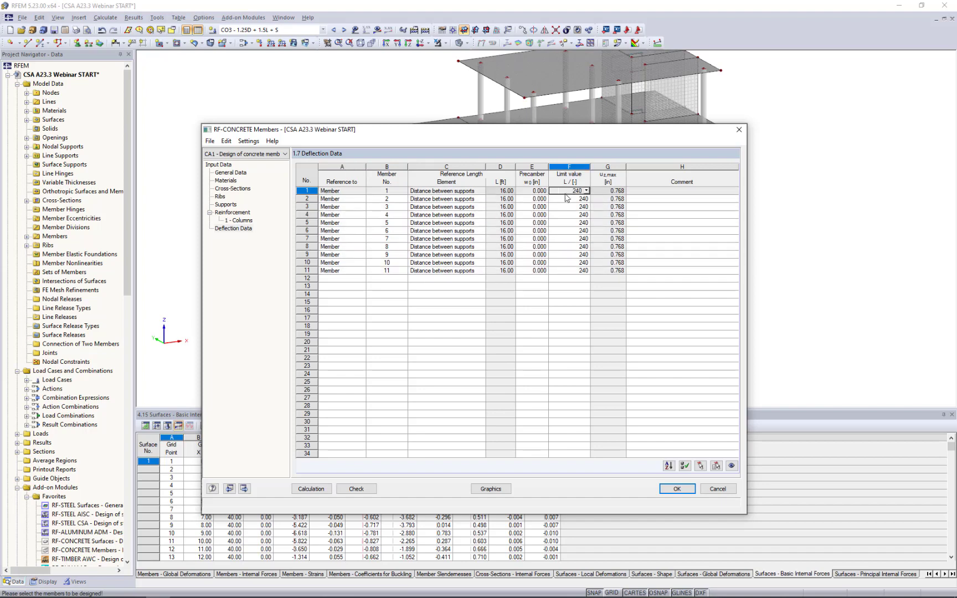
left_click(586, 191)
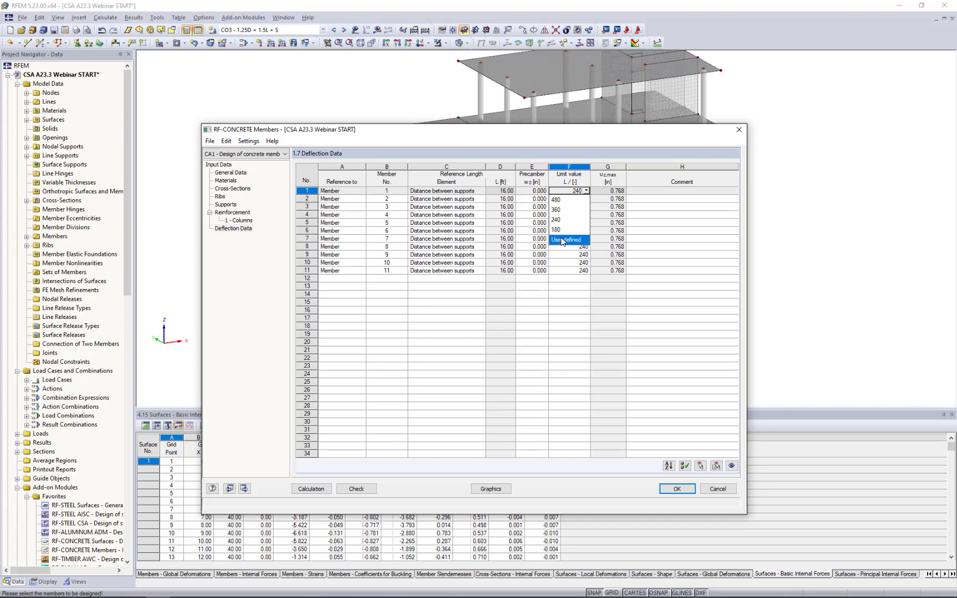
left_click(565, 221)
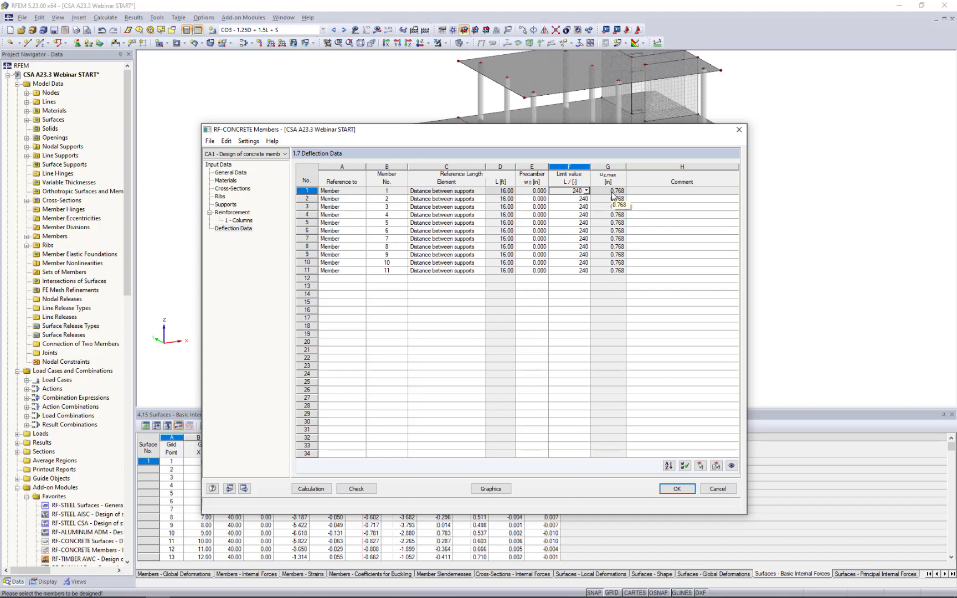
Copy the Columns reinforcement group and change the copy's description to "Ribs".
left_click(242, 220)
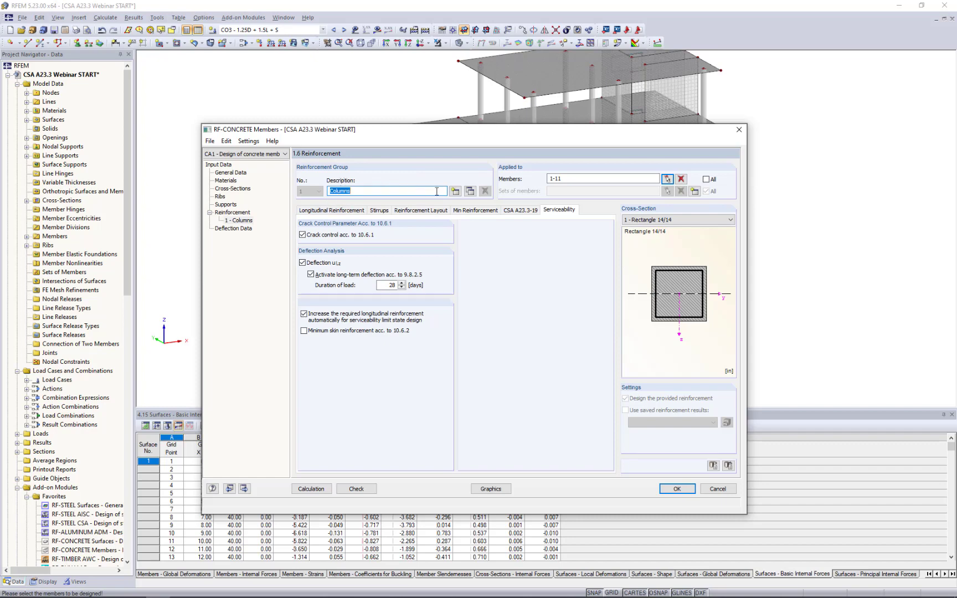
left_click(469, 191)
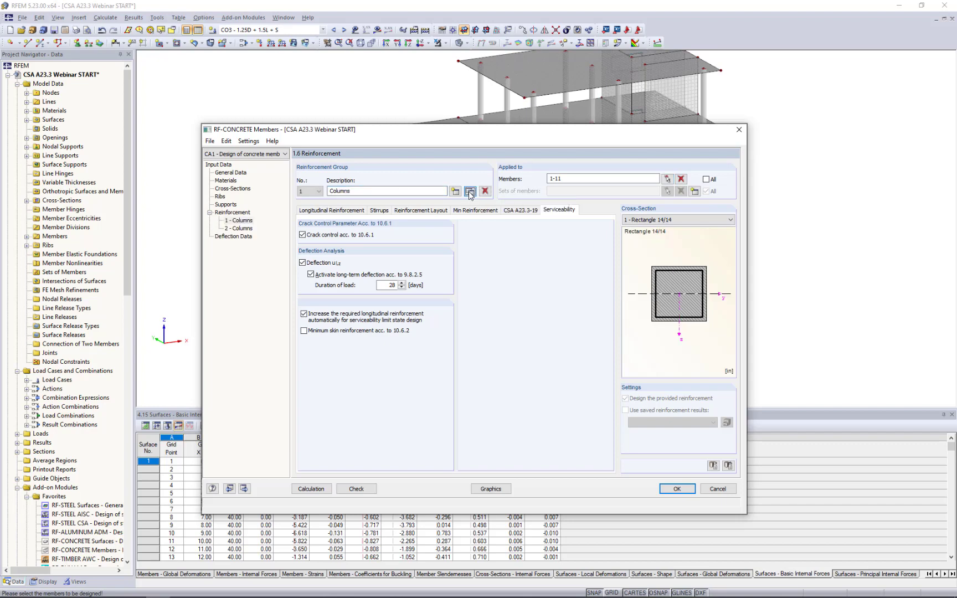
left_click(243, 228)
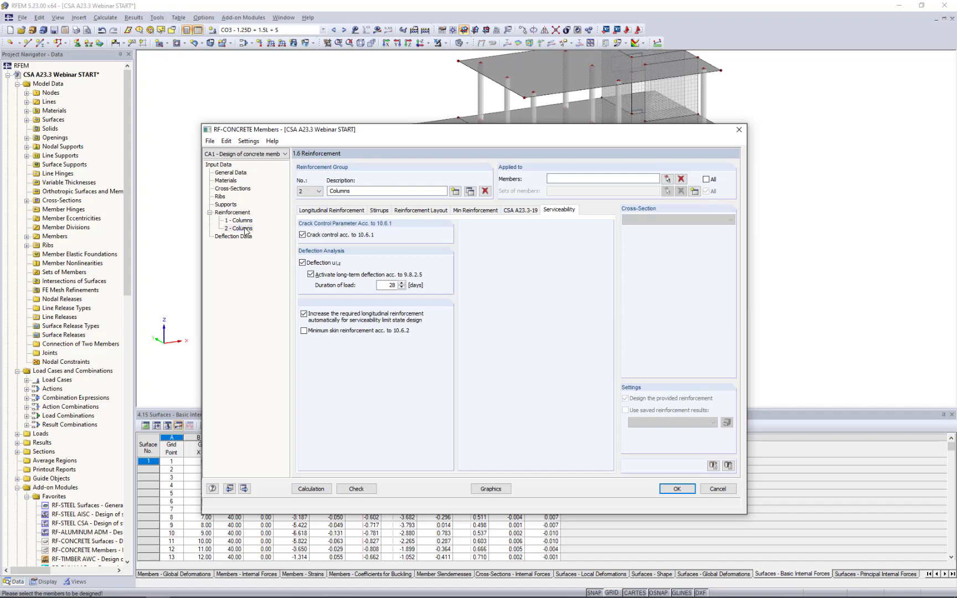
left_click_drag(350, 192, 288, 191)
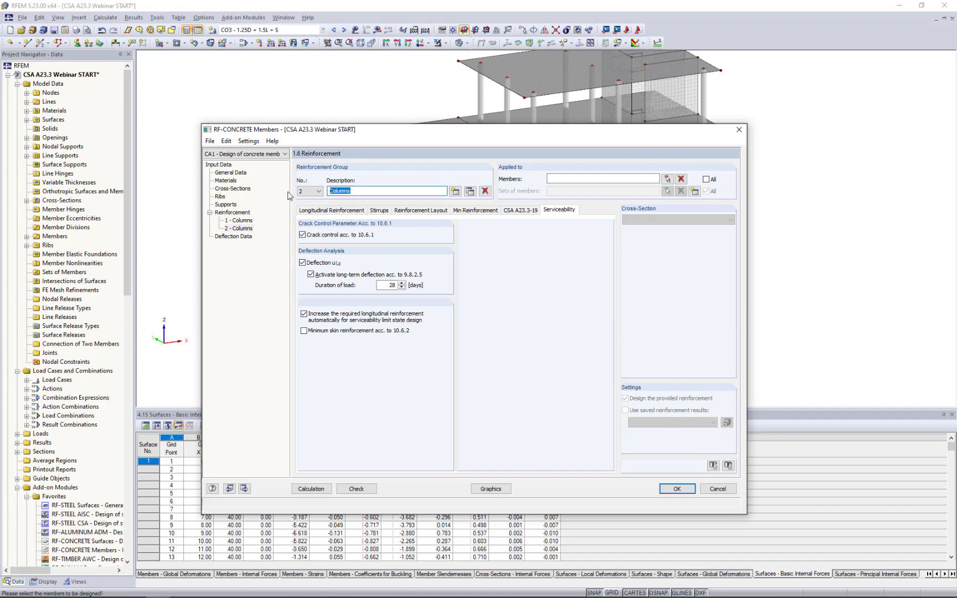
key("Delete")
Apply the Ribs reinforcement group to the two ribs beside the lower slab's opening, members 30 and 33.
left_click(665, 179)
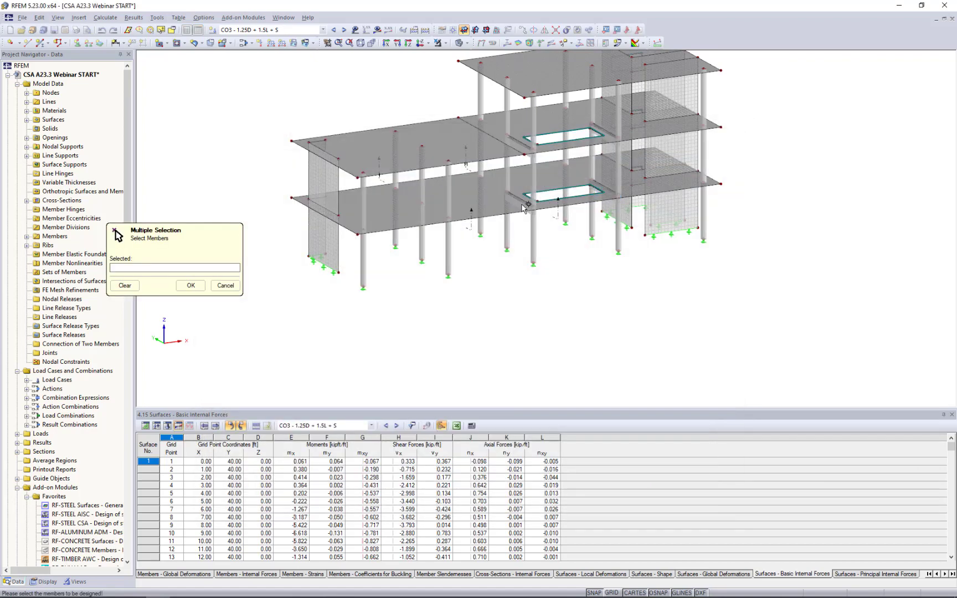
left_click(521, 204)
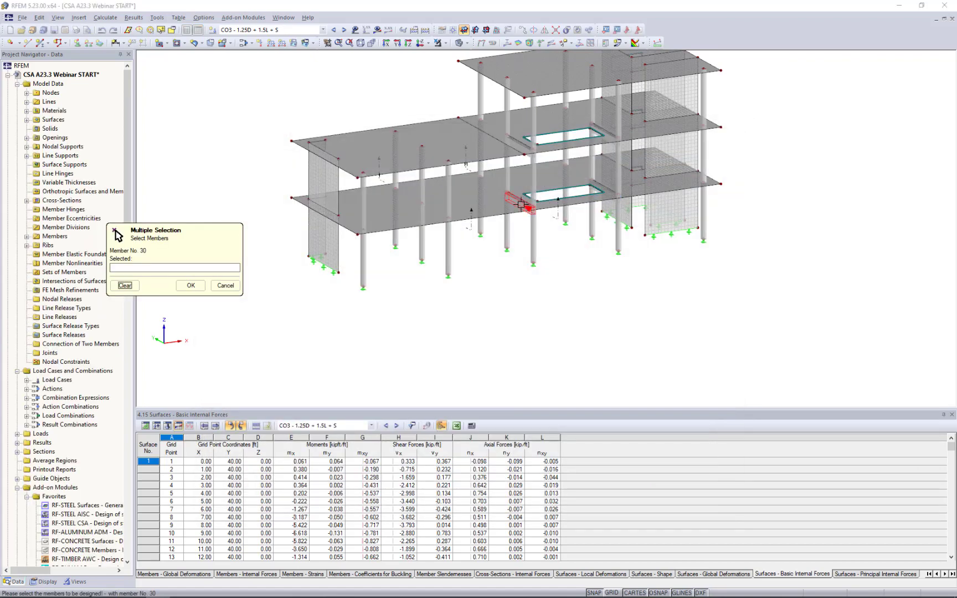
left_click(604, 190)
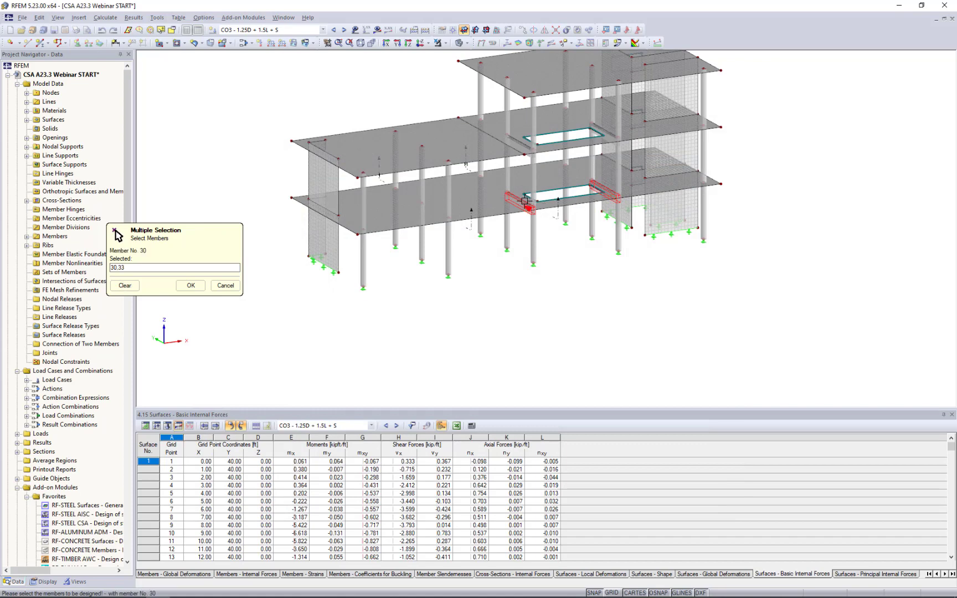
left_click(190, 285)
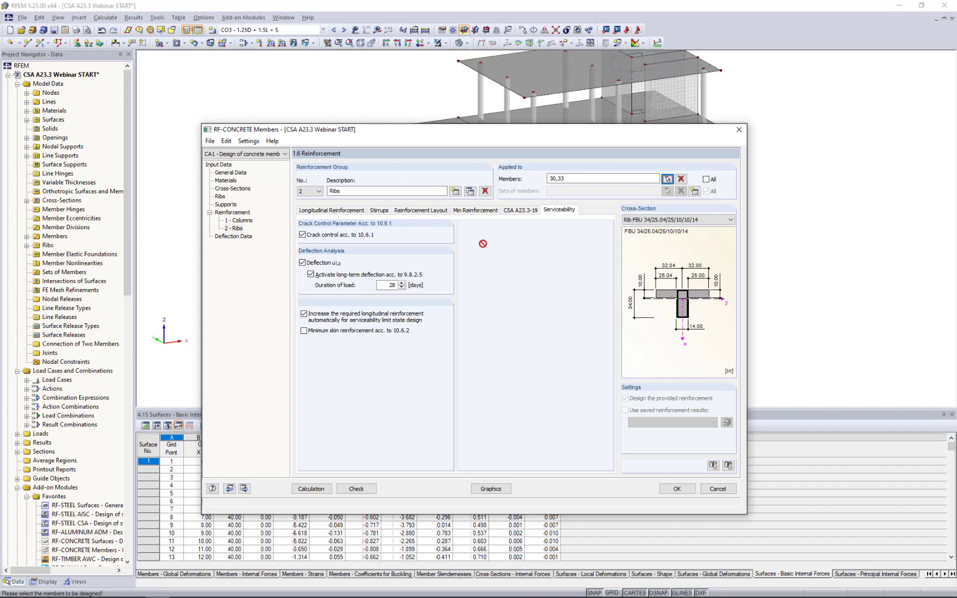
Go through the Ribs group's longitudinal and stirrup settings, and set its reinforcement layout to -z (top) - +z (bottom) (symmetrical distribution).
left_click(362, 214)
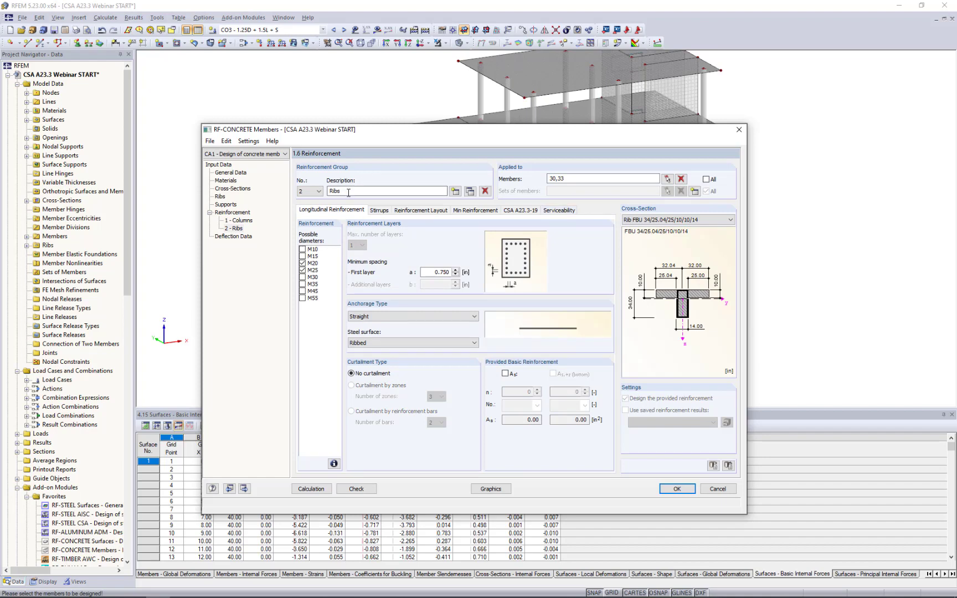
left_click(310, 263)
left_click(380, 211)
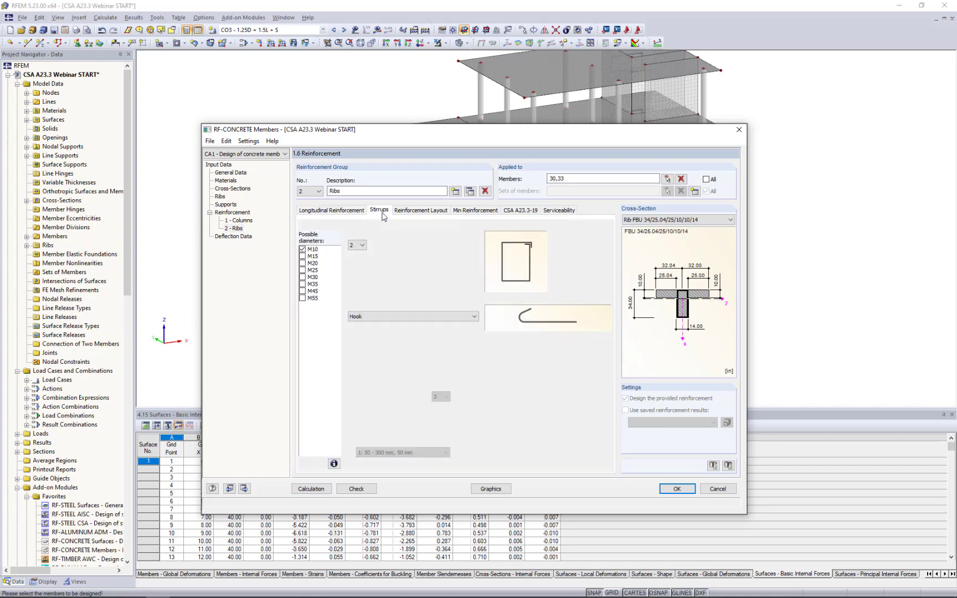
left_click(416, 211)
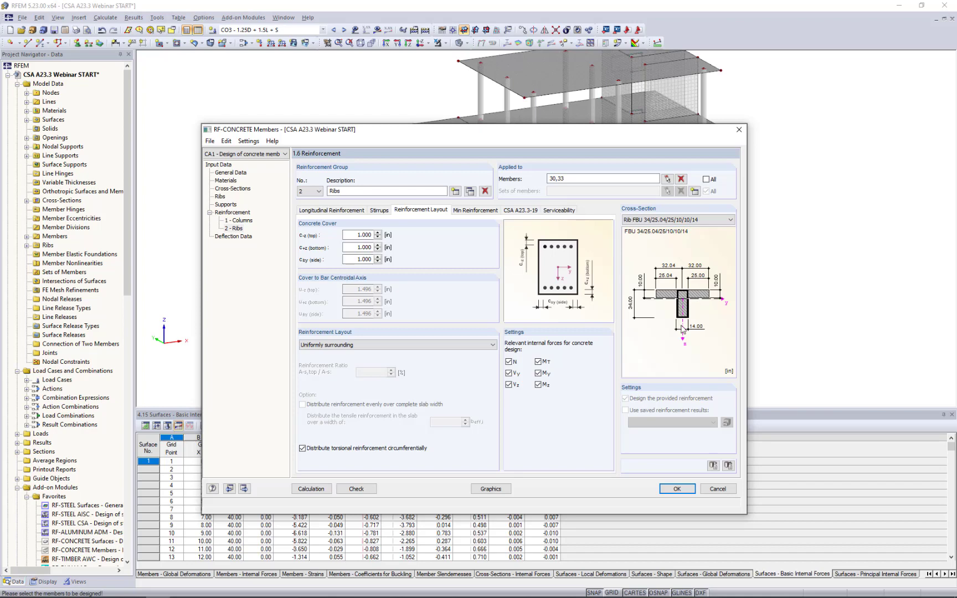
left_click(391, 345)
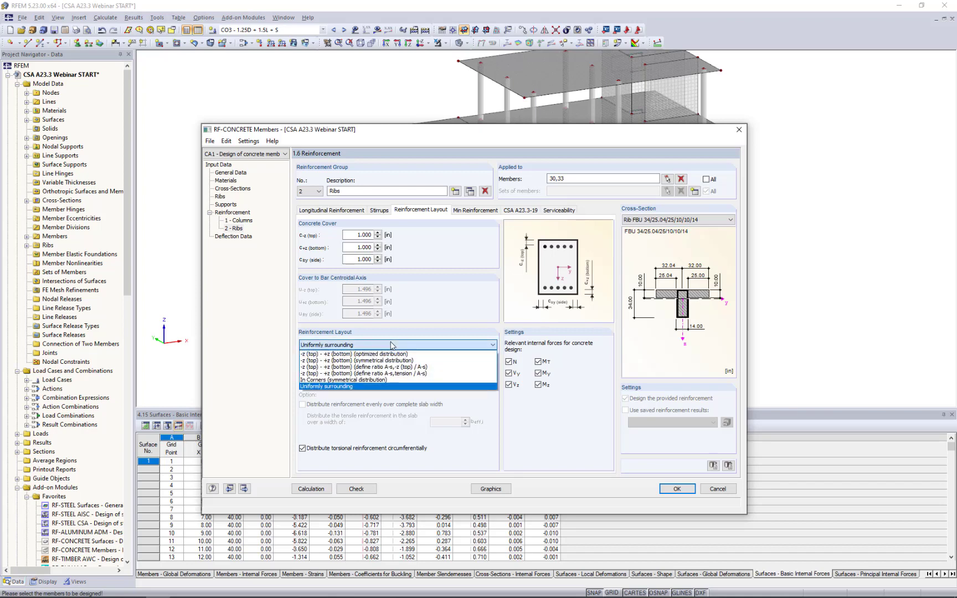
left_click(392, 360)
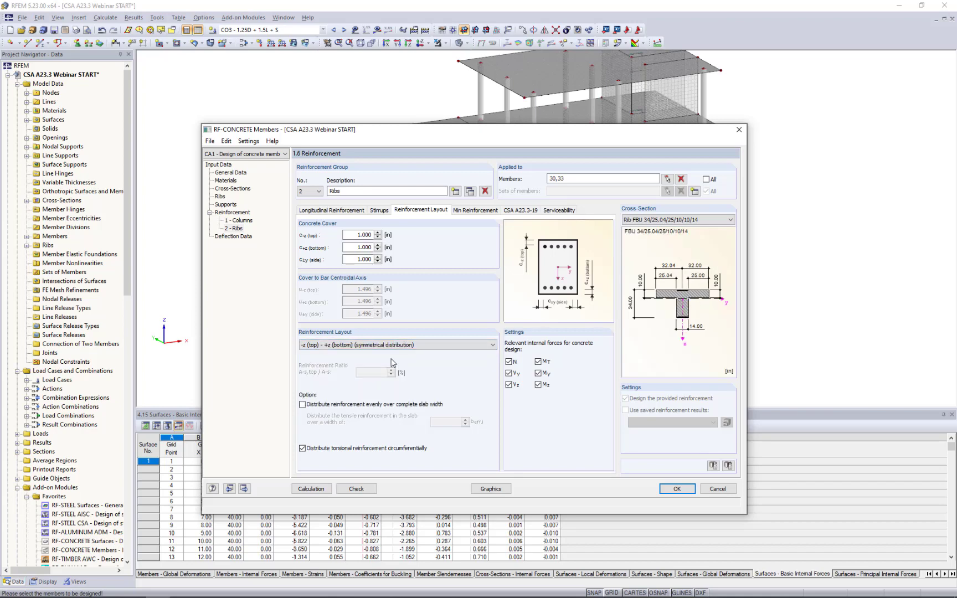
Distribute the Ribs group's reinforcement evenly over the complete slab width, and review its minimum reinforcement, CSA A23.3-19 and deflection settings.
left_click(302, 404)
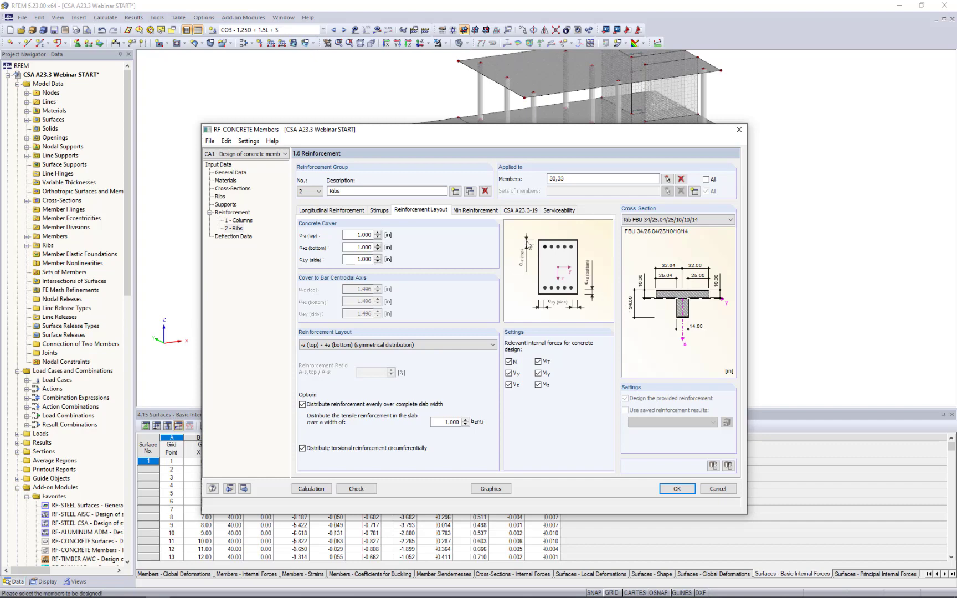
left_click(482, 211)
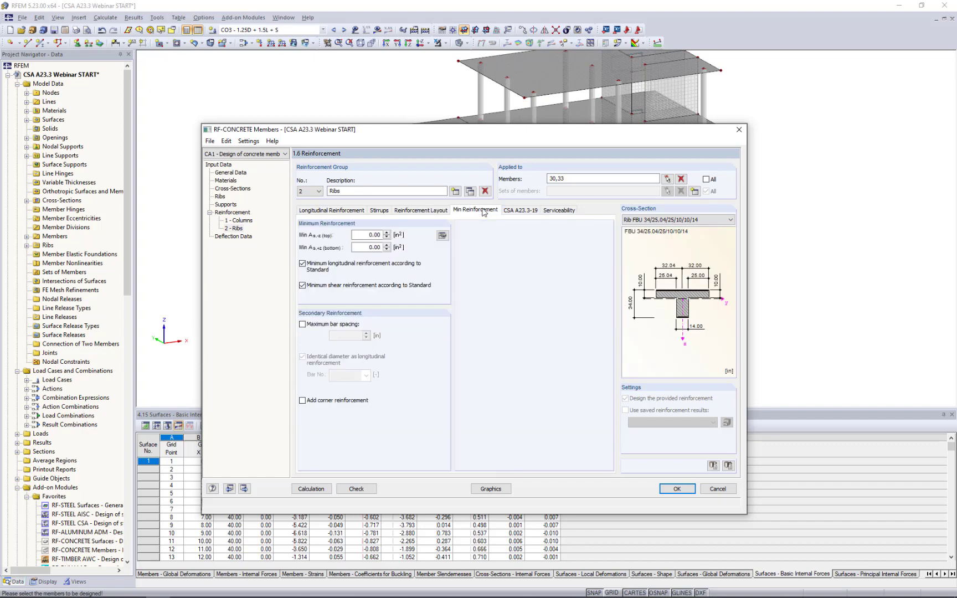
left_click(510, 211)
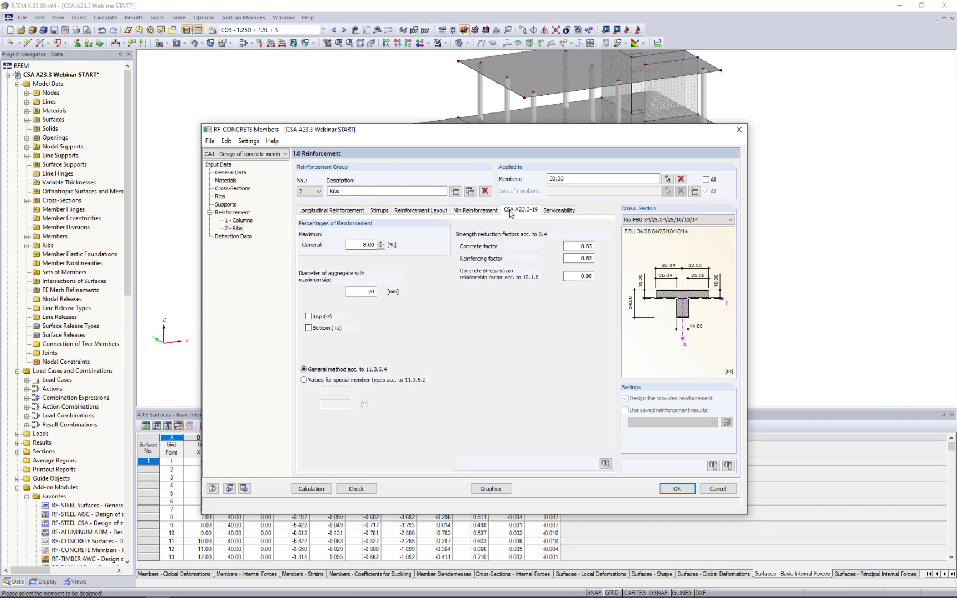
left_click(233, 236)
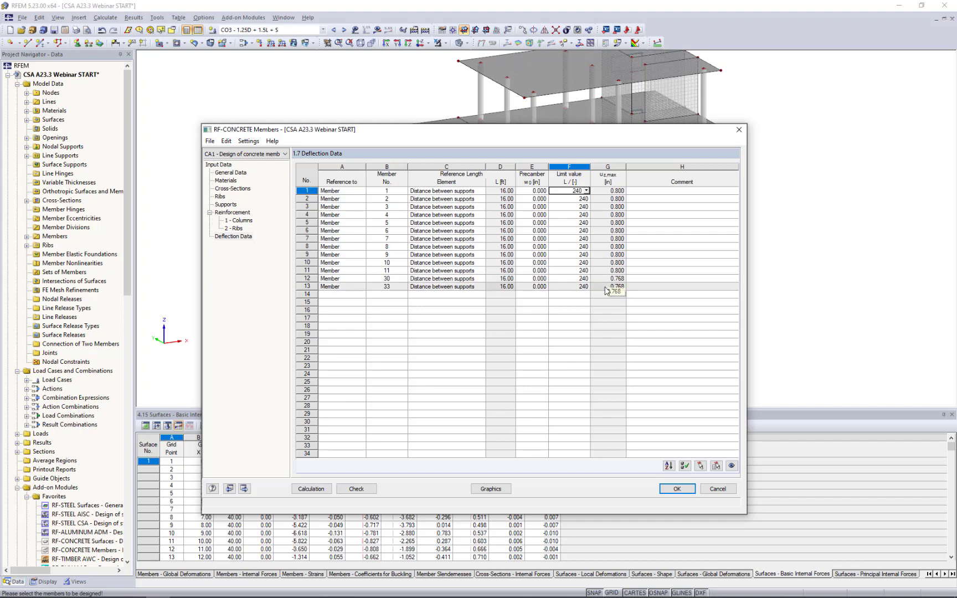
Run the design calculation and examine the required reinforcement by member, locating members 2 and 3 in the model.
left_click(316, 489)
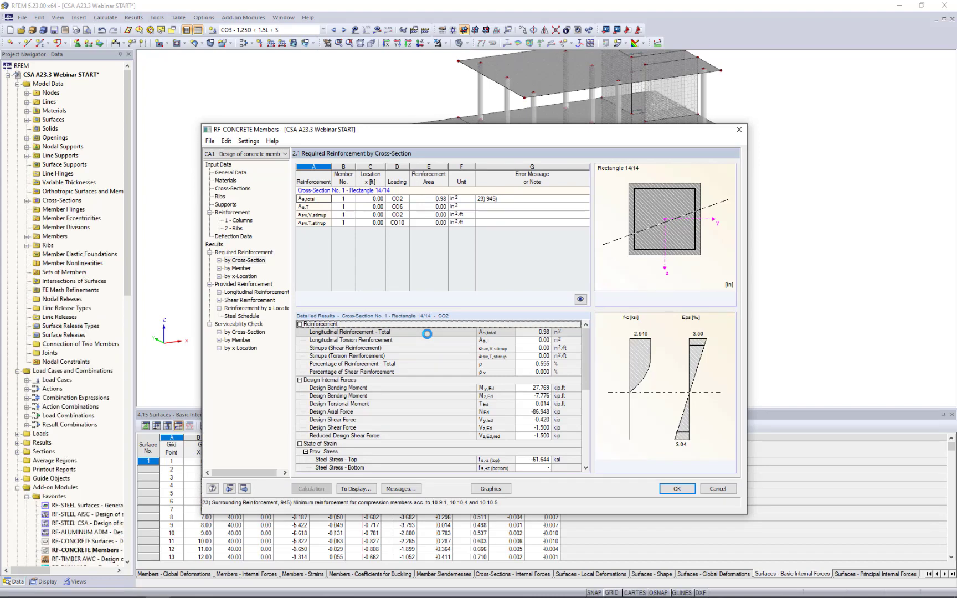
left_click(244, 268)
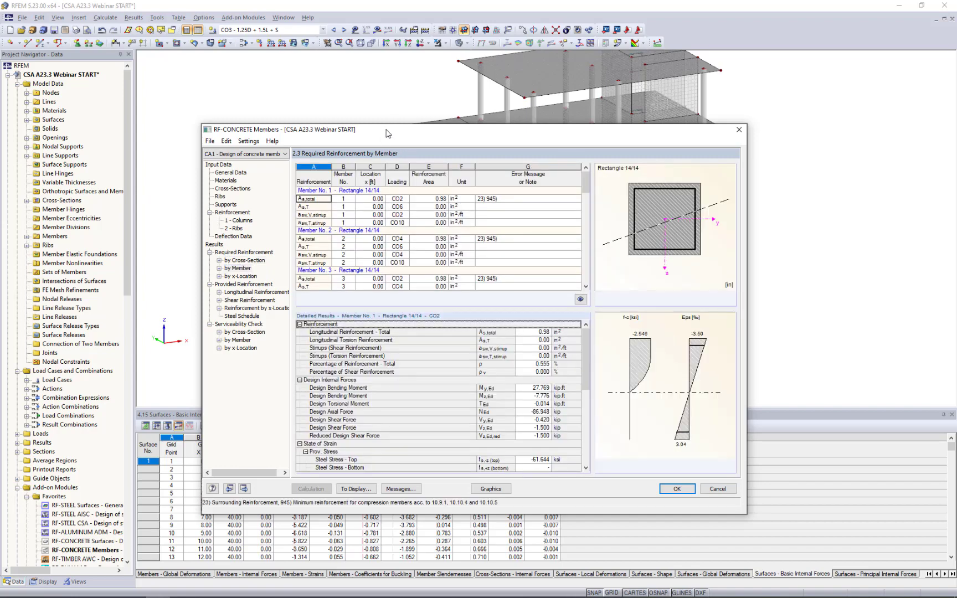
left_click_drag(391, 129, 416, 303)
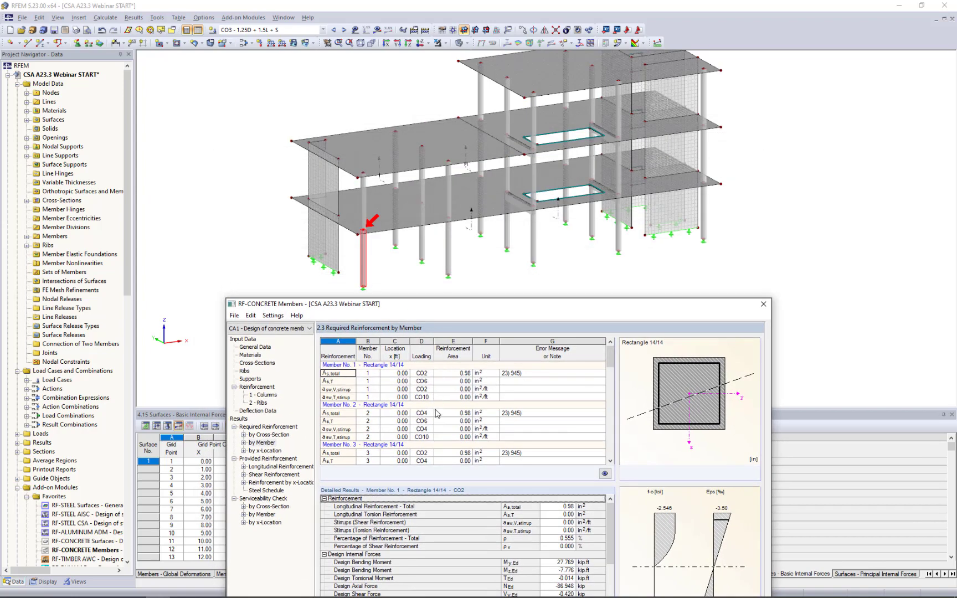
left_click(439, 421)
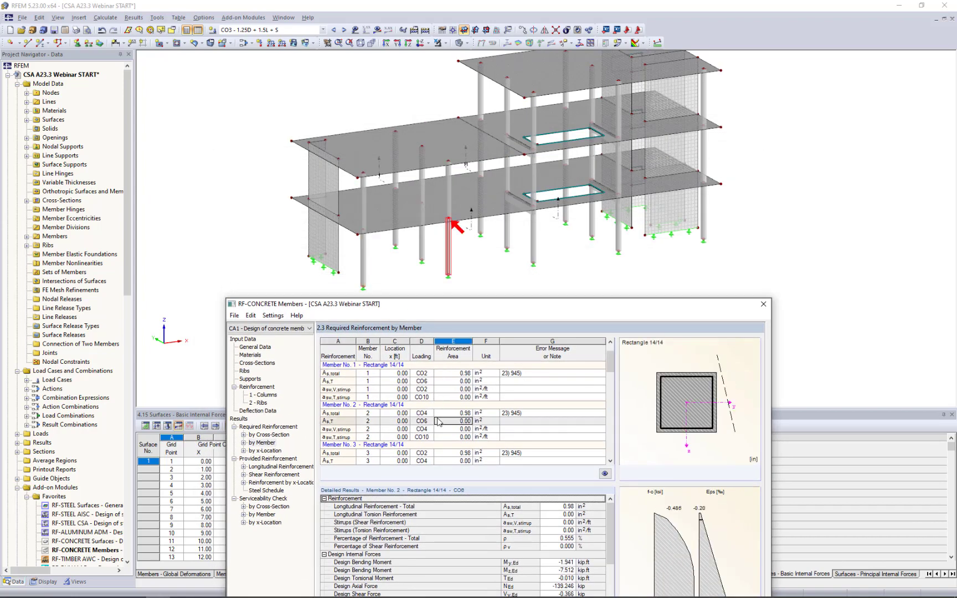
scroll(439, 422, "down", 2)
left_click(441, 414)
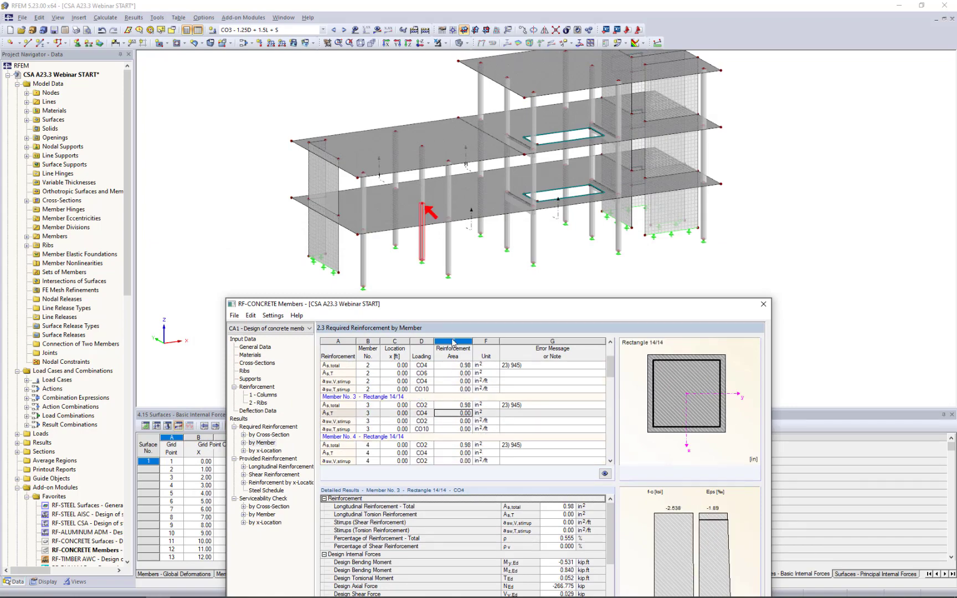
left_click_drag(456, 308, 454, 171)
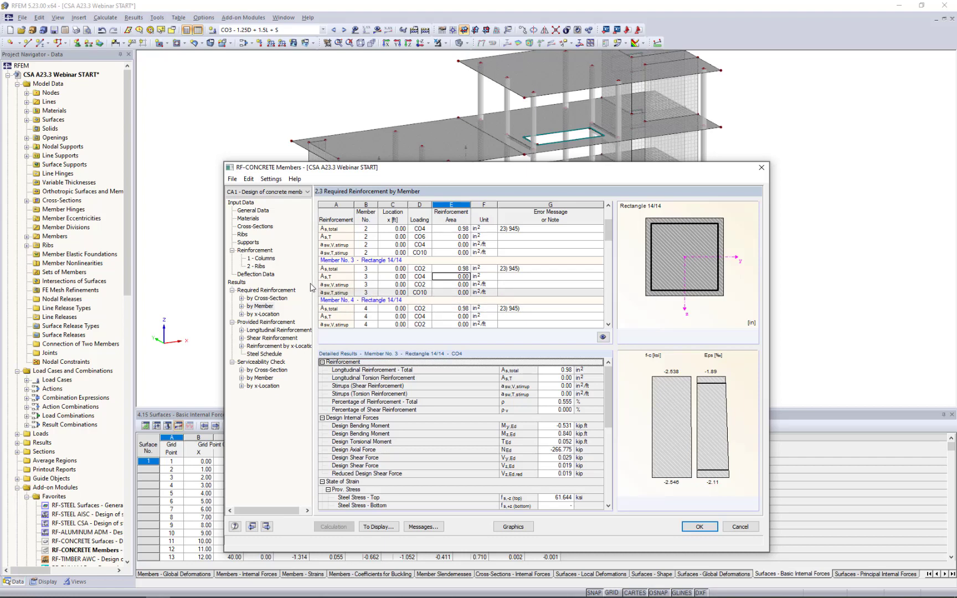
Examine the provided longitudinal reinforcement of the columns and of rib member 30, including their 3D bar layouts.
left_click(280, 332)
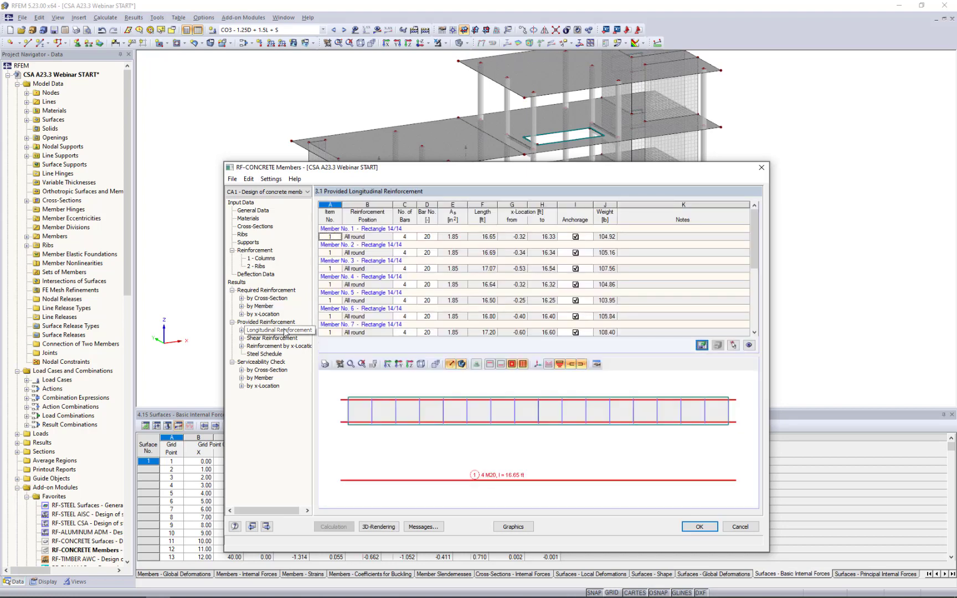
left_click_drag(441, 171, 417, 96)
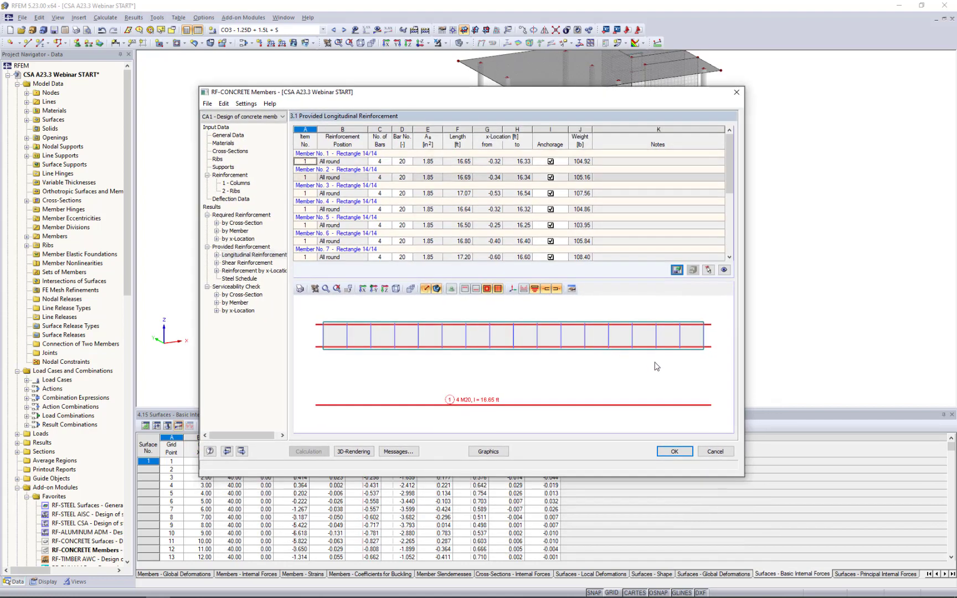
middle_click_drag(654, 363, 457, 377, "ctrl")
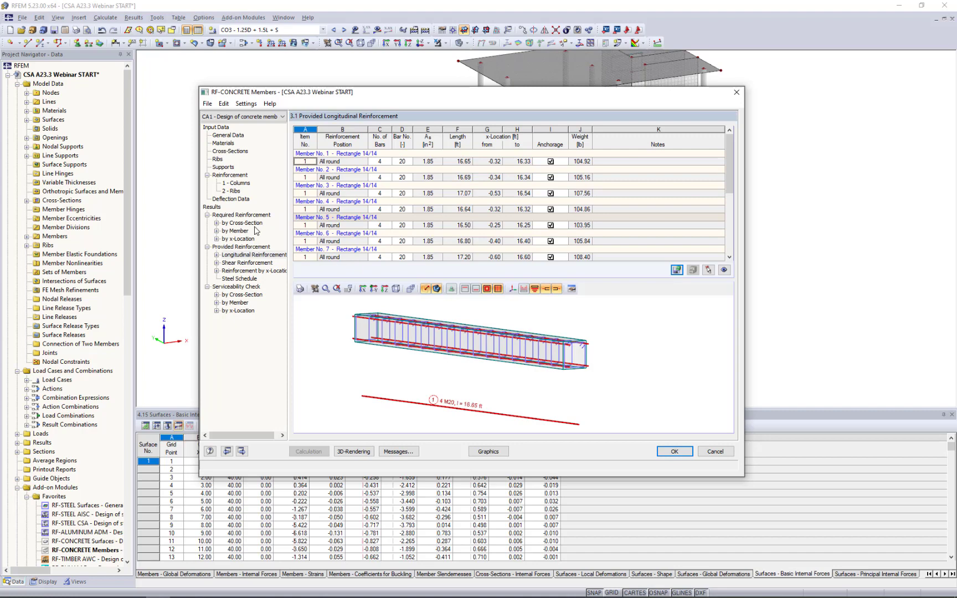
left_click(402, 225)
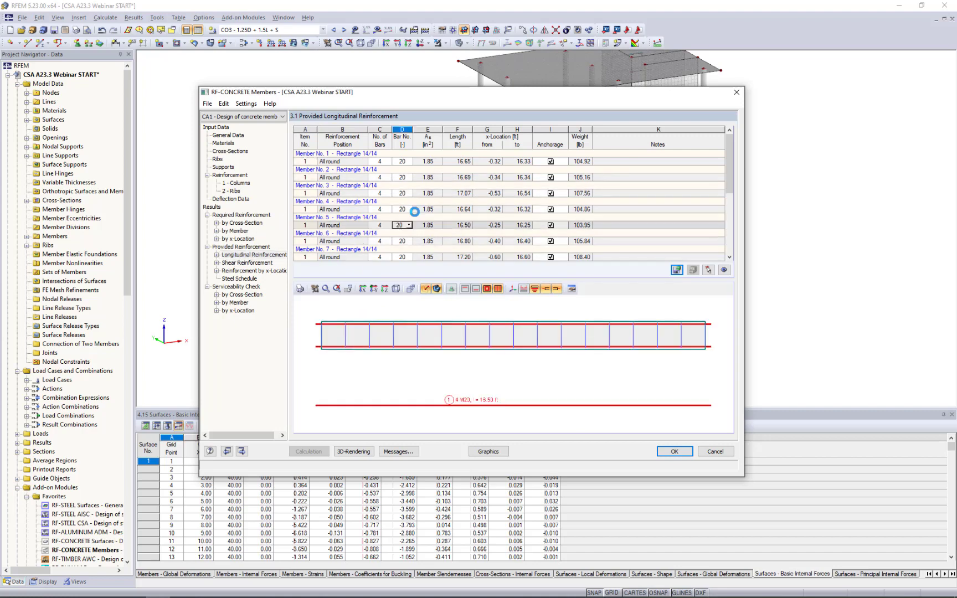
scroll(431, 232, "down", 4)
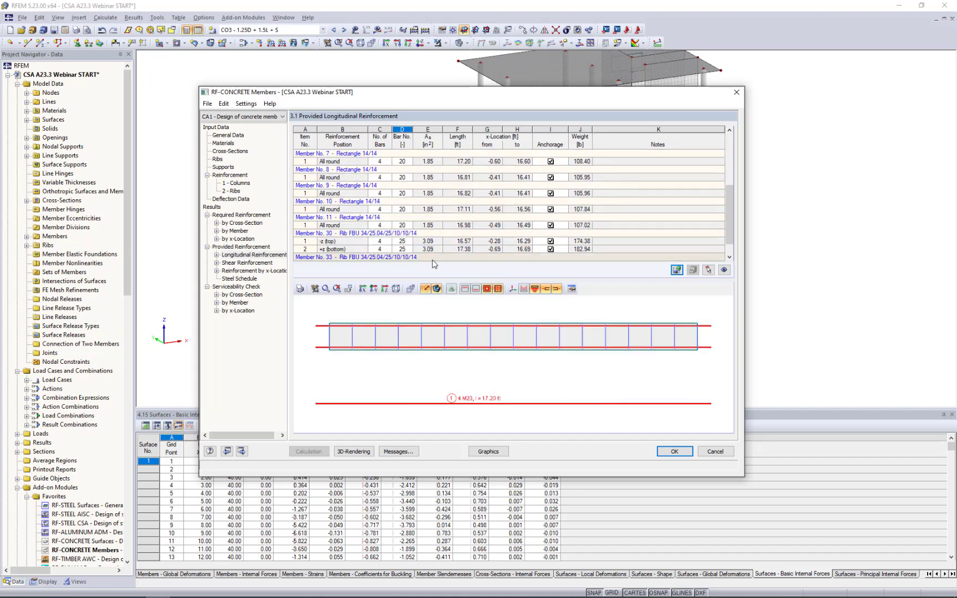
left_click(426, 241)
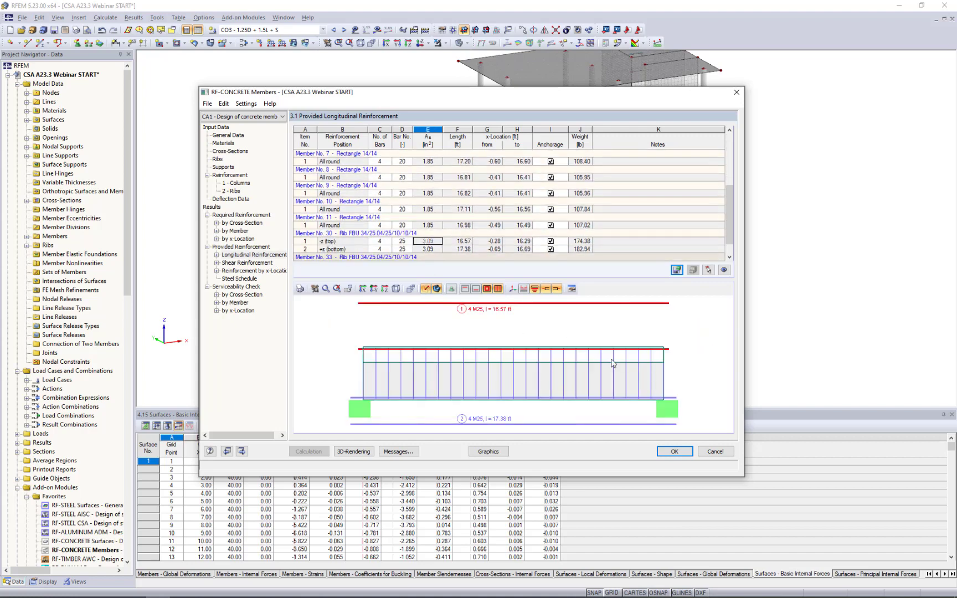
middle_click_drag(495, 383, 554, 368, "ctrl")
scroll(553, 368, "down", 3)
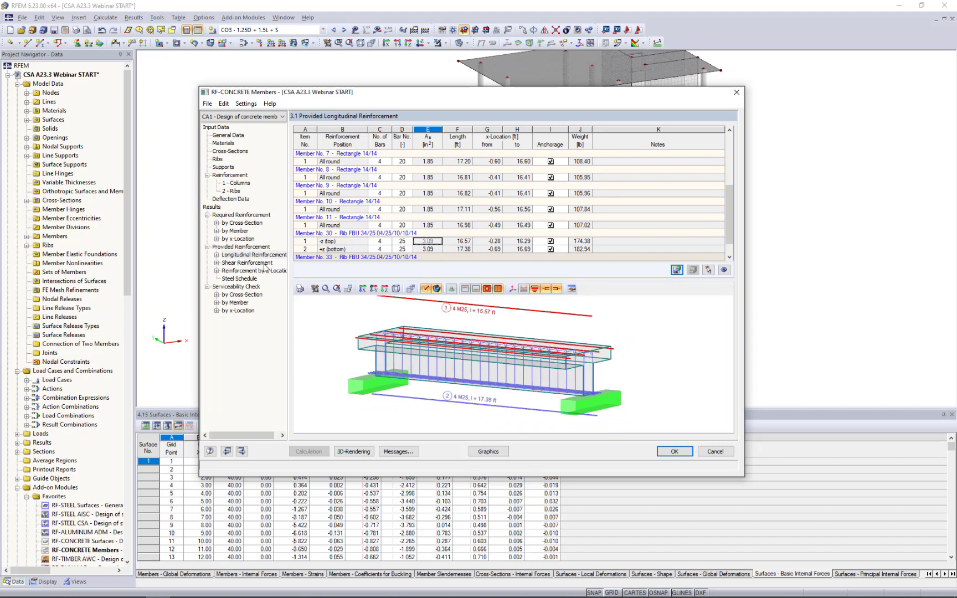
Examine the provided shear reinforcement of member 1 in 3D, in the table's preview and in a separate enlarged view.
left_click(247, 263)
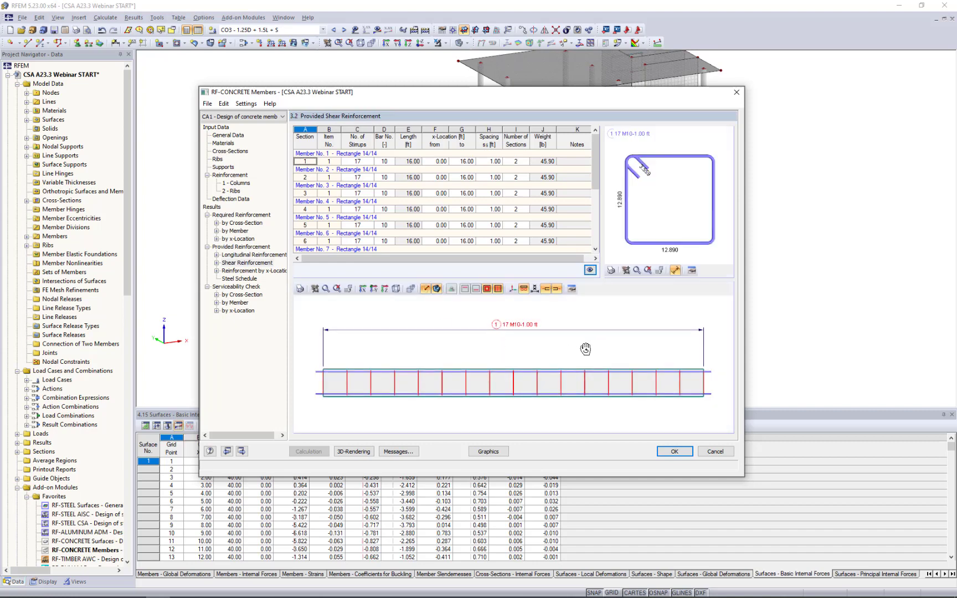
middle_click_drag(582, 349, 494, 357, "ctrl")
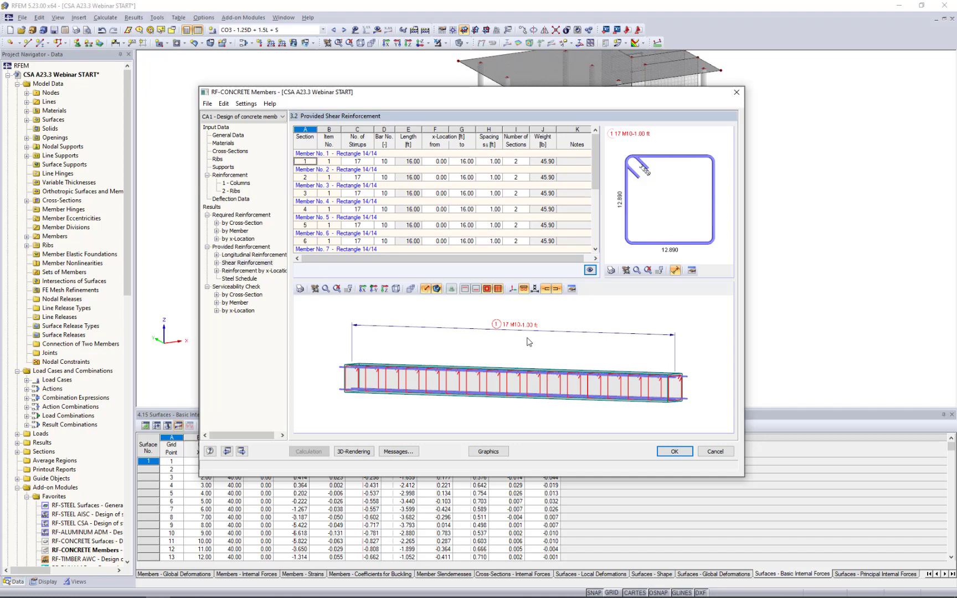
scroll(532, 363, "down", 2)
mouse_move(532, 362)
middle_mouse_down("ctrl")
mouse_move(551, 380)
mouse_move(519, 348)
middle_mouse_up("ctrl")
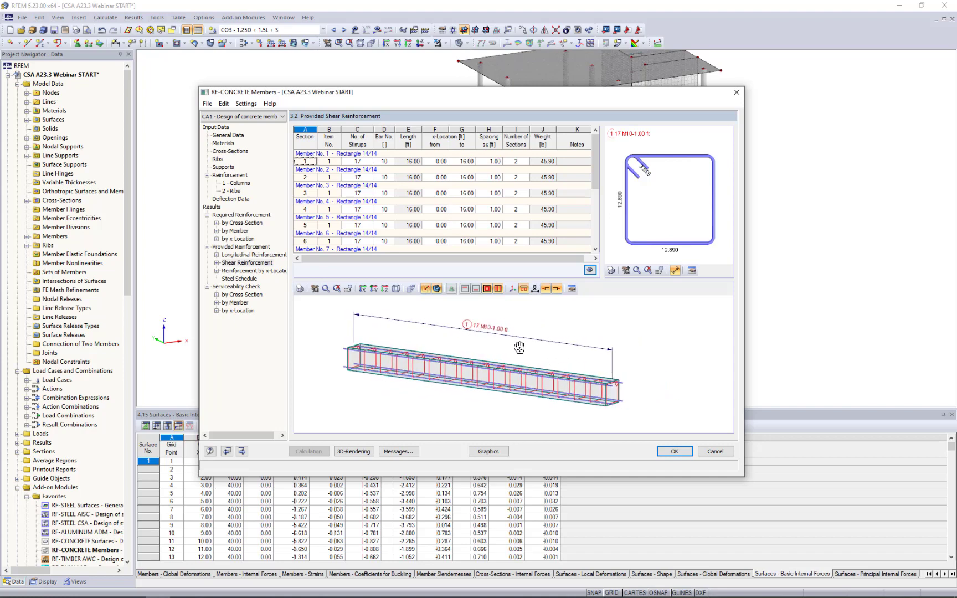
double_click(551, 320)
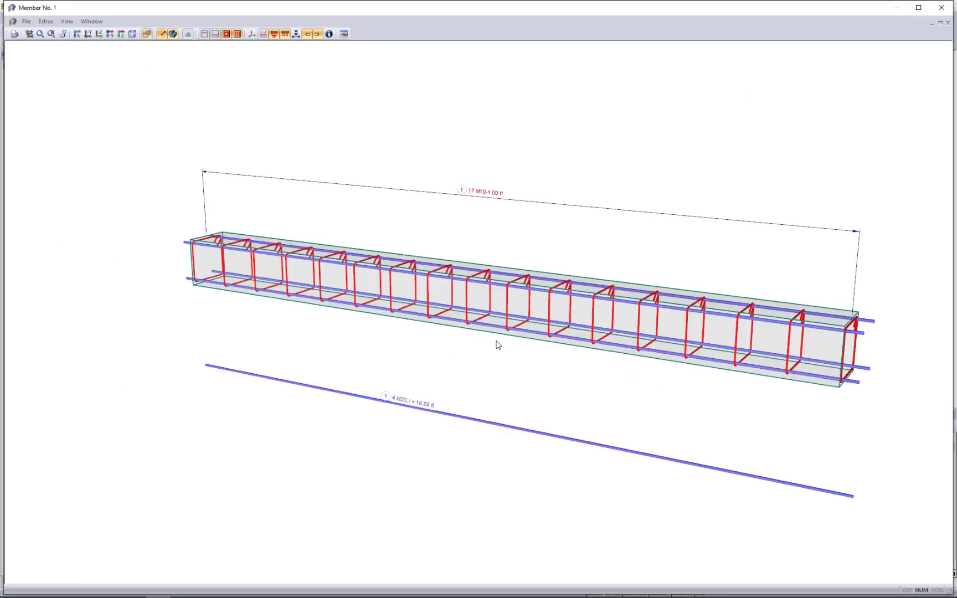
middle_click_drag(543, 352, 520, 351)
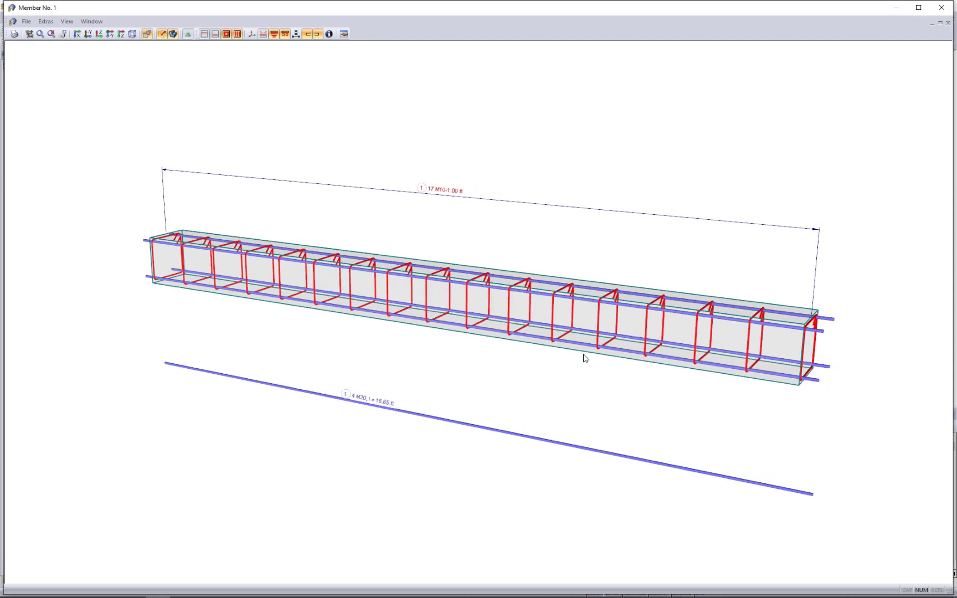
middle_click_drag(619, 368, 578, 359, "ctrl")
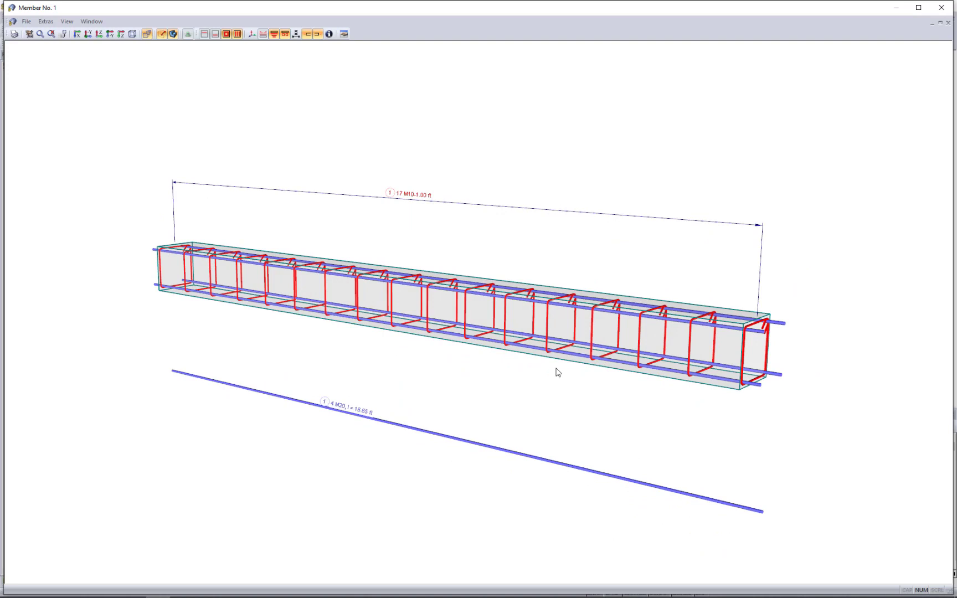
Set member 1's stirrup spacing to 0.84 ft in the enlarged reinforcement view and close that view.
double_click(414, 198)
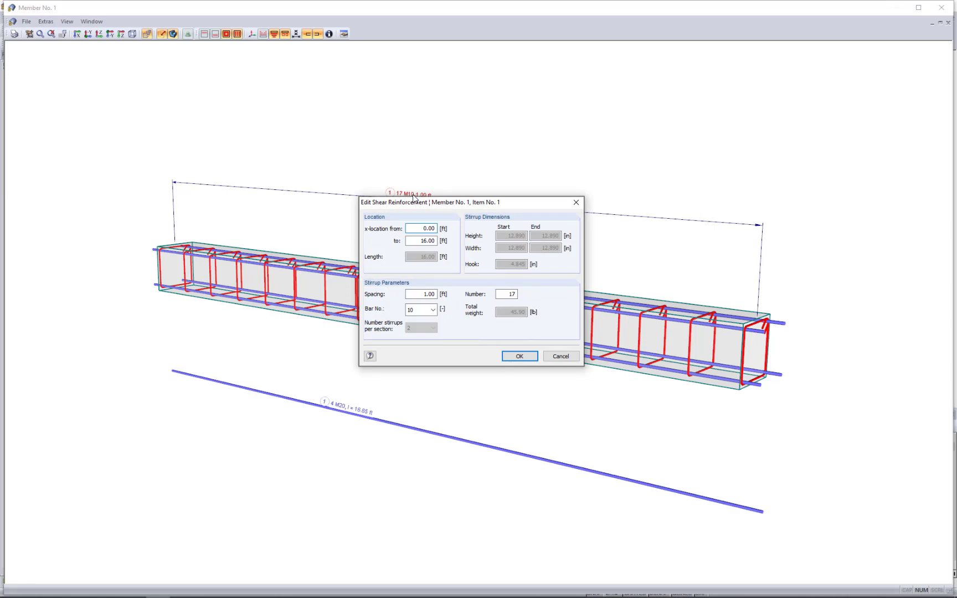
key("Tab")
key("Tab")
type("0.")
left_click(522, 357)
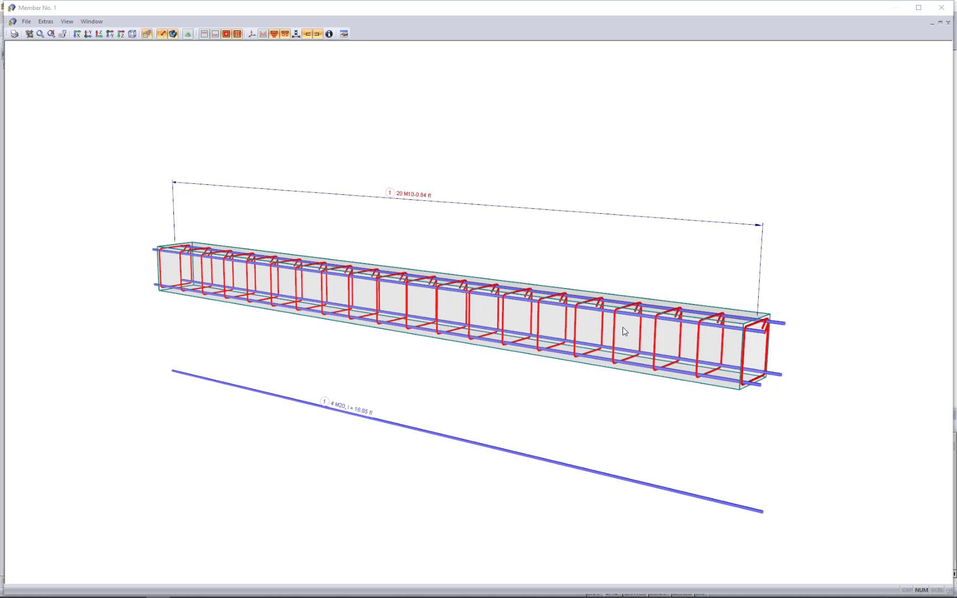
left_click(942, 9)
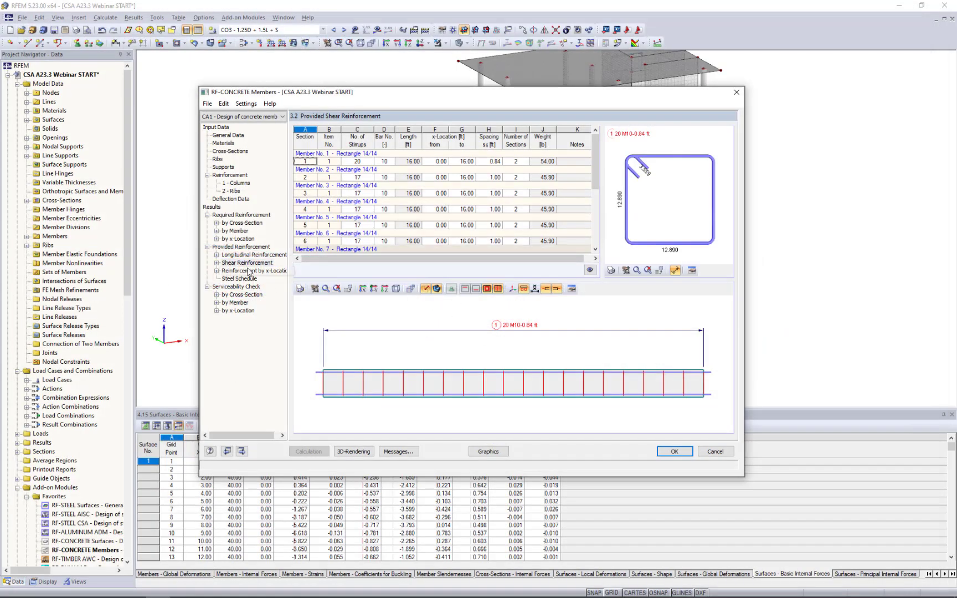
Recalculate the provided safety with the modified stirrups, and check the provided reinforcement by x-location and the shear reinforcement.
left_click(245, 270)
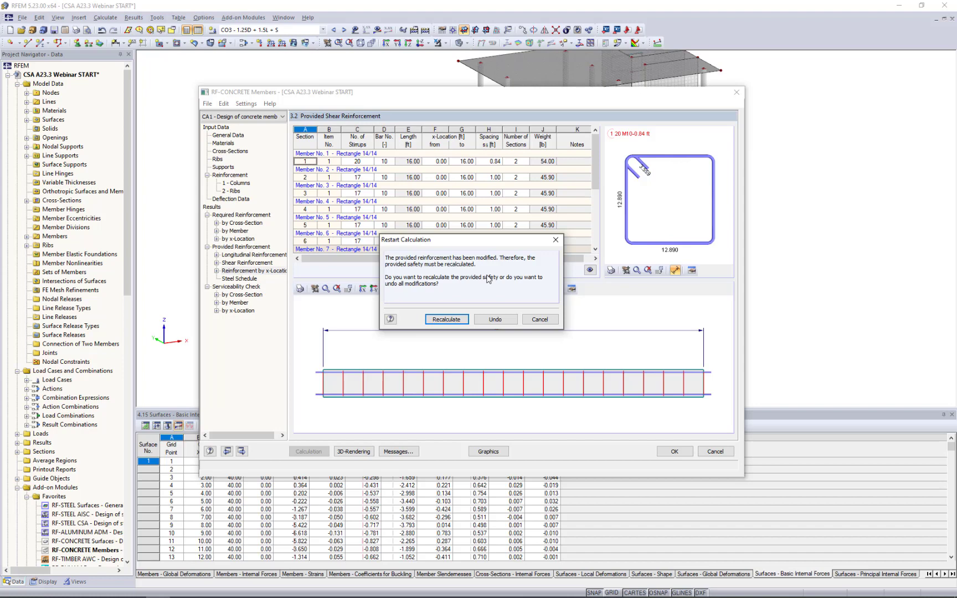
left_click(447, 319)
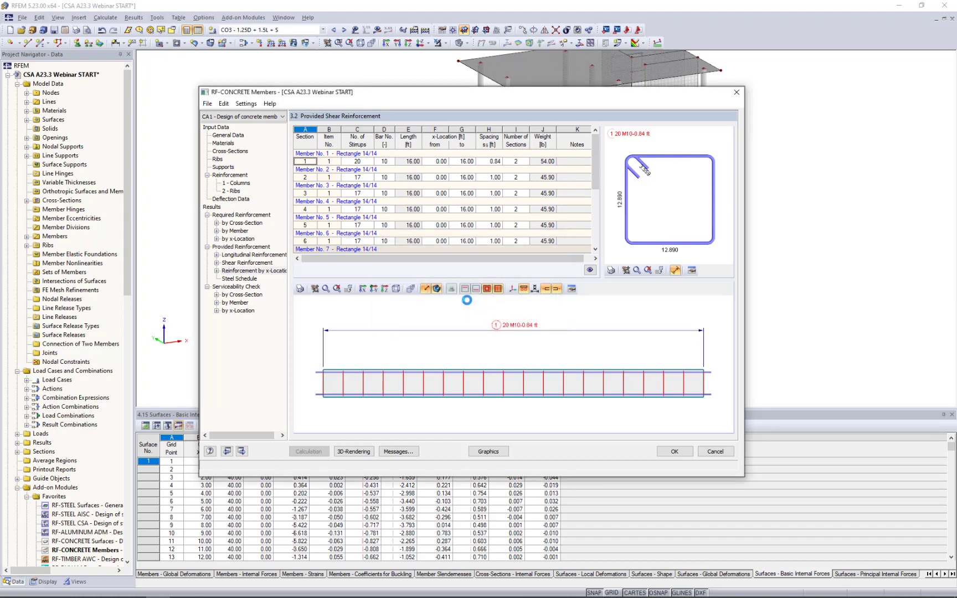
left_click(257, 271)
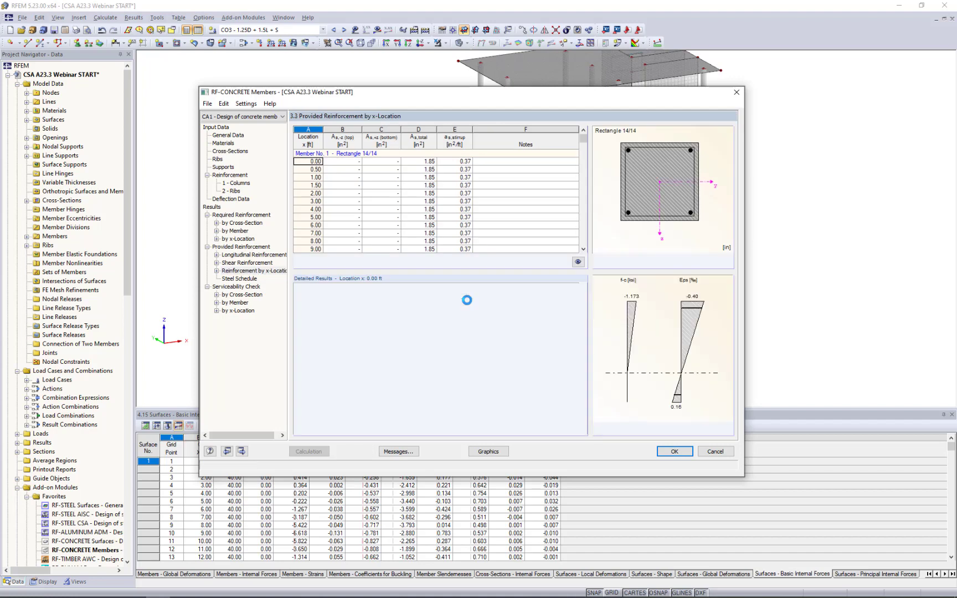
left_click(247, 262)
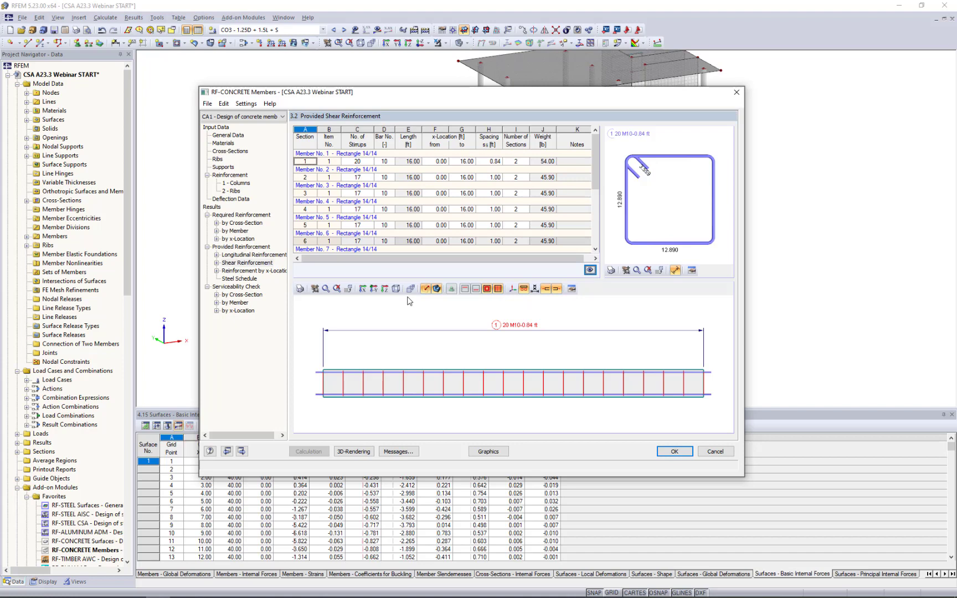
Review the serviceability check by member, comparing existing and limit values and the design ratios.
left_click(238, 303)
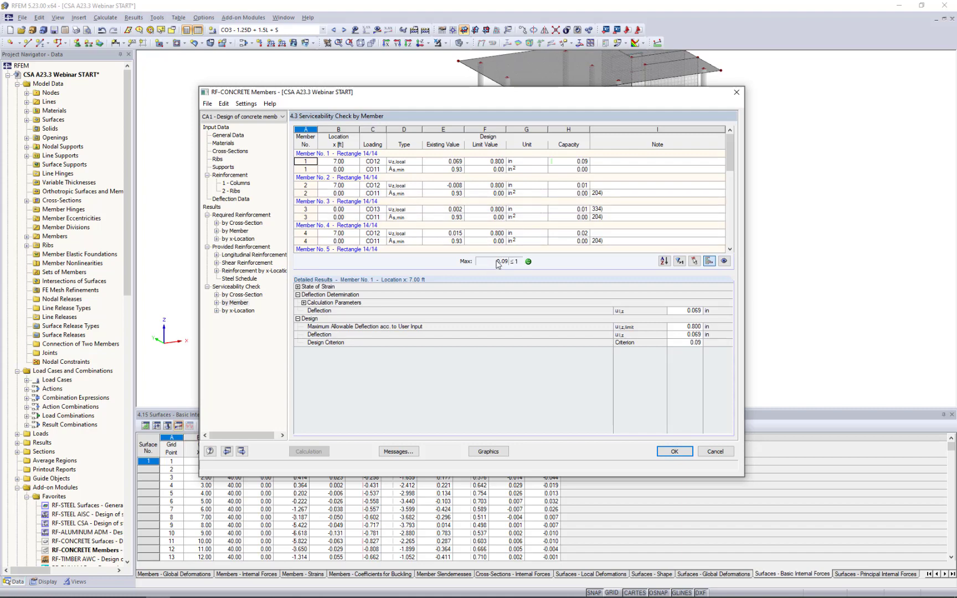
scroll(567, 186, "down", 1)
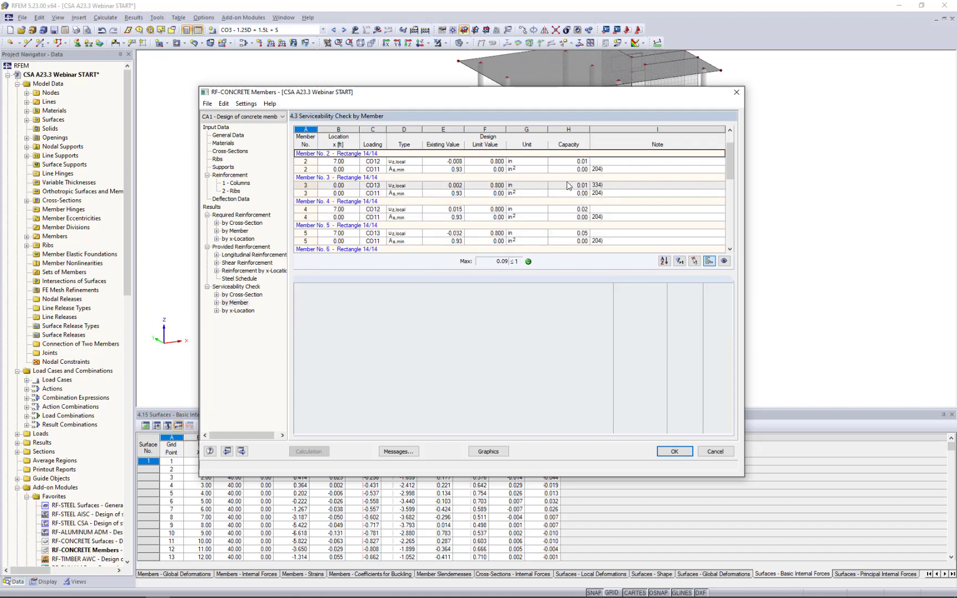
scroll(567, 186, "up", 1)
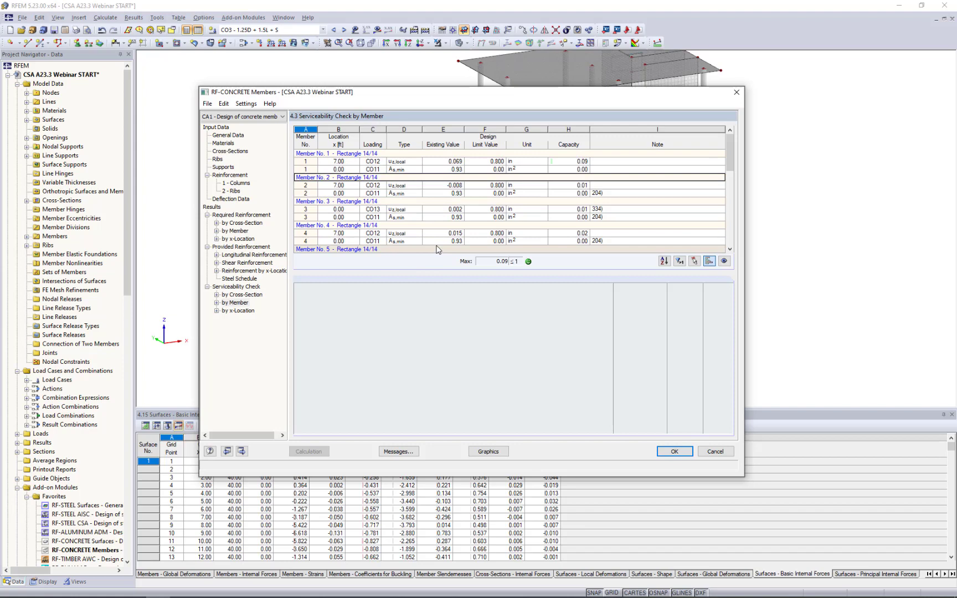
Display the concrete member design results graphically on the model and turn off the reinforcement rendering.
left_click(489, 451)
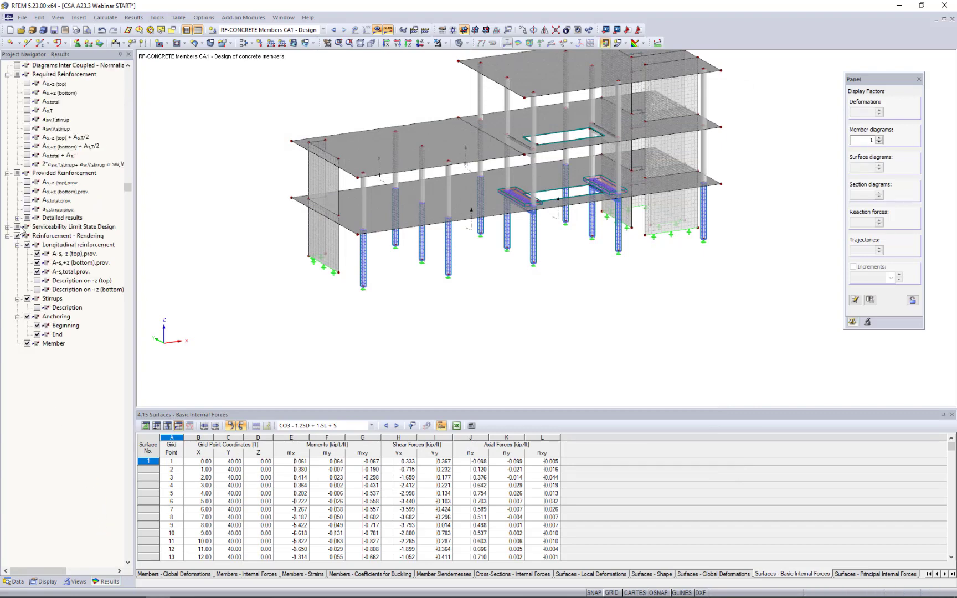
left_click(17, 236)
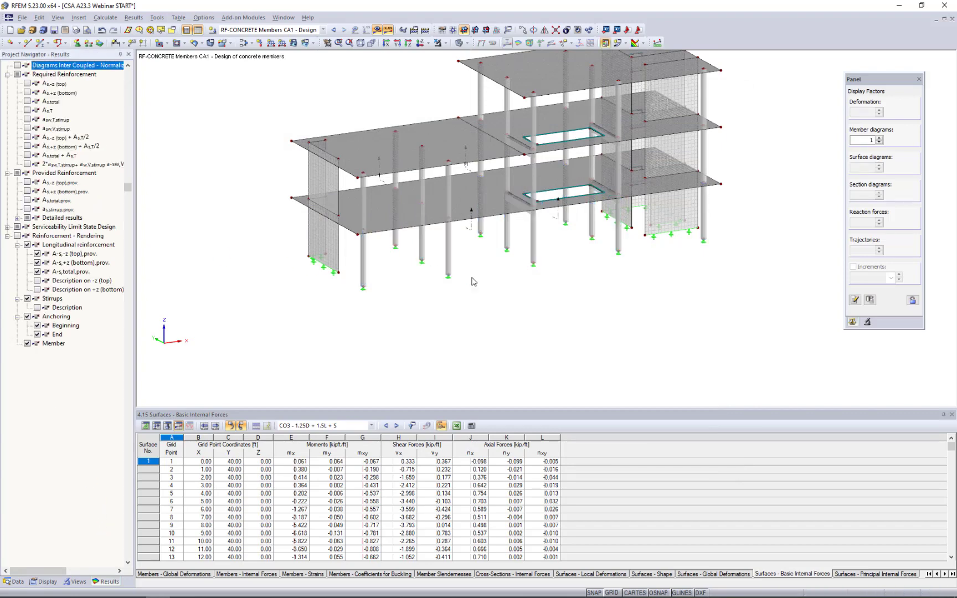
Isolate the three neighbouring ground-floor columns between the end wall and the slab opening using visibility by selected objects.
middle_click_drag(430, 264, 402, 226, "ctrl")
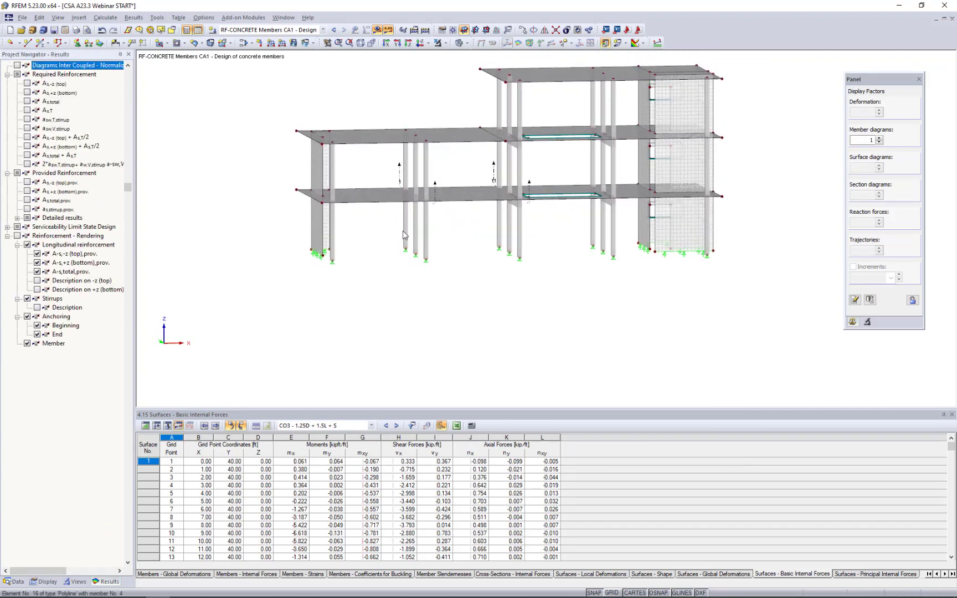
scroll(401, 221, "up", 1)
scroll(402, 219, "up", 5)
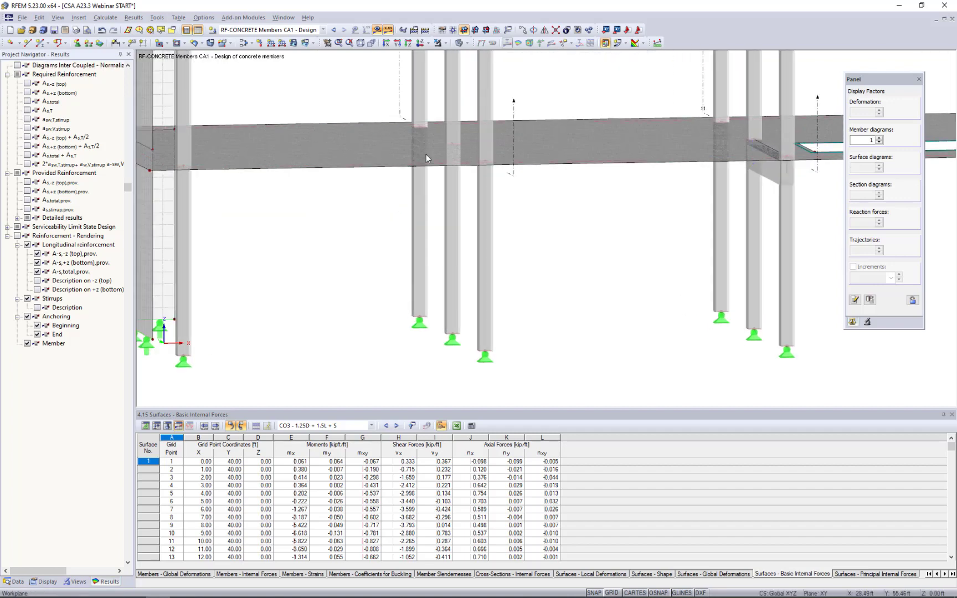
left_click_drag(369, 105, 533, 390)
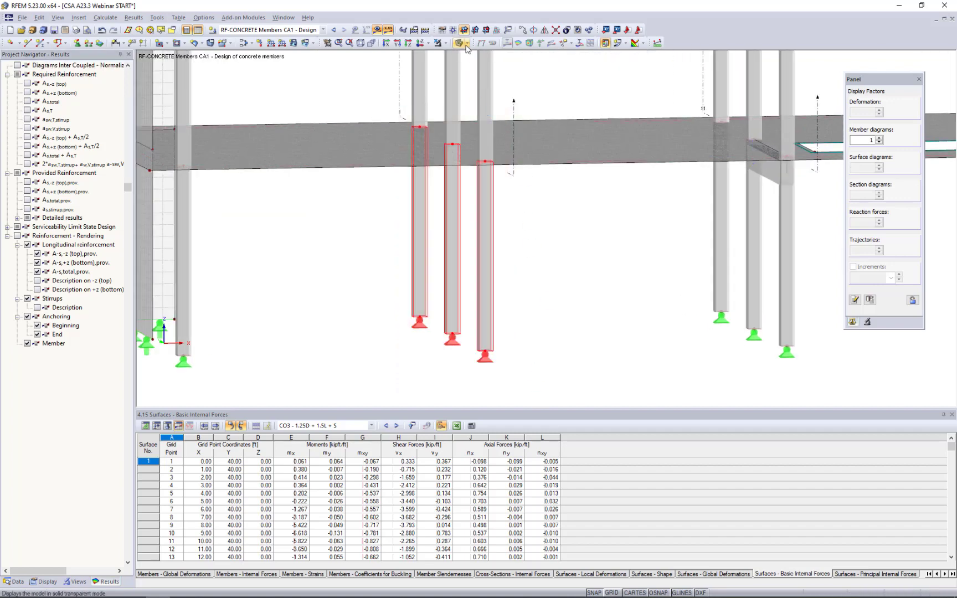
left_click(445, 44)
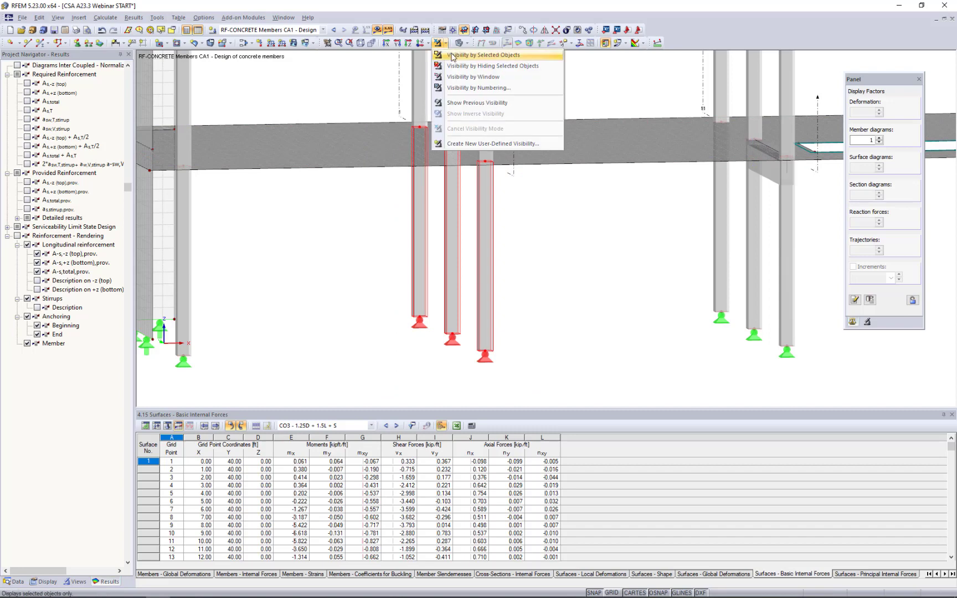
left_click(451, 55)
left_click(529, 232)
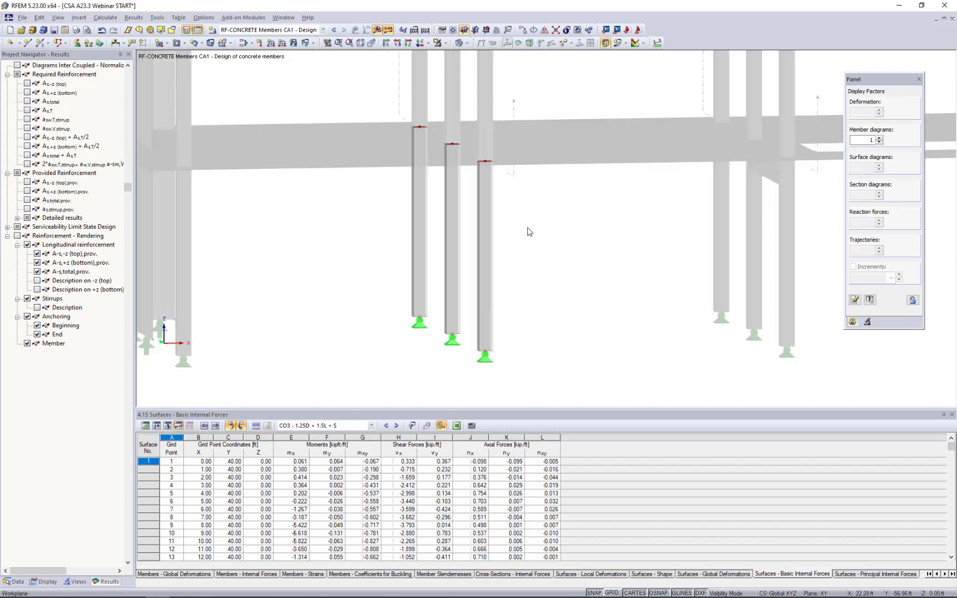
Compare the required and provided total reinforcement (As,total) diagrams on the isolated columns and turn both off.
middle_click_drag(586, 248, 595, 253, "ctrl")
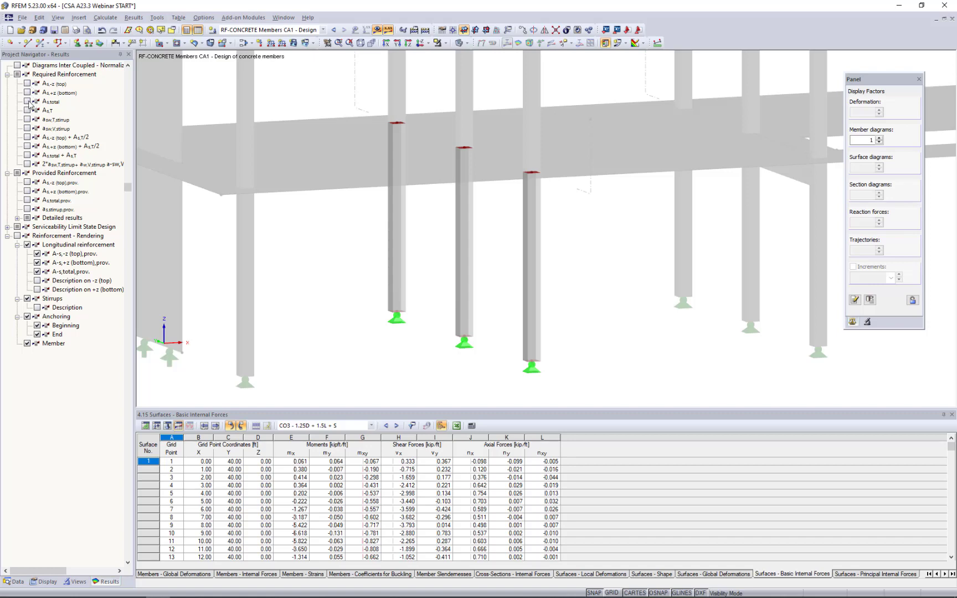
left_click(28, 102)
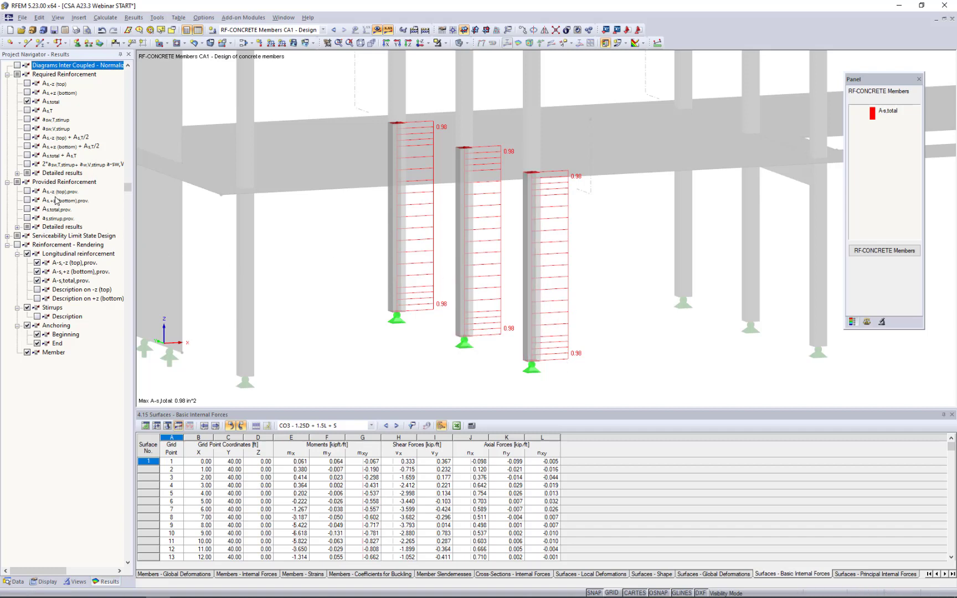
left_click(27, 210)
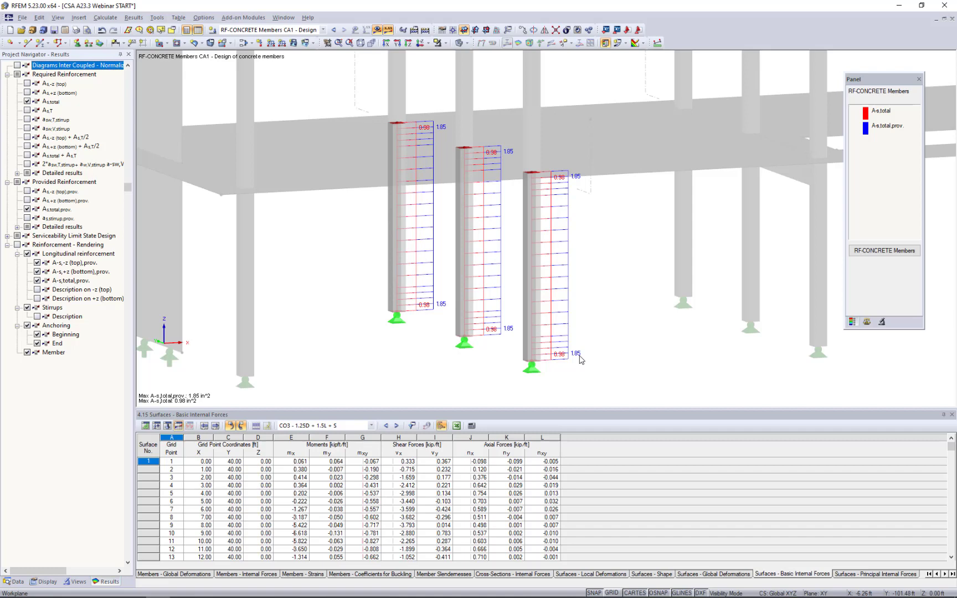
left_click(27, 209)
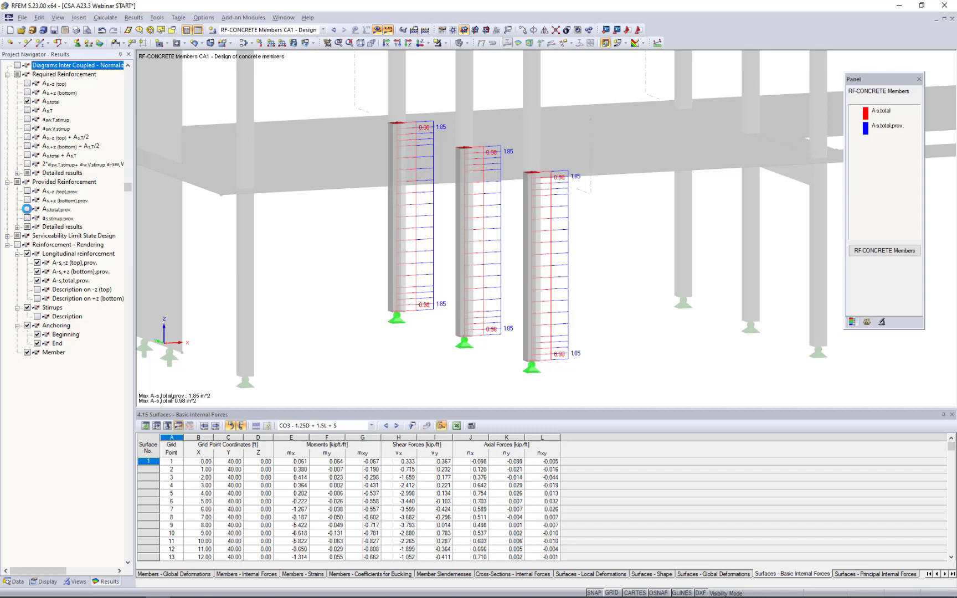
left_click(27, 101)
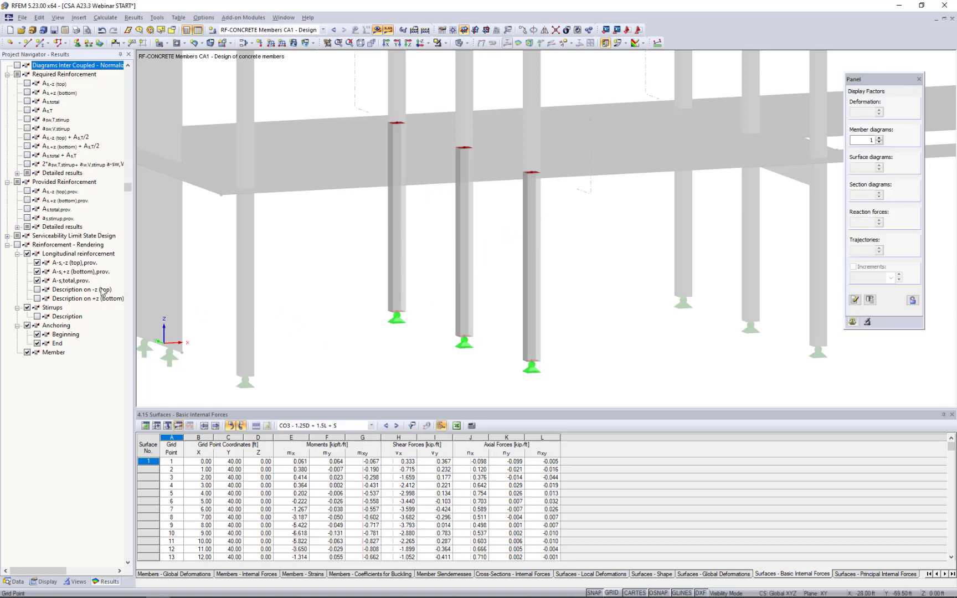
Turn on the reinforcement rendering and inspect the longitudinal bars and stirrups in the isolated columns.
left_click(17, 235)
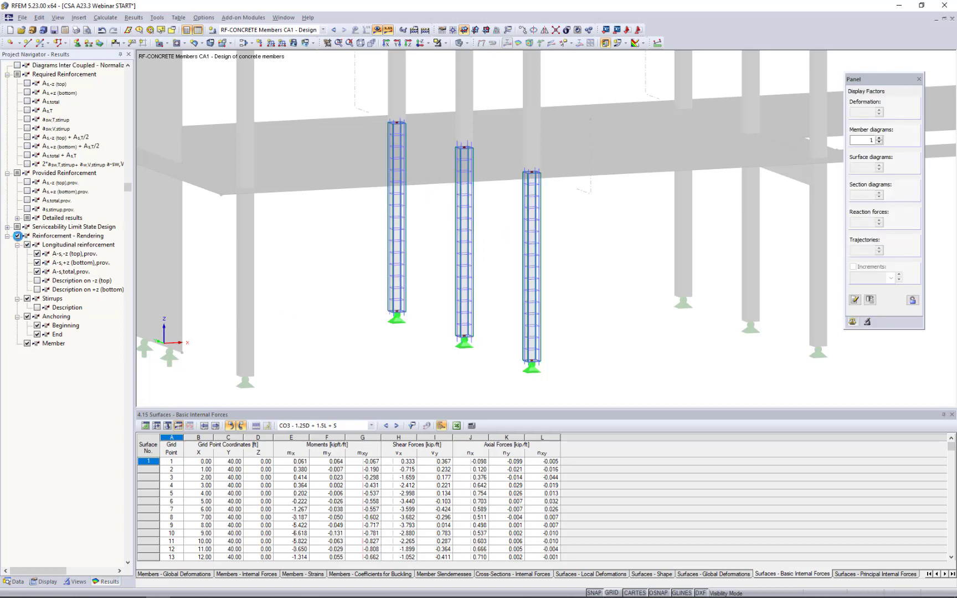
scroll(519, 205, "up", 2)
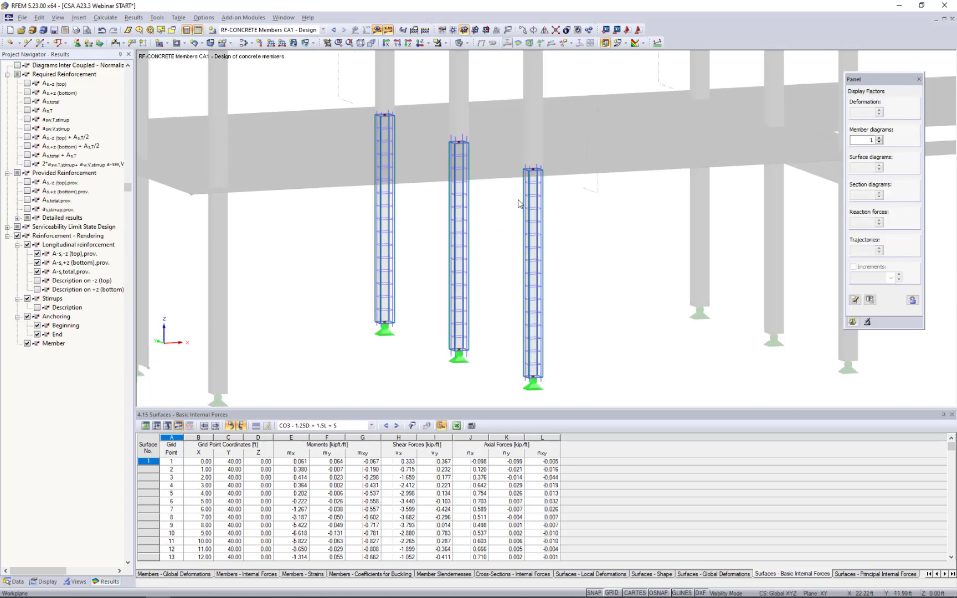
mouse_move(581, 250)
middle_mouse_down("ctrl")
mouse_move(544, 209)
mouse_move(612, 257)
mouse_move(577, 252)
middle_mouse_up("ctrl")
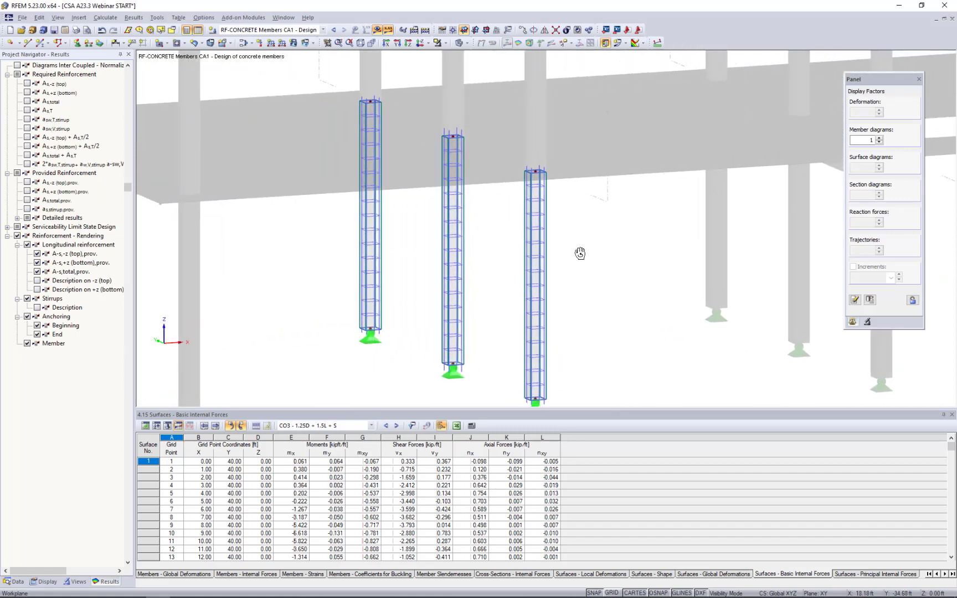
Cancel the visibility mode and examine the rendered reinforcement of all ground-floor columns and ribs.
left_click(445, 45)
left_click(459, 129)
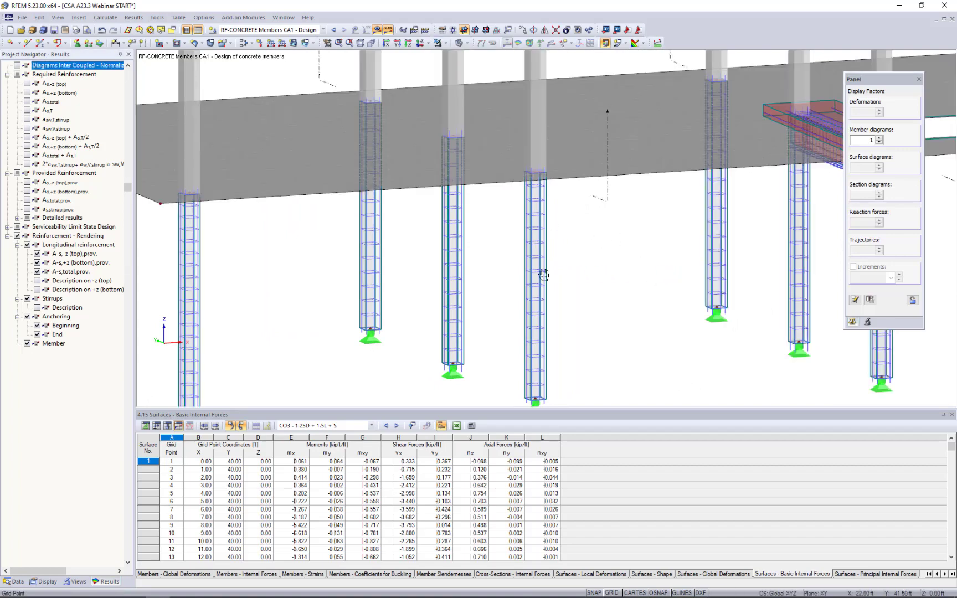
middle_click_drag(472, 272, 369, 276)
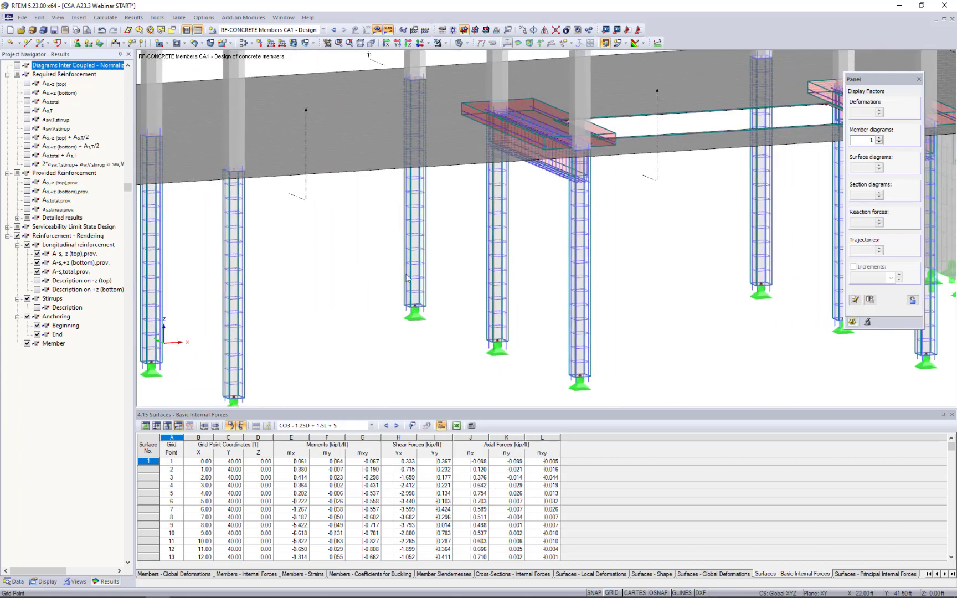
middle_click_drag(532, 242, 561, 221, "ctrl")
scroll(562, 156, "up", 4)
scroll(562, 221, "down", 6)
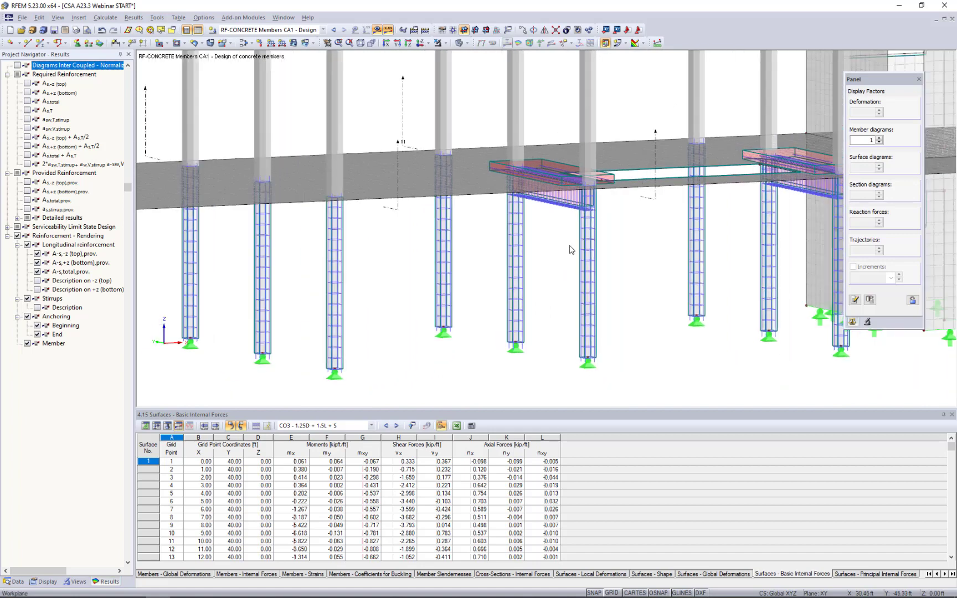
scroll(571, 249, "down", 2)
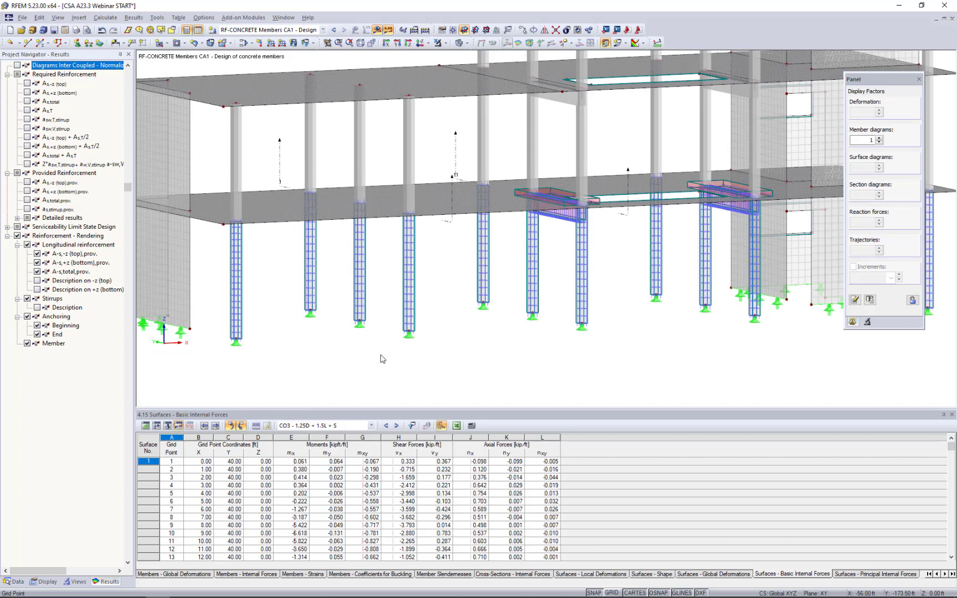
scroll(380, 358, "up", 1)
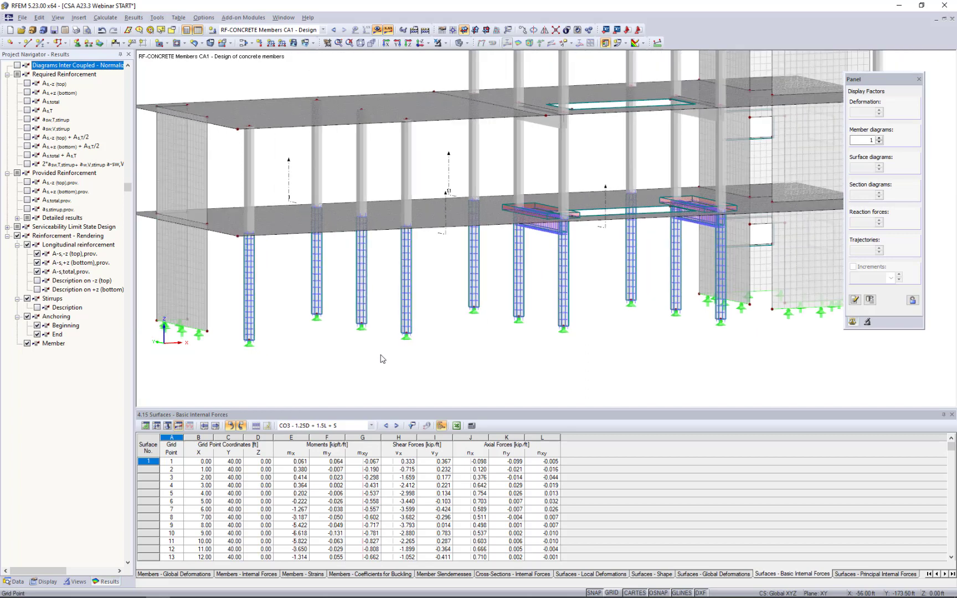
Hide the member design results and open the RF-CONCRETE Surfaces add-on module.
left_click(376, 30)
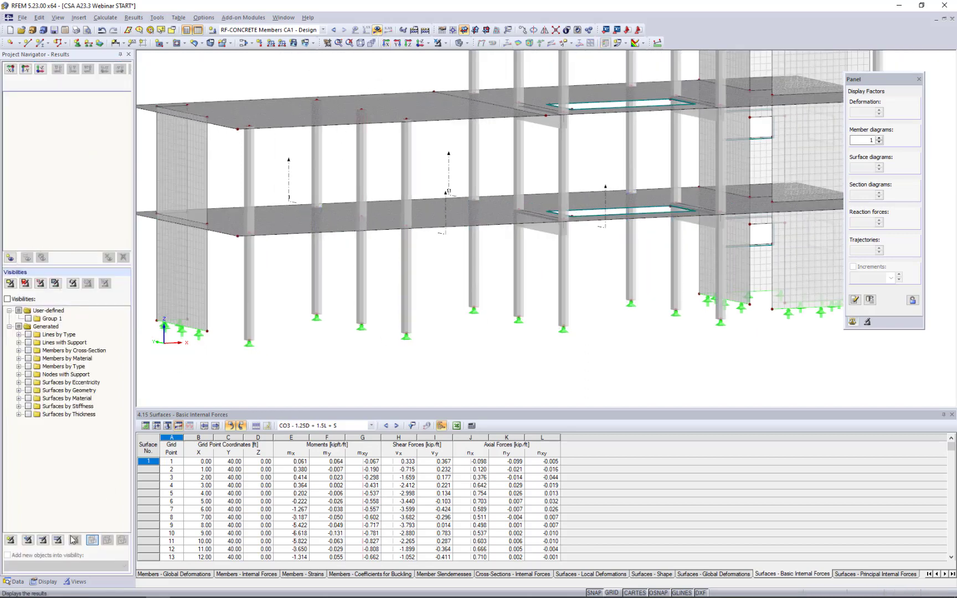
left_click(22, 581)
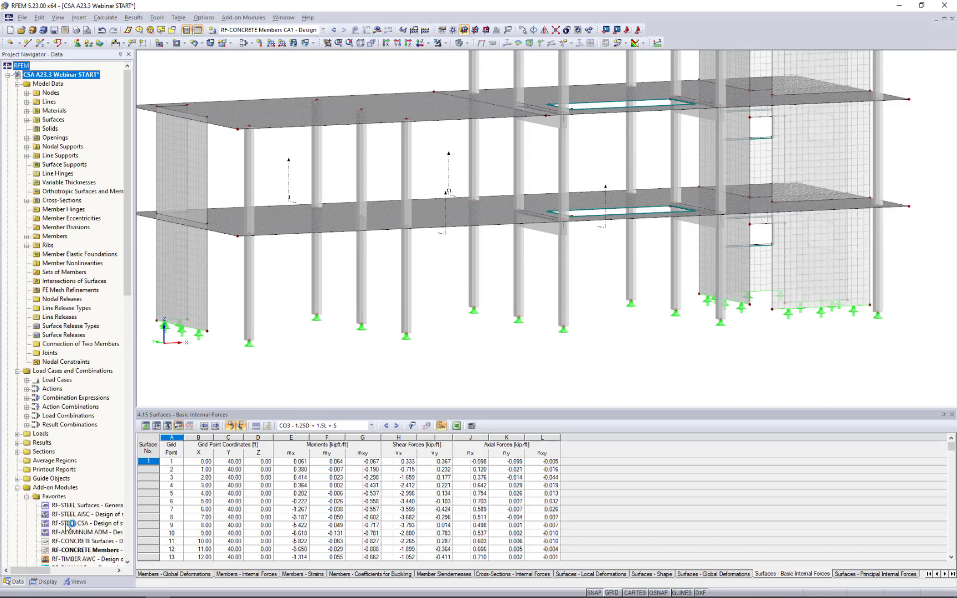
scroll(70, 523, "down", 1)
scroll(69, 523, "down", 2)
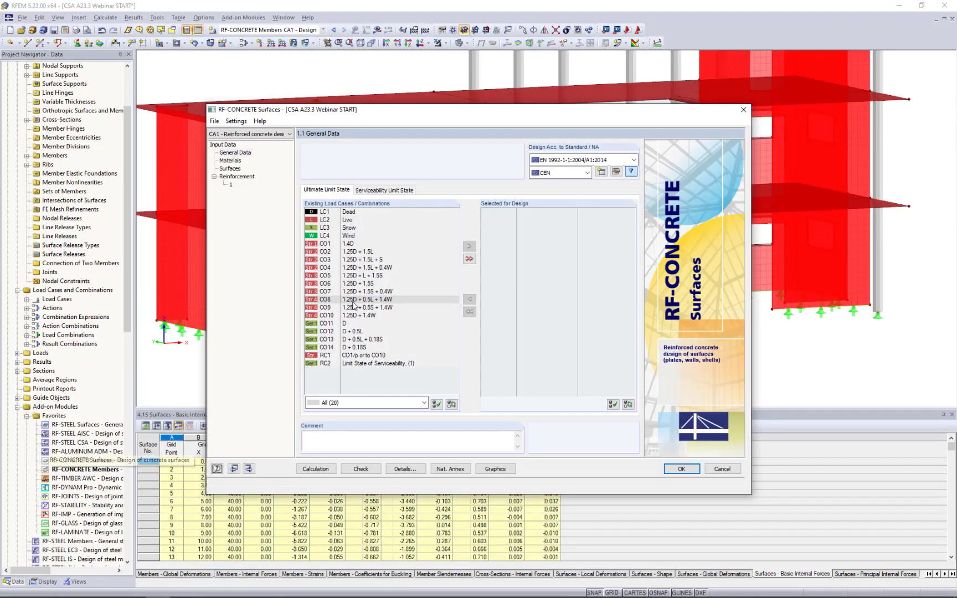
Set the surface design standard to CSA A23.3-19 and select combinations CO1 to CO10 for ultimate limit state design.
left_click(559, 160)
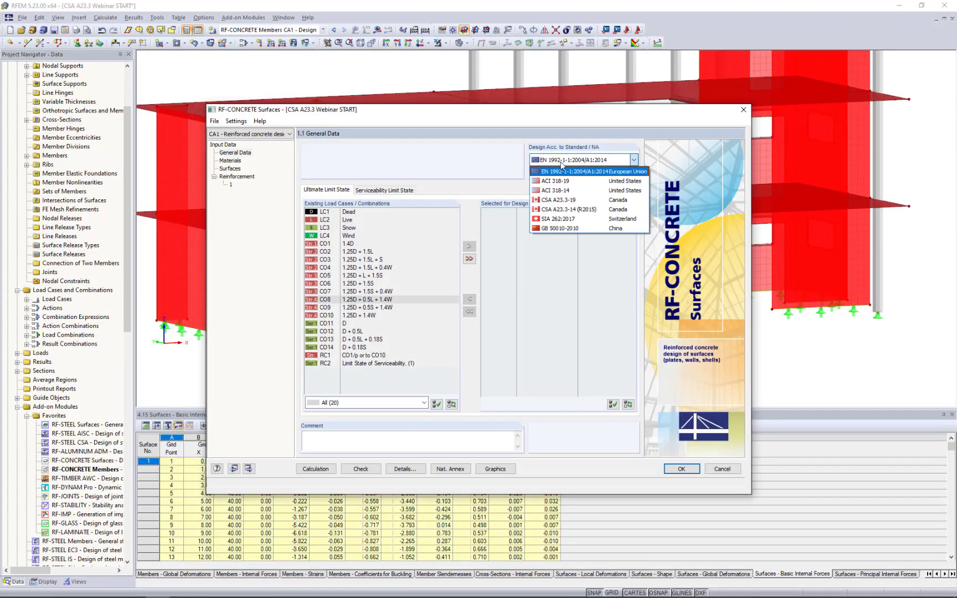
left_click(564, 203)
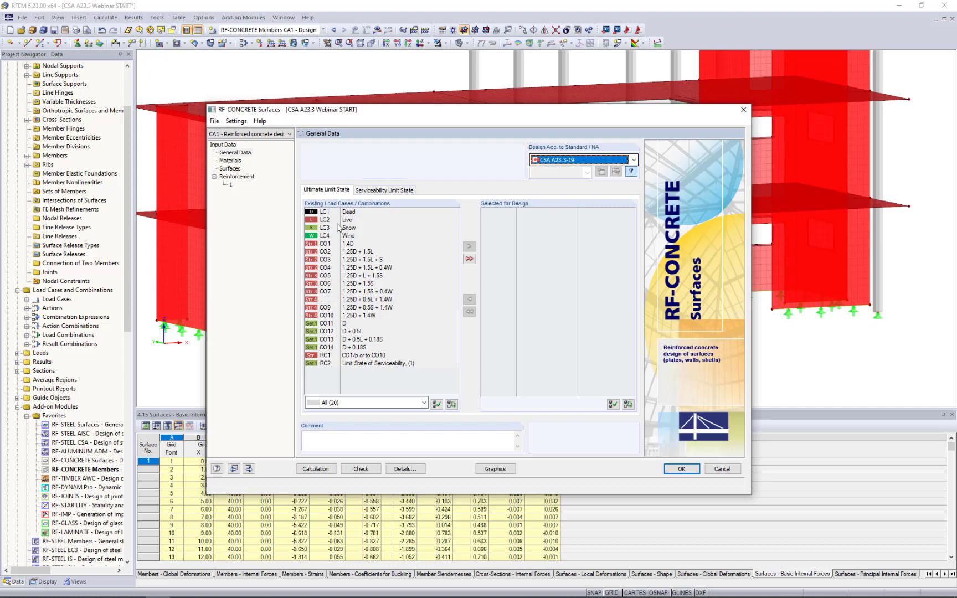
left_click(338, 245)
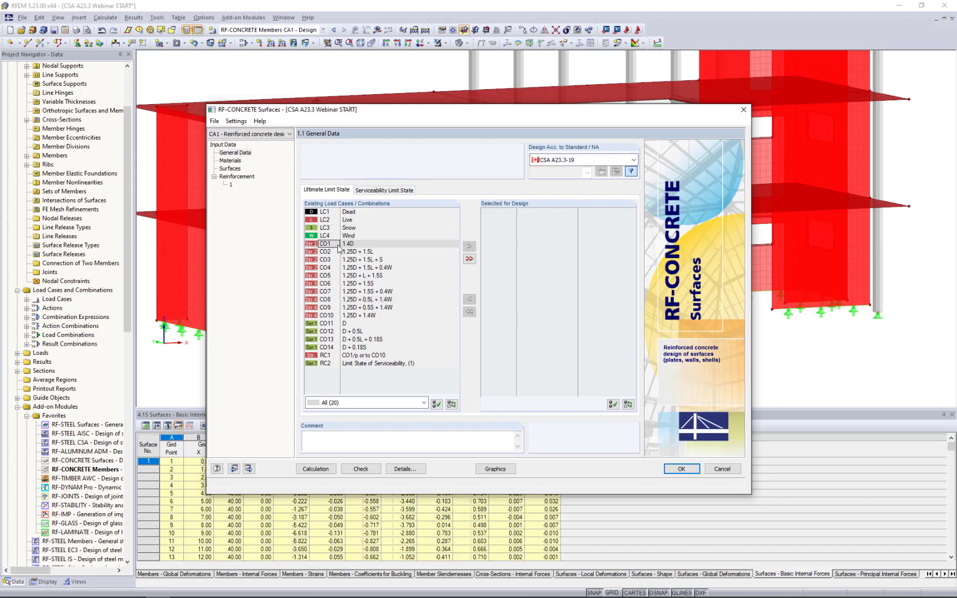
left_click(345, 317, "shift")
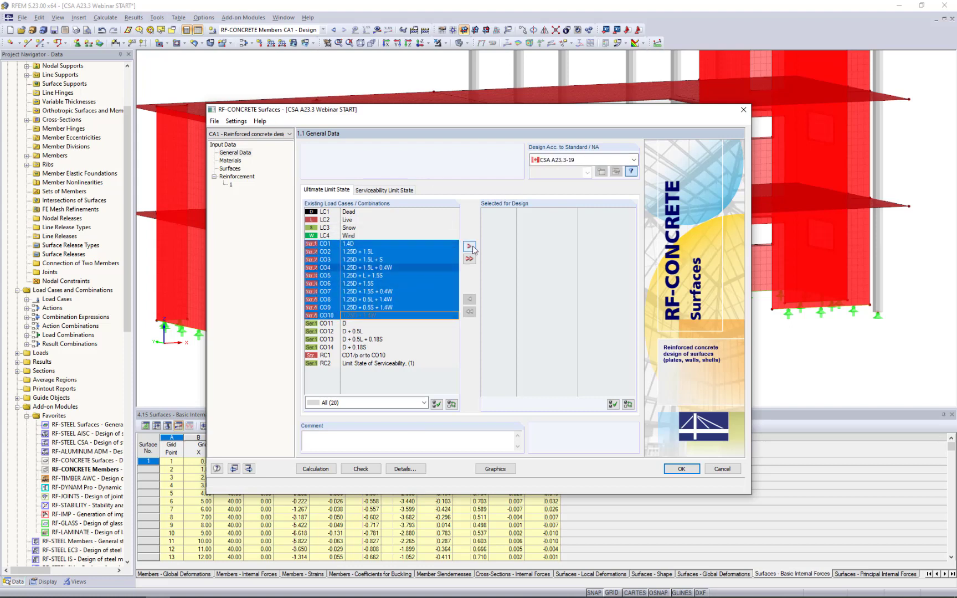
left_click(469, 246)
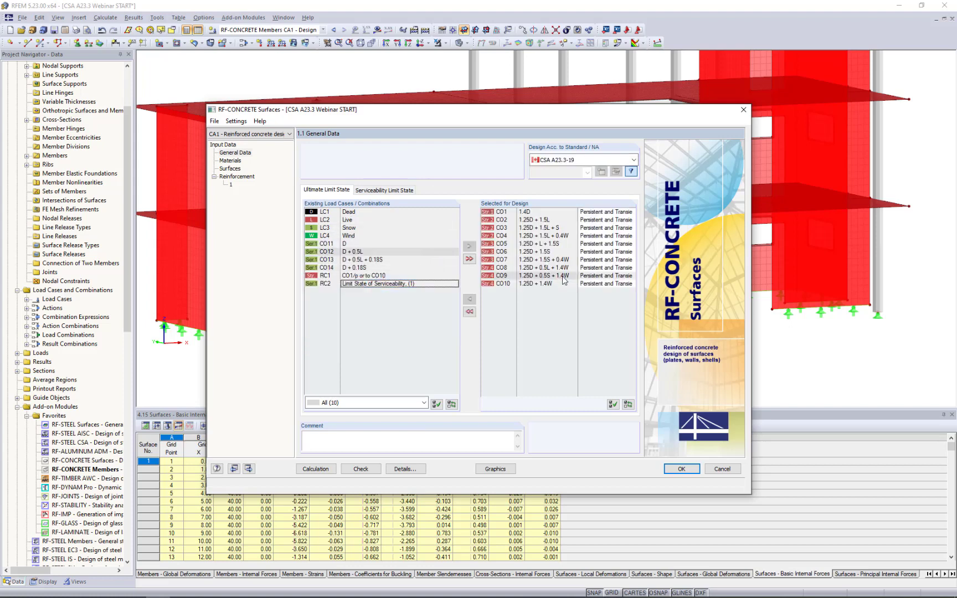
Select combinations CO11 to CO14 for the serviceability limit state design of the surfaces.
left_click(393, 190)
scroll(388, 249, "down", 1)
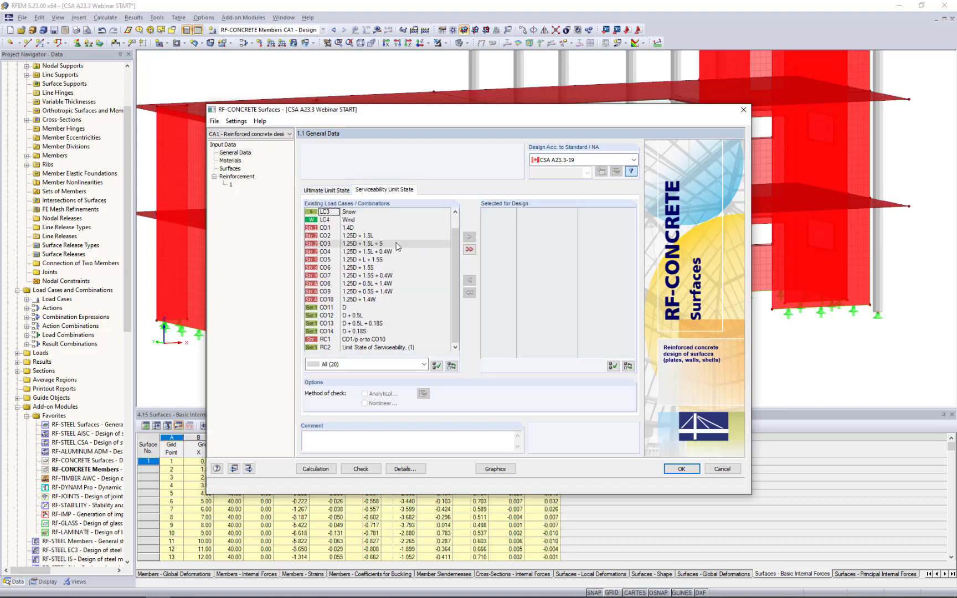
left_click(346, 308)
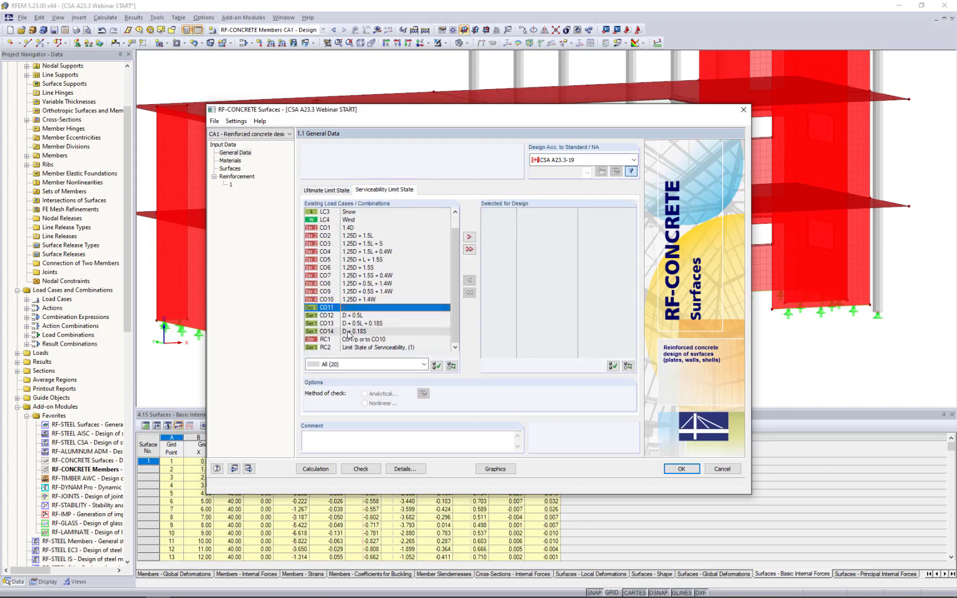
left_click(347, 333, "shift")
left_click(468, 237)
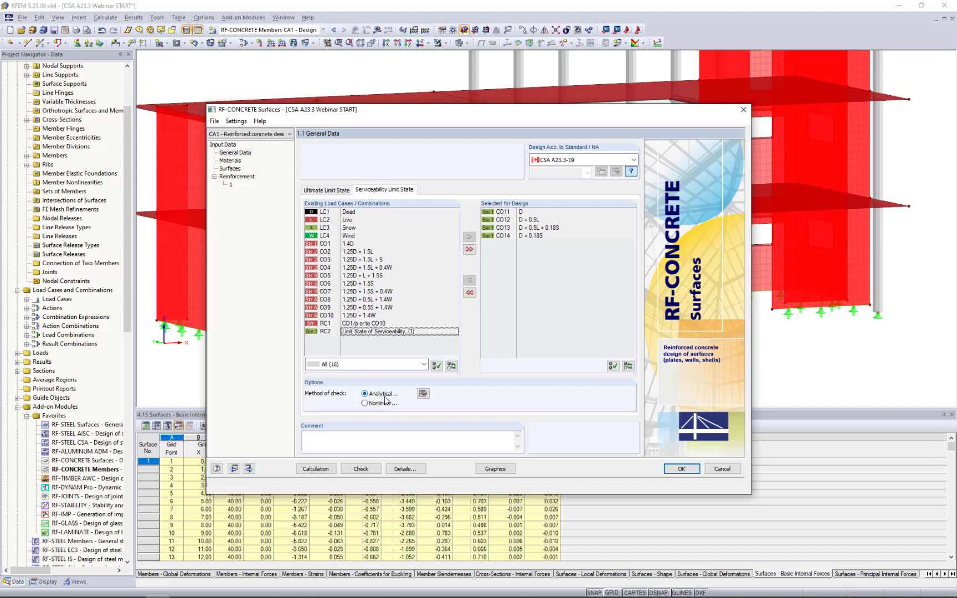
Enable the deflection check with long-term deflection acc. to 9.8.2.5 in the analytical serviceability method settings.
left_click(422, 393)
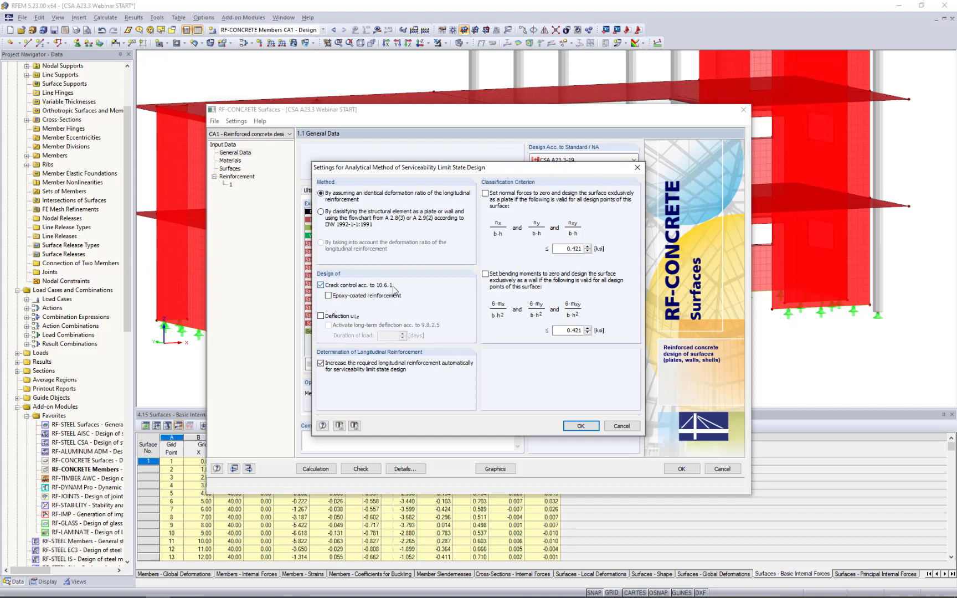
left_click(321, 316)
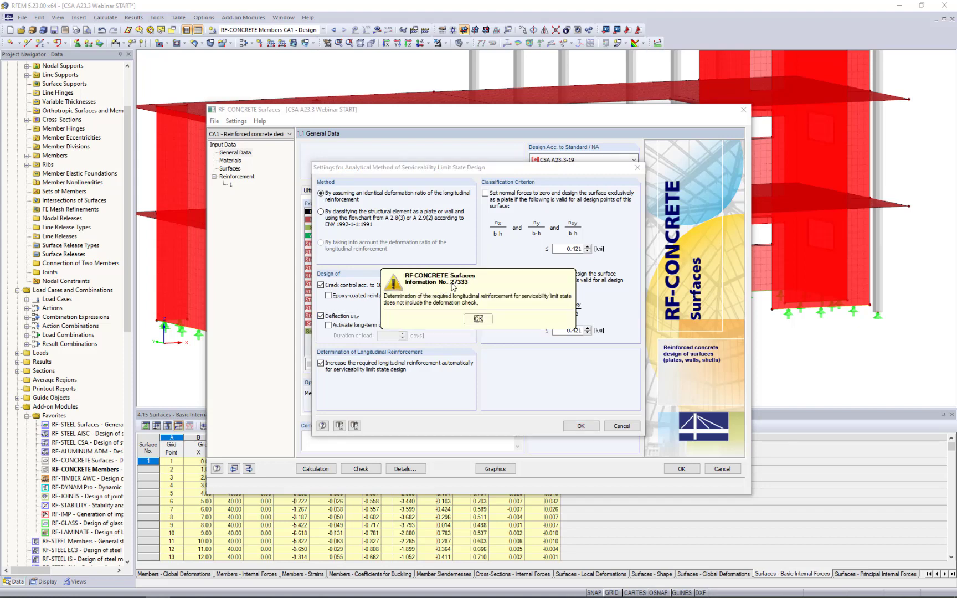
mouse_move(452, 285)
left_mouse_down()
mouse_move(481, 280)
mouse_move(462, 277)
left_mouse_up()
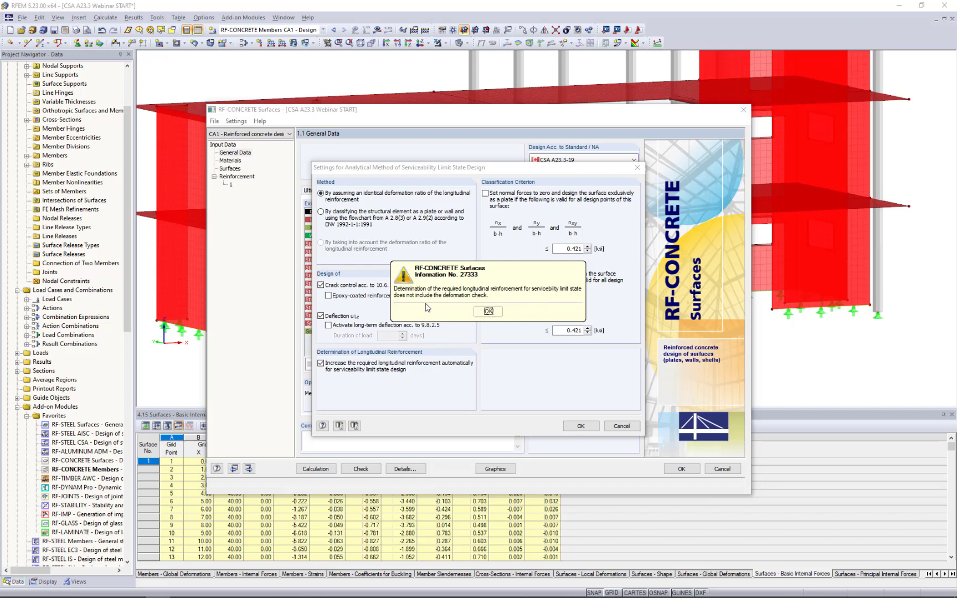
left_click(487, 312)
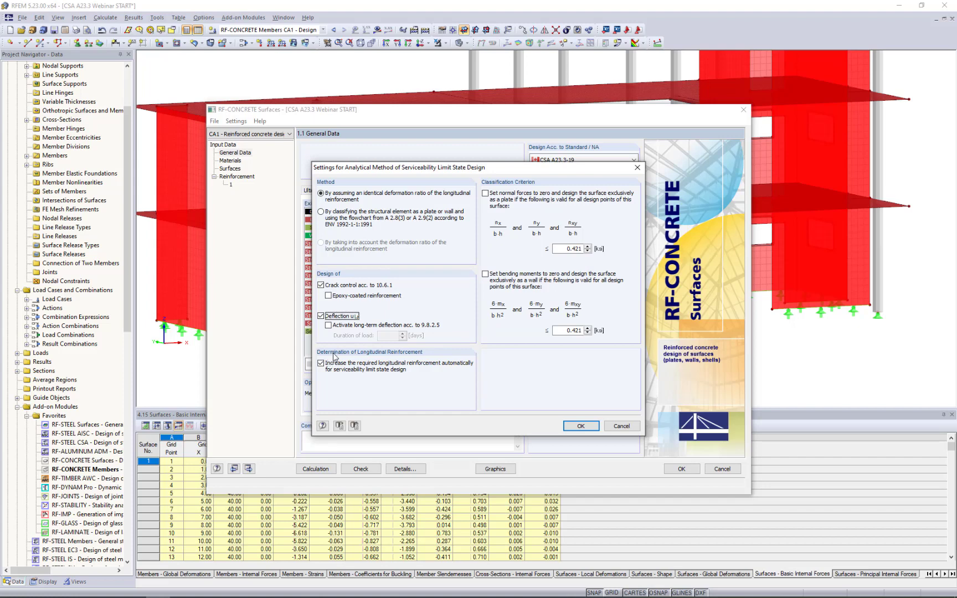
left_click(328, 326)
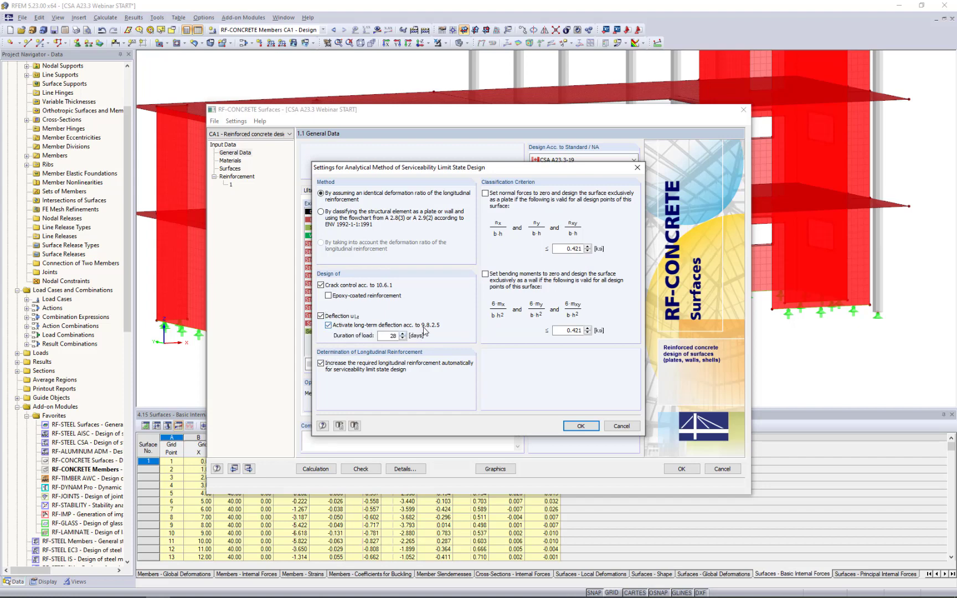
left_click(390, 336)
left_click(581, 426)
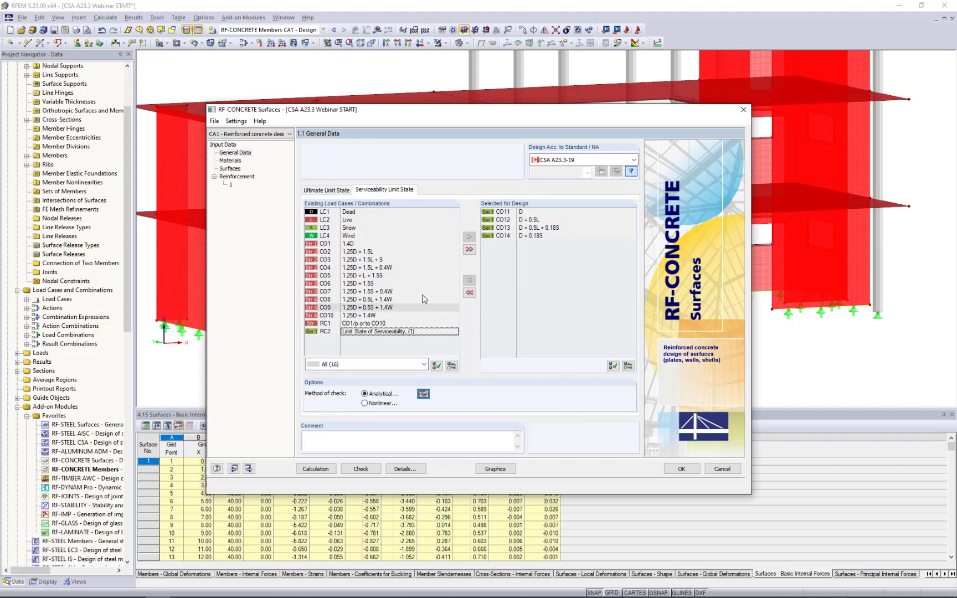
Review the ultimate limit state selection and the concrete and reinforcing steel materials for the surface design.
left_click(321, 190)
left_click(228, 161)
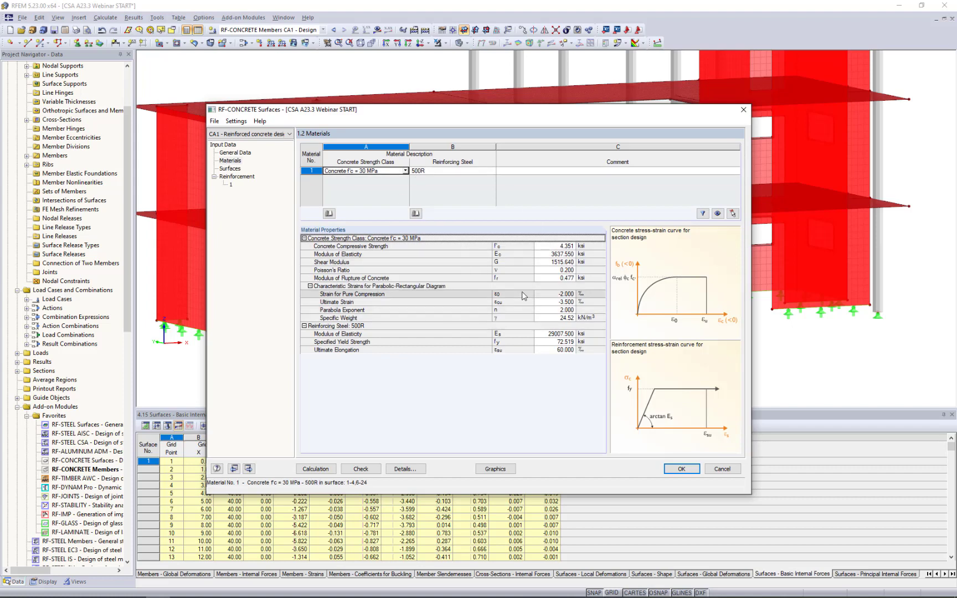
left_click(446, 173)
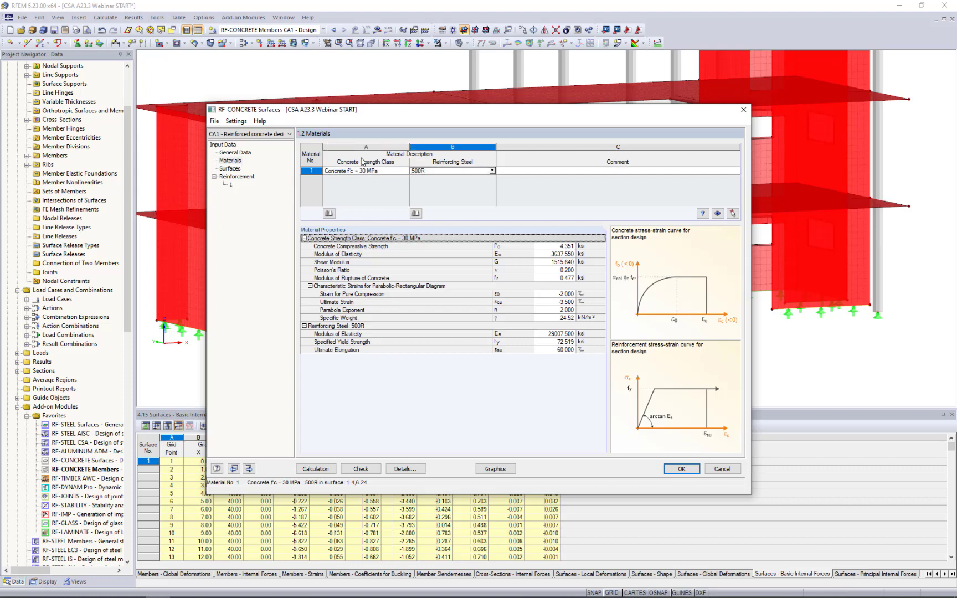
Examine the minimum and maximum boundary line definitions for the surface deformation limit.
left_click(231, 169)
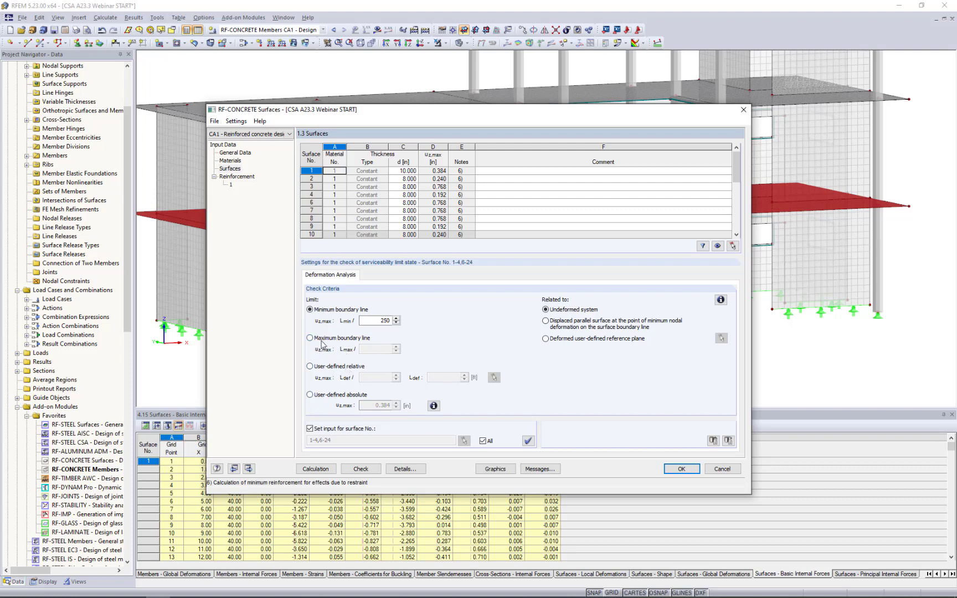
left_click(433, 405)
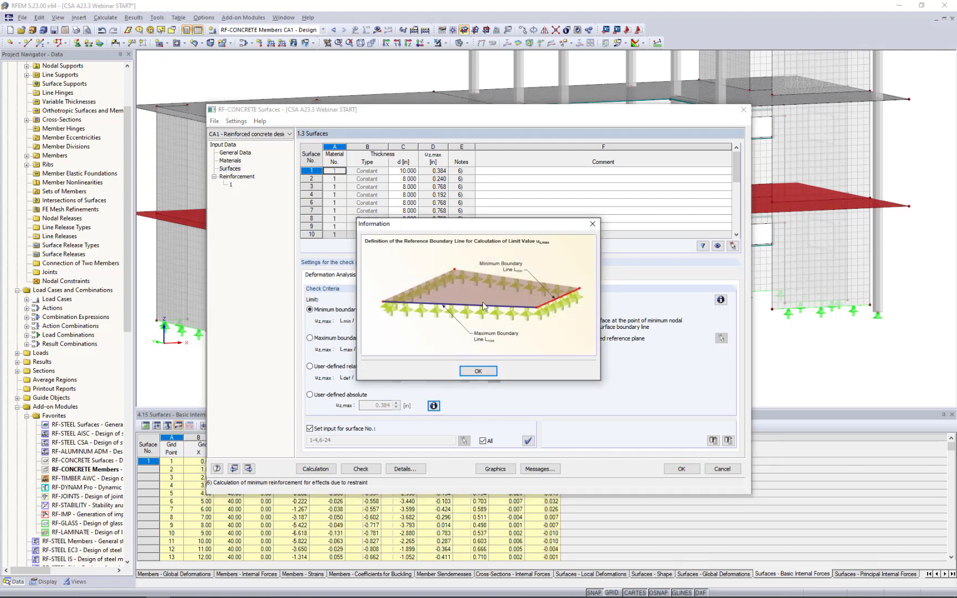
left_click(593, 224)
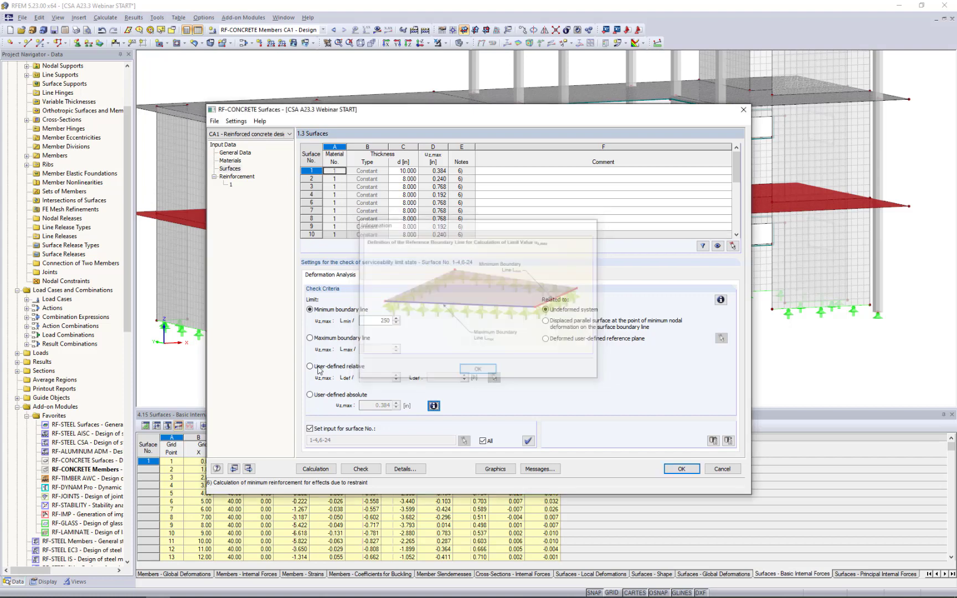
Apply a user-defined absolute deformation limit of 1.500 in to all surfaces.
left_click(310, 394)
left_click(376, 405)
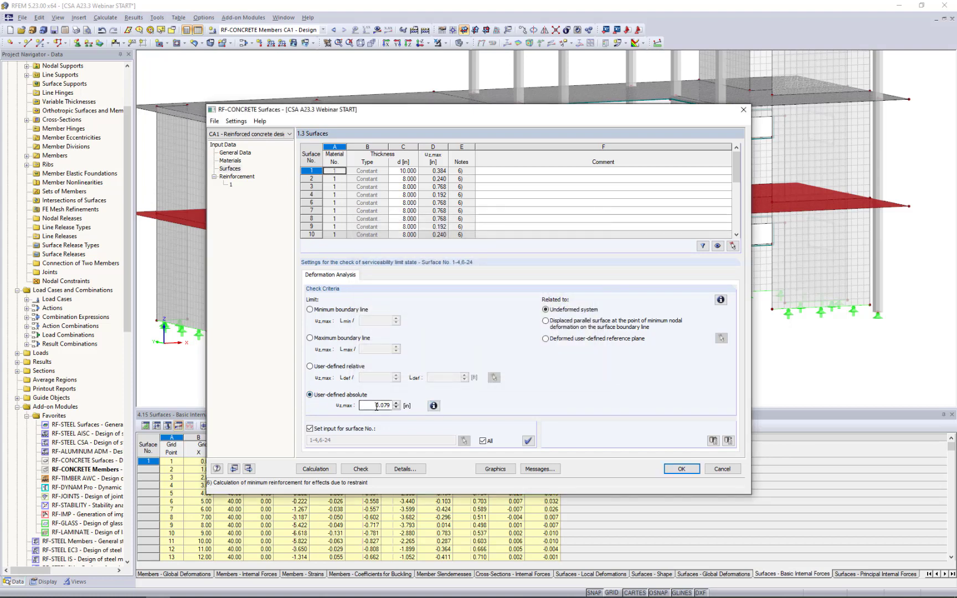
left_click_drag(377, 405, 425, 408)
type("1.5")
left_click(483, 441)
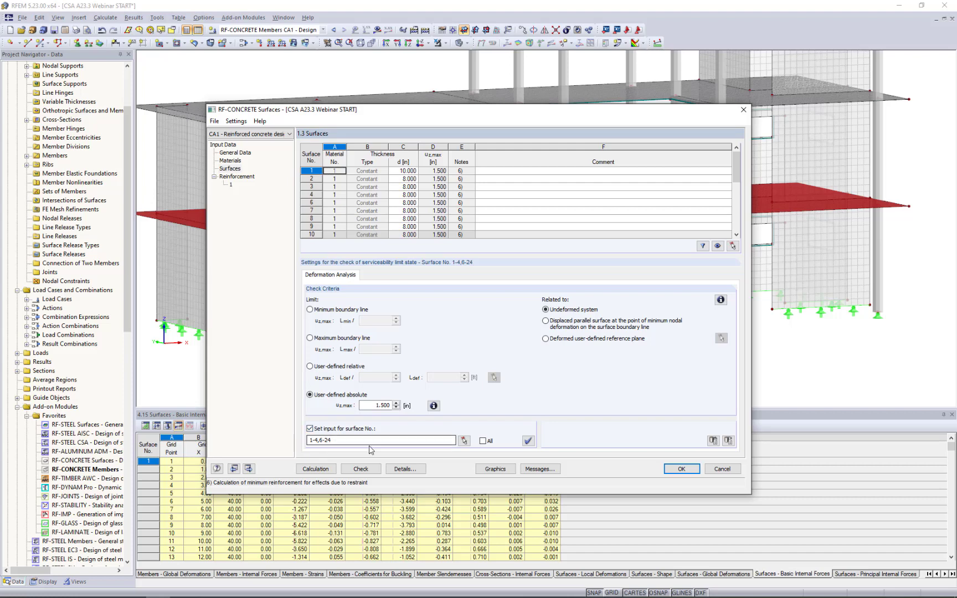
left_click(483, 441)
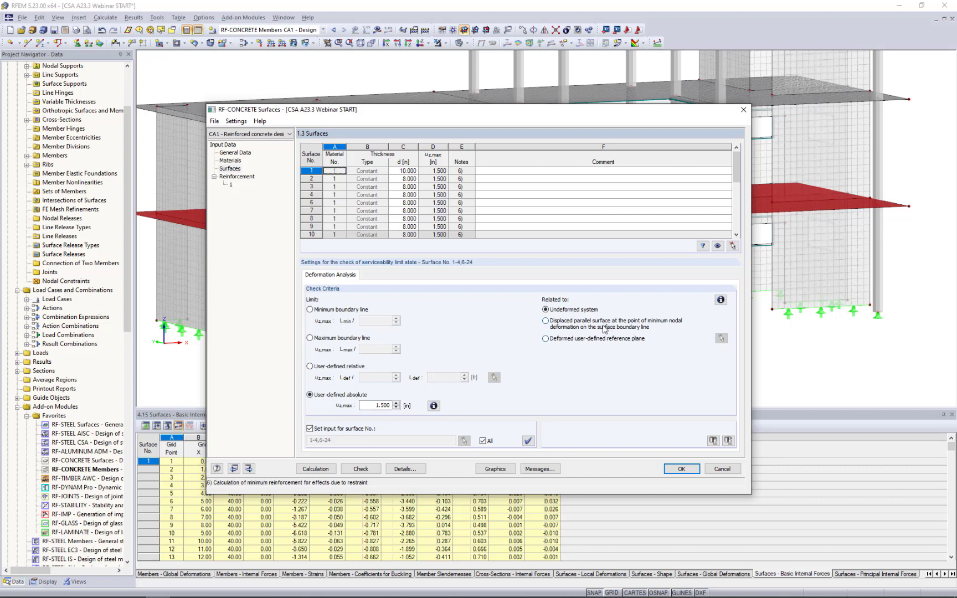
Examine the explanation of the reference options for surface deformation, covering the displaced parallel surface and the user-defined reference plane.
left_click(720, 300)
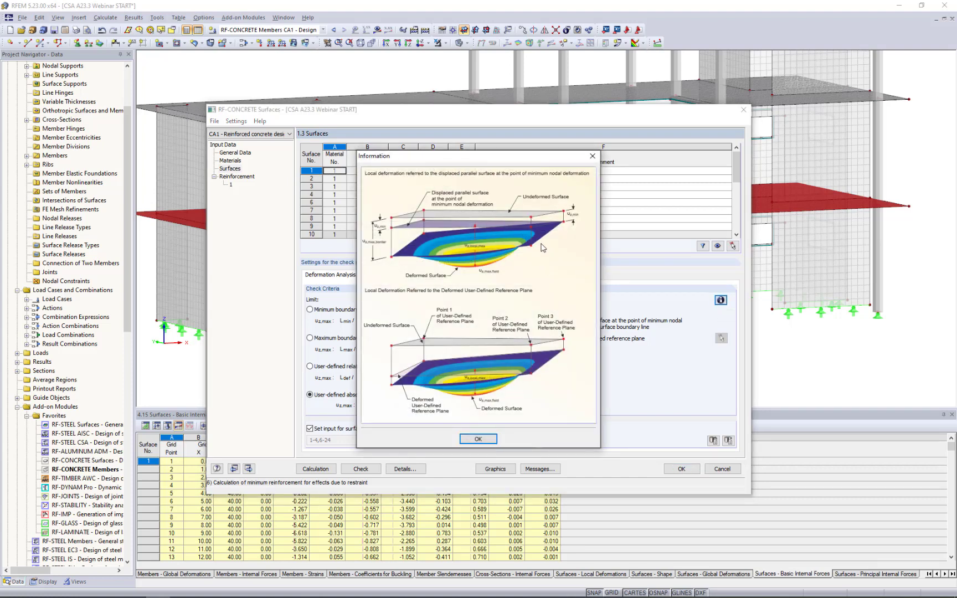
left_click_drag(519, 158, 409, 179)
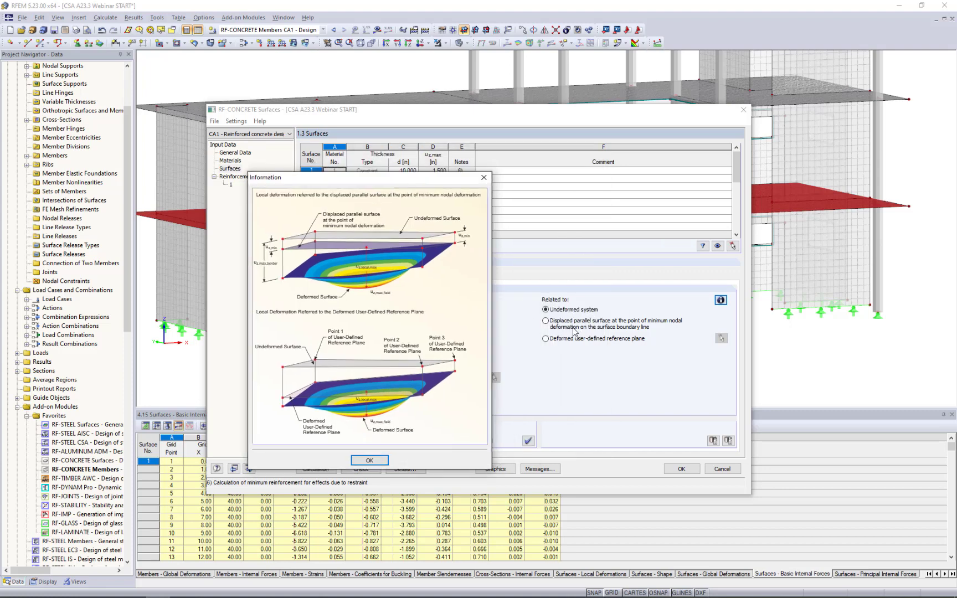
left_click(379, 464)
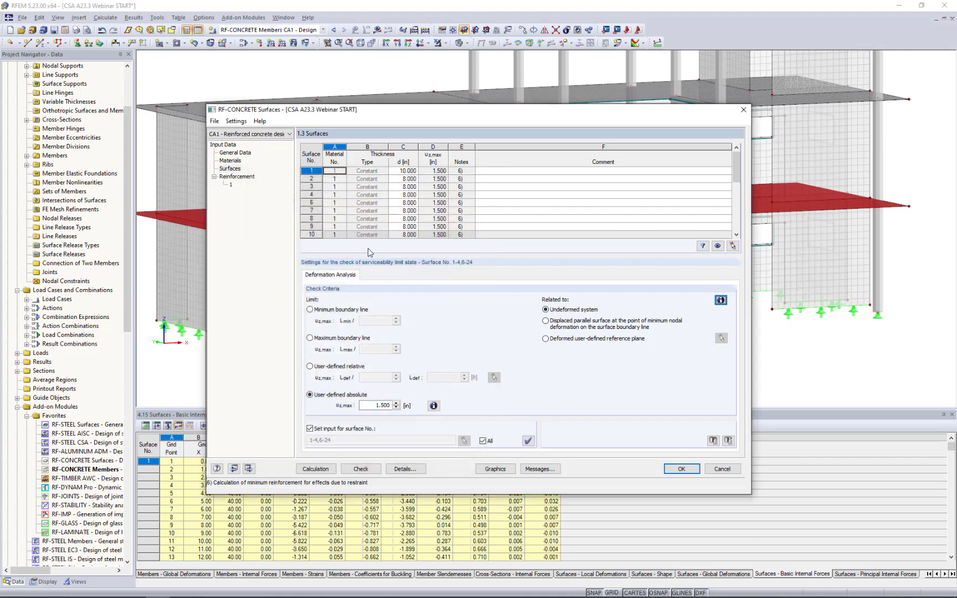
Name the first reinforcement group Floor 1 and apply it only to the lower floor slab, surface 1.
left_click(240, 177)
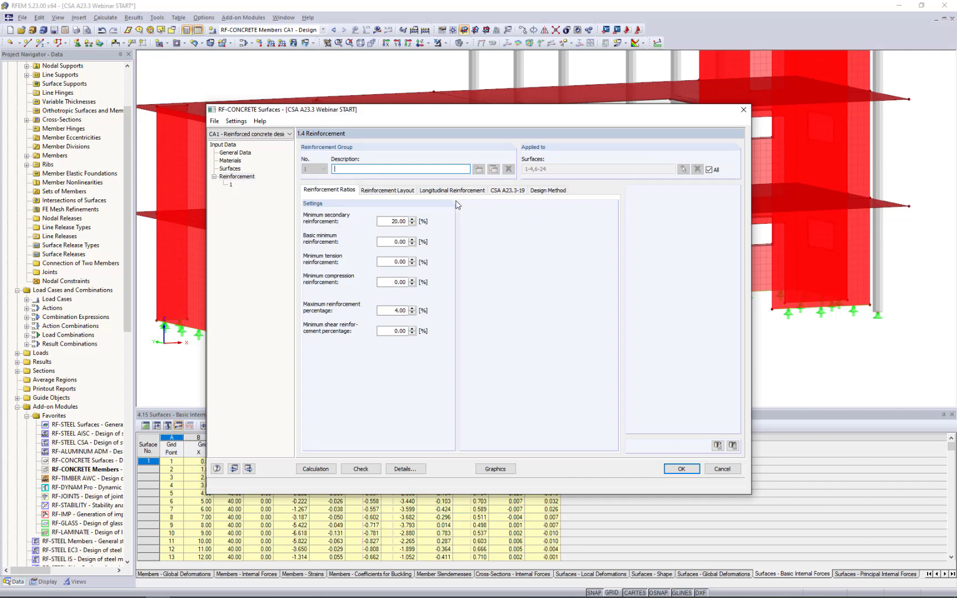
type("loor 1")
left_click(709, 170)
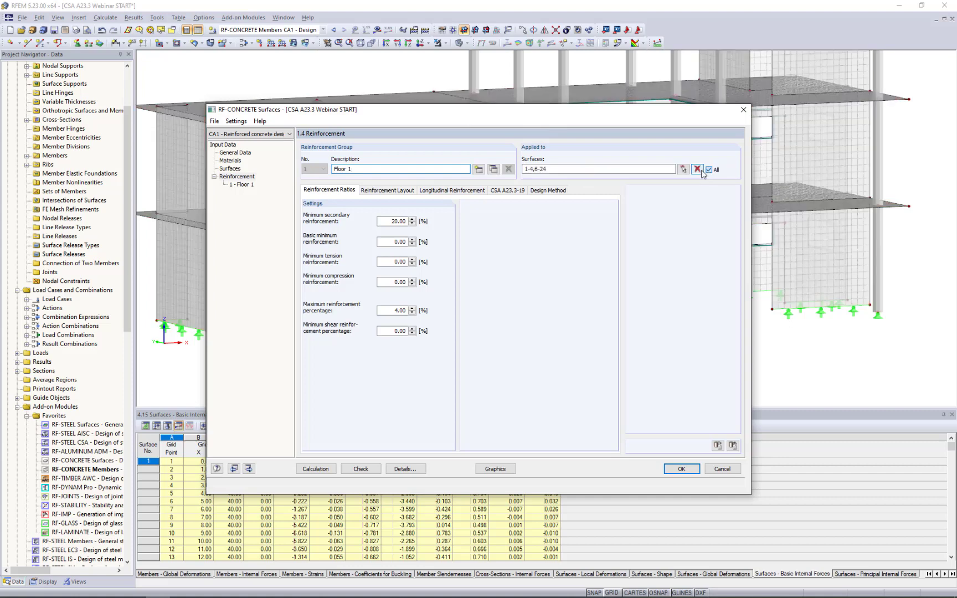
left_click(697, 169)
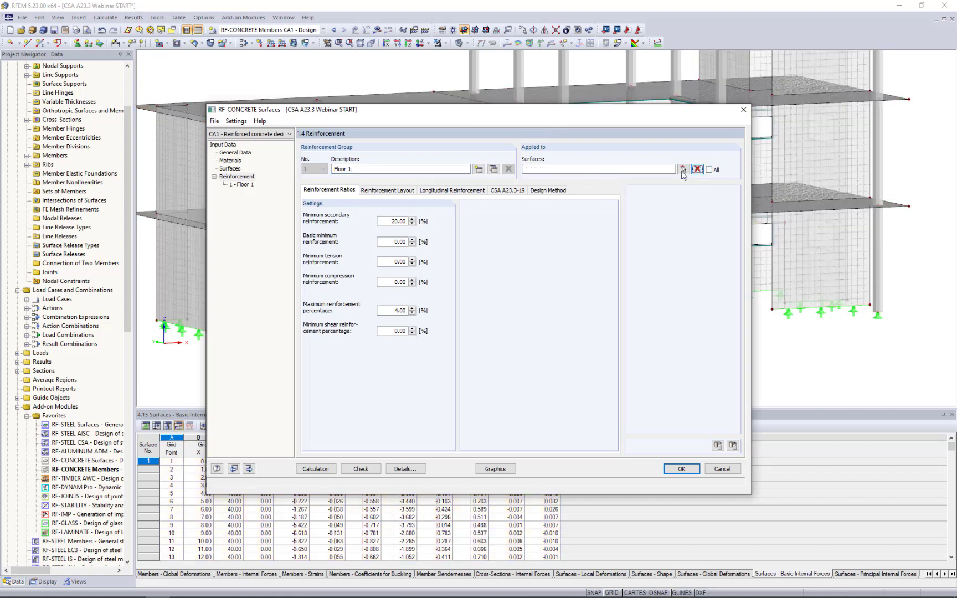
left_click(683, 172)
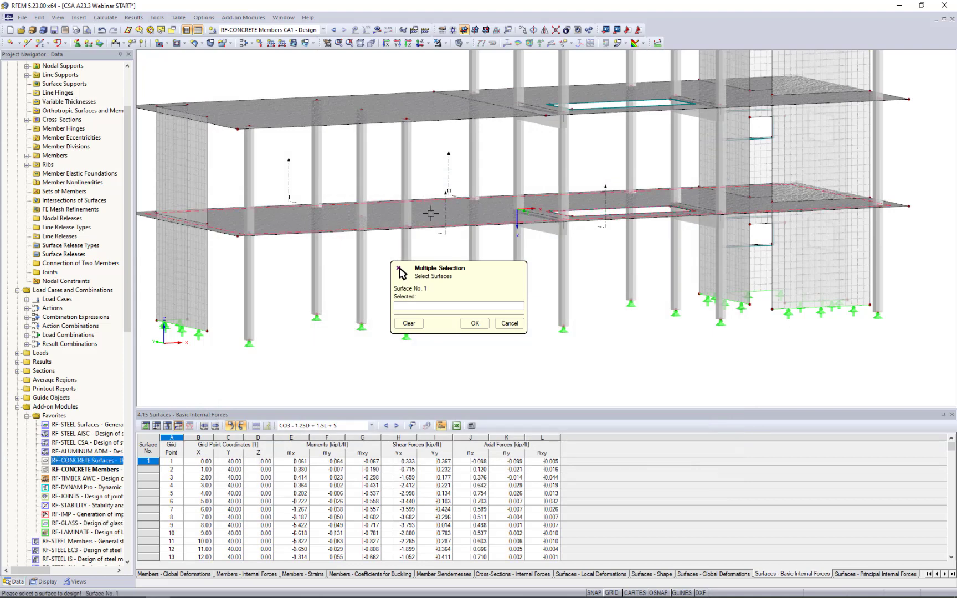
left_click(429, 214)
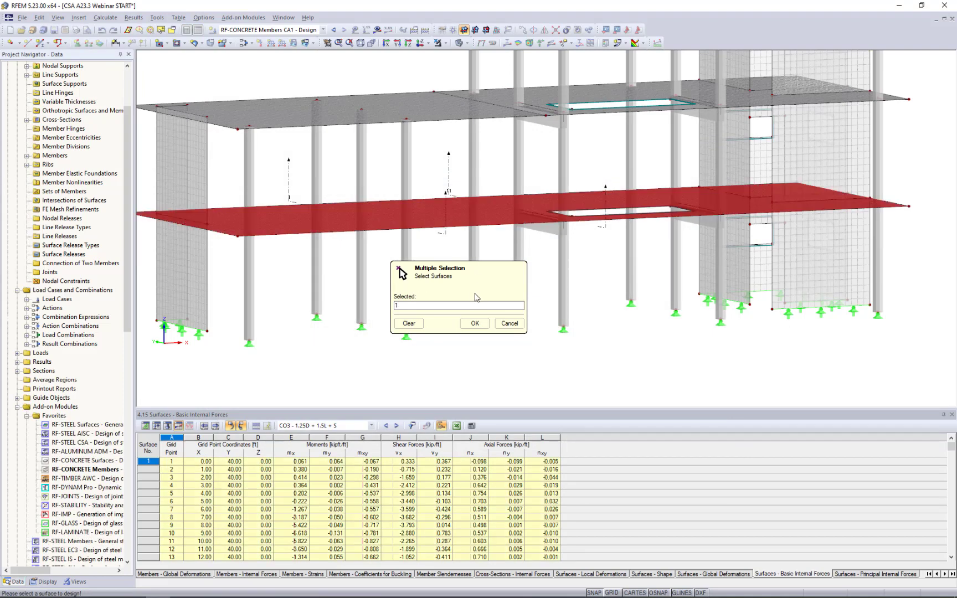
key("Return")
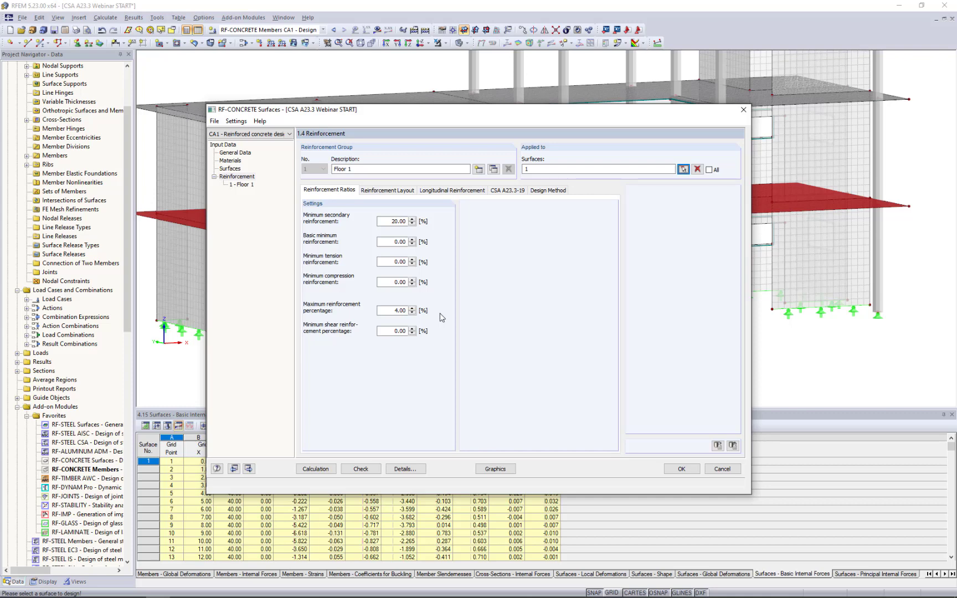
Set the top and bottom d1 concrete covers of the basic and additional reinforcement to 1.0 in.
left_click(387, 191)
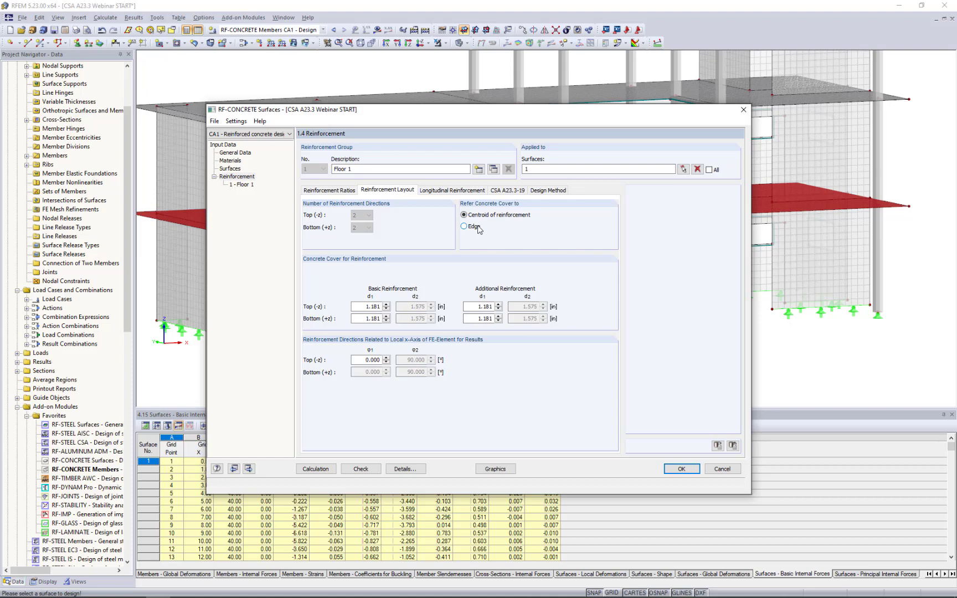
double_click(365, 306)
type("1")
key("Tab")
type("1.0")
key("Tab")
type("1.0")
key("Tab")
type("1")
Import the basic reinforcement area from 0.77 in rebar at 8 in spacing for top and bottom in both directions.
left_click(444, 192)
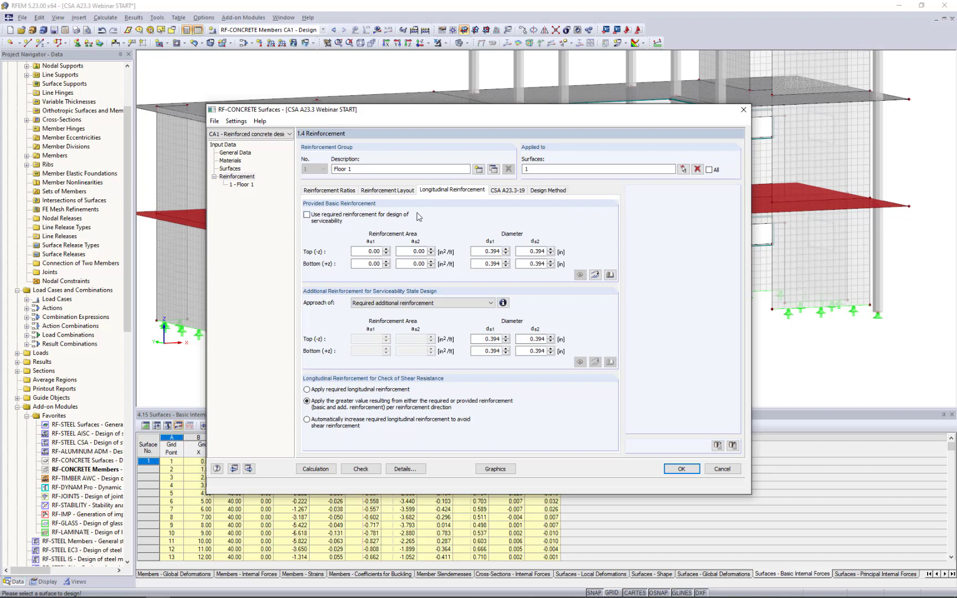
left_click(595, 275)
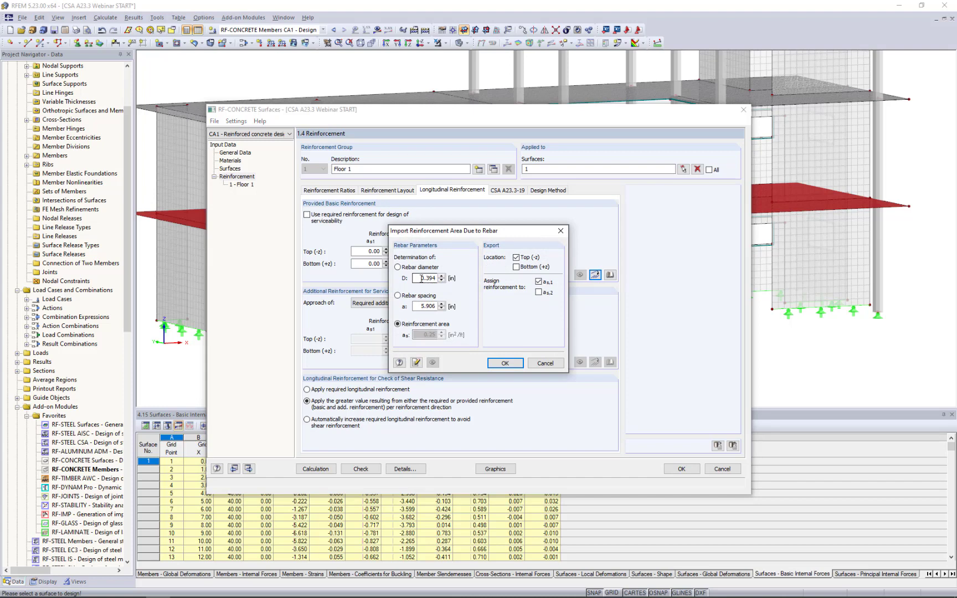
left_click_drag(421, 277, 452, 284)
type("0.77")
double_click(414, 304)
type("8")
left_click(520, 268)
left_click(539, 294)
left_click(506, 364)
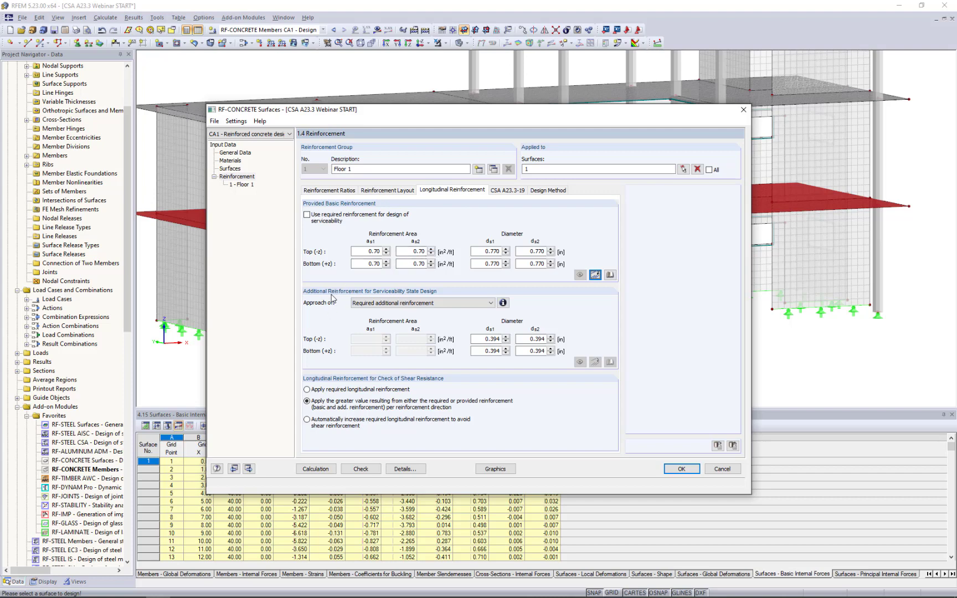
Examine the explanation of the additional reinforcement approaches for serviceability limit state design.
left_click(392, 305)
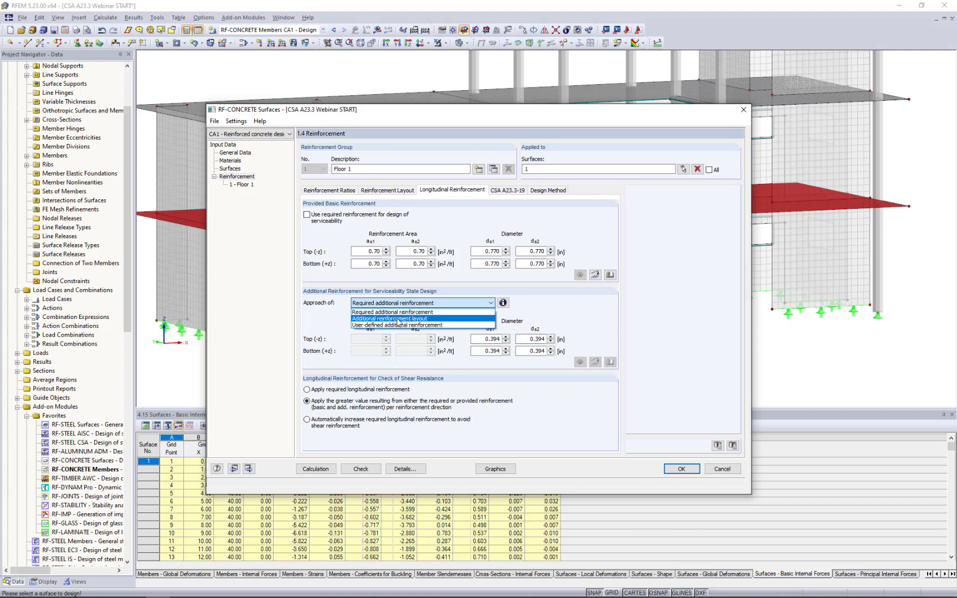
left_click(503, 303)
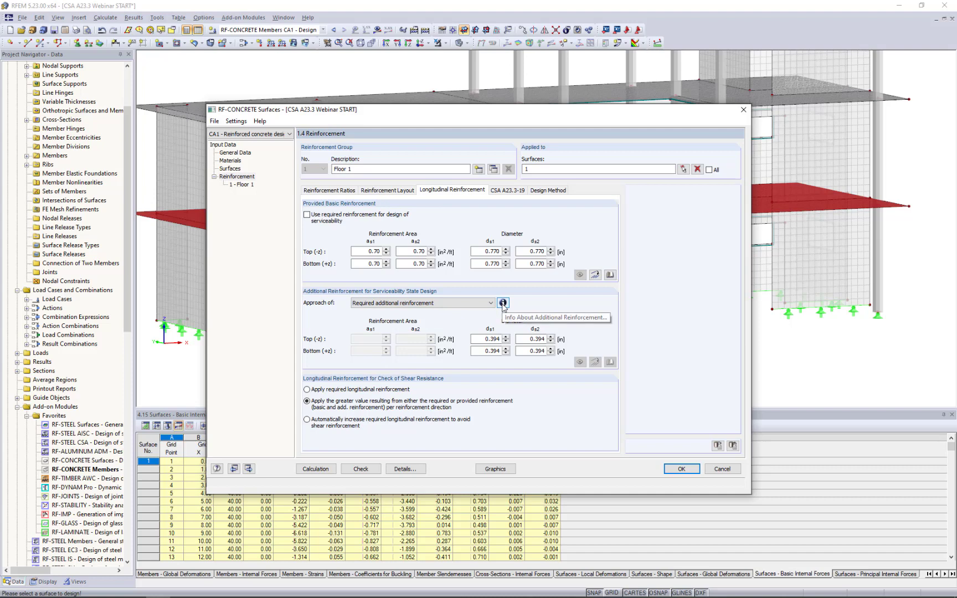
left_click(503, 302)
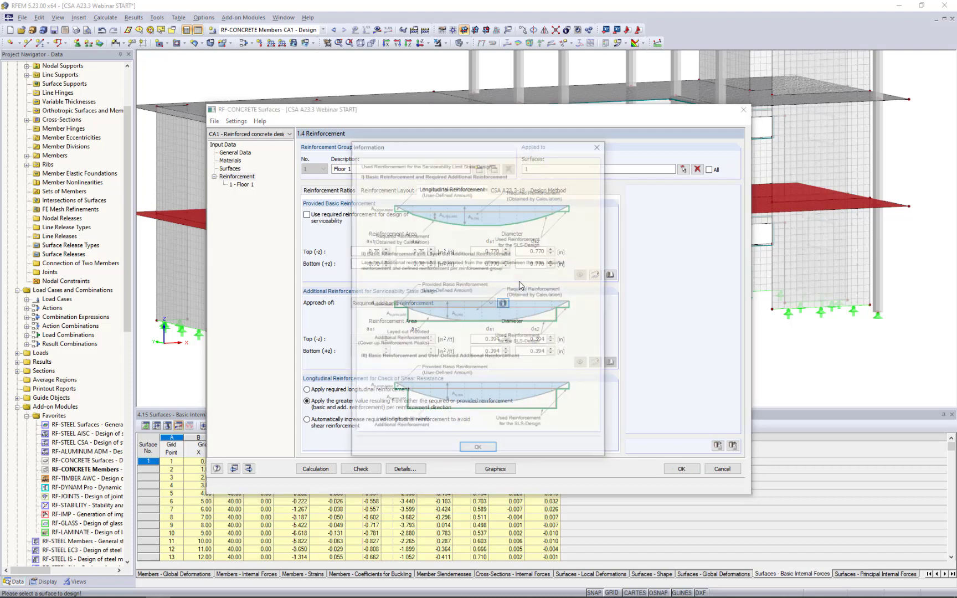
left_click_drag(487, 145, 595, 149)
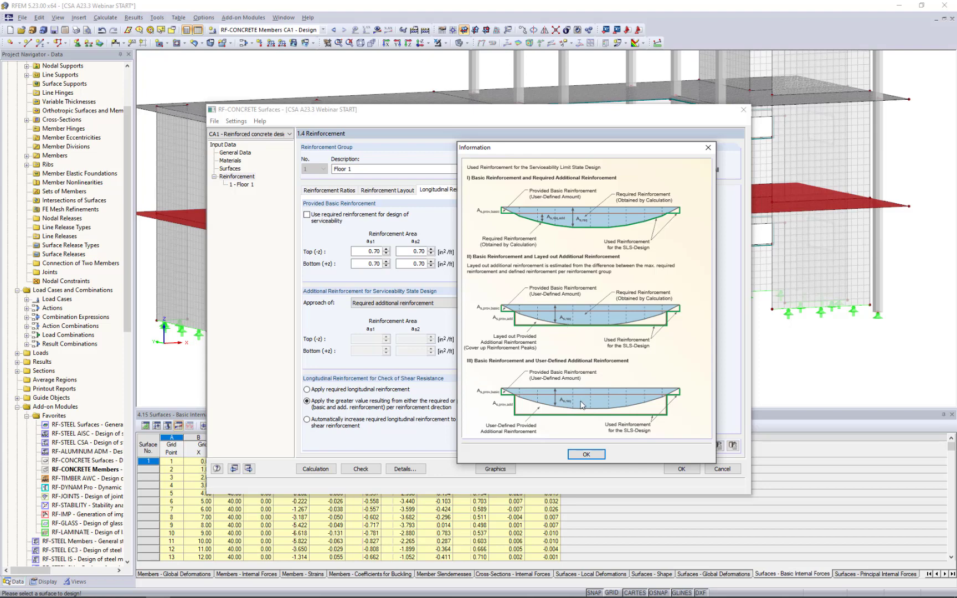
left_click(587, 454)
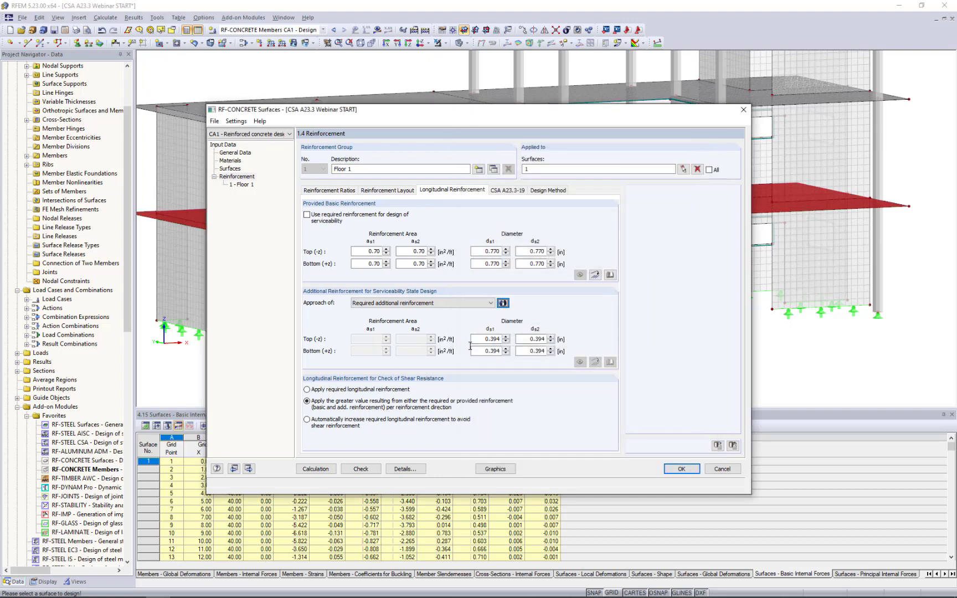
Choose the additional reinforcement layout approach and set its top and bottom bar diameters to 0.770 in in both directions.
left_click(471, 302)
left_click(454, 320)
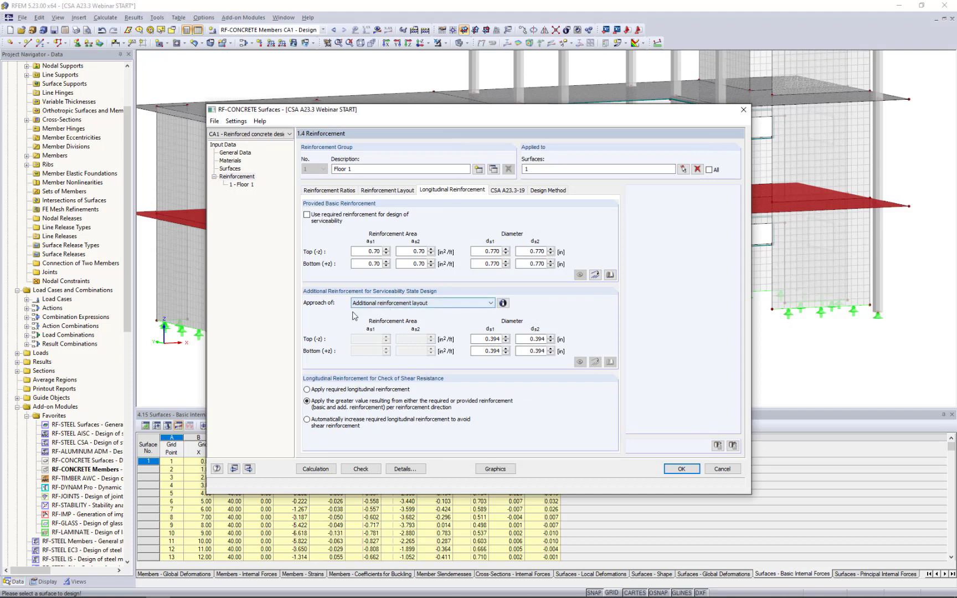
double_click(490, 251)
key("ctrl+c")
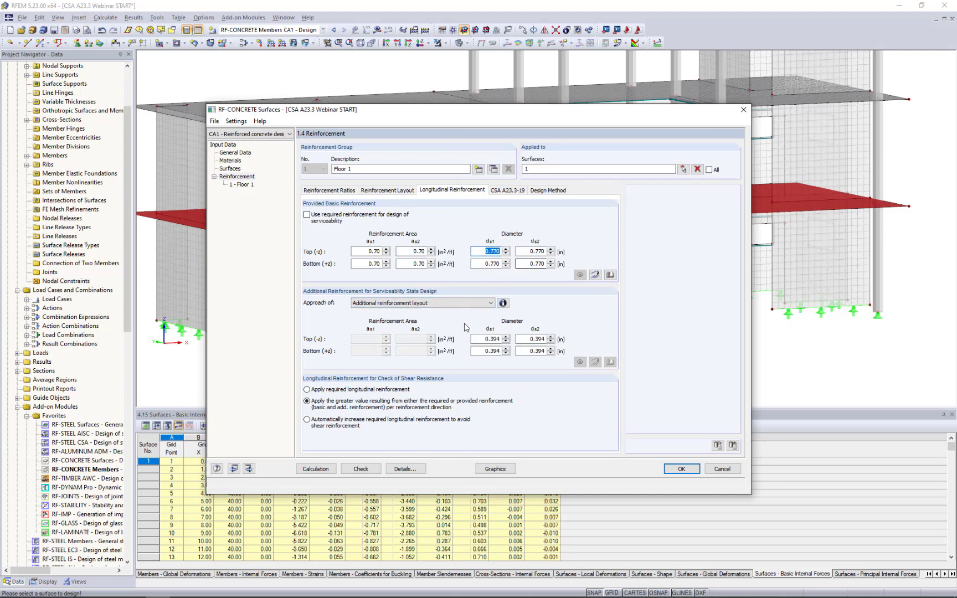
double_click(490, 338)
key("ctrl+v")
double_click(480, 350)
key("ctrl+v")
double_click(534, 338)
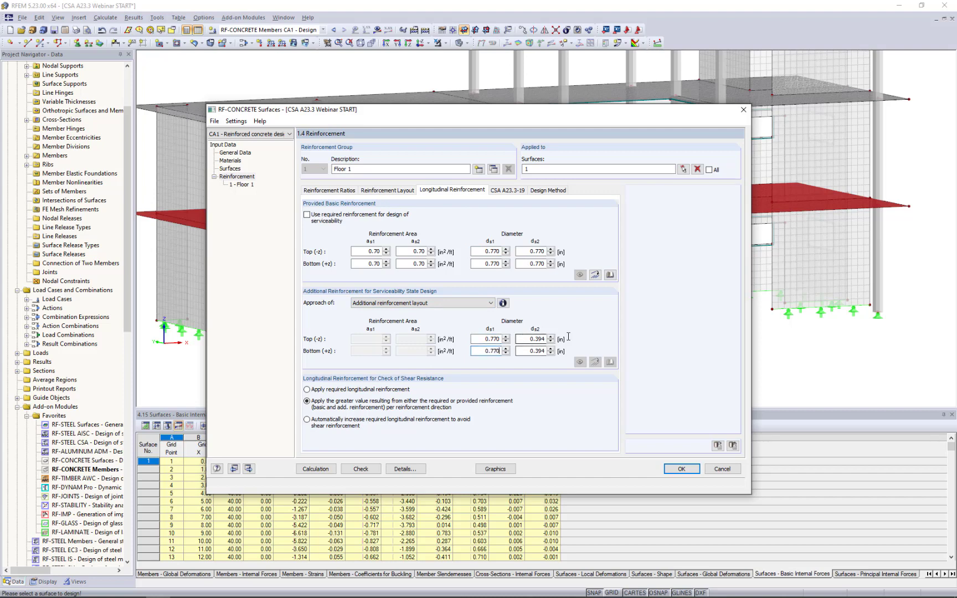
key("ctrl+v")
double_click(528, 351)
key("ctrl+v")
Keep minimum longitudinal reinforcement for plates acc. to 7.8.1 and turn off exterior exposure on the top and bottom sides.
left_click(504, 191)
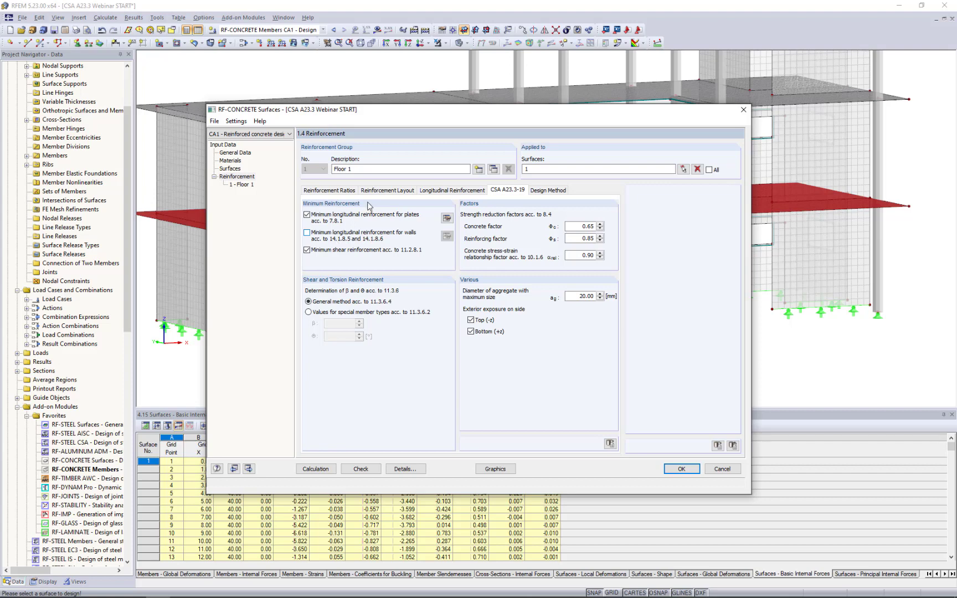
left_click(306, 233)
left_click(307, 215)
left_click(306, 214)
left_click(307, 233)
left_click(470, 320)
left_click(470, 331)
Check the design method, accept the surface design settings, and switch to the open model CSA A23.3 Webinar SURFACE 1.
left_click(553, 191)
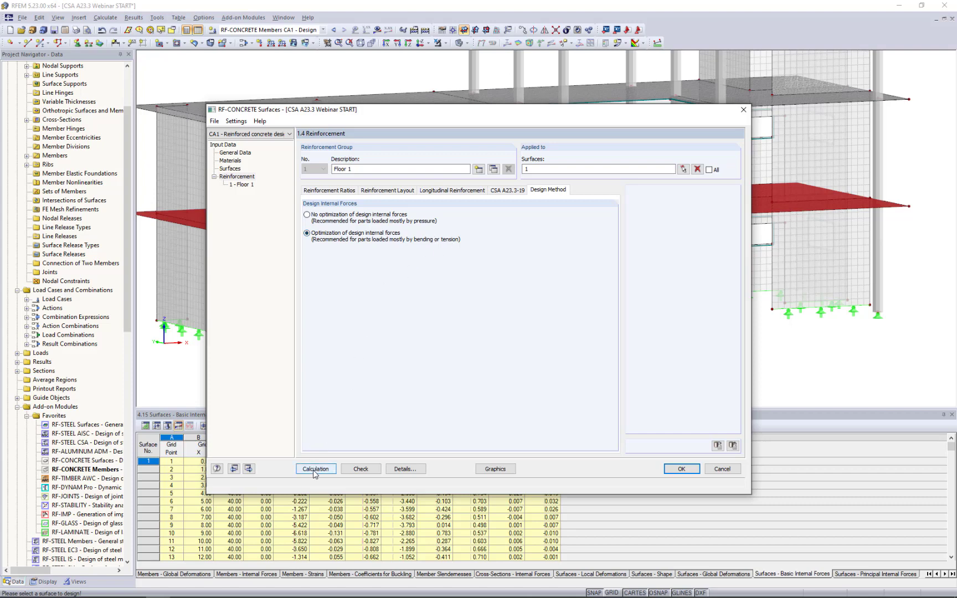
left_click(675, 468)
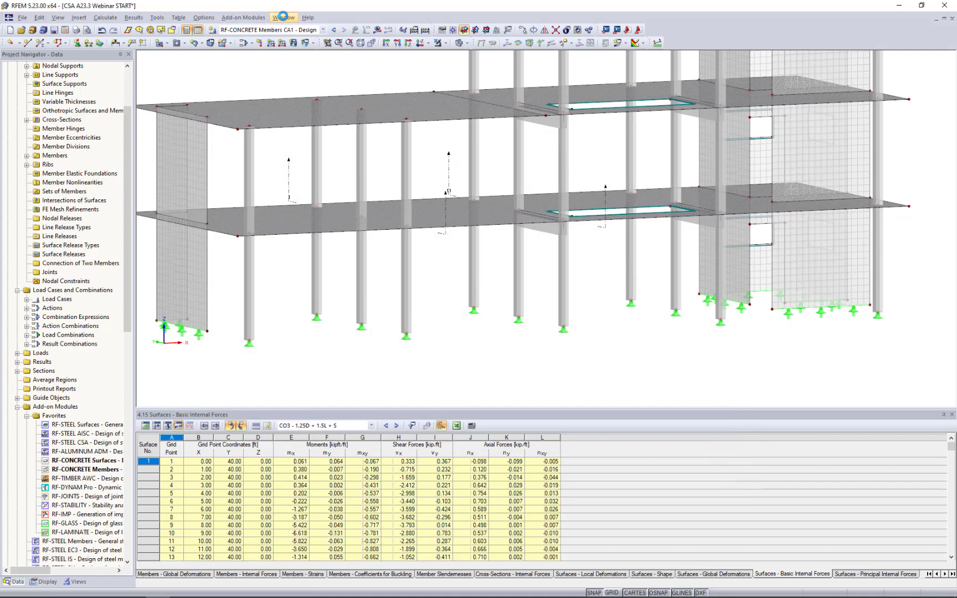
left_click(283, 17)
left_click(322, 146)
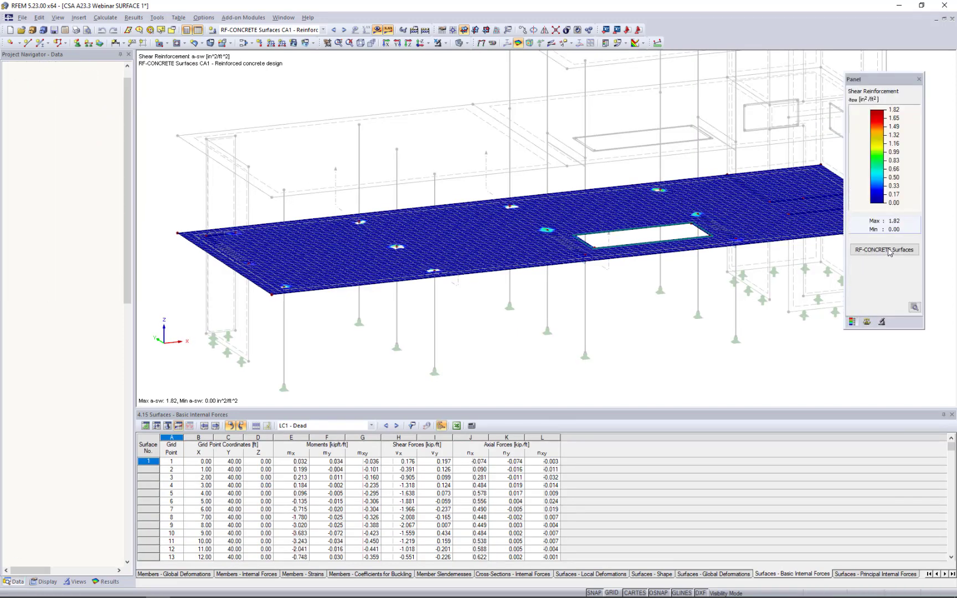
Open the surface design results and examine the total required reinforcement, widening the required and additional reinforcement columns.
left_click(884, 250)
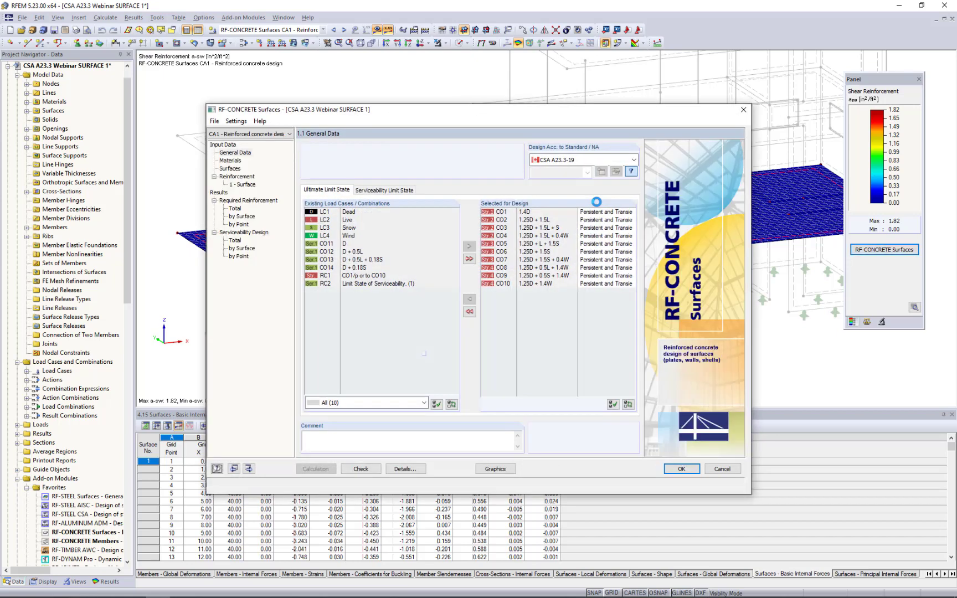
left_click(235, 209)
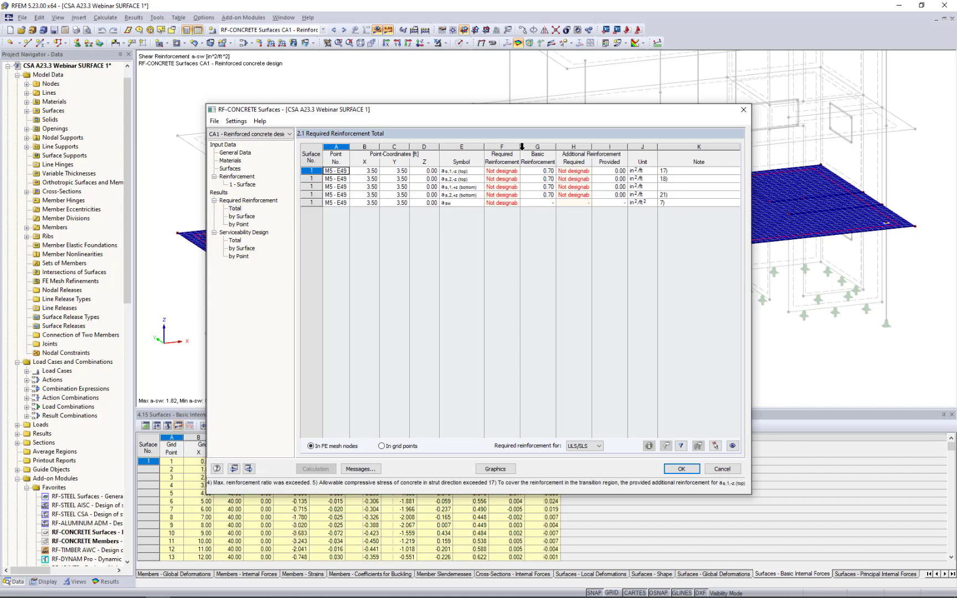
left_click_drag(519, 147, 532, 147)
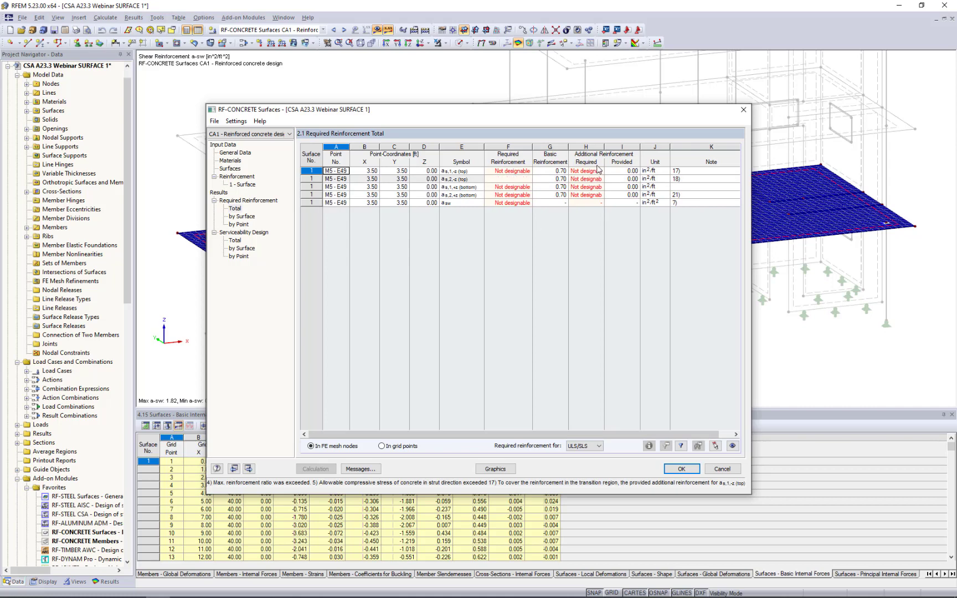
left_click_drag(604, 152, 612, 151)
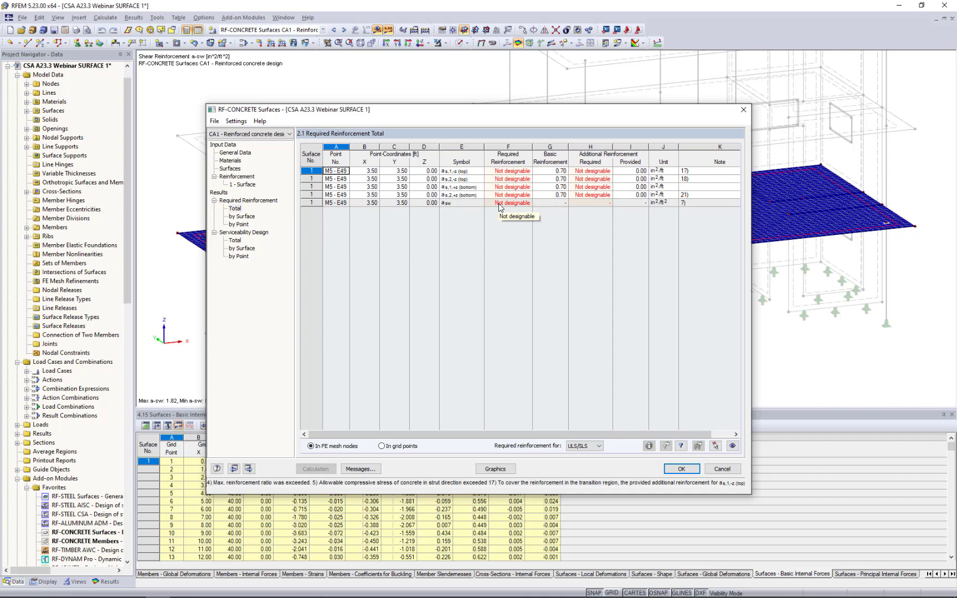
Open the required reinforcement results by point and locate points M2 and M4 on the slab in the model.
left_click(235, 225)
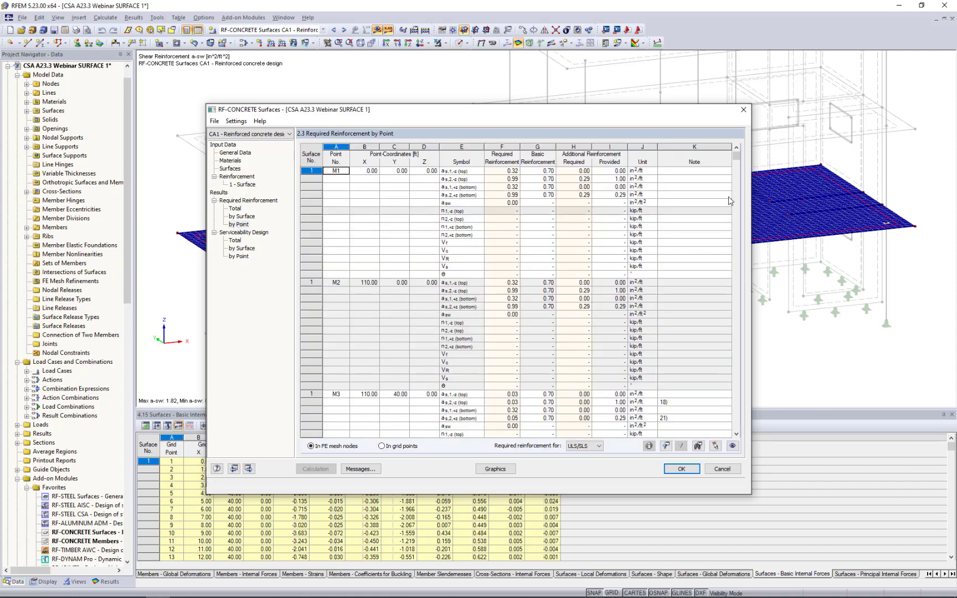
left_click_drag(678, 110, 688, 303)
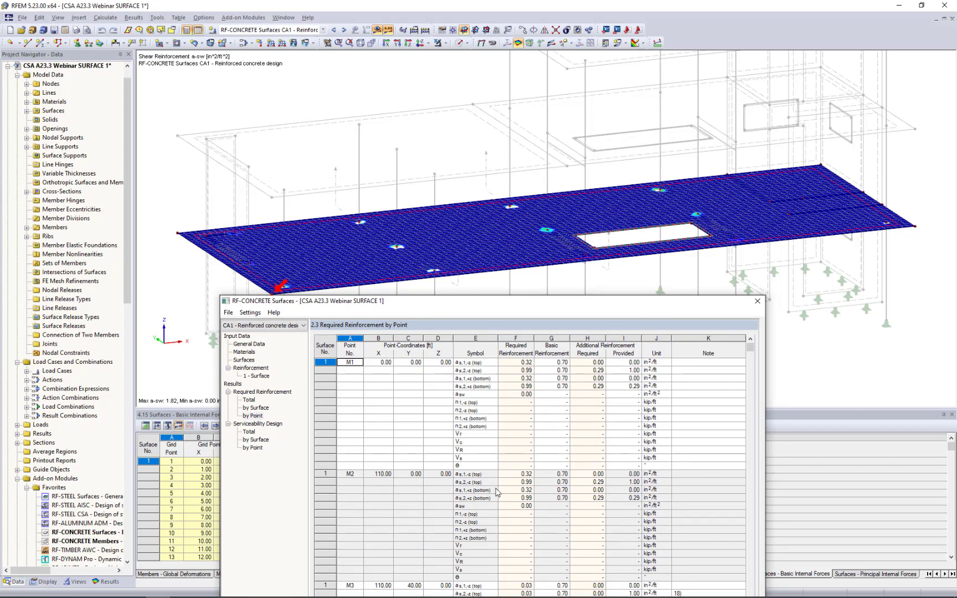
left_click(497, 491)
scroll(494, 501, "down", 8)
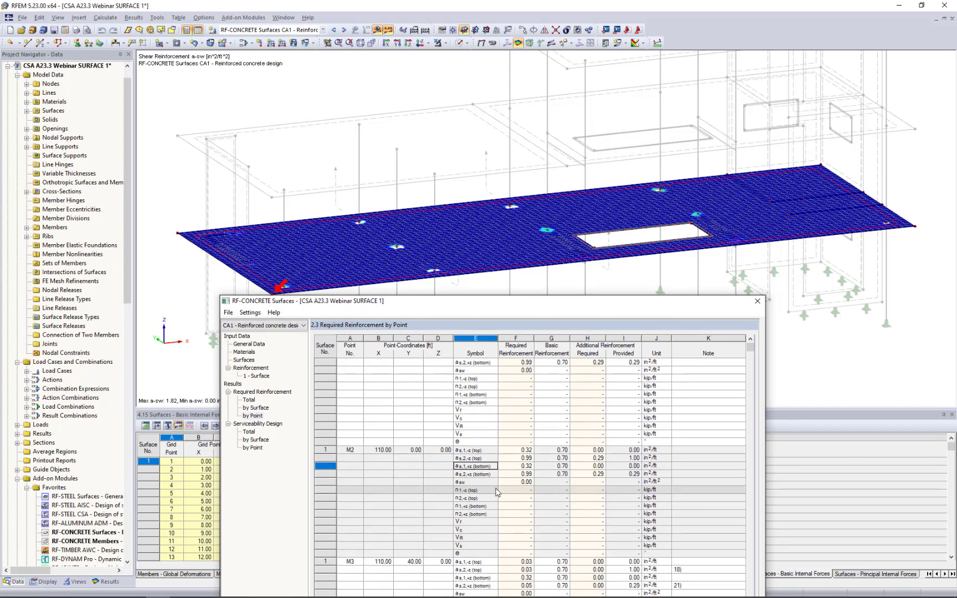
left_click(490, 514)
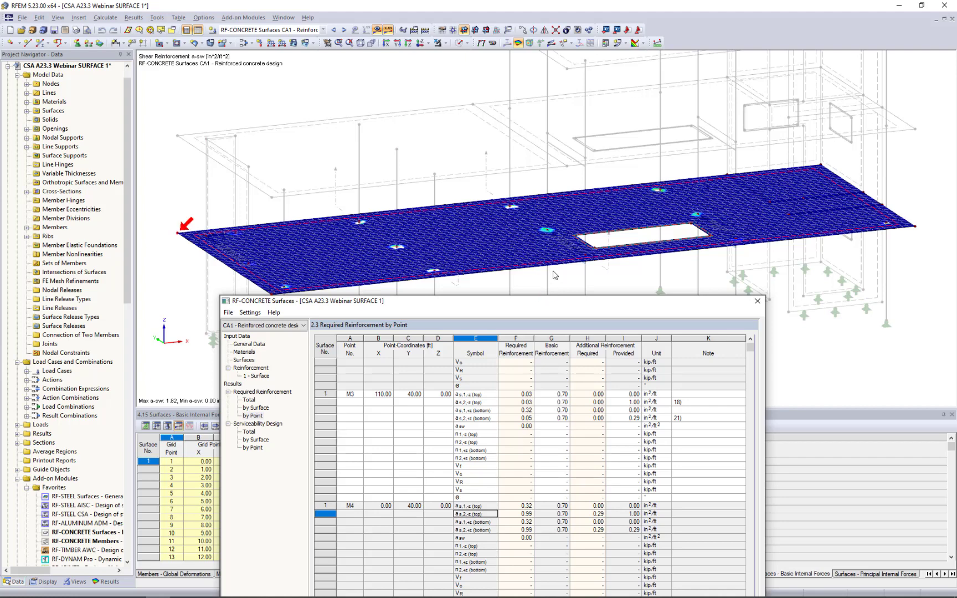
left_click_drag(541, 302, 536, 105)
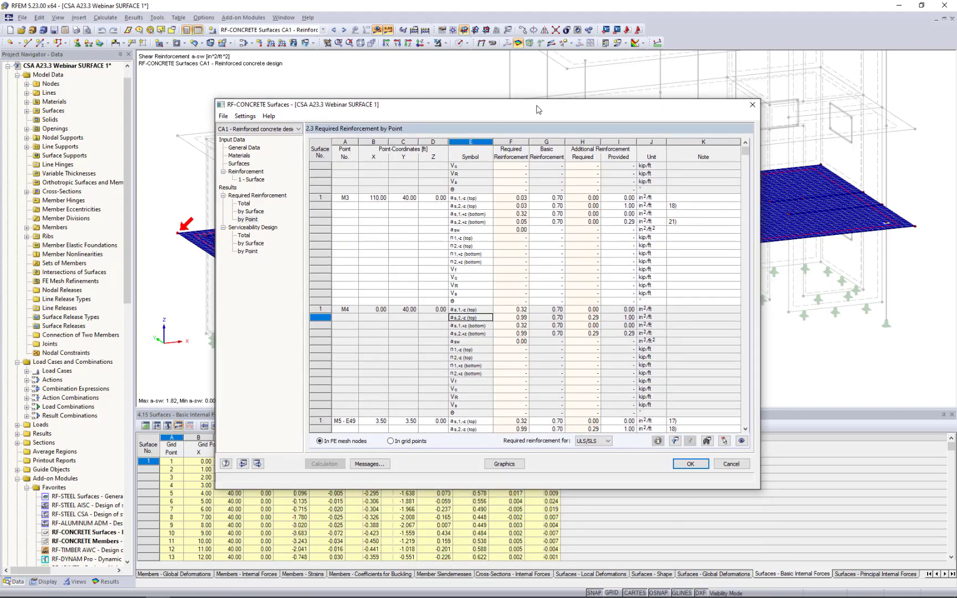
Display the surface design results graphically with the color panel and examine the slab's shear reinforcement around the column heads.
left_click(495, 467)
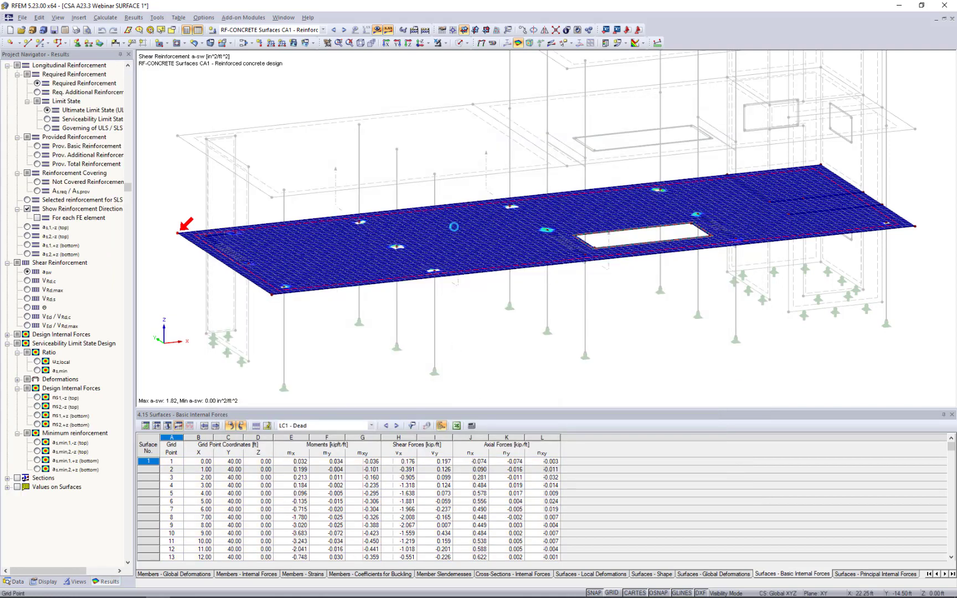
left_click(228, 41)
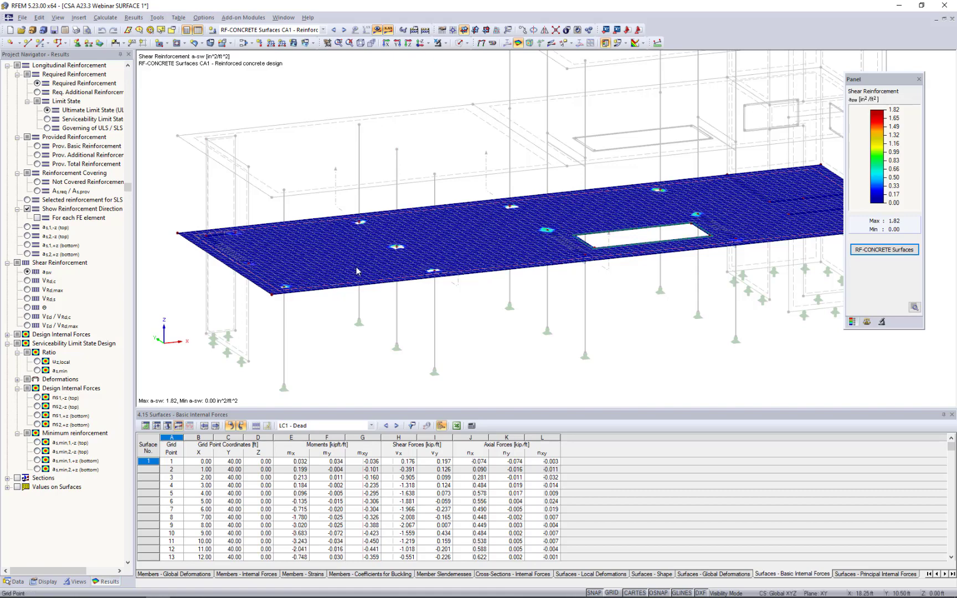
scroll(356, 271, "up", 2)
scroll(356, 271, "up", 3)
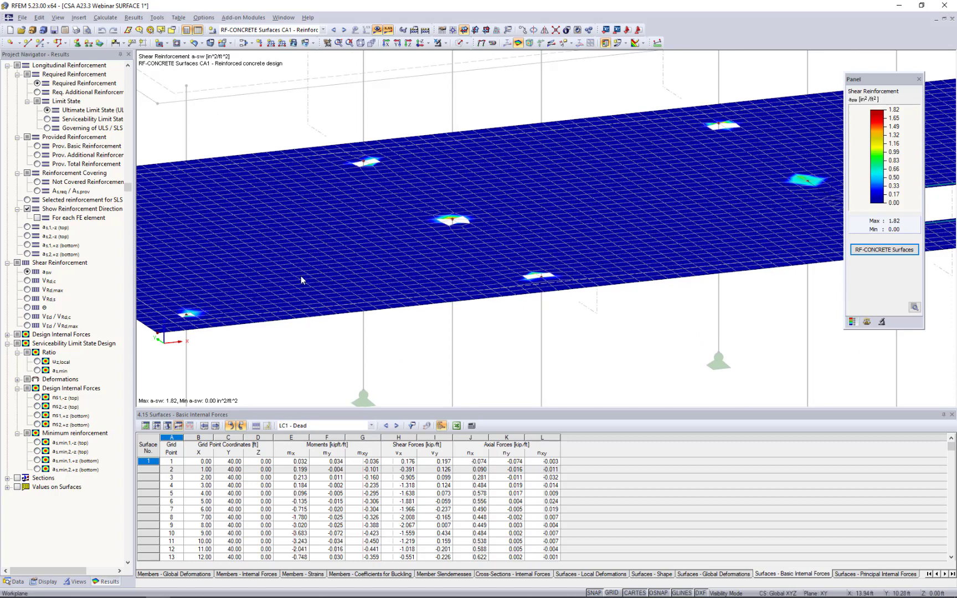
middle_click_drag(423, 254, 442, 294)
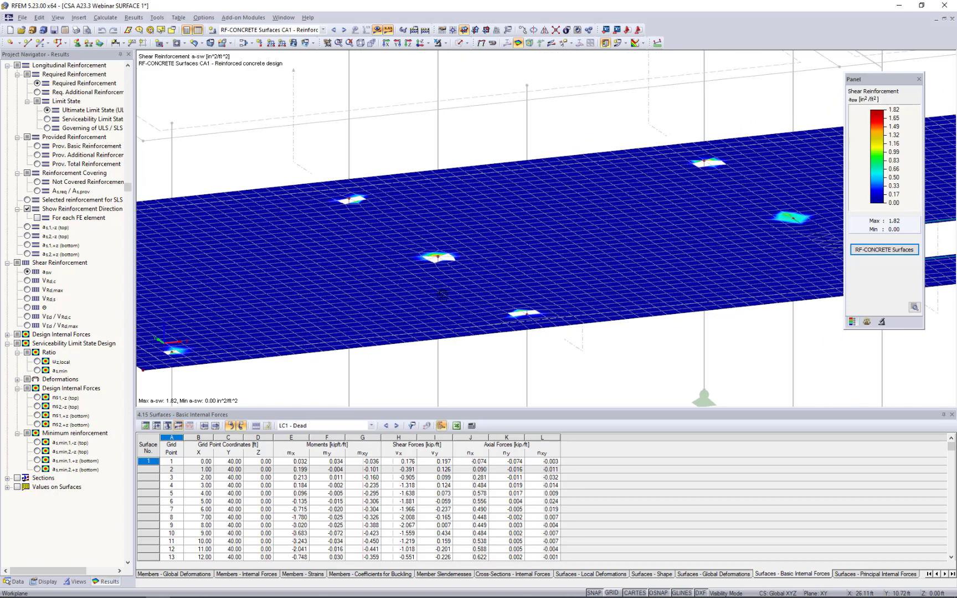
scroll(444, 275, "up", 4)
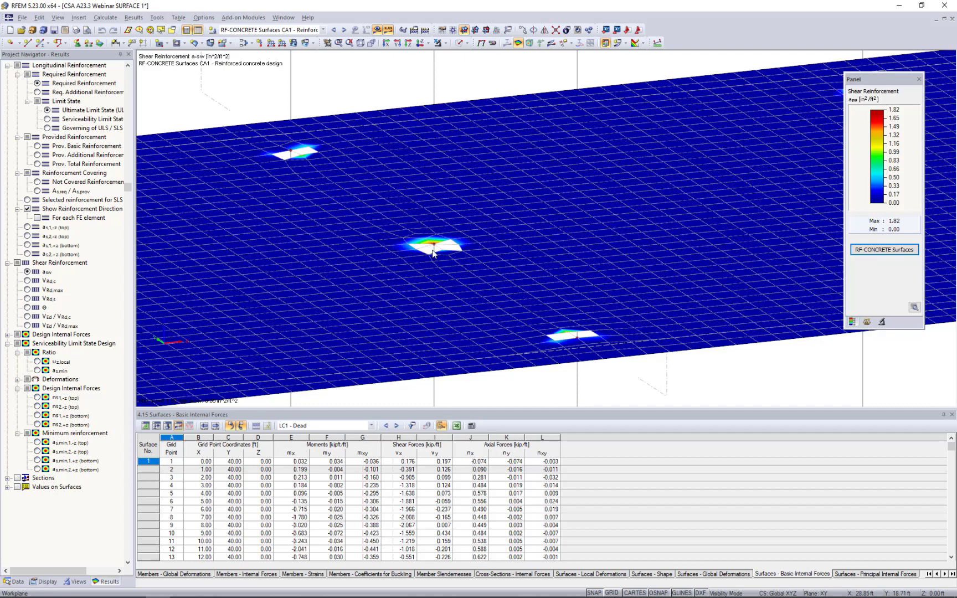
scroll(433, 253, "up", 2)
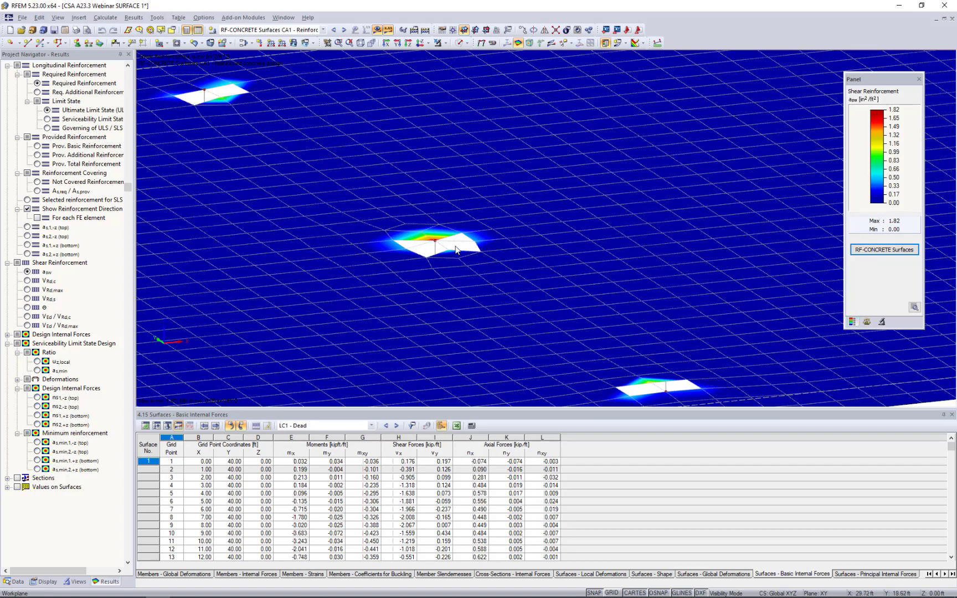
scroll(475, 250, "down", 2)
scroll(475, 249, "down", 5)
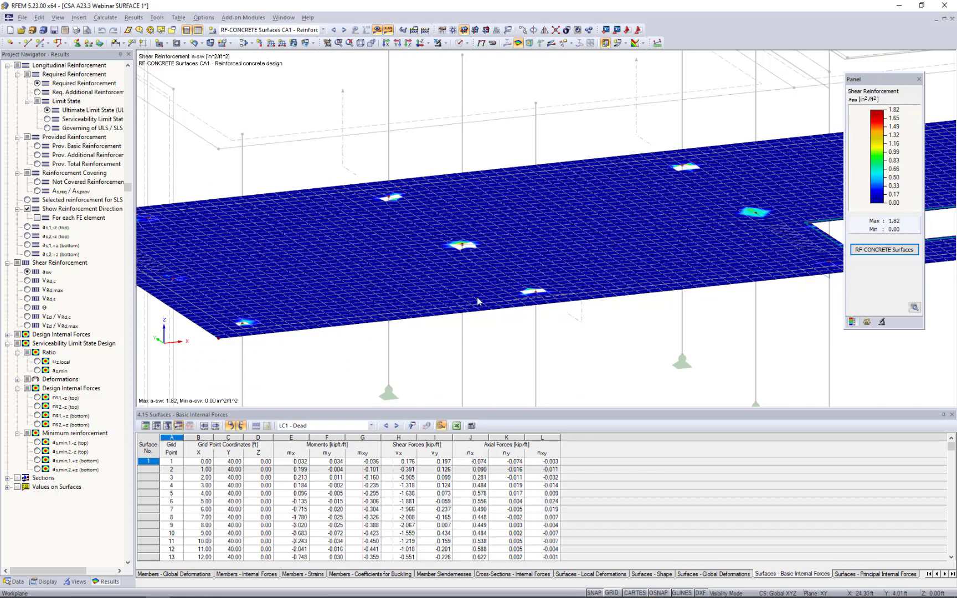
View the columns beneath the slab in the Solid Transparent Display Model and return to the Wireframe Display Model.
middle_click_drag(475, 249, 467, 226, "ctrl")
scroll(480, 280, "up", 3)
scroll(479, 281, "down", 2)
scroll(468, 226, "down", 1)
left_click(467, 44)
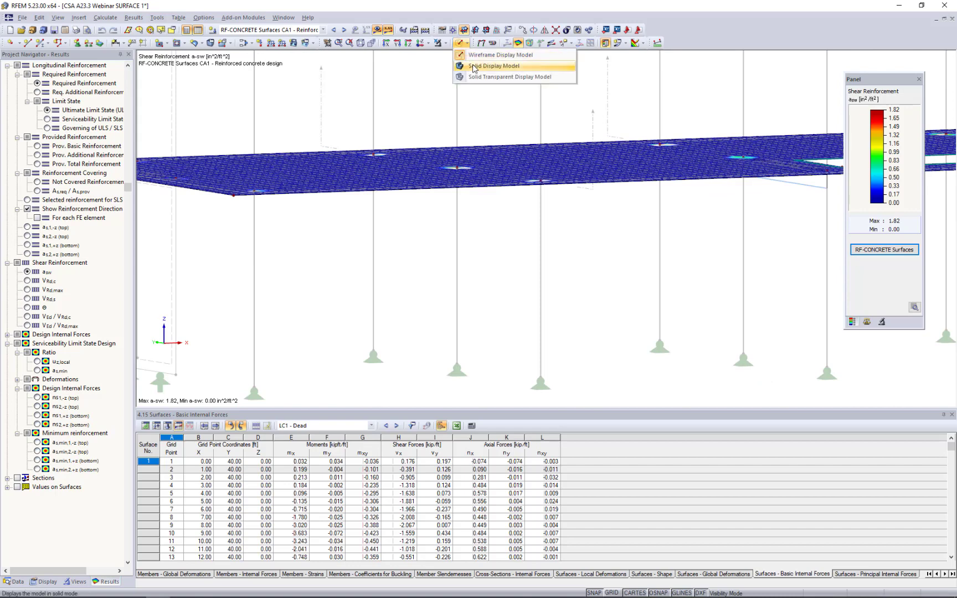
left_click(475, 80)
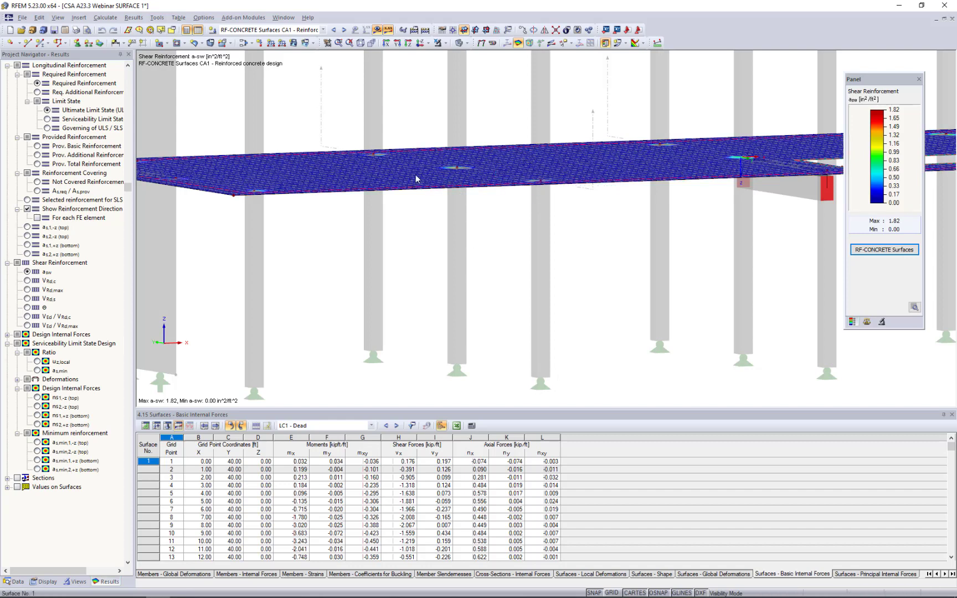
left_click(467, 43)
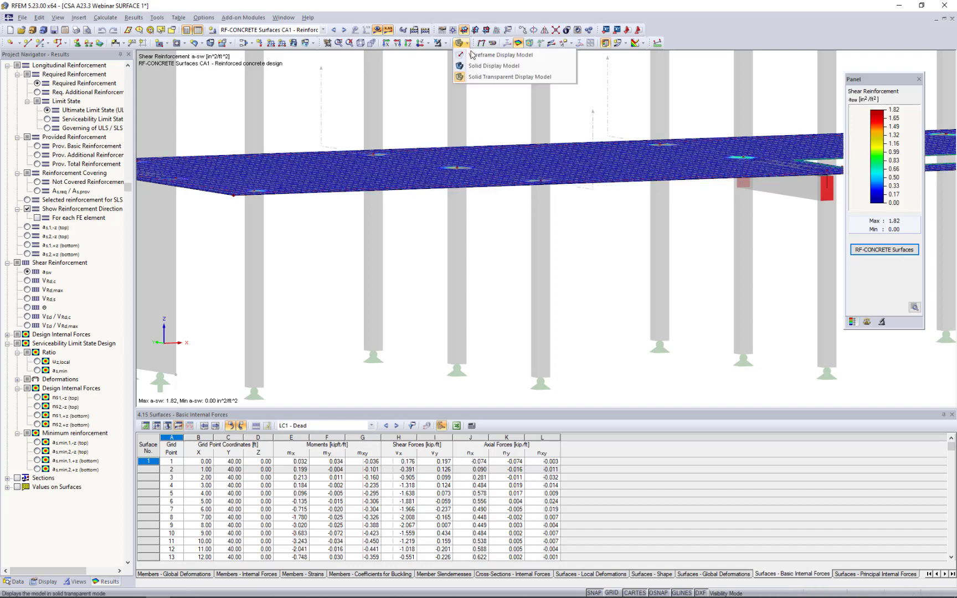
left_click(471, 57)
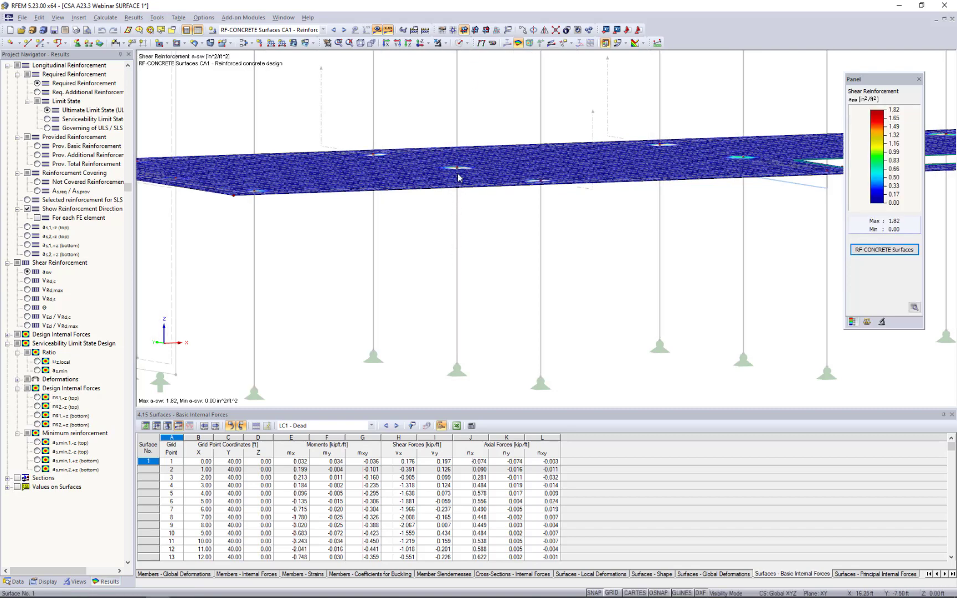
Inspect the undesignable slab area around the column at node No. 11.
scroll(458, 198, "up", 2)
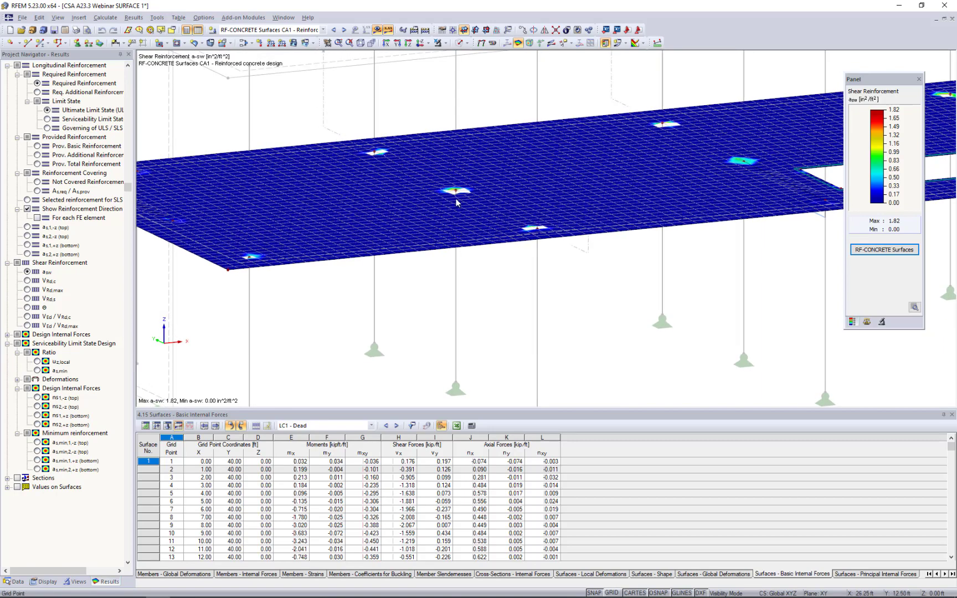
scroll(455, 202, "up", 2)
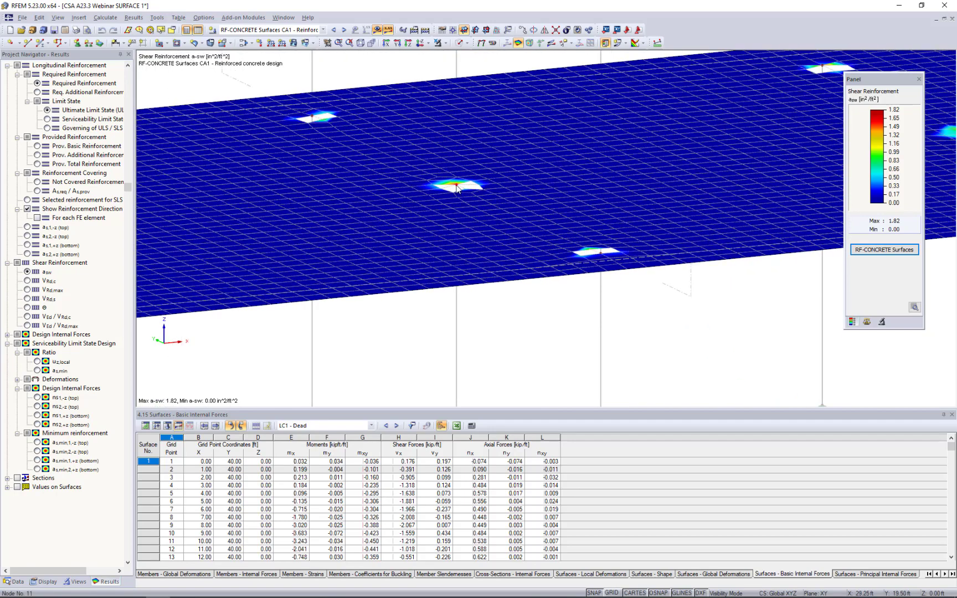
mouse_move(457, 189)
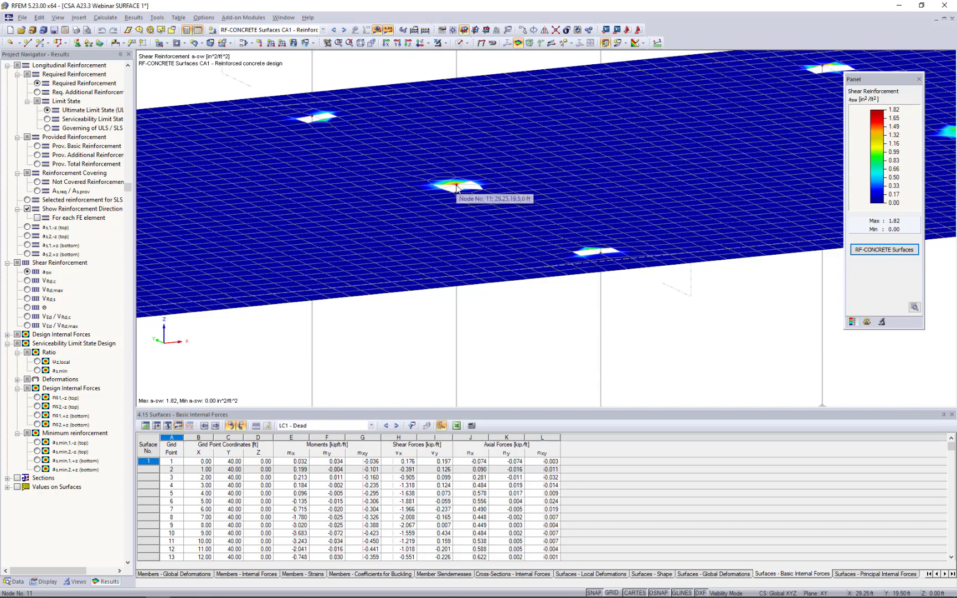
Hide the design results and bring the column at node No. 7 near the slab's front edge into view.
left_click(377, 29)
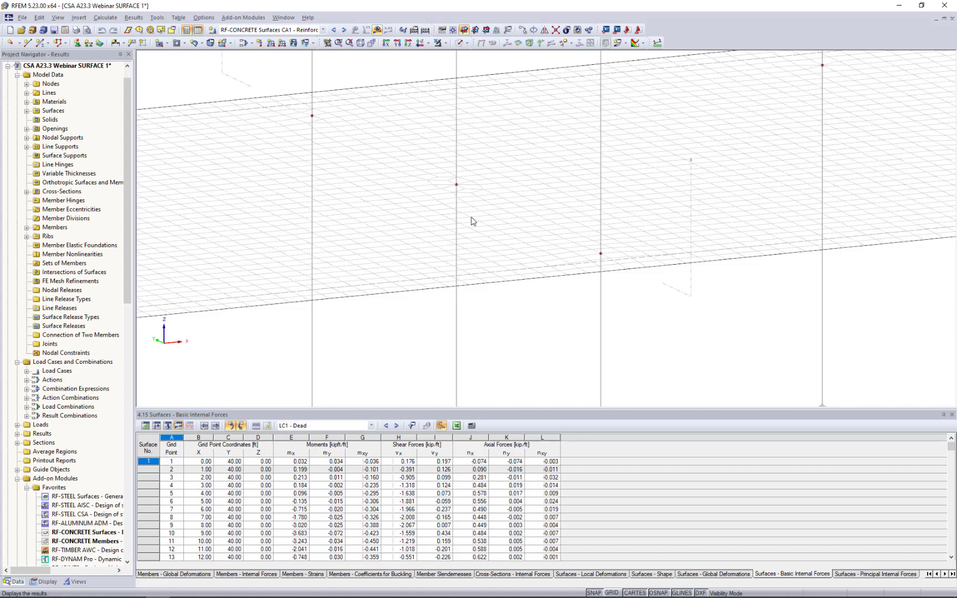
scroll(471, 217, "down", 2)
scroll(471, 221, "down", 5)
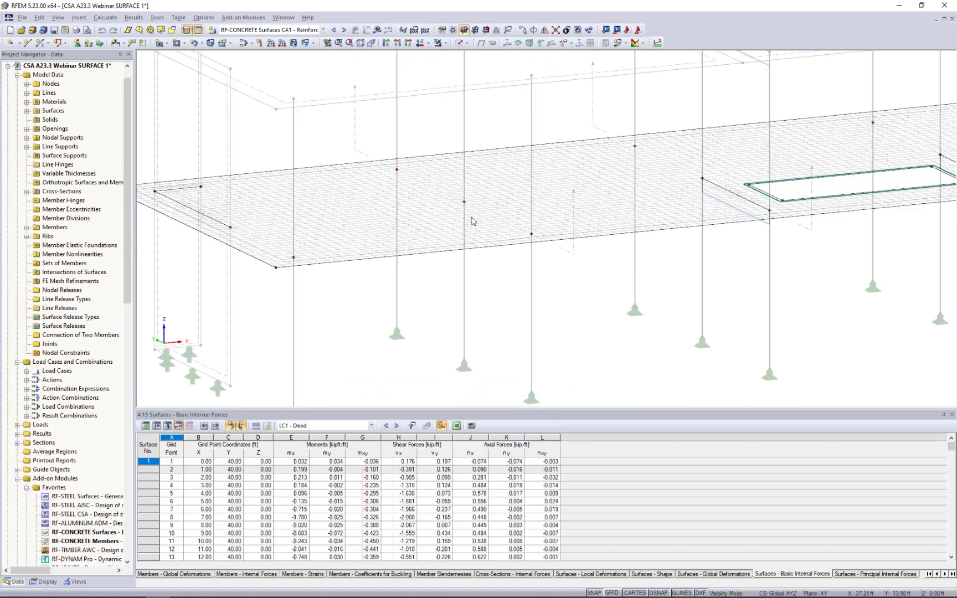
middle_click_drag(509, 300, 470, 308, "ctrl")
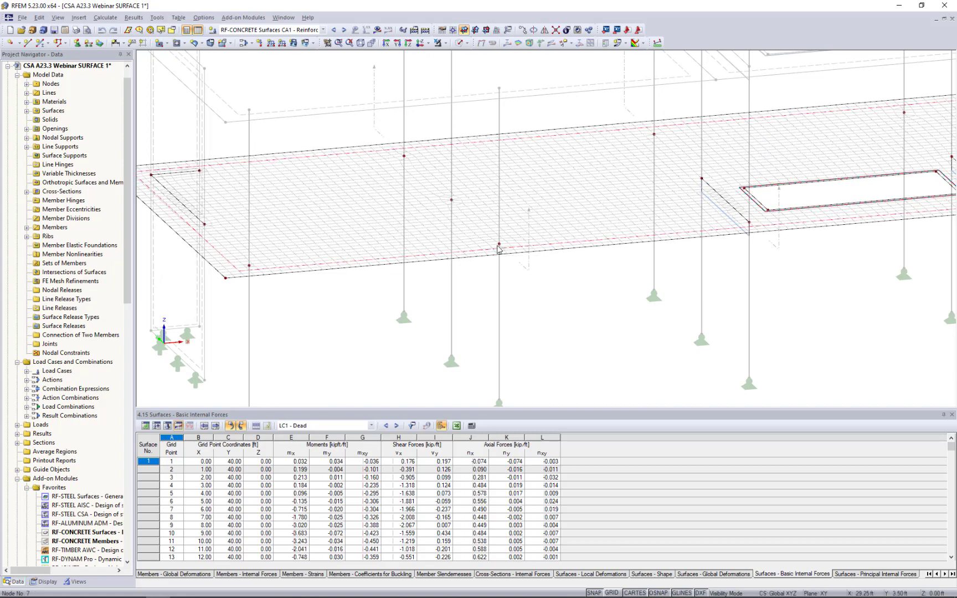
scroll(498, 249, "up", 3)
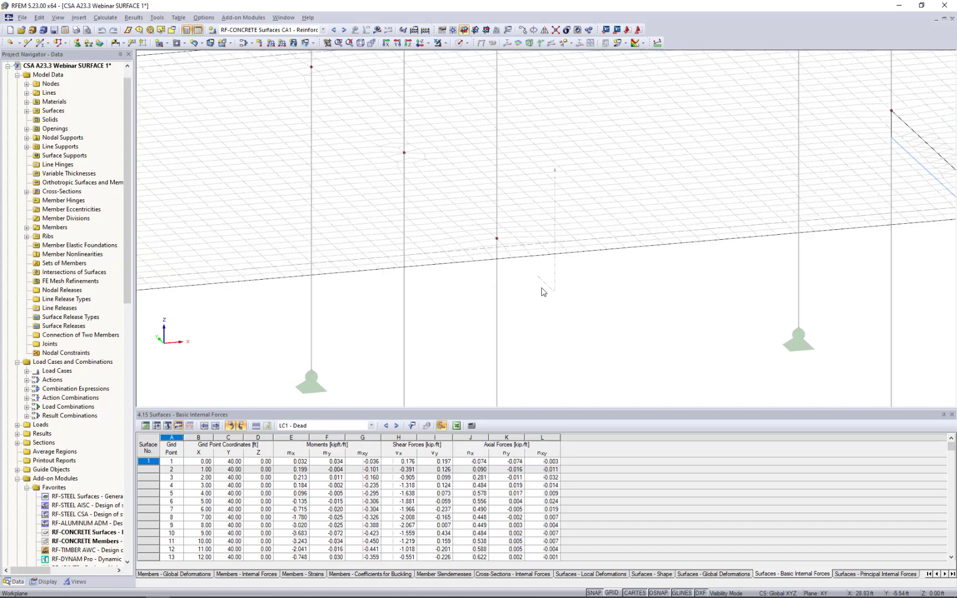
scroll(542, 292, "up", 2)
middle_click_drag(543, 292, 480, 304)
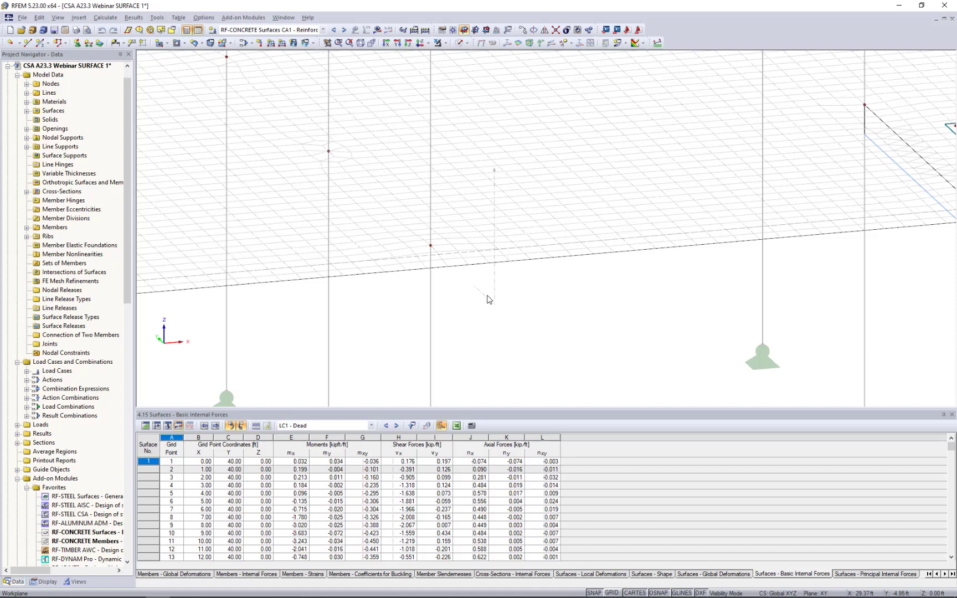
Show the work plane grid and set the work plane origin at column node No. 7.
left_click(612, 592)
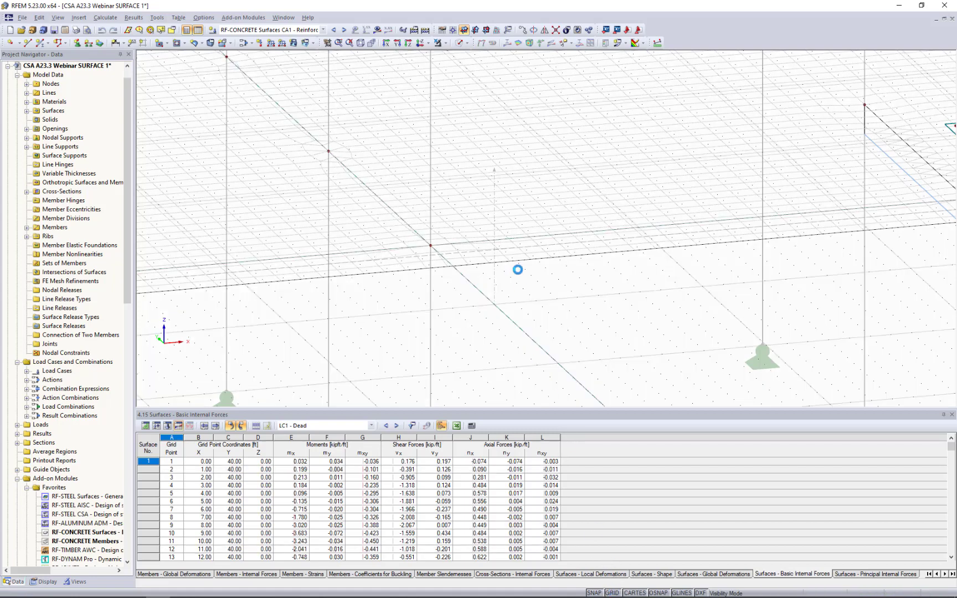
left_click(451, 33)
left_click(431, 245)
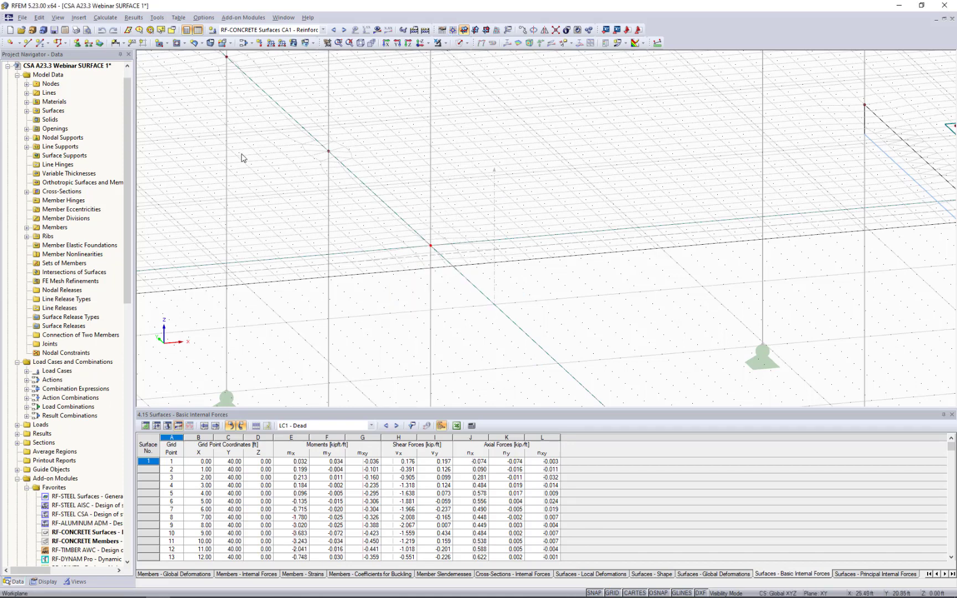
Define a new rectangular surface via center with surface stiffness type Rigid.
left_click(165, 44)
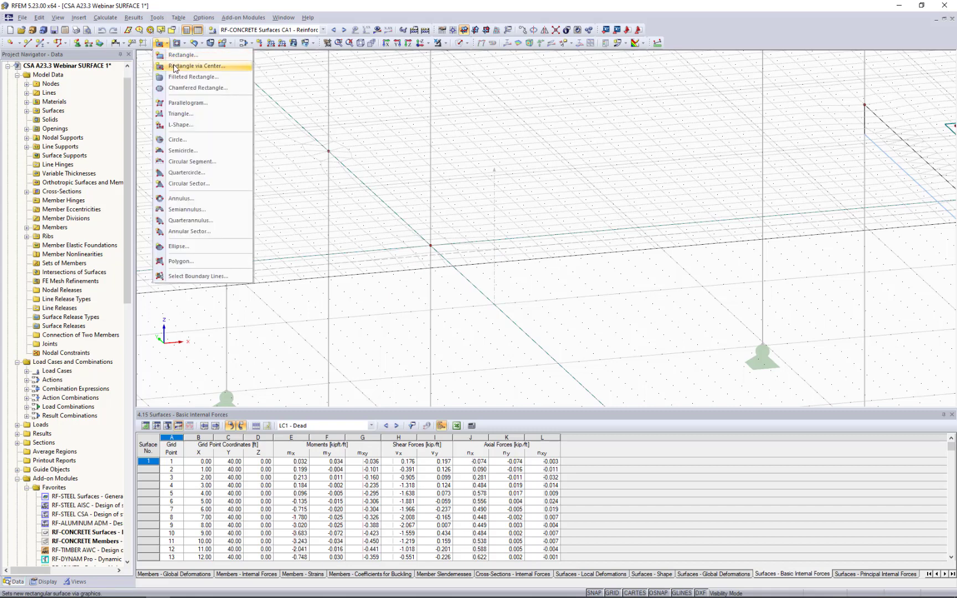
left_click(174, 68)
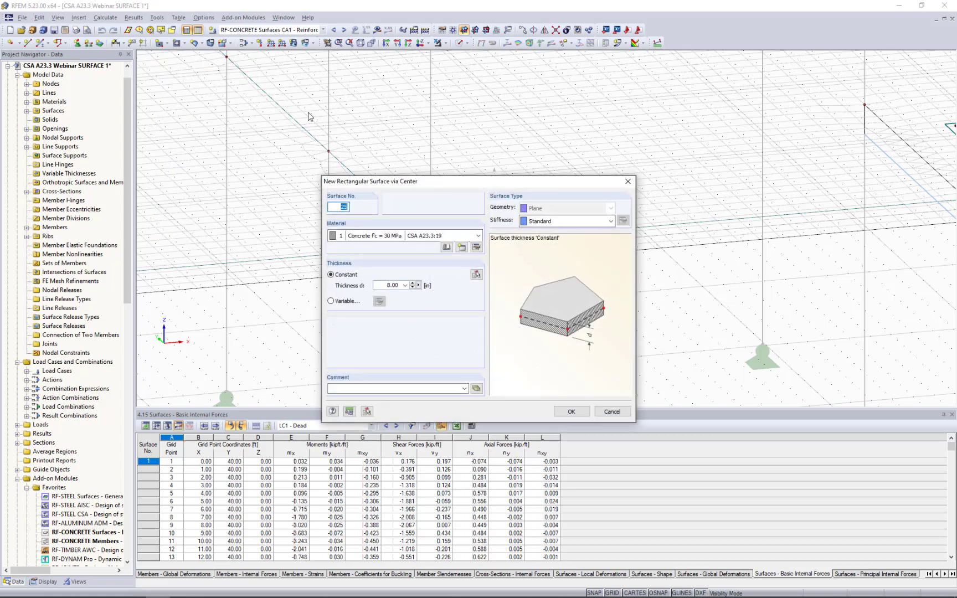
left_click(537, 221)
left_click(545, 280)
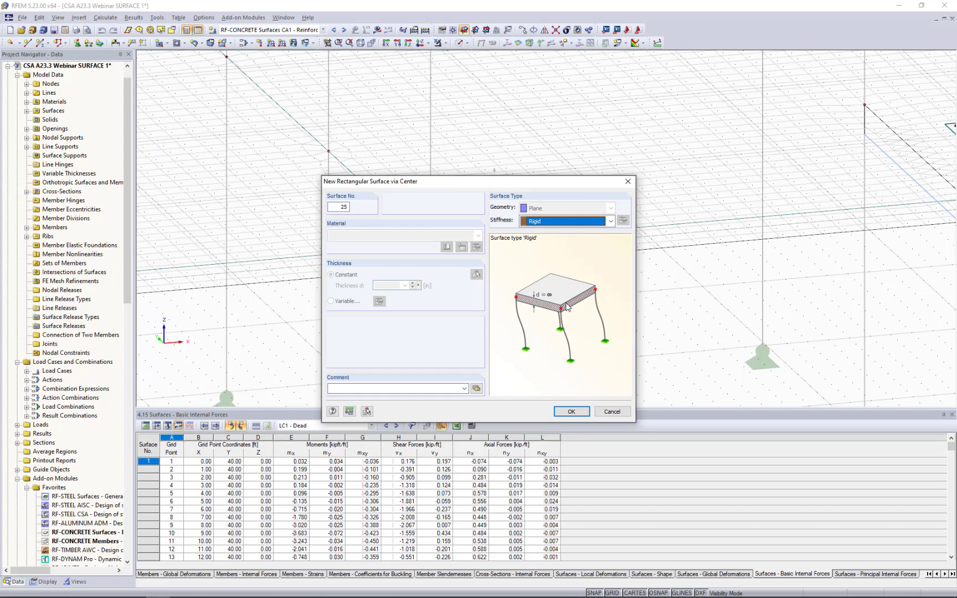
left_click(571, 411)
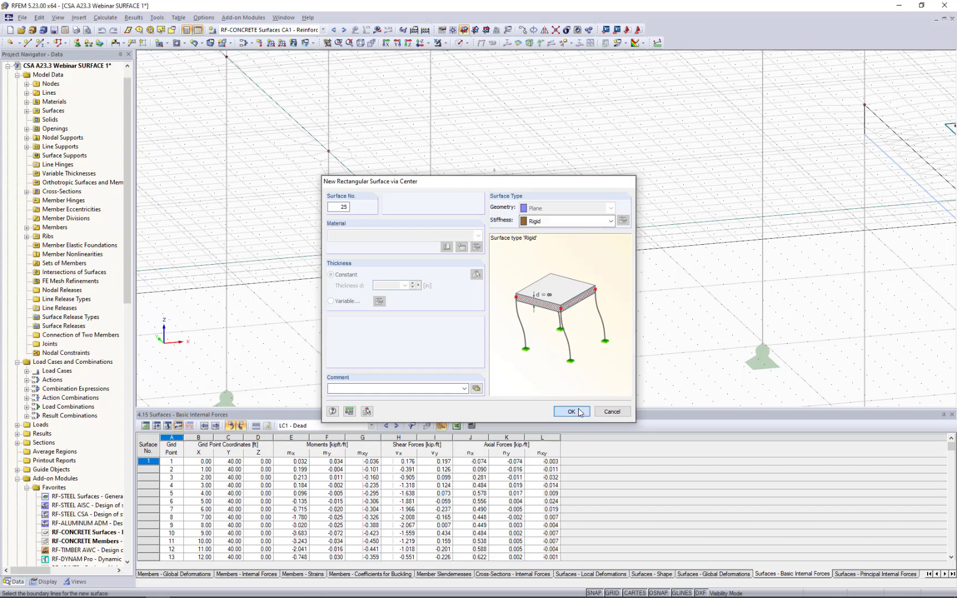
Place the rigid rectangle centered on node No. 7 with its corner about 0.62 ft by 0.83 ft away, deleting existing results and integrating it into the slab.
scroll(415, 250, "up", 2)
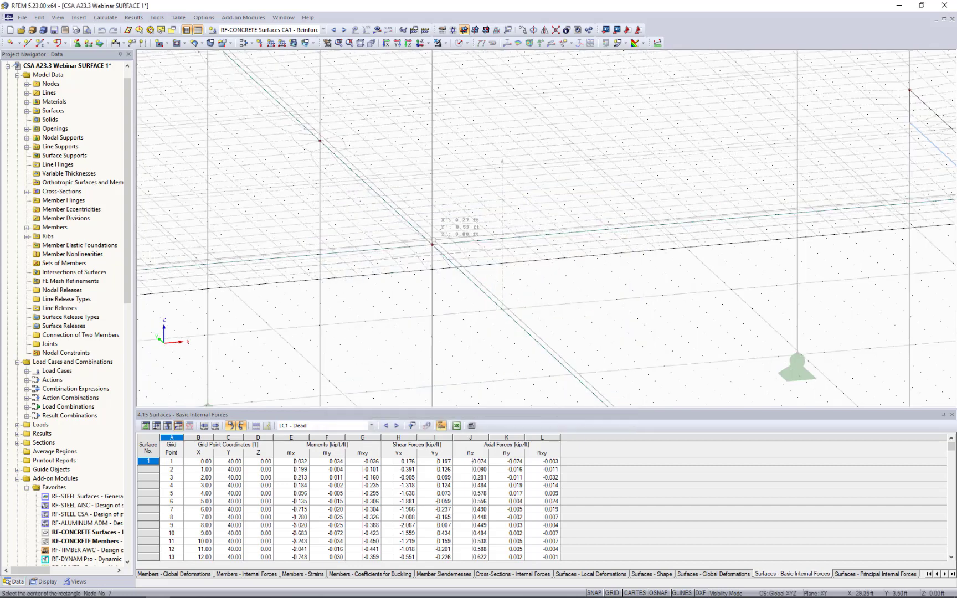
left_click(432, 244)
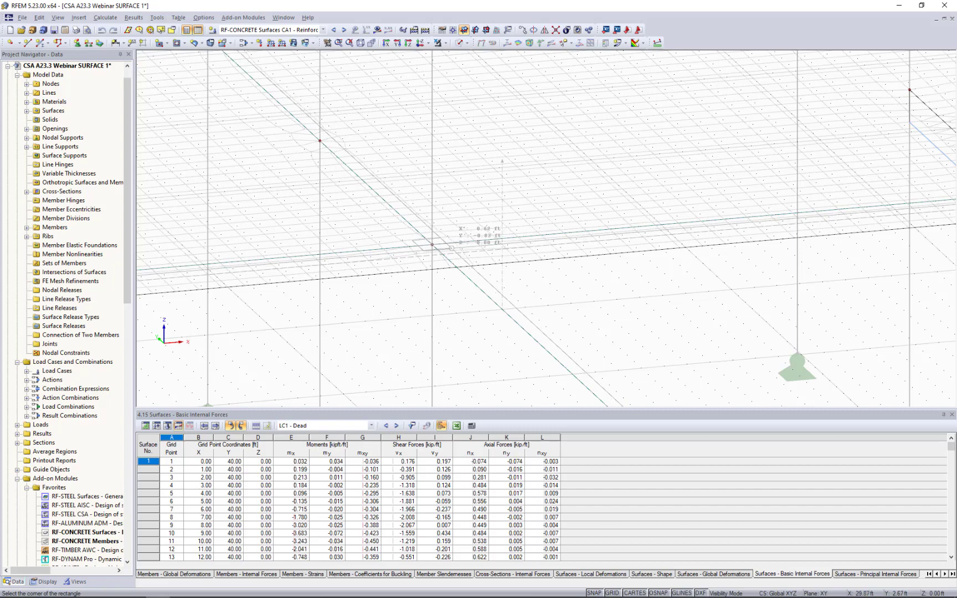
left_click(451, 248)
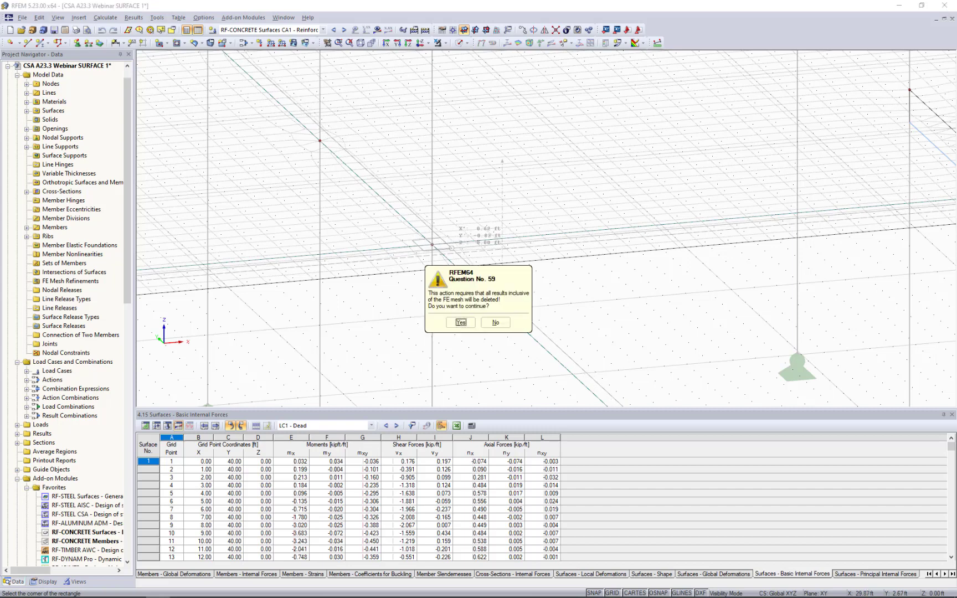
left_click(463, 323)
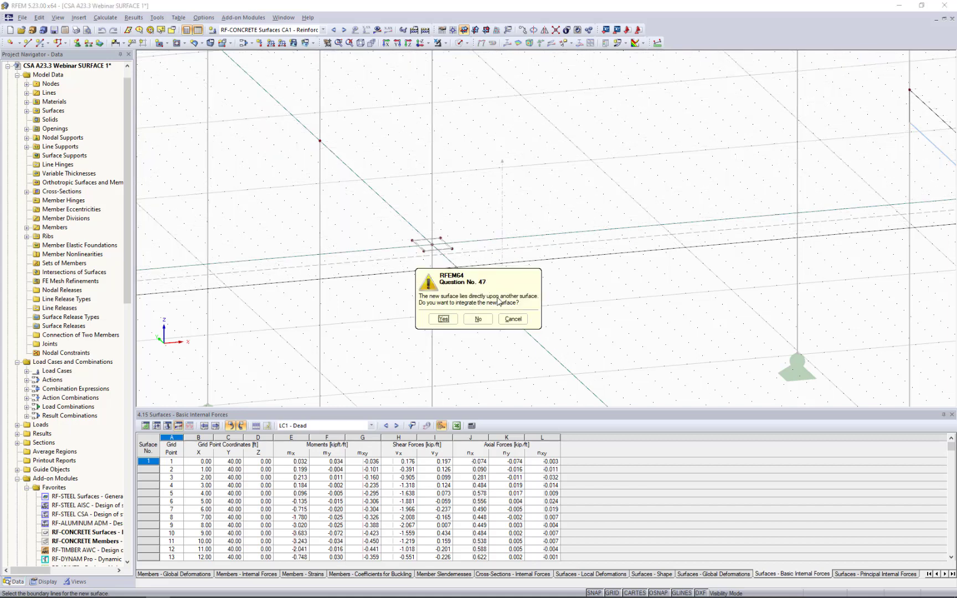
left_click(442, 319)
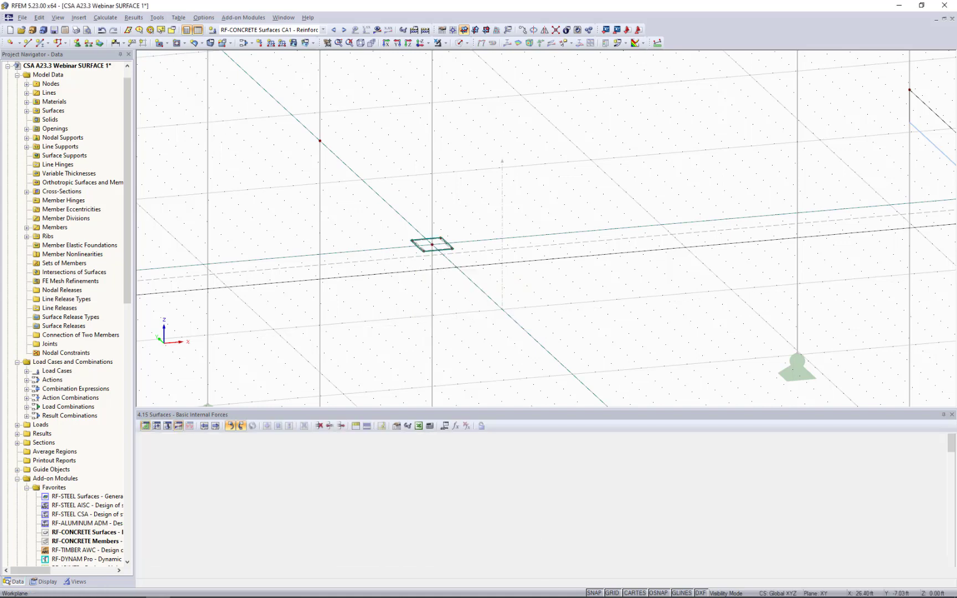
Hide the work plane grid and show the model as solid transparent to inspect the rigid surface at the column head.
left_click(612, 592)
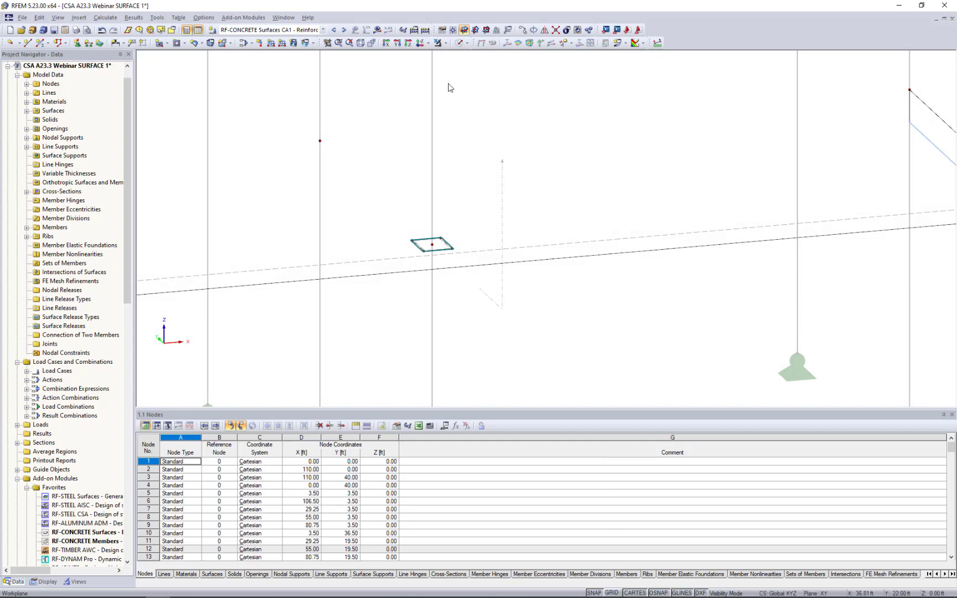
left_click(461, 43)
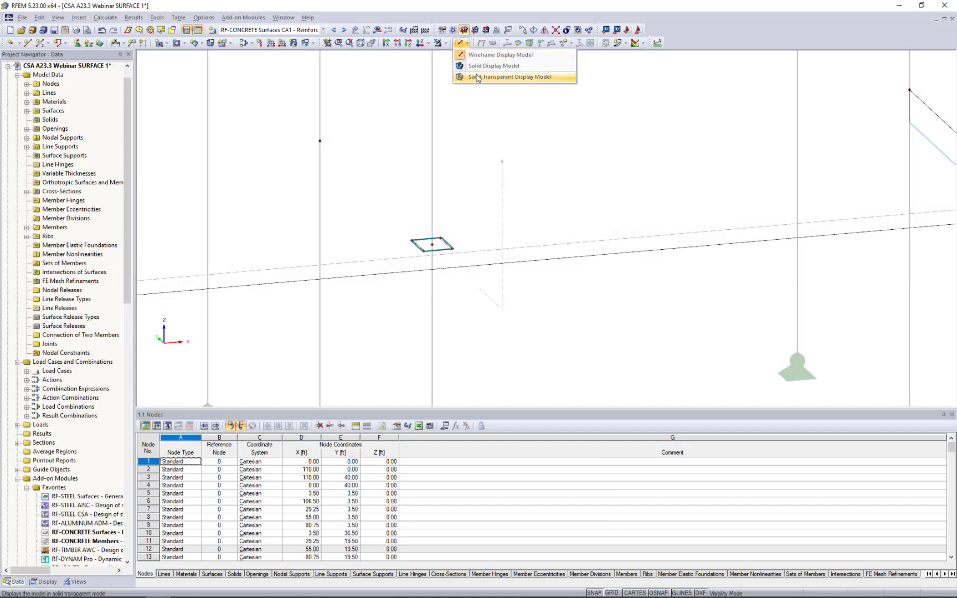
left_click(476, 77)
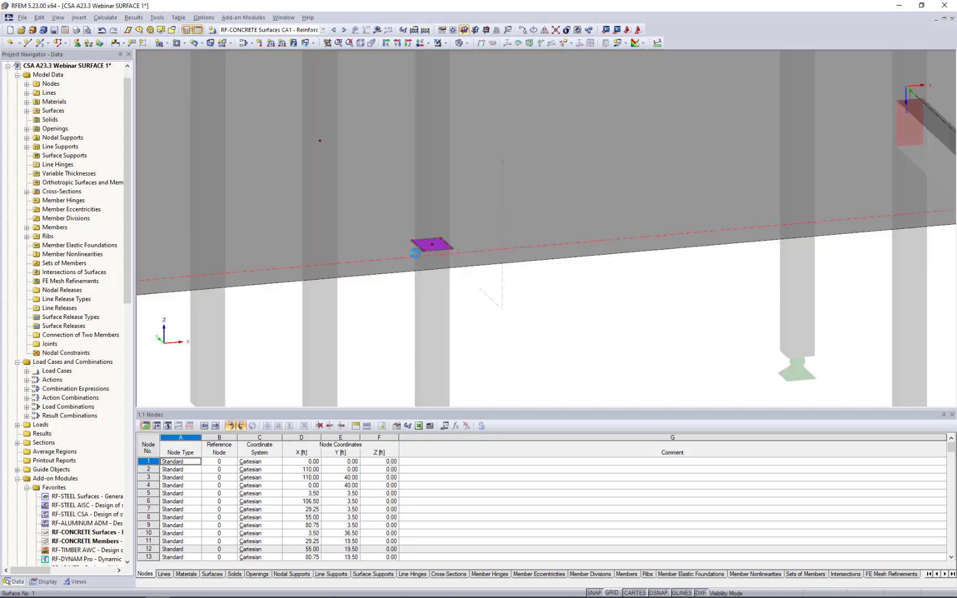
scroll(415, 253, "up", 3)
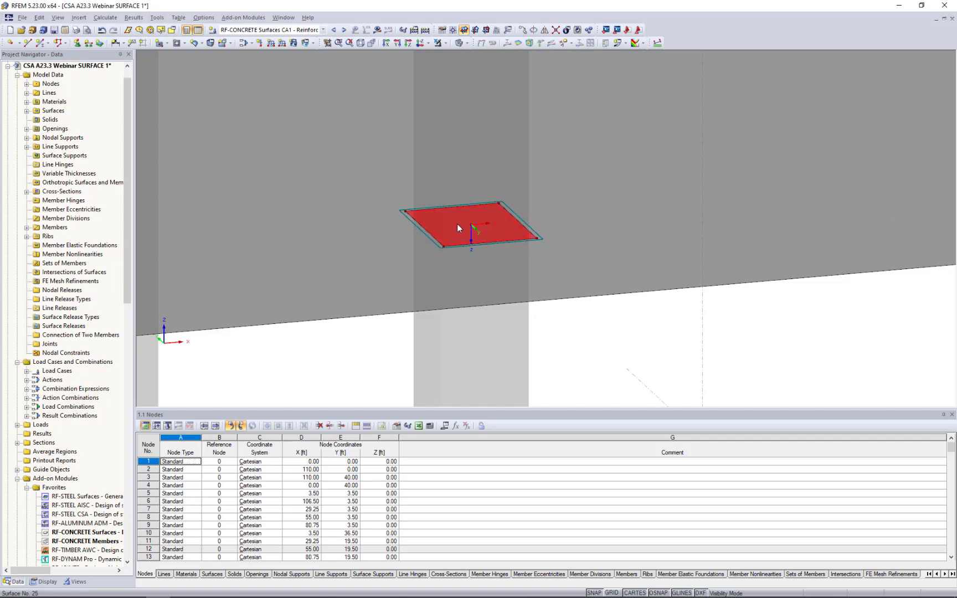
scroll(454, 228, "down", 5)
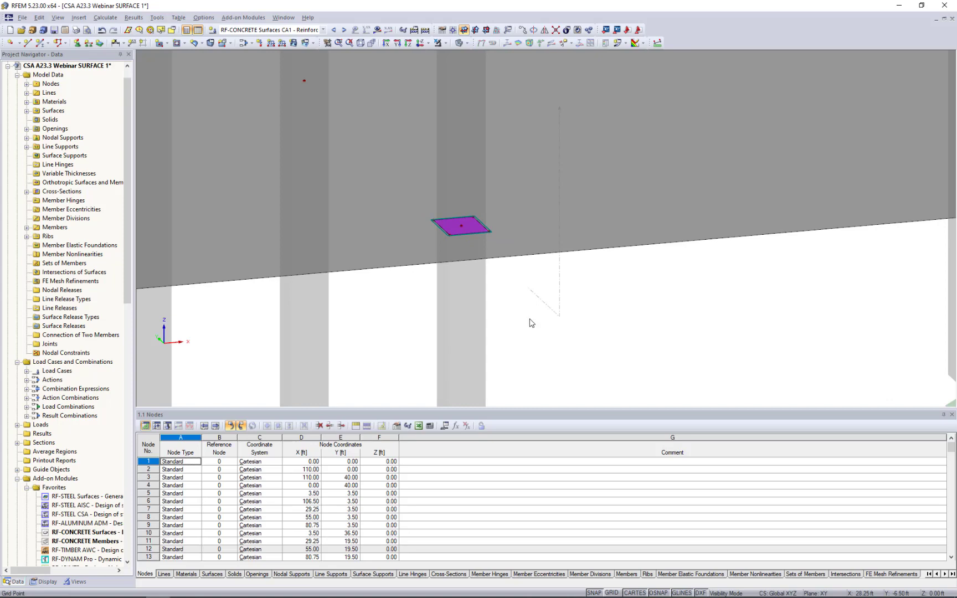
scroll(531, 304, "down", 1)
middle_click_drag(531, 299, 542, 310, "ctrl")
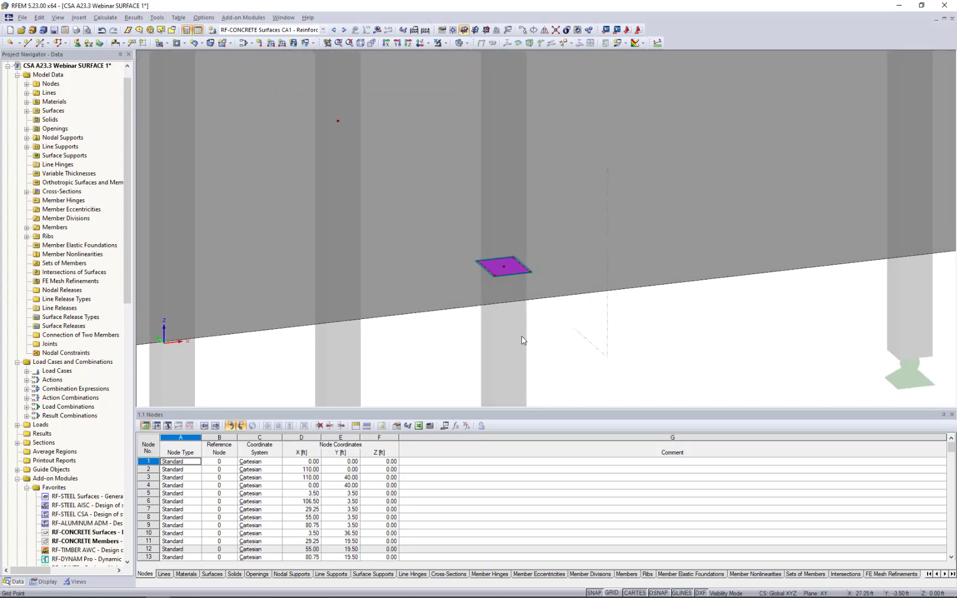
Create a larger rectangular surface via center around the rigid one, with Standard stiffness and 14 in thickness, and integrate it into the slab.
left_click(167, 44)
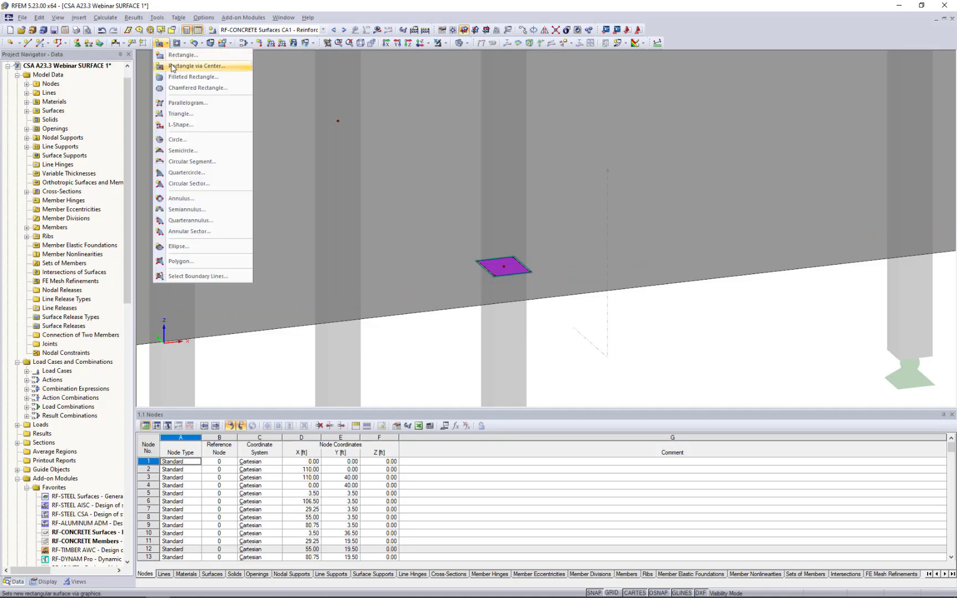
left_click(171, 64)
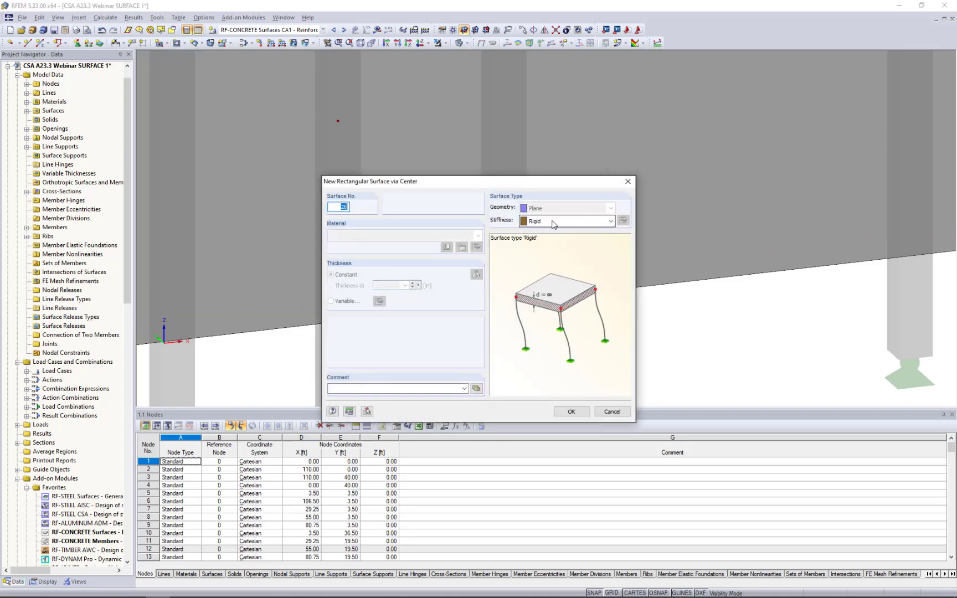
left_click(552, 221)
left_click(551, 233)
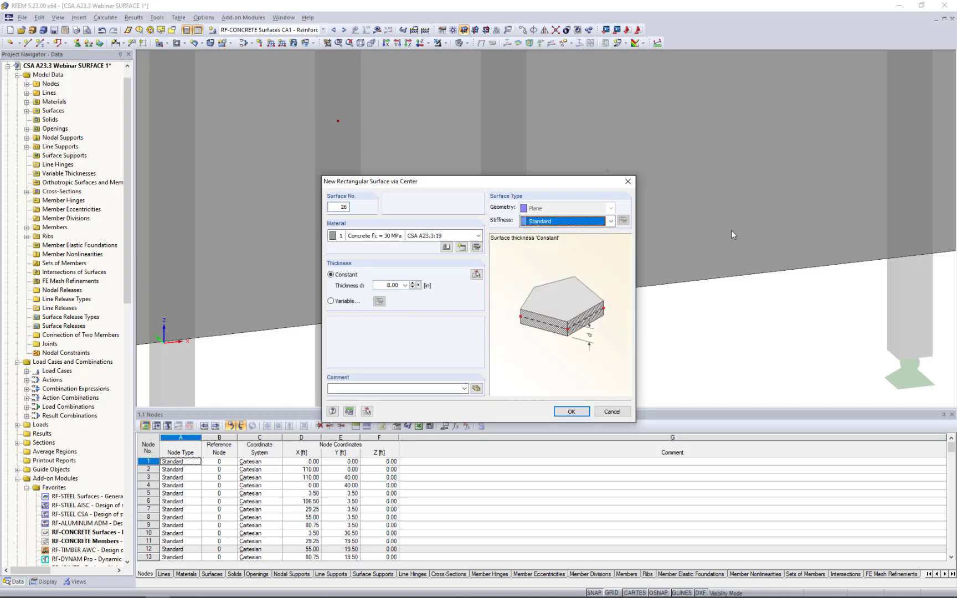
left_click(380, 286)
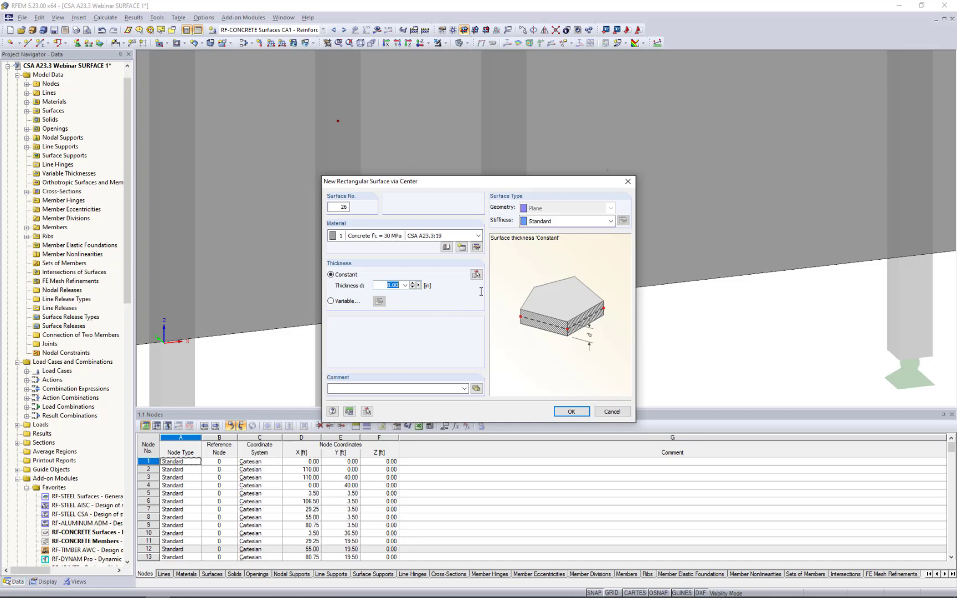
type("14")
left_click(571, 411)
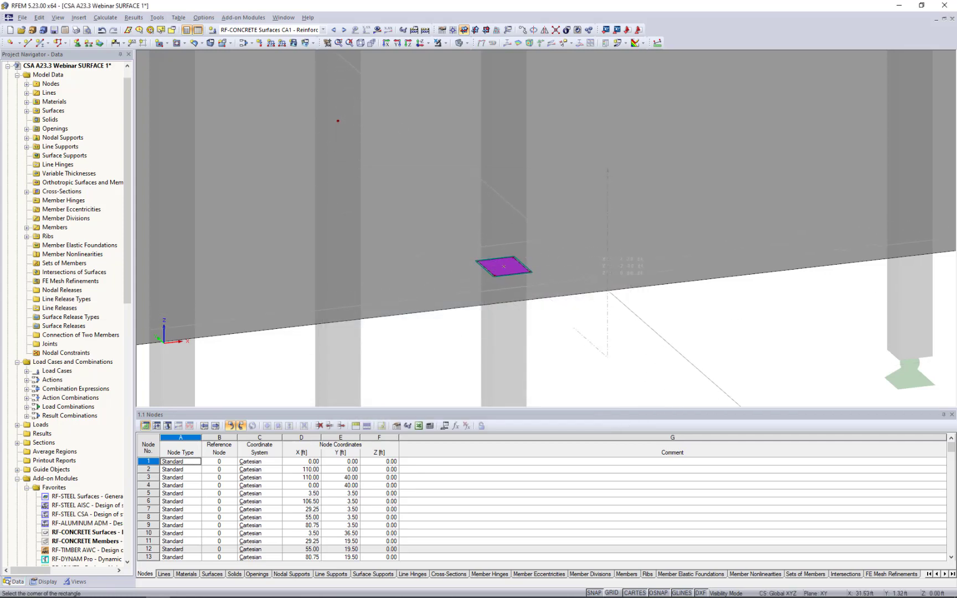
left_click(595, 279)
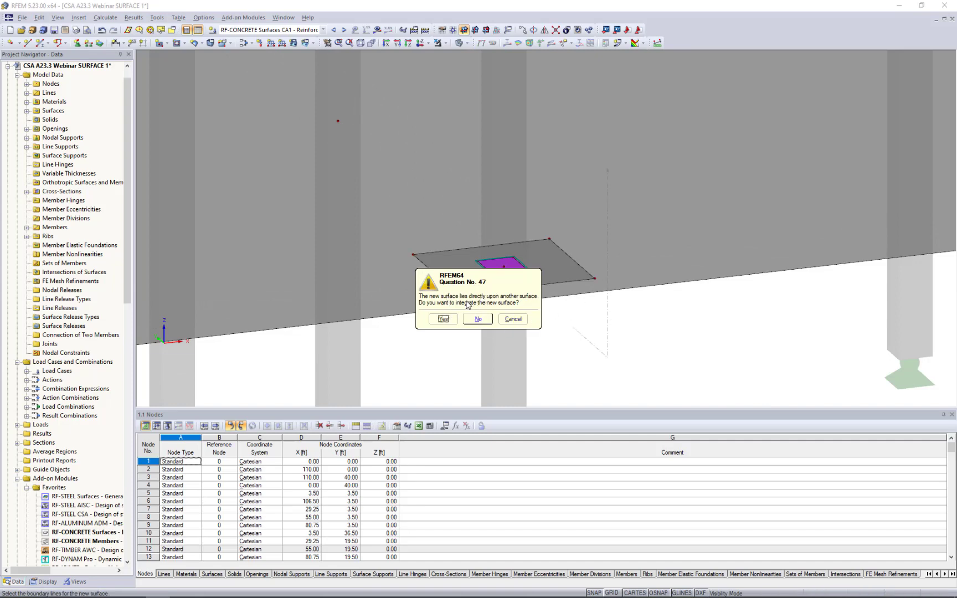
left_click(446, 319)
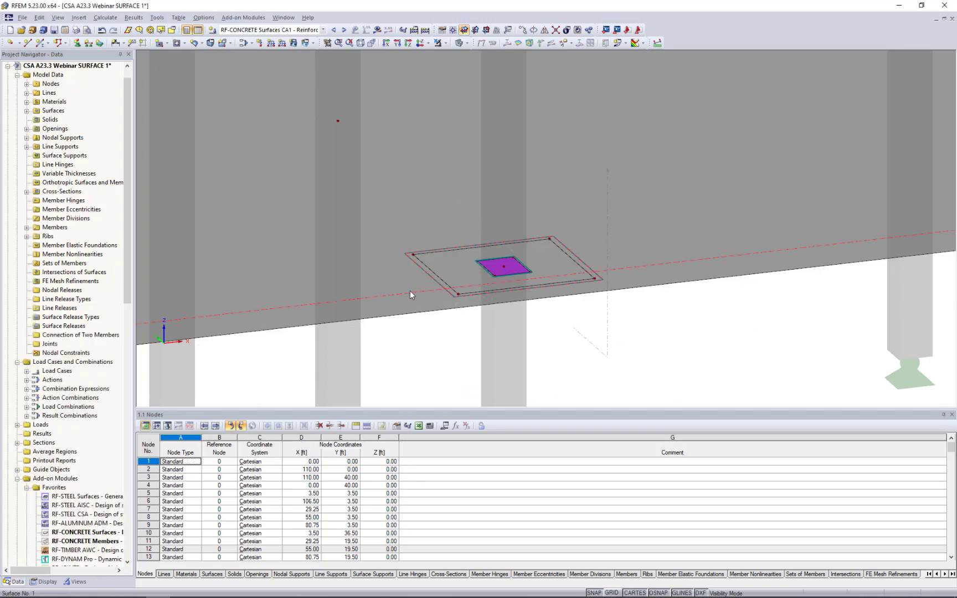
Examine the slab and the surrounding 14 in surface as separate surfaces, checking the thicker surface's properties without changing them.
left_click(398, 292)
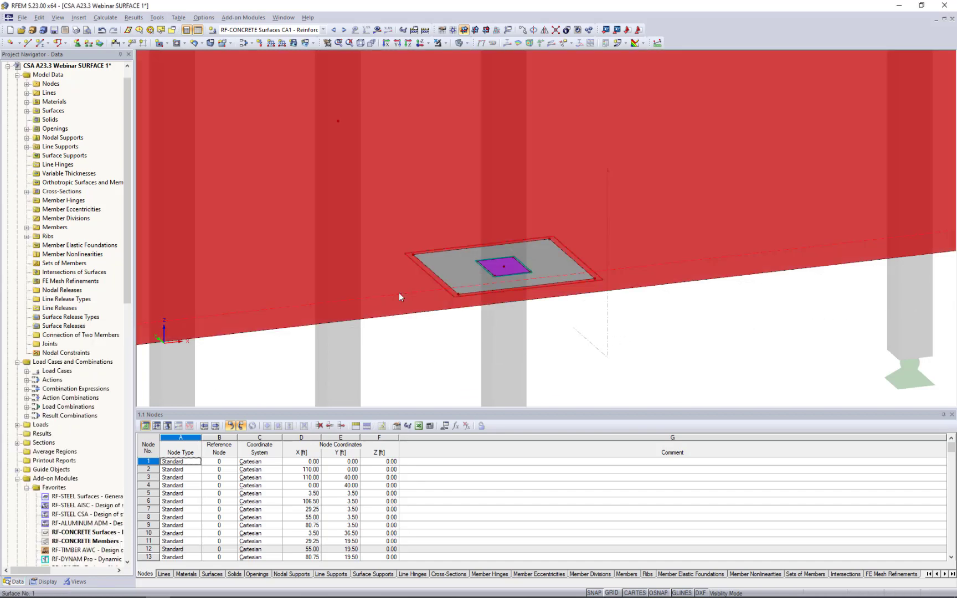
left_click(449, 269)
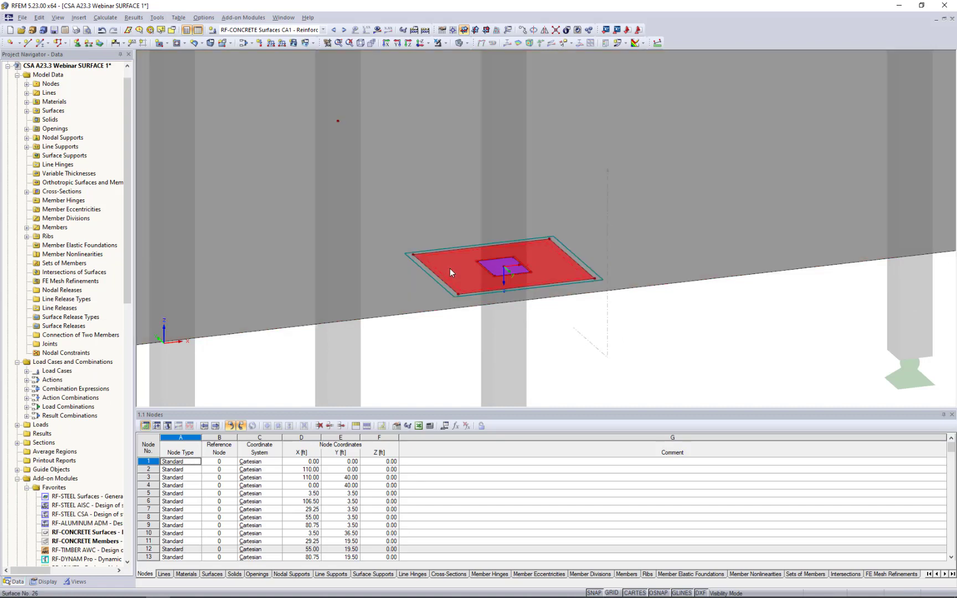
double_click(449, 268)
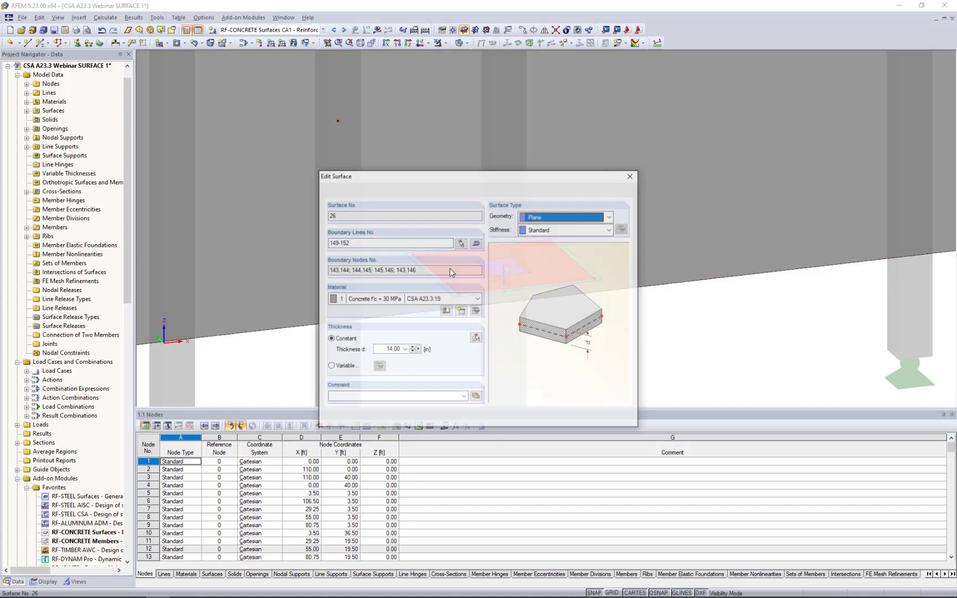
left_click(616, 419)
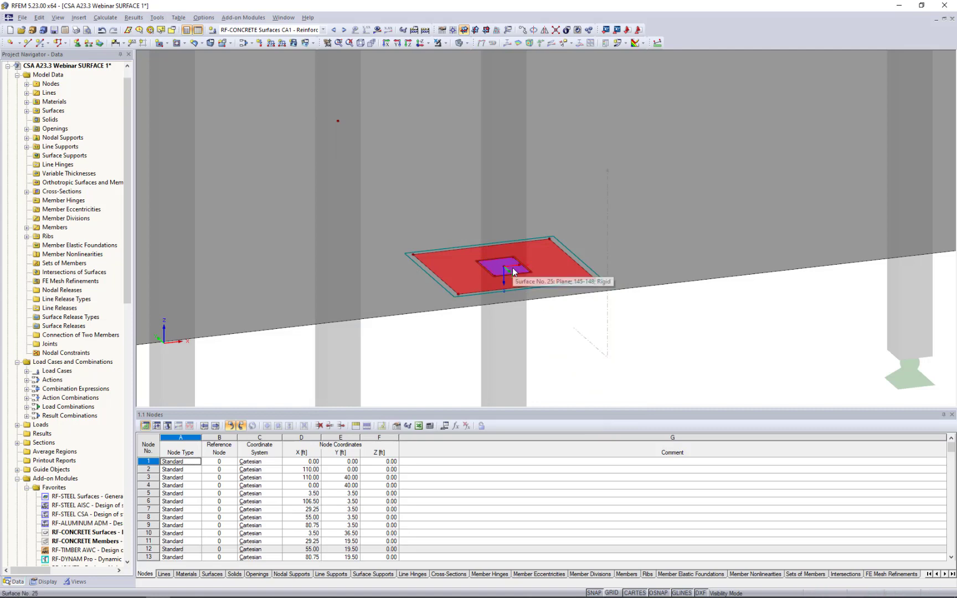
scroll(592, 330, "down", 1)
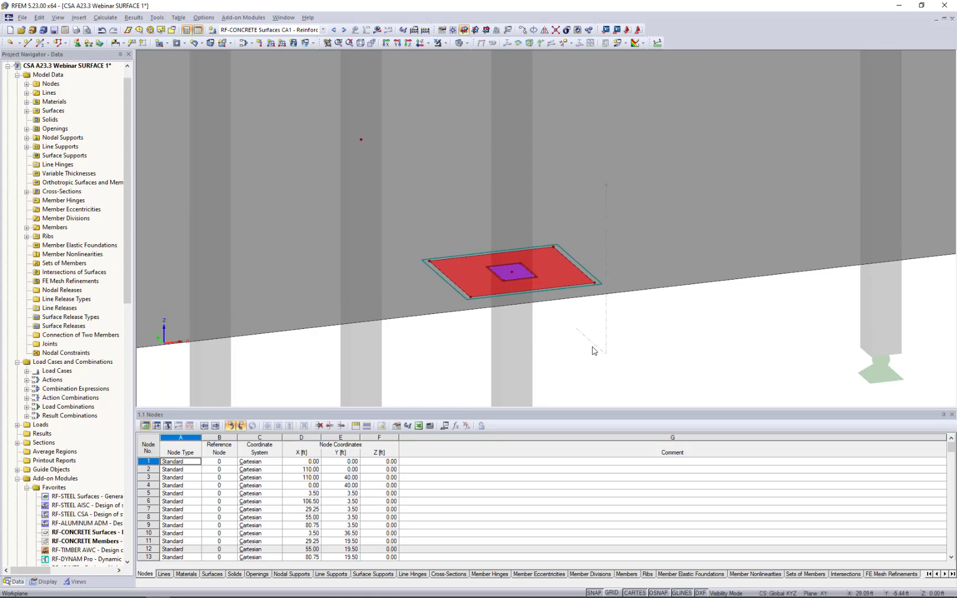
Return to the wireframe display and delete both rectangular surfaces around node No. 7, keeping the column node.
left_click(466, 43)
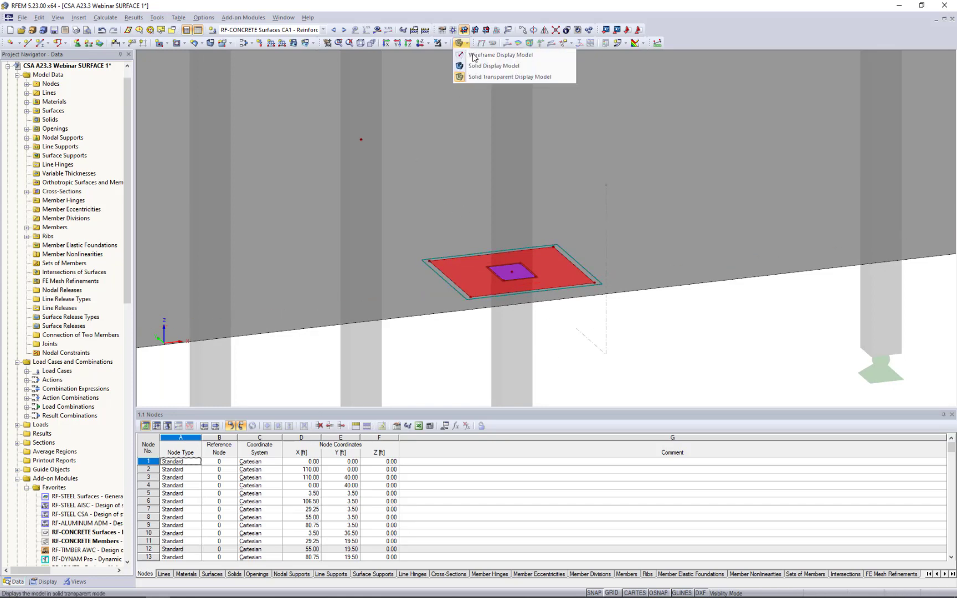
left_click(477, 57)
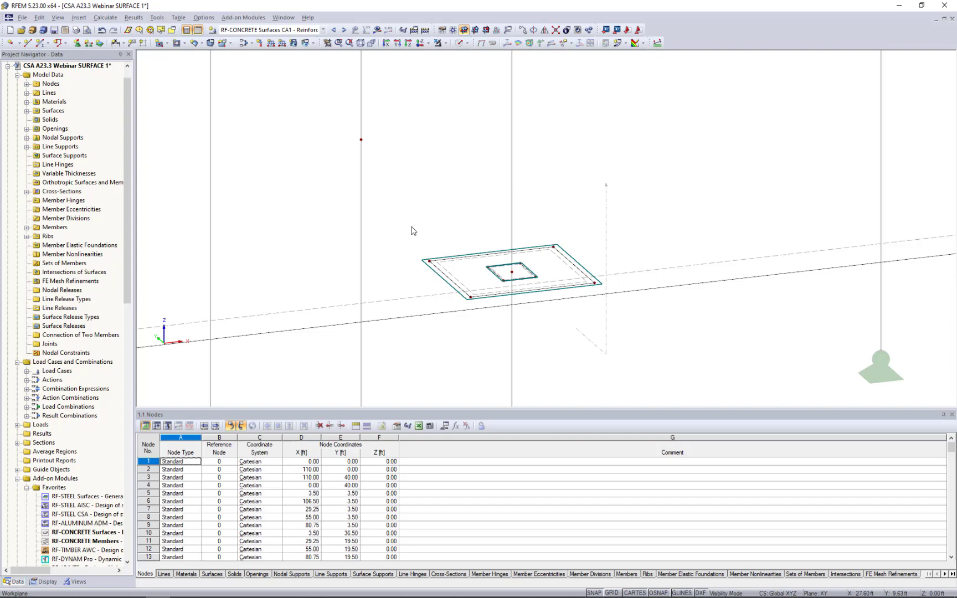
left_click_drag(402, 219, 634, 342)
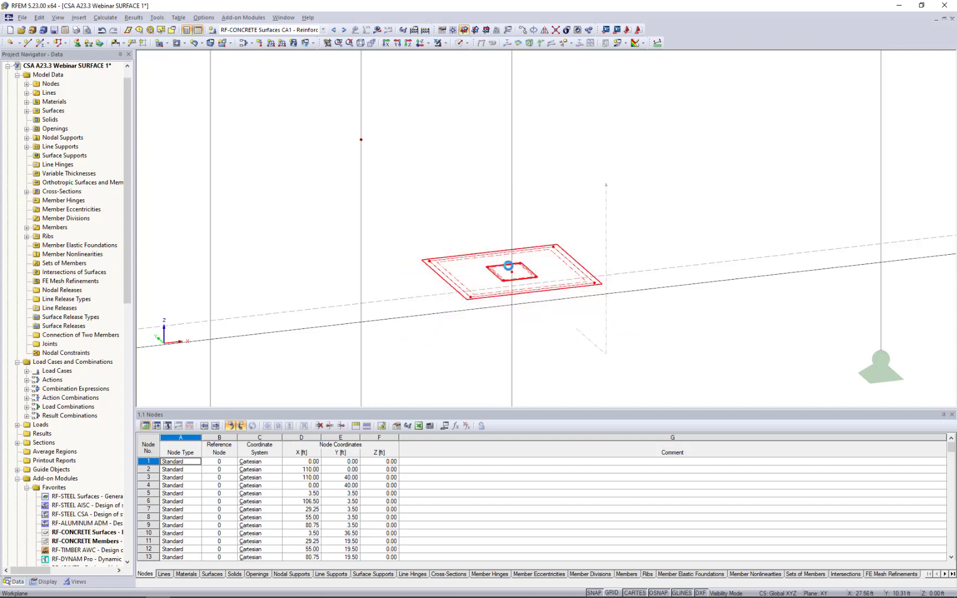
left_click(512, 274)
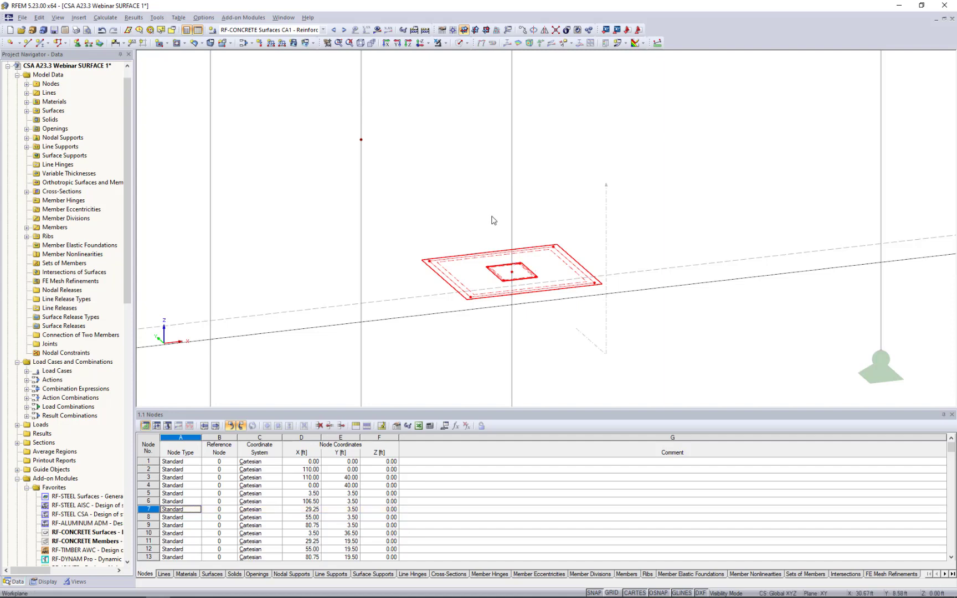
key("Delete")
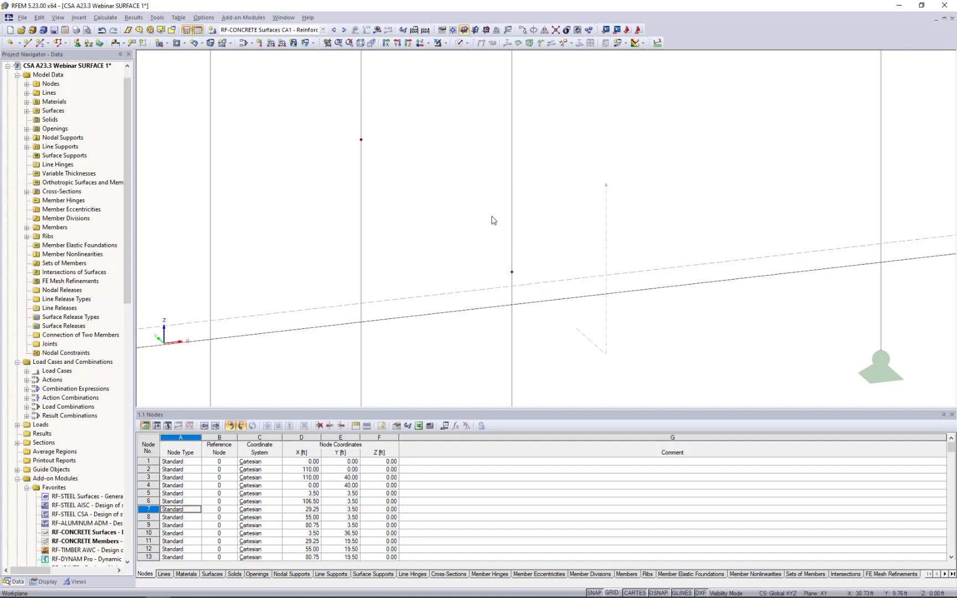
Select the slab-level column nodes No. 5, 7, 8, 11, 12, 14 and 15.
scroll(493, 220, "down", 5)
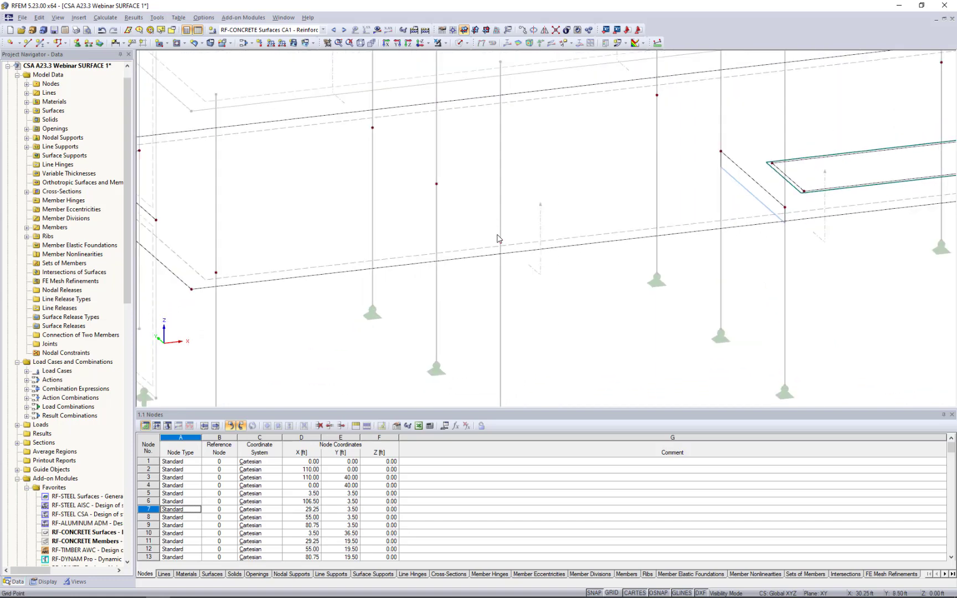
middle_click_drag(497, 238, 541, 278)
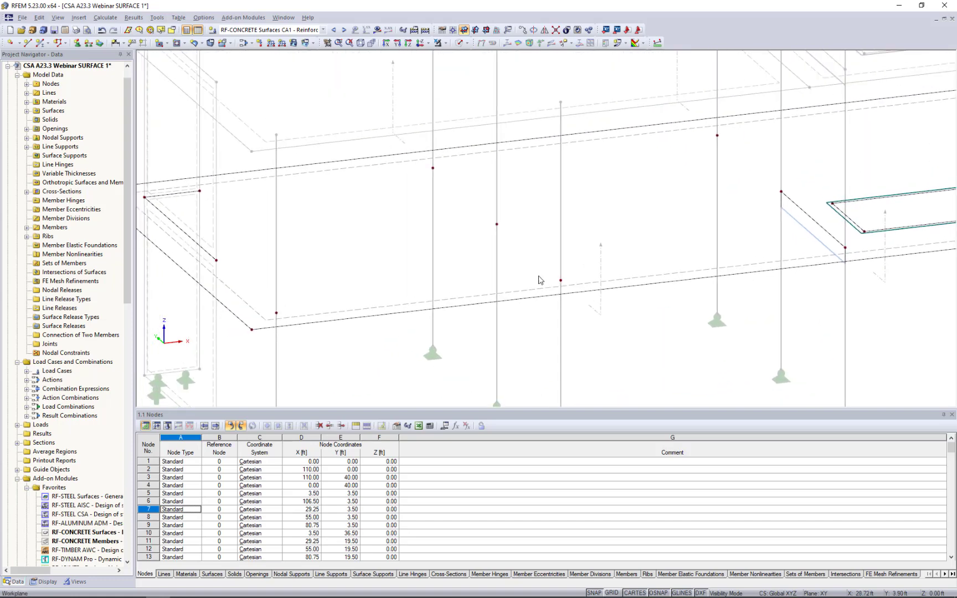
left_click(275, 315)
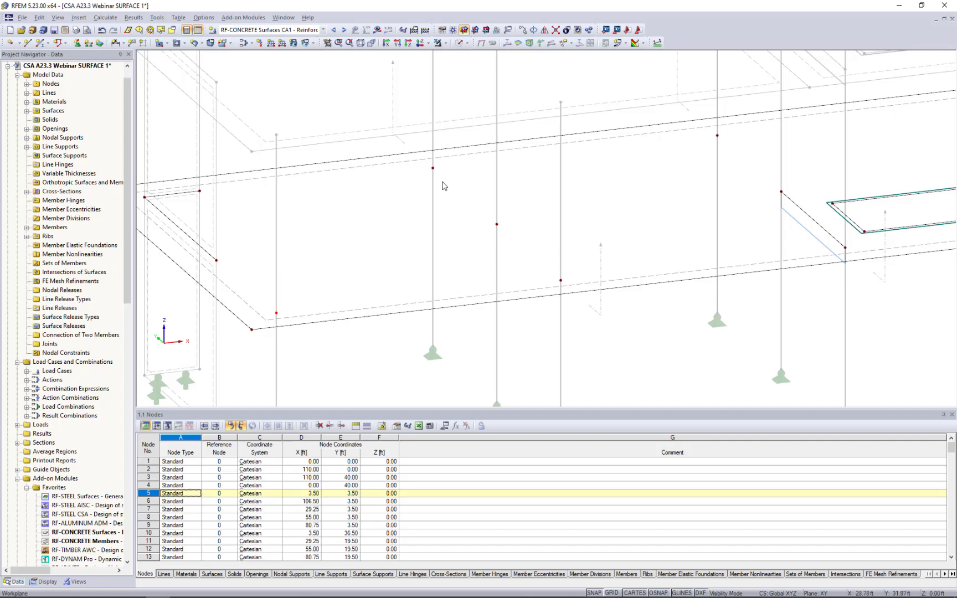
left_click_drag(411, 131, 592, 340)
left_click_drag(699, 116, 736, 159)
left_click(782, 191, "ctrl")
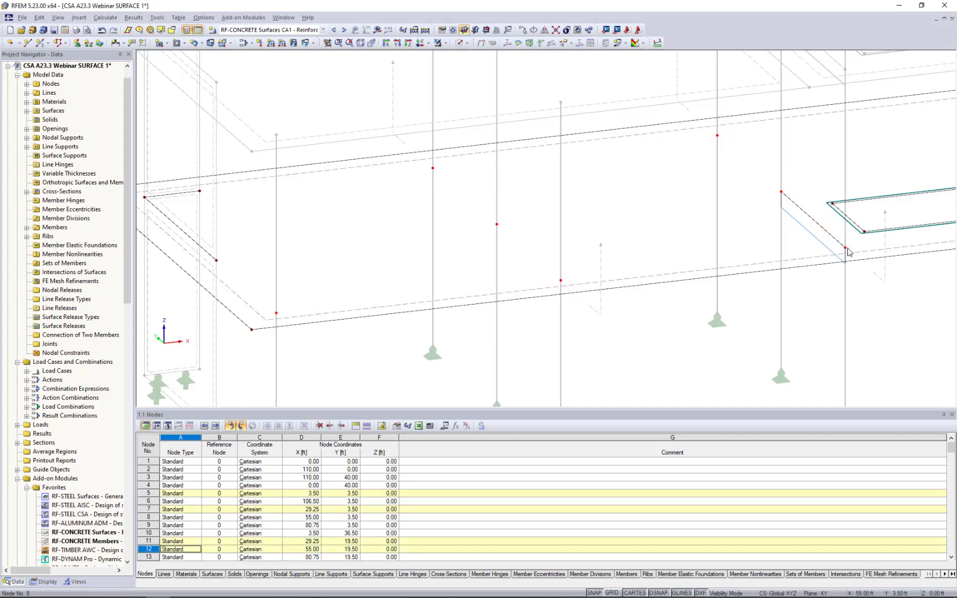
left_click(847, 248, "ctrl")
Add column nodes No. 6, 9, 13 and 16 around and beyond the slab opening to the selection.
middle_click_drag(872, 267, 463, 305)
scroll(463, 306, "down", 1)
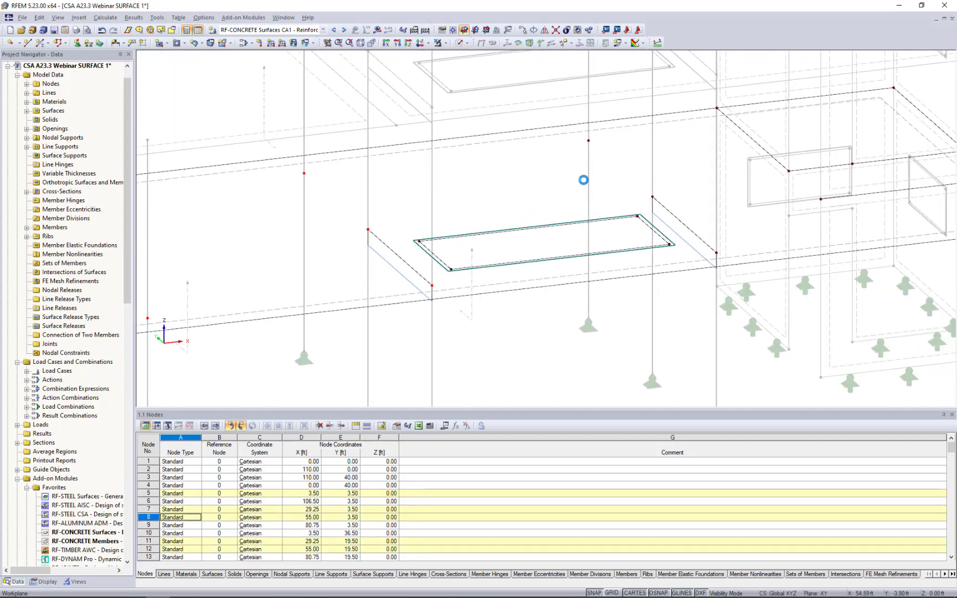
left_click(577, 156, "ctrl")
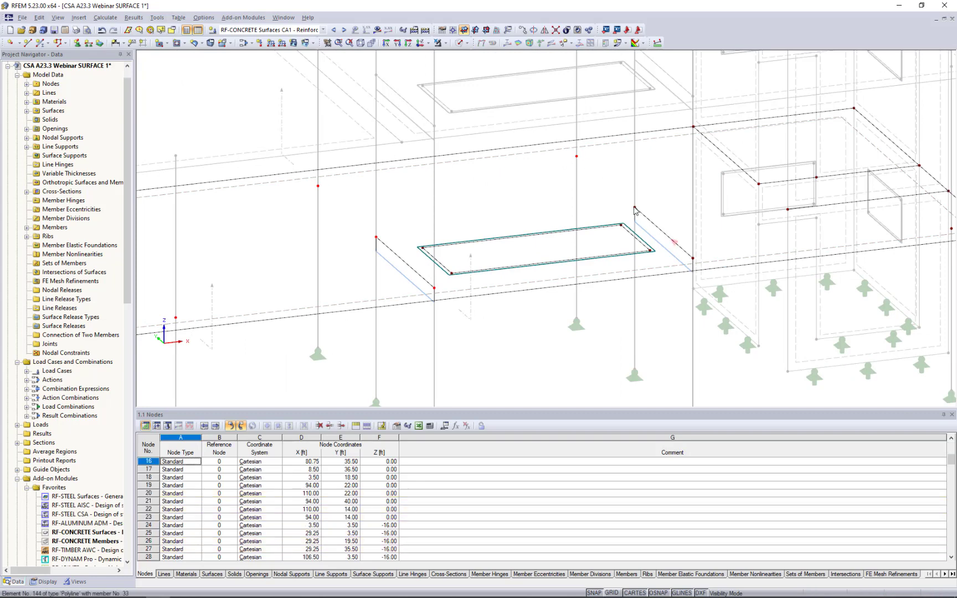
left_click(635, 209, "ctrl")
left_click(692, 259, "ctrl")
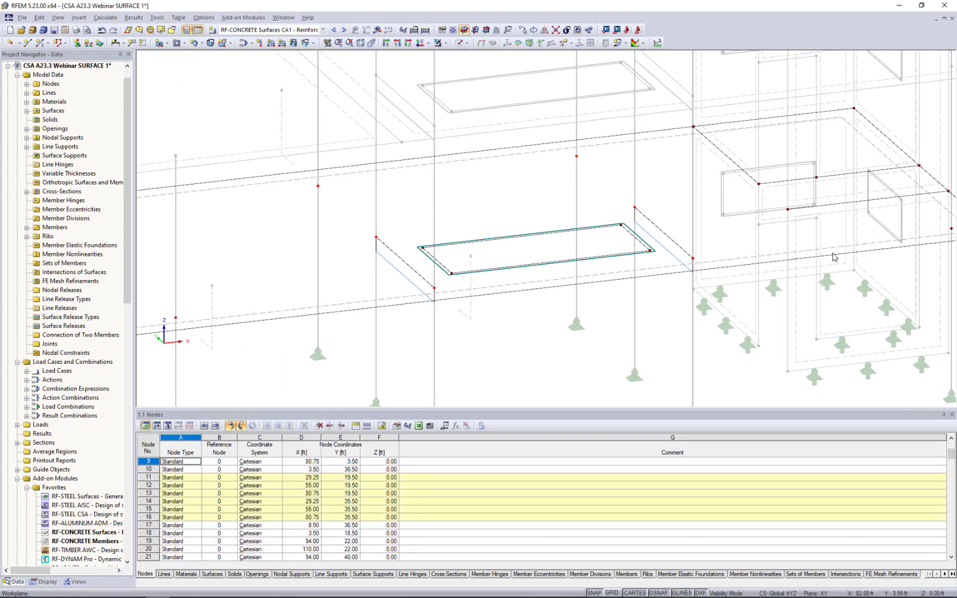
middle_click_drag(866, 261, 677, 273)
scroll(678, 273, "up", 1)
left_click(770, 236, "ctrl")
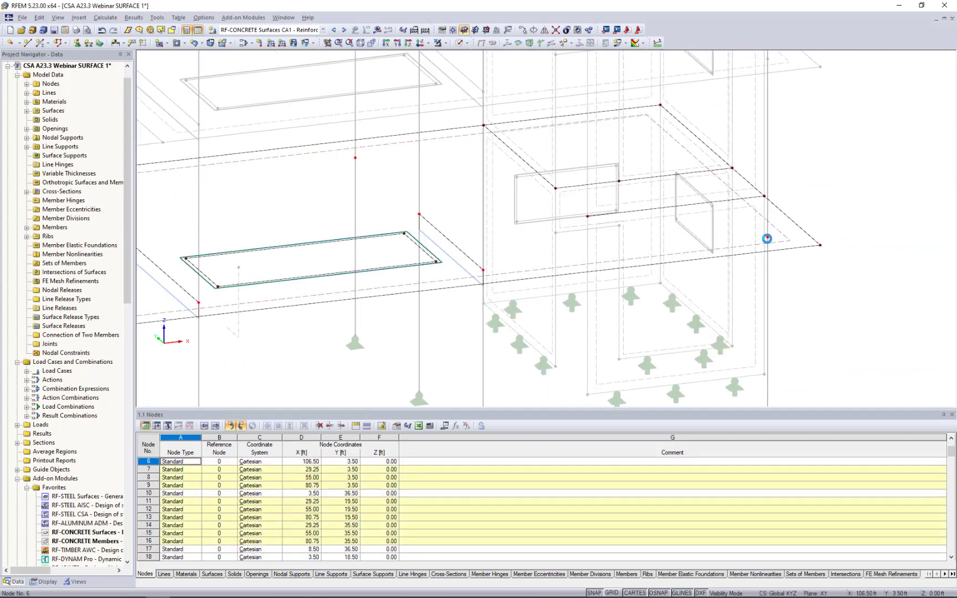
Create a circular FE mesh refinement on nodes 5-9 and 11-16 with radius 3 ft, inner target length 0.1 ft and outer 1 ft.
middle_click_drag(377, 301, 854, 238)
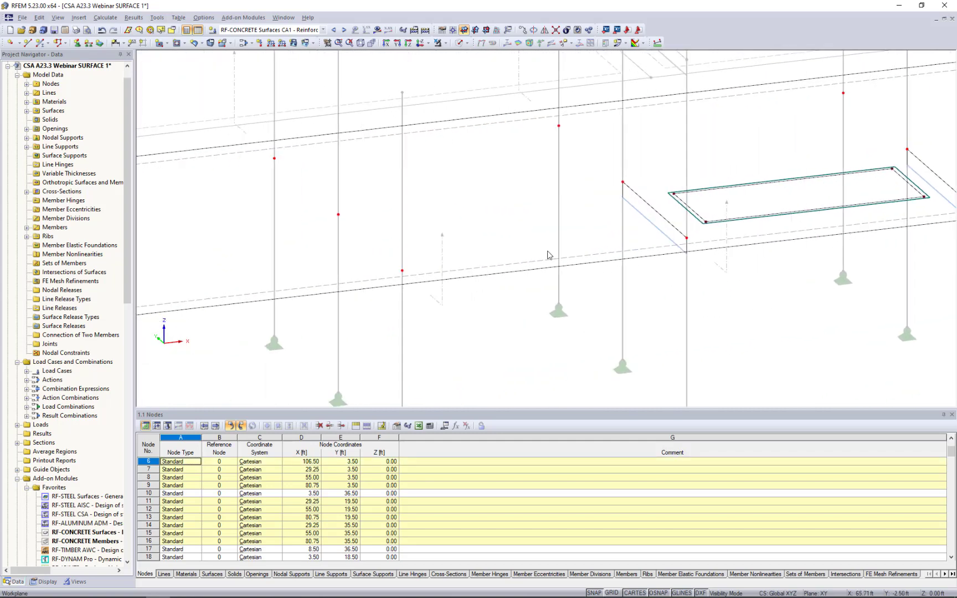
right_click(338, 215)
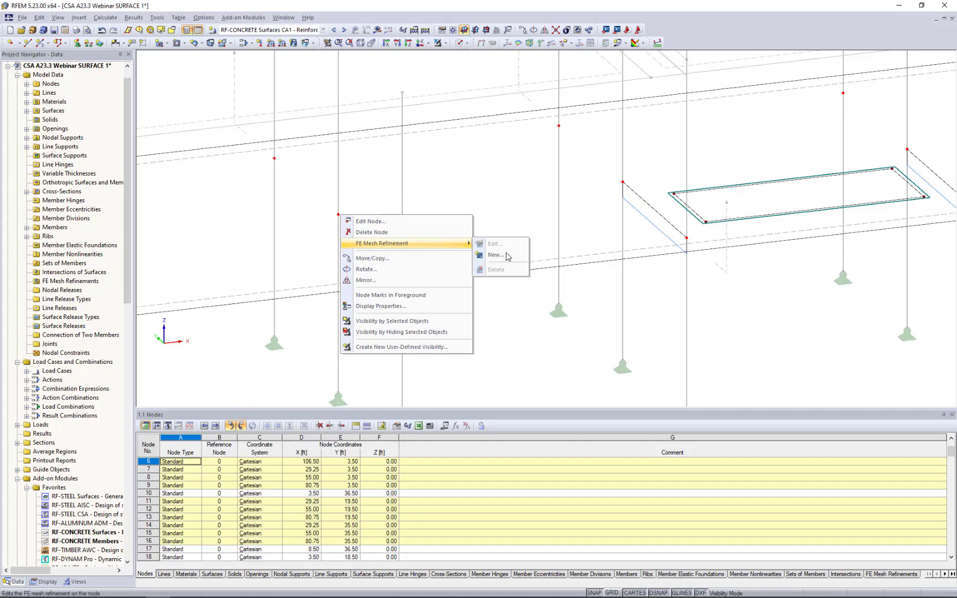
left_click(505, 258)
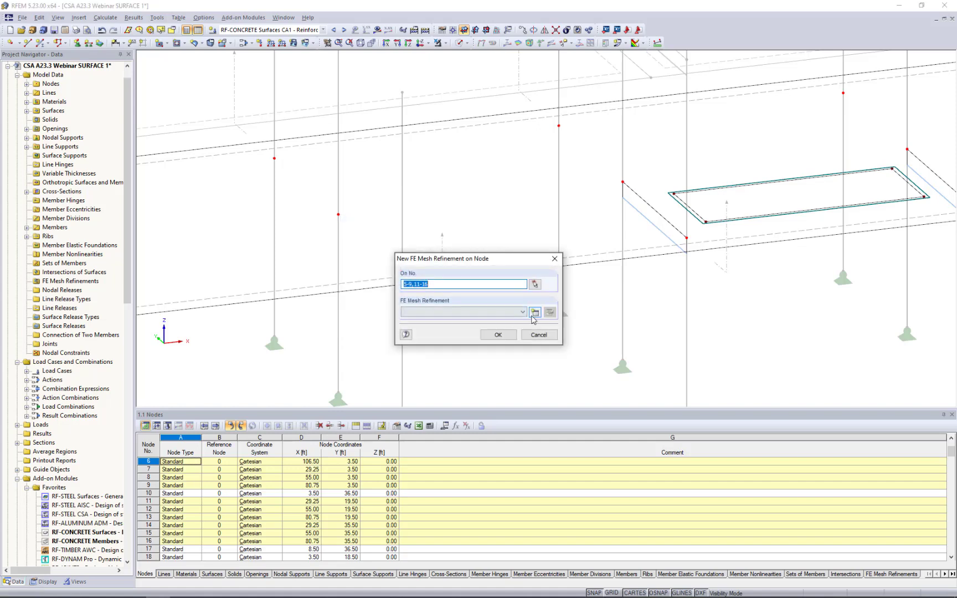
left_click(534, 313)
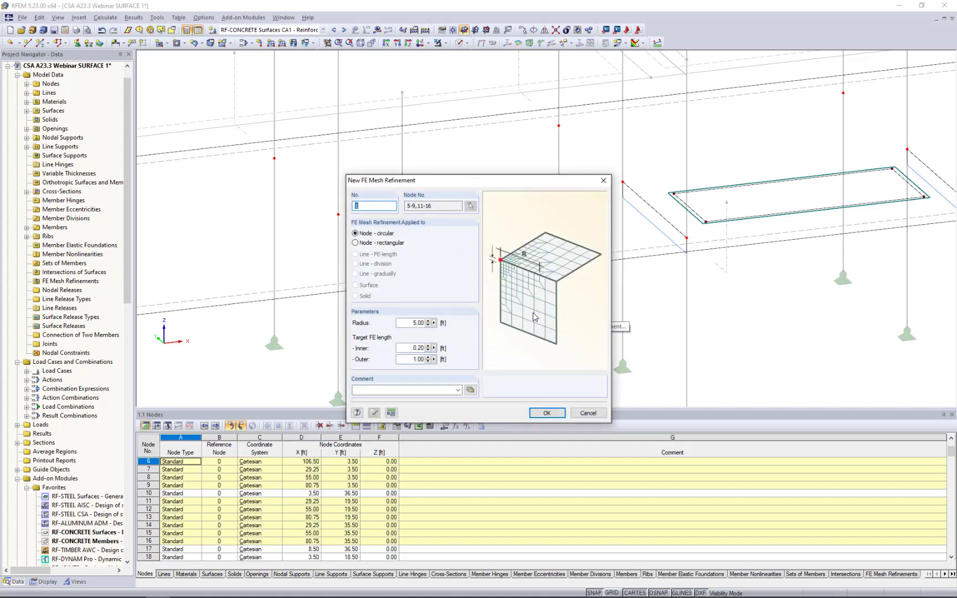
left_click_drag(532, 170, 653, 111)
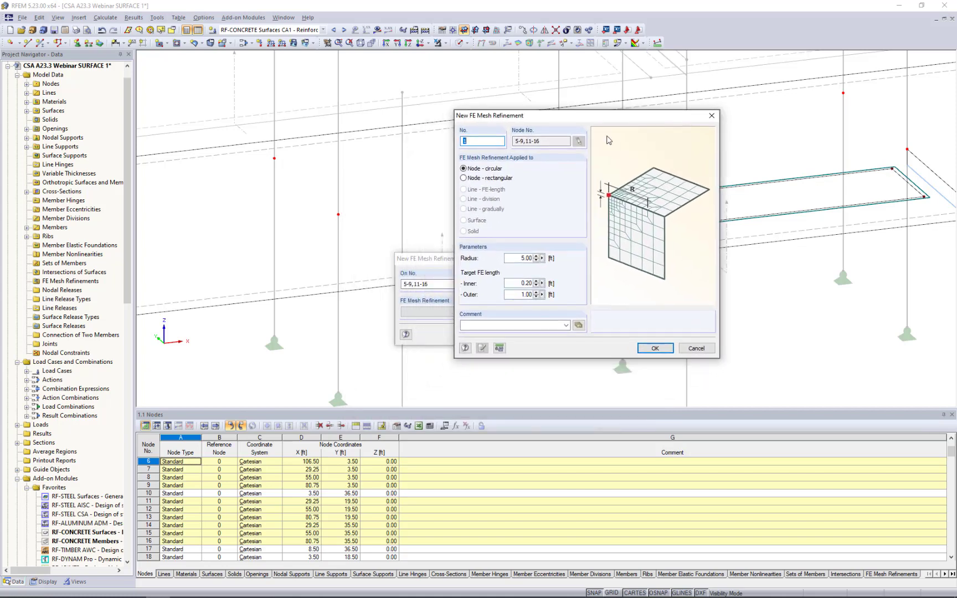
double_click(513, 259)
key("Tab")
left_click(649, 349)
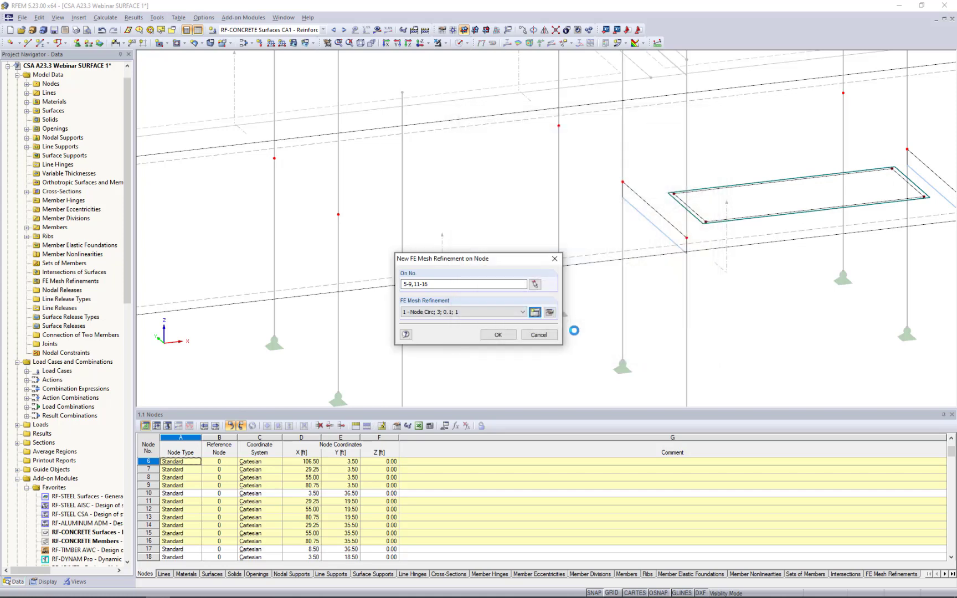
left_click(498, 335)
Generate the FE mesh and inspect the refined elements around the column node at the slab edge.
middle_click_drag(478, 305, 638, 283)
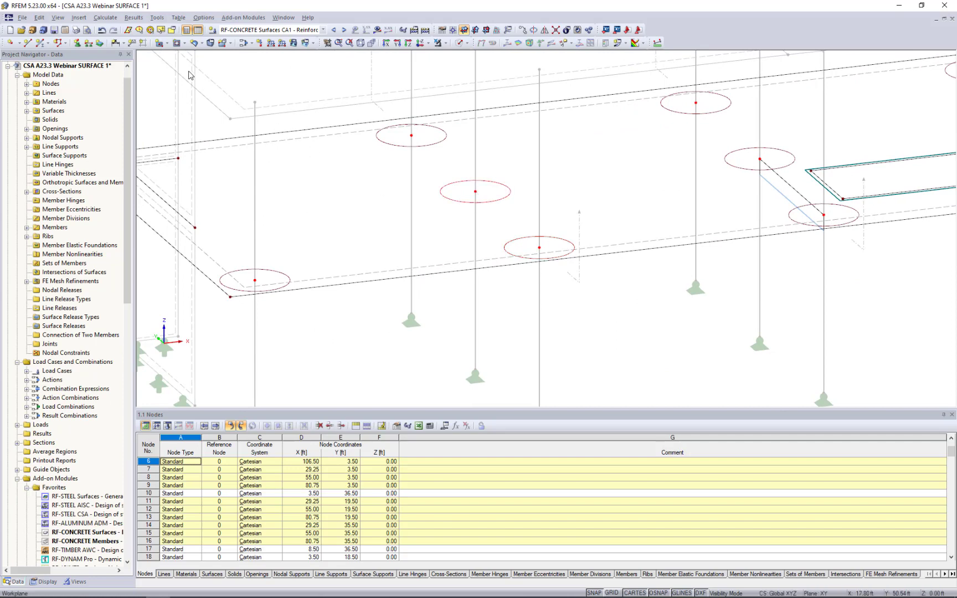
left_click(106, 17)
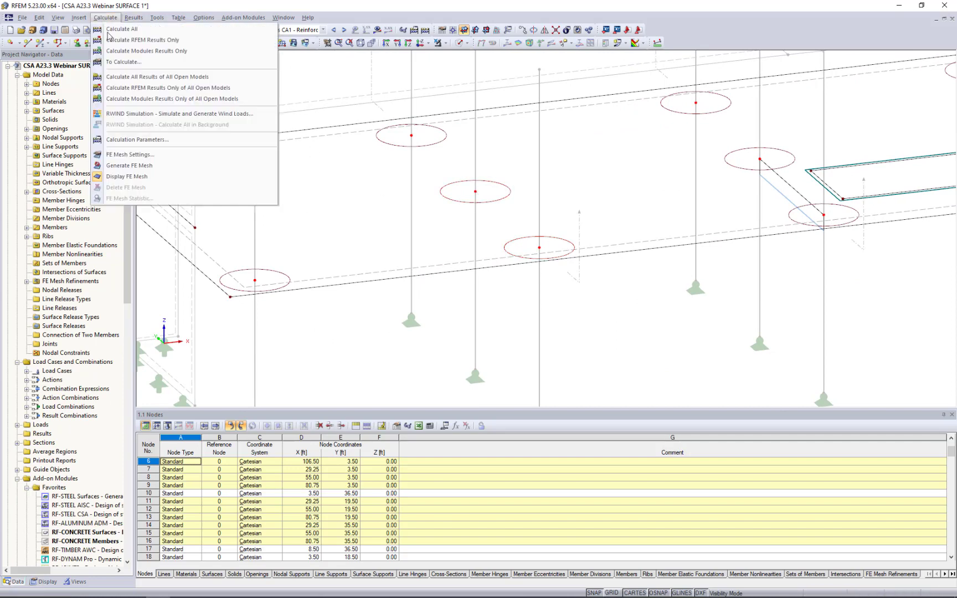
left_click(184, 169)
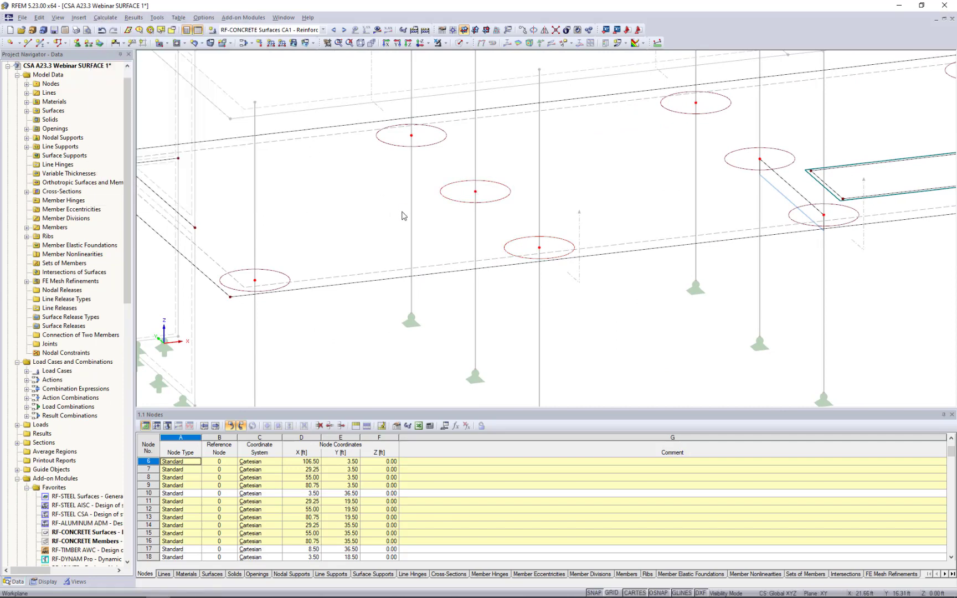
middle_click_drag(502, 281, 504, 272)
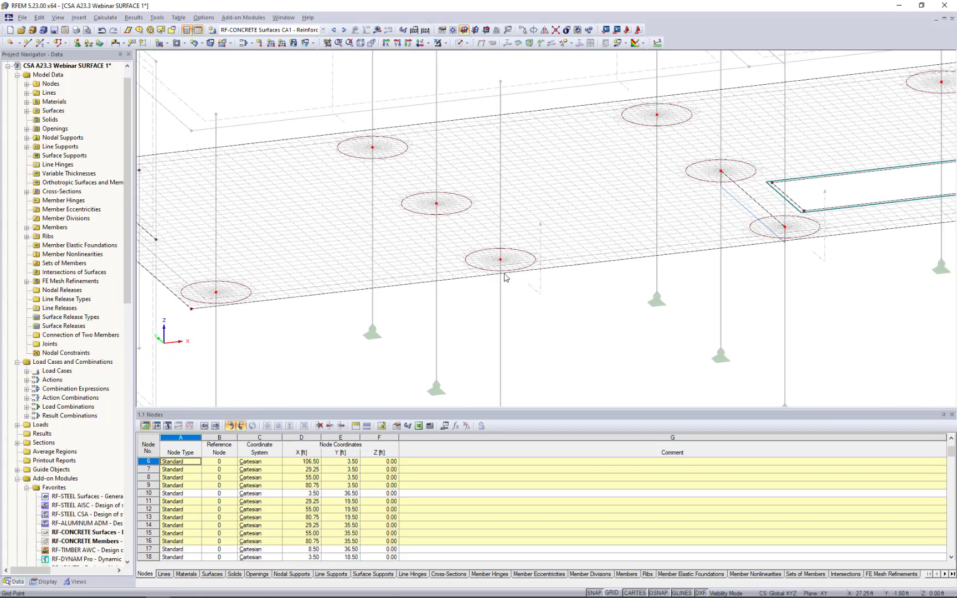
scroll(507, 271, "up", 6)
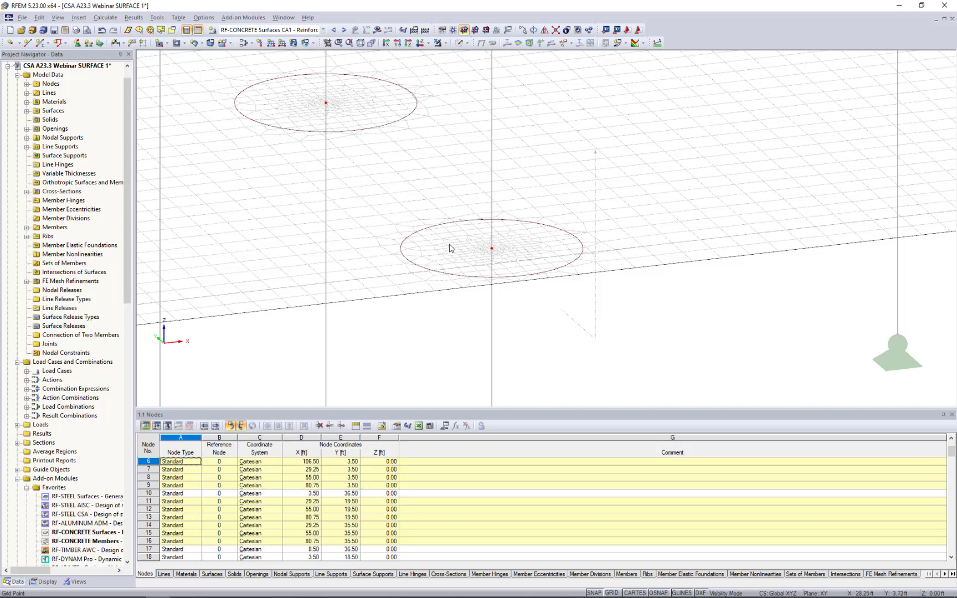
scroll(486, 256, "up", 4)
scroll(487, 257, "up", 1)
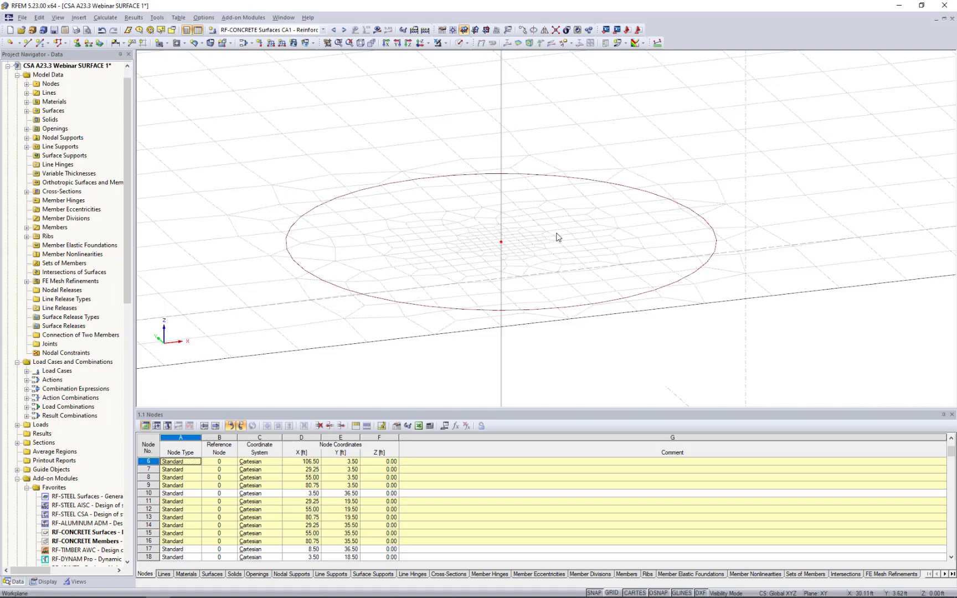
scroll(557, 237, "down", 6)
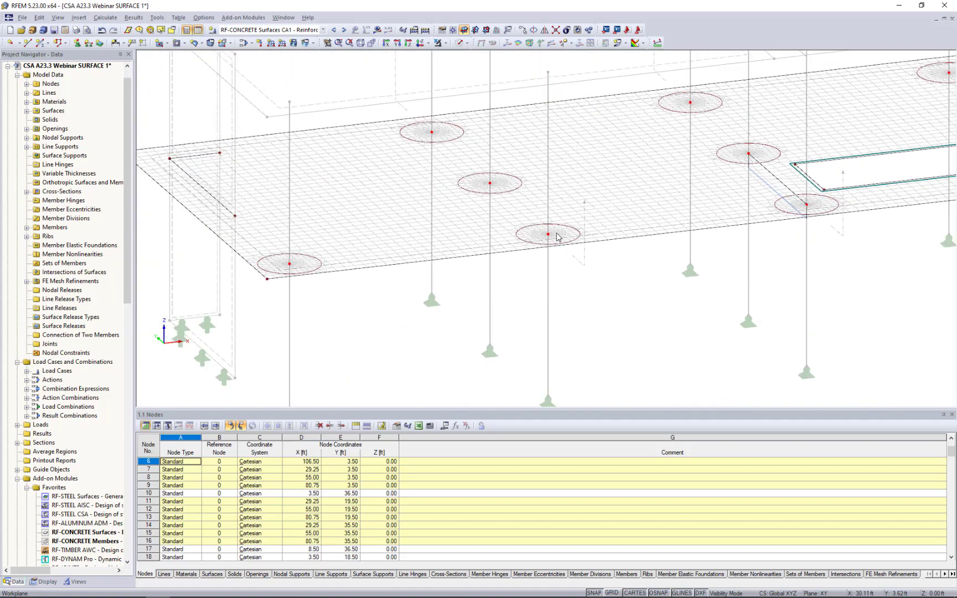
Clear the node selection and start a new average region assigned to slab surface No. 1.
left_click(363, 331)
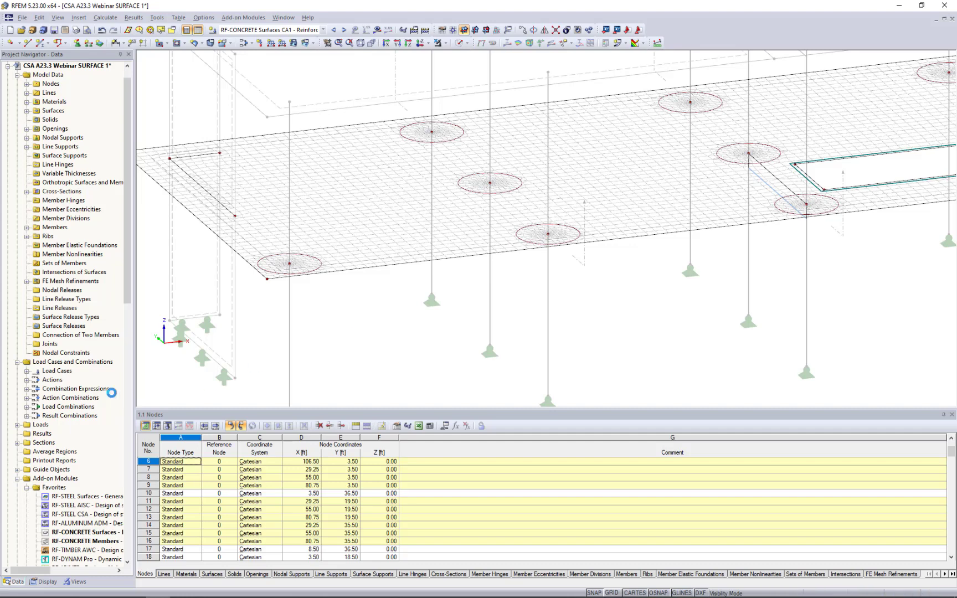
scroll(72, 347, "down", 2)
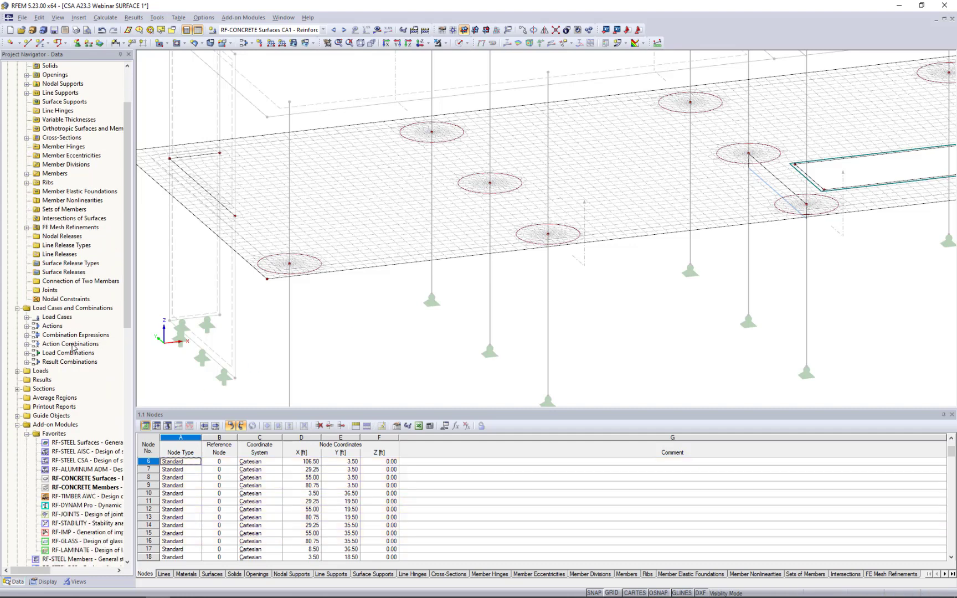
right_click(49, 399)
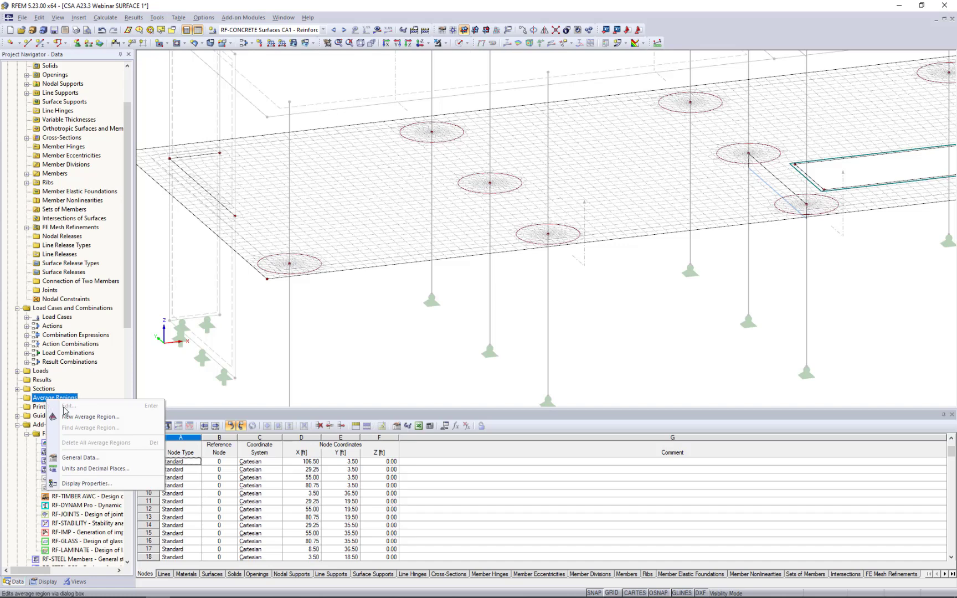
left_click(79, 418)
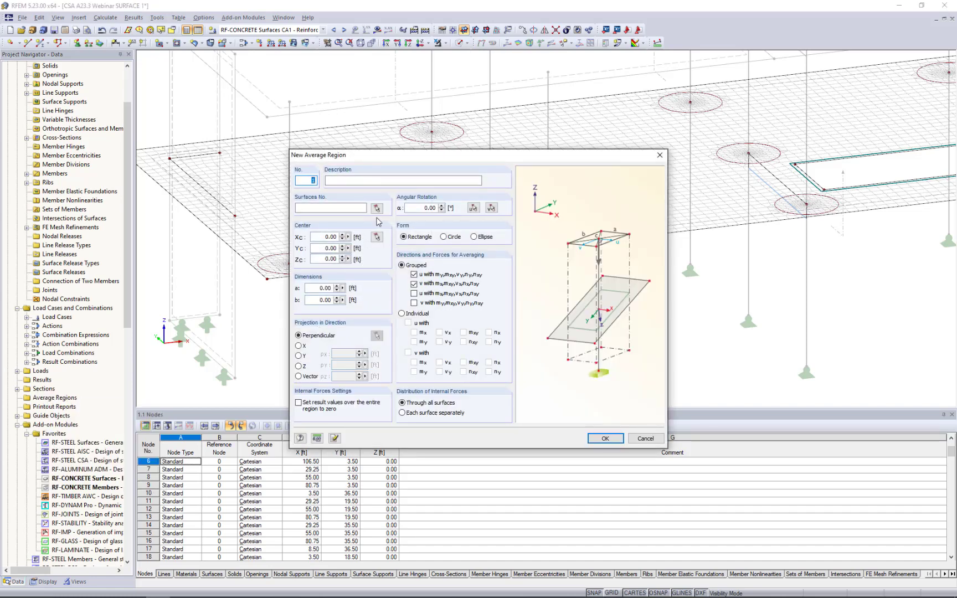
left_click(376, 207)
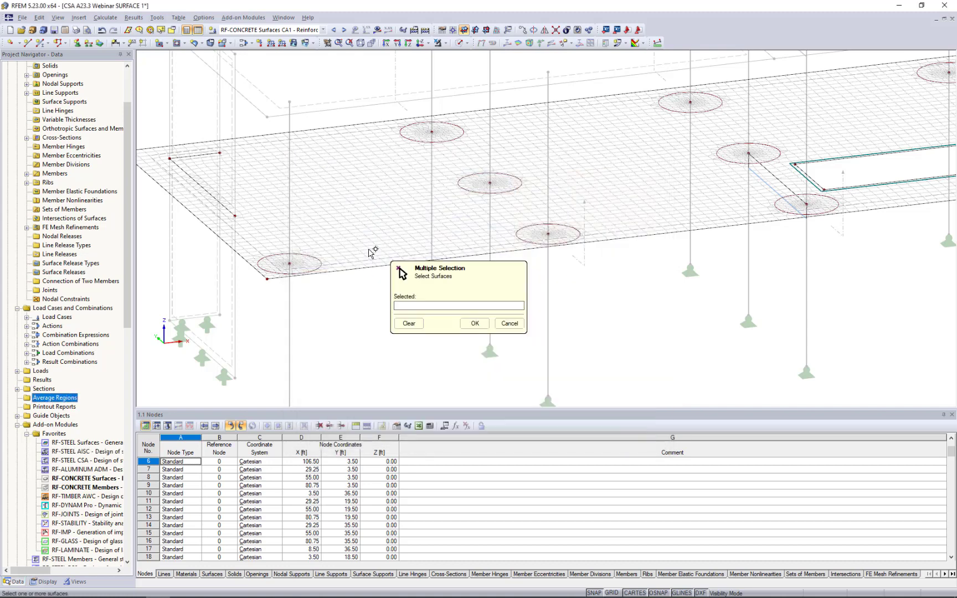
left_click(368, 259)
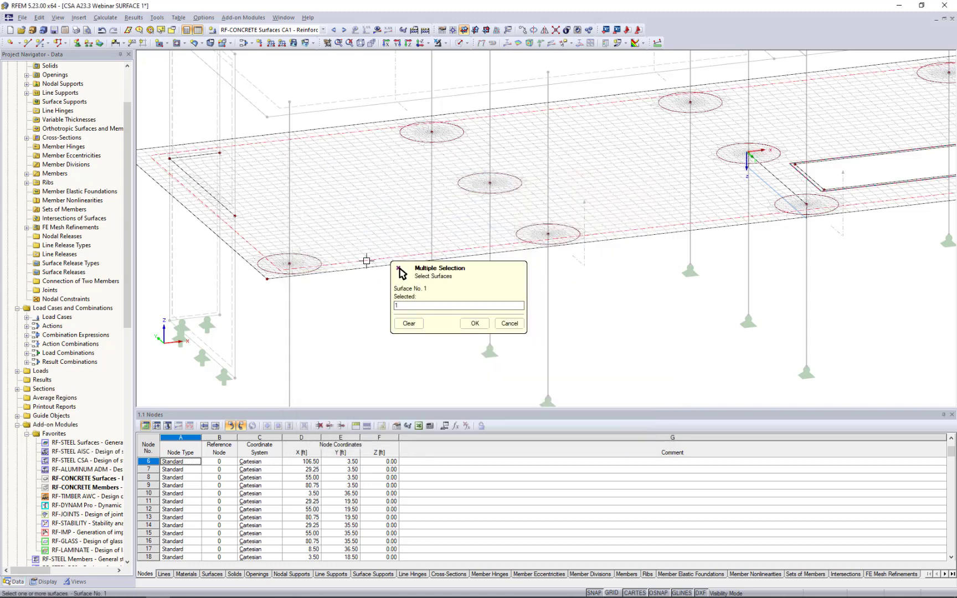
left_click(473, 324)
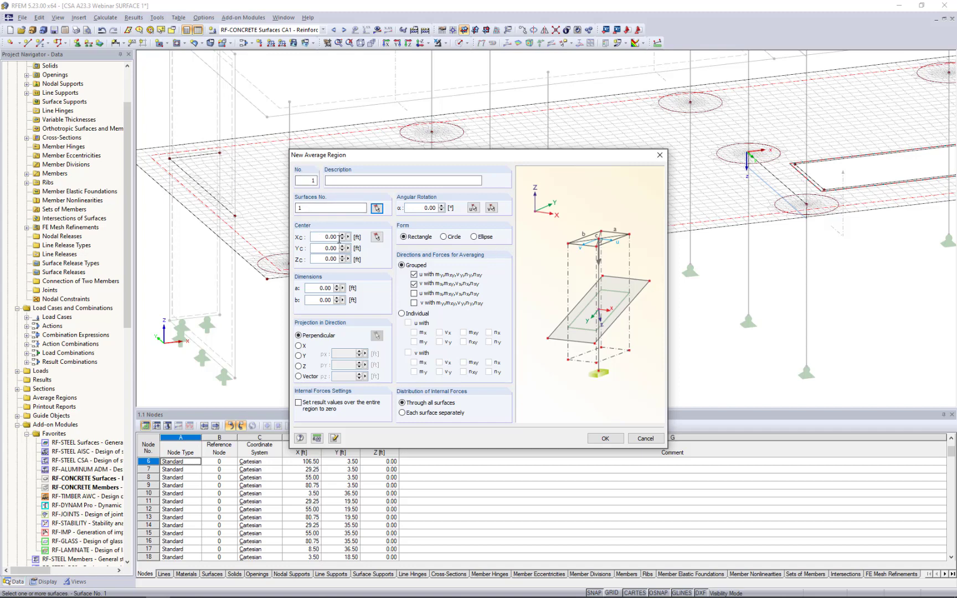
Define the average region as a 2 × 2 ft rectangle with all four grouped averaging options, centred on the corner column node at X 3.50, Y 3.50 ft.
left_click(414, 294)
left_click(414, 303)
left_click(325, 289)
type("2")
key("Tab")
left_click(377, 237)
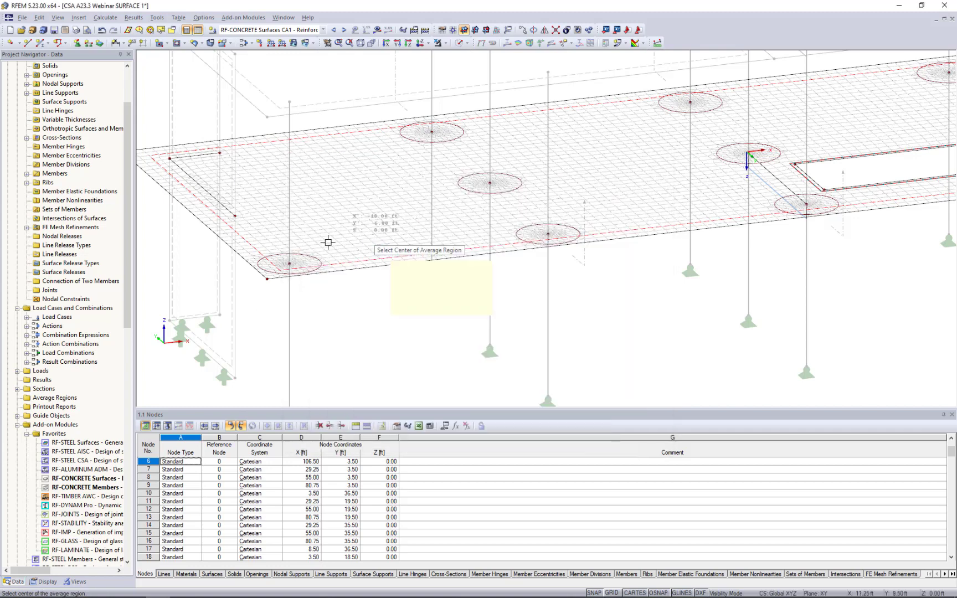
left_click(289, 263)
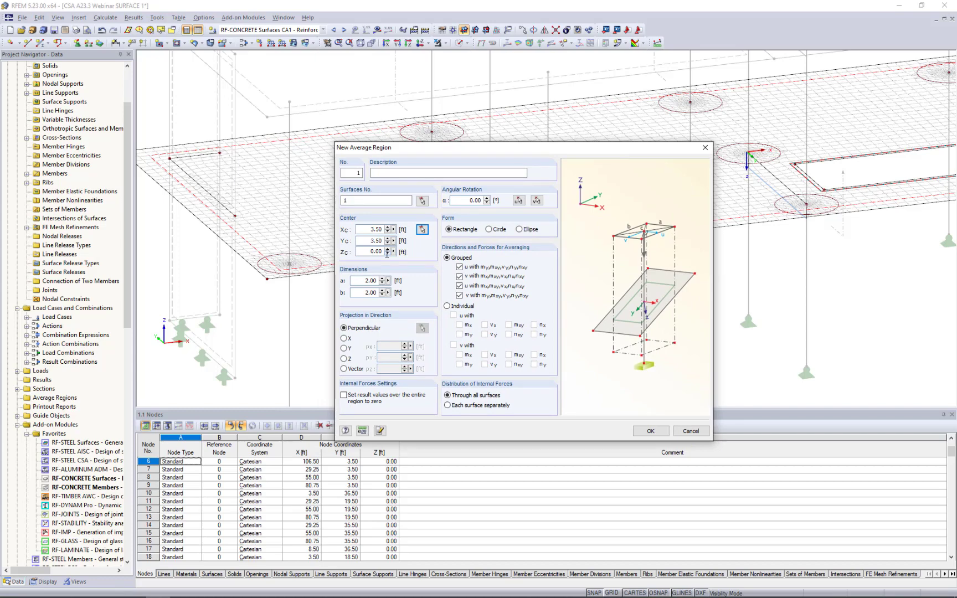
left_click(651, 431)
Copy the average region from the corner column onto column nodes No. 7, 11 and 14.
scroll(293, 272, "up", 5)
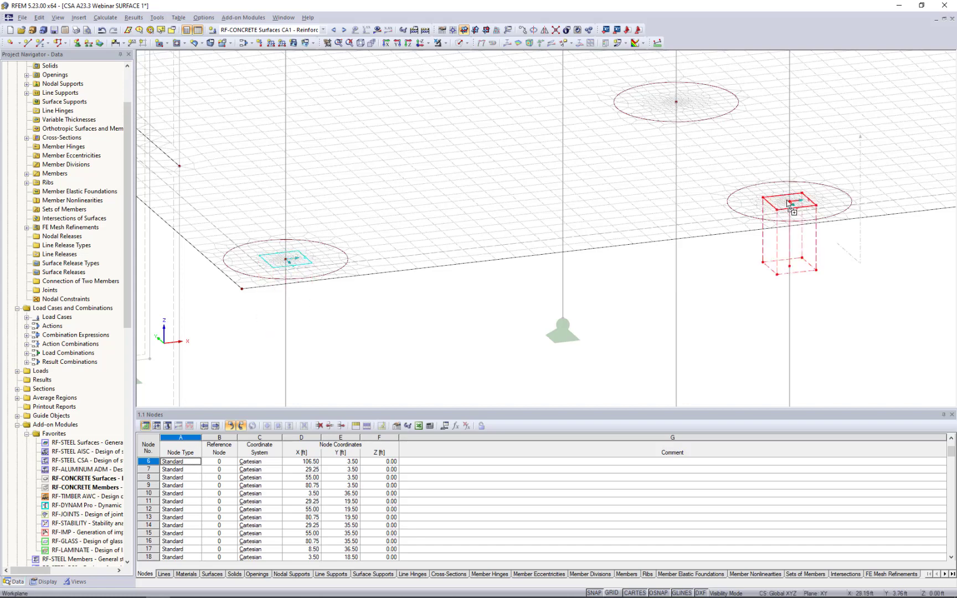
middle_click_drag(604, 387, 587, 397)
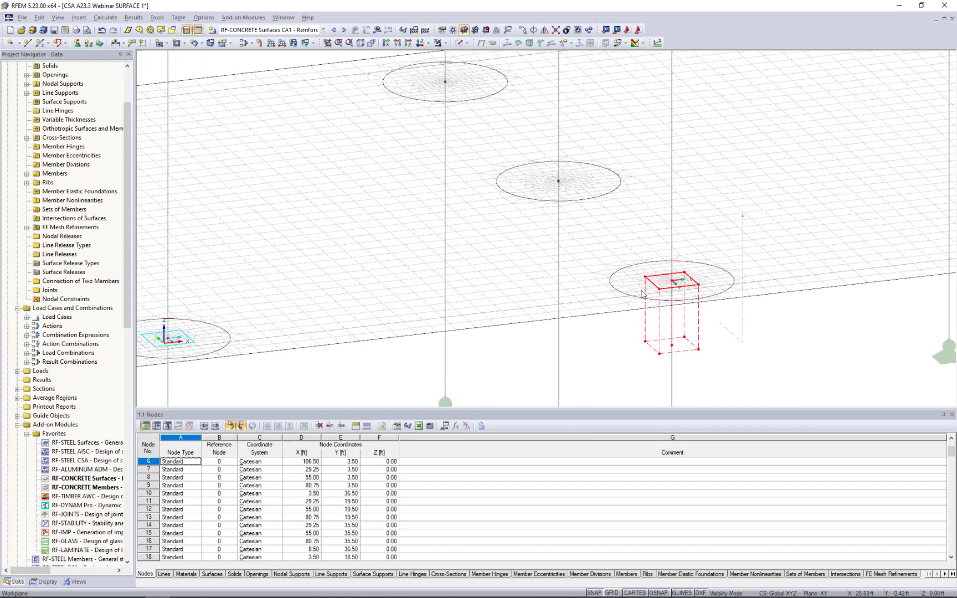
left_click_drag(559, 180, 559, 181)
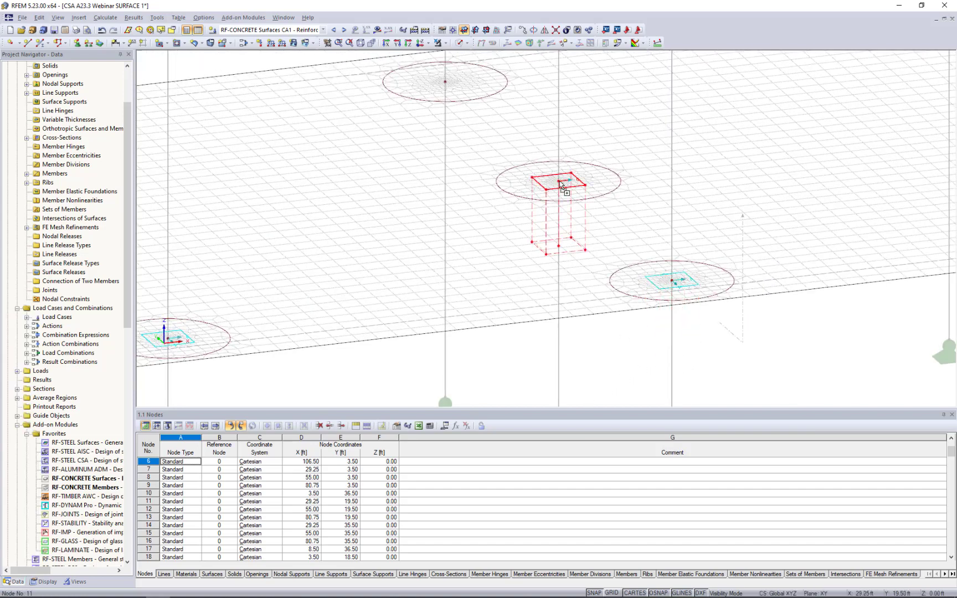
left_click(447, 83)
Select the three average regions at nodes No. 7, 11 and 14 and copy them onto column nodes No. 8, 12 and 15.
scroll(507, 197, "down", 2)
scroll(526, 200, "down", 3)
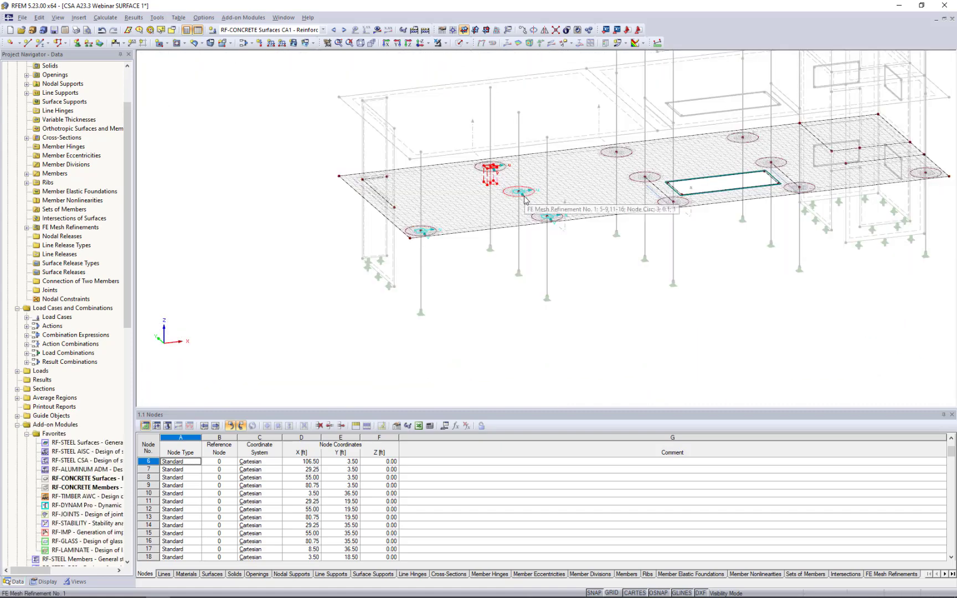
scroll(531, 202, "up", 2)
middle_click_drag(540, 221, 442, 259)
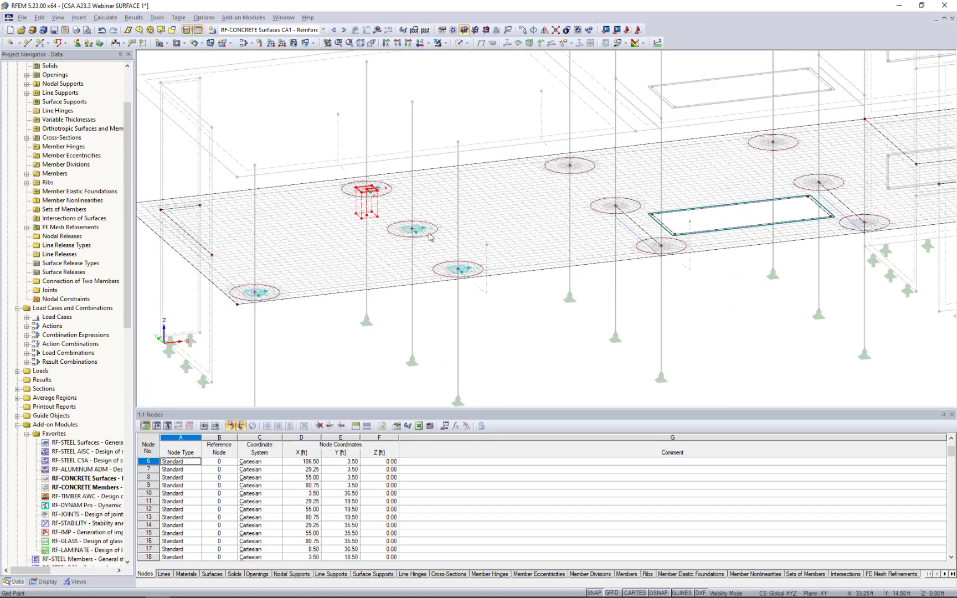
left_click(420, 230, "ctrl")
left_click(453, 268, "ctrl")
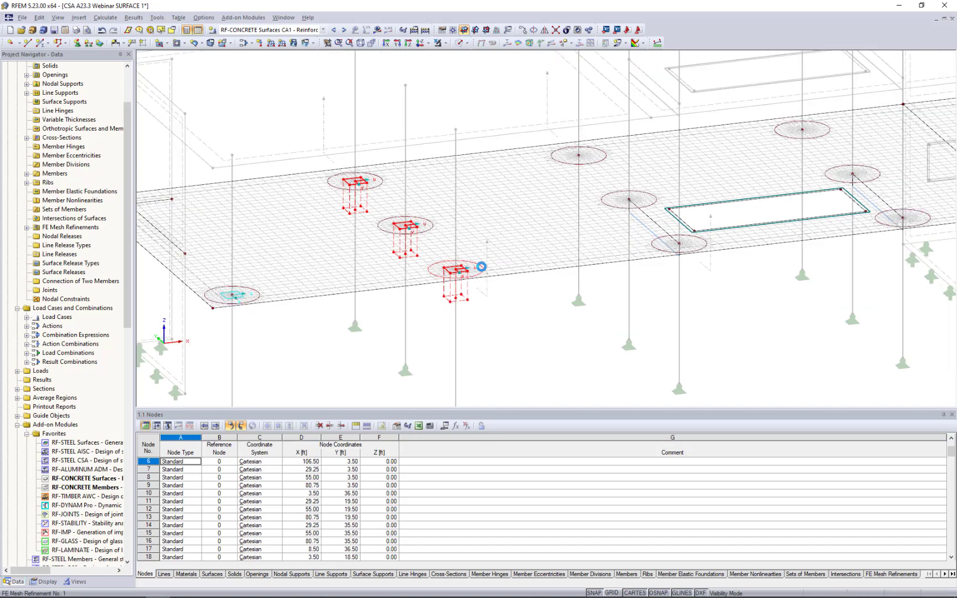
scroll(458, 276, "up", 3)
left_click_drag(425, 273, 915, 221, "ctrl")
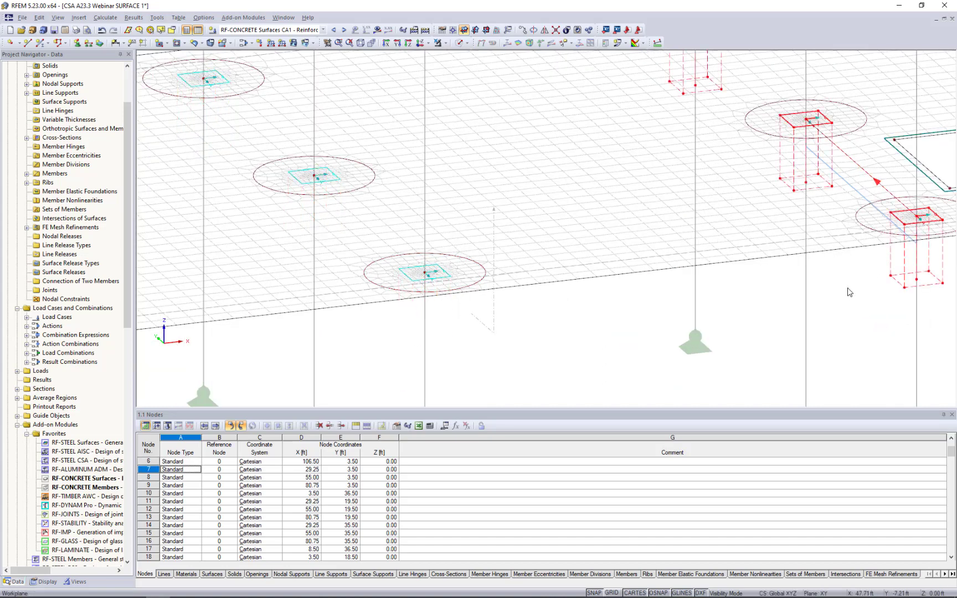
Try to transfer the three average regions at column nodes No. 8, 12 and 15 together onto nodes No. 9, 13 and 16, and undo it.
middle_click_drag(893, 379, 222, 357)
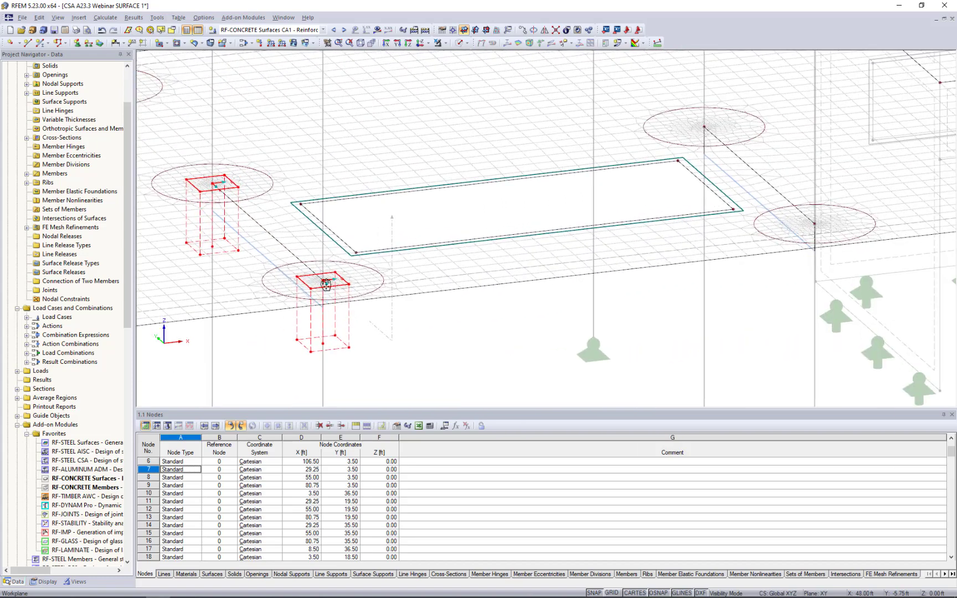
left_click_drag(324, 283, 428, 249)
left_click(364, 319)
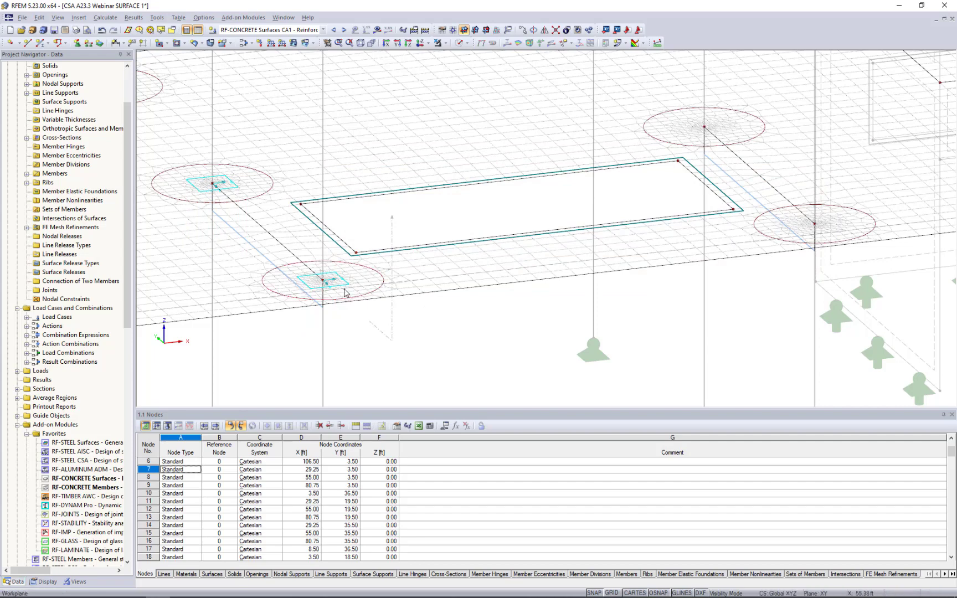
left_click(322, 259)
scroll(257, 226, "down", 5)
middle_click_drag(302, 263, 313, 268)
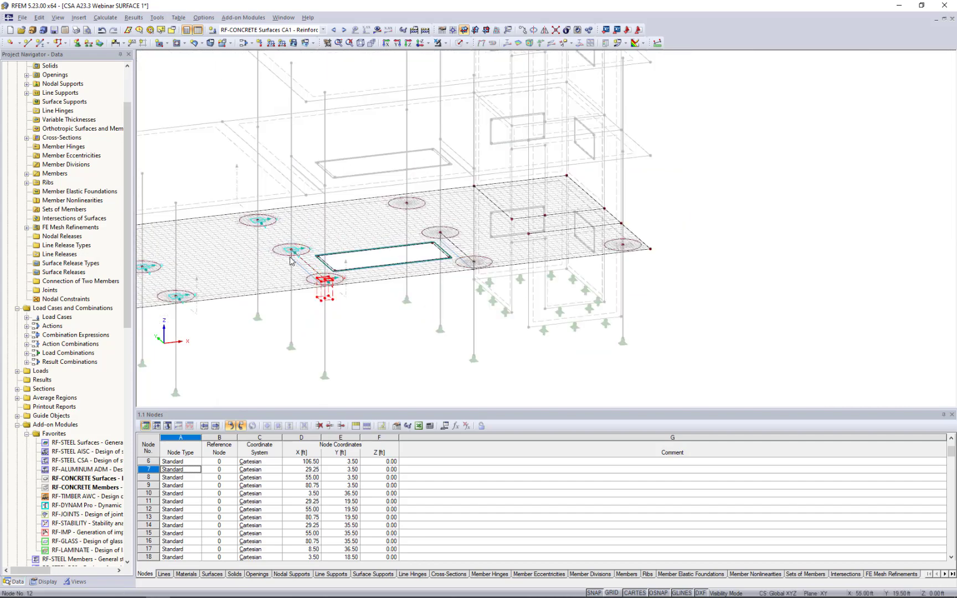
scroll(288, 256, "up", 4)
left_click(290, 247, "ctrl")
left_click(235, 191)
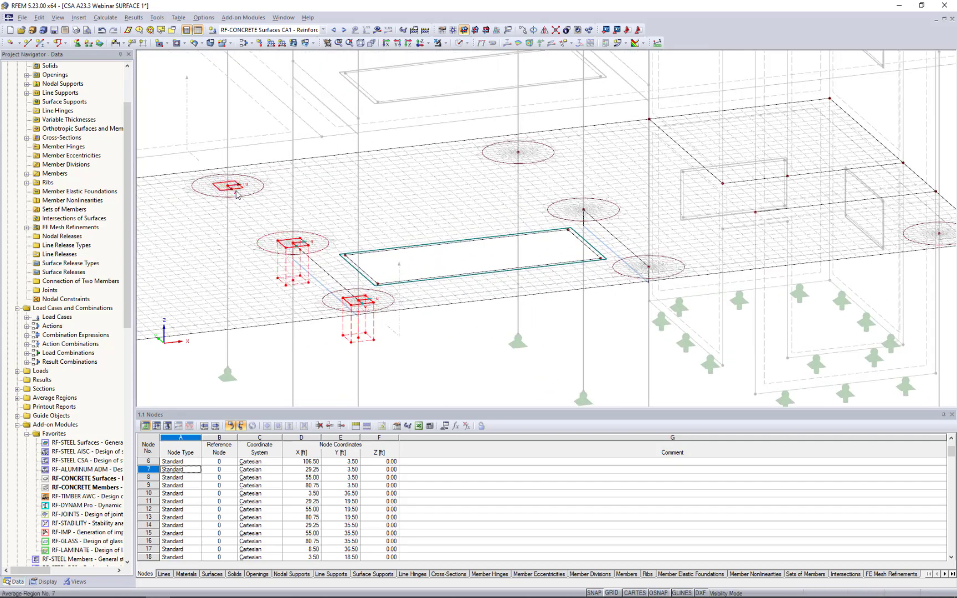
left_click_drag(354, 303, 388, 241, "ctrl")
double_click(359, 300)
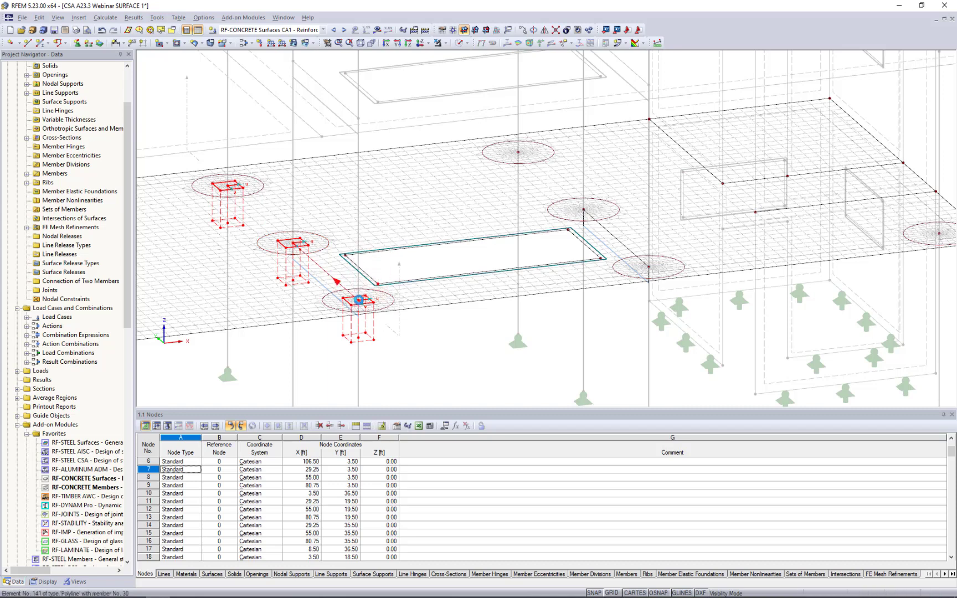
left_click(379, 285)
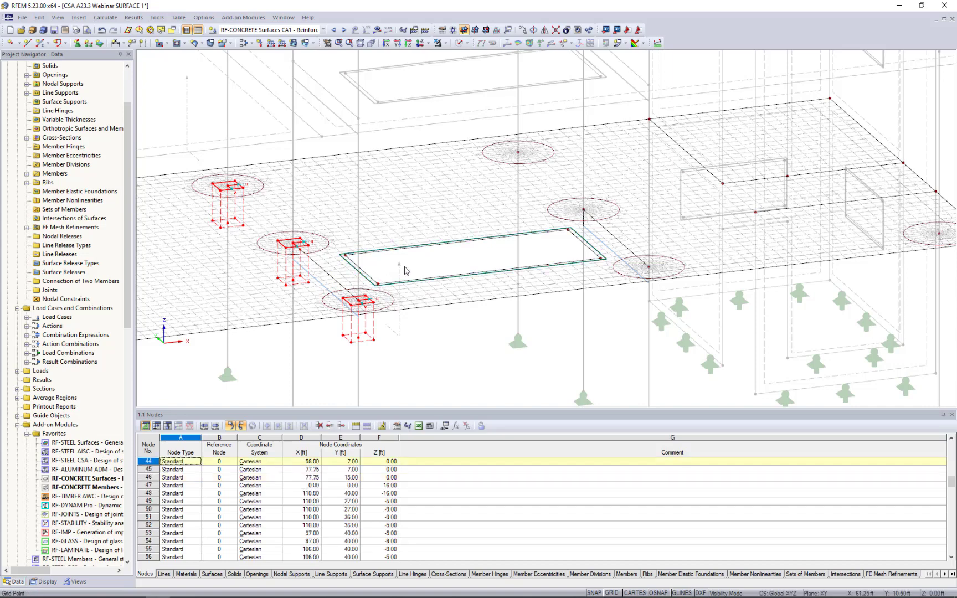
mouse_move(361, 299)
middle_mouse_down("ctrl")
mouse_move(379, 239)
mouse_move(415, 239)
mouse_move(375, 287)
middle_mouse_up("ctrl")
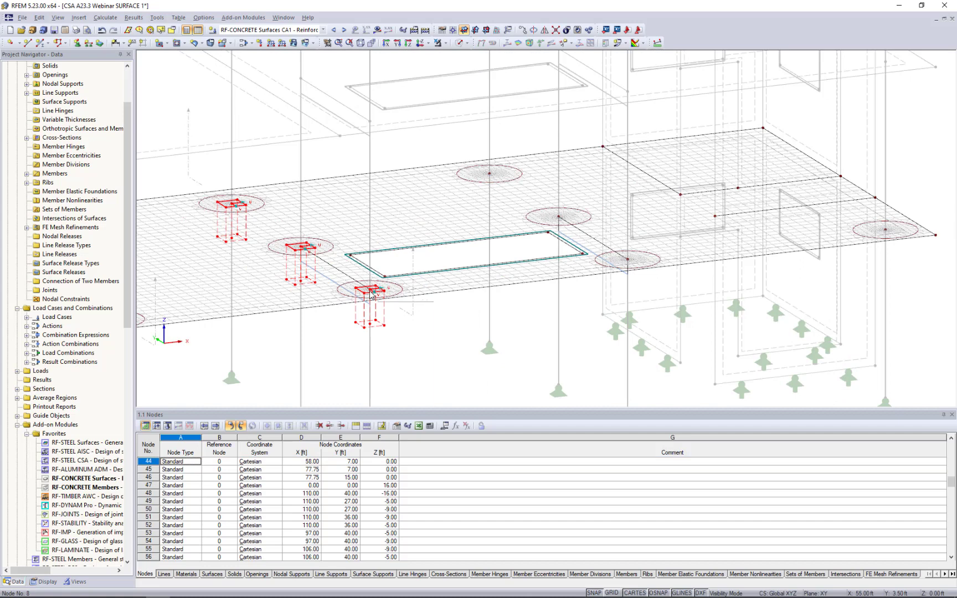
left_click_drag(370, 291, 629, 257, "ctrl")
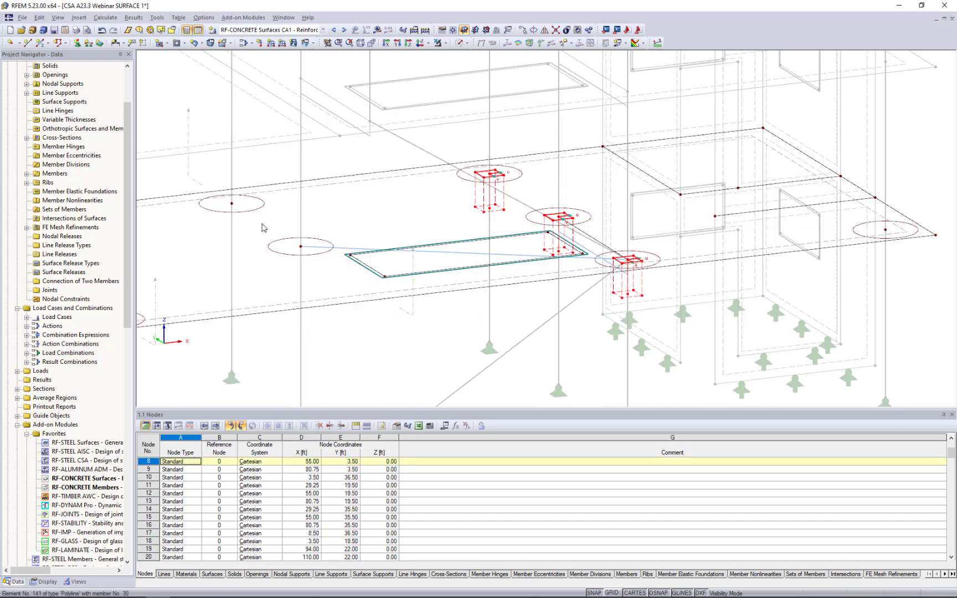
left_click(100, 31)
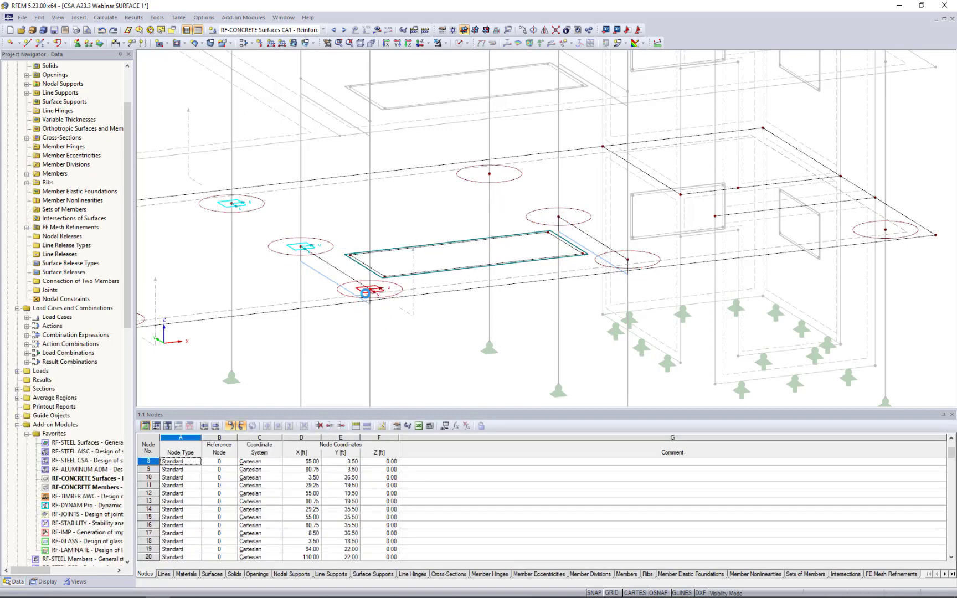
Copy the average region from column node No. 8 onto column nodes No. 9, 13, 16 and 6.
left_click(626, 260)
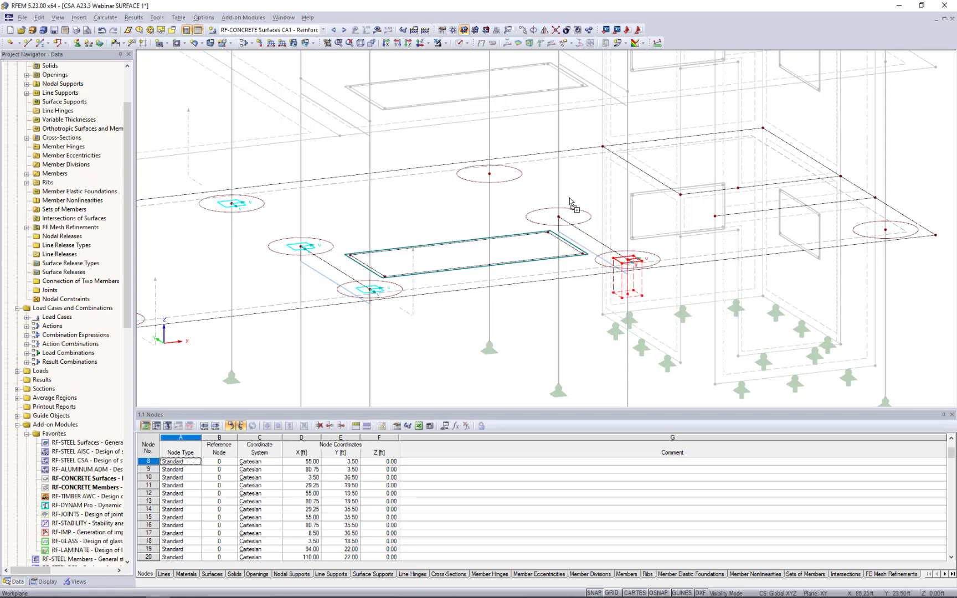
left_click(558, 218)
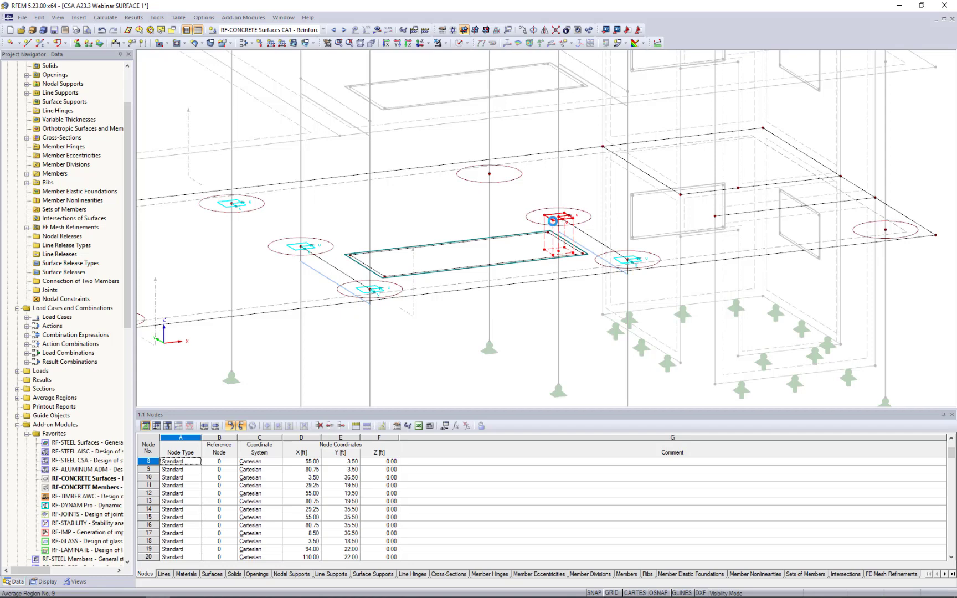
left_click(492, 177)
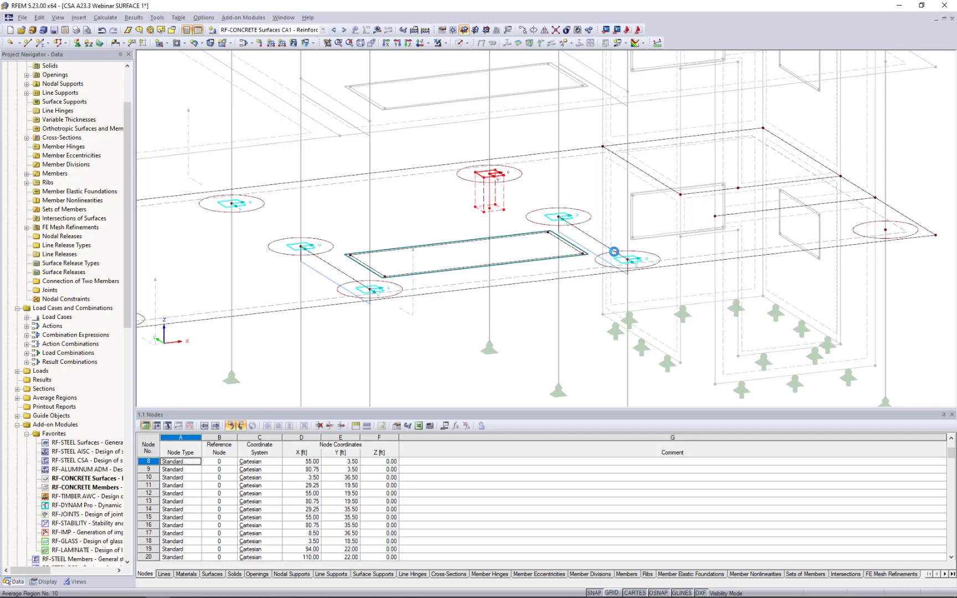
left_click(886, 230)
right_click(869, 146)
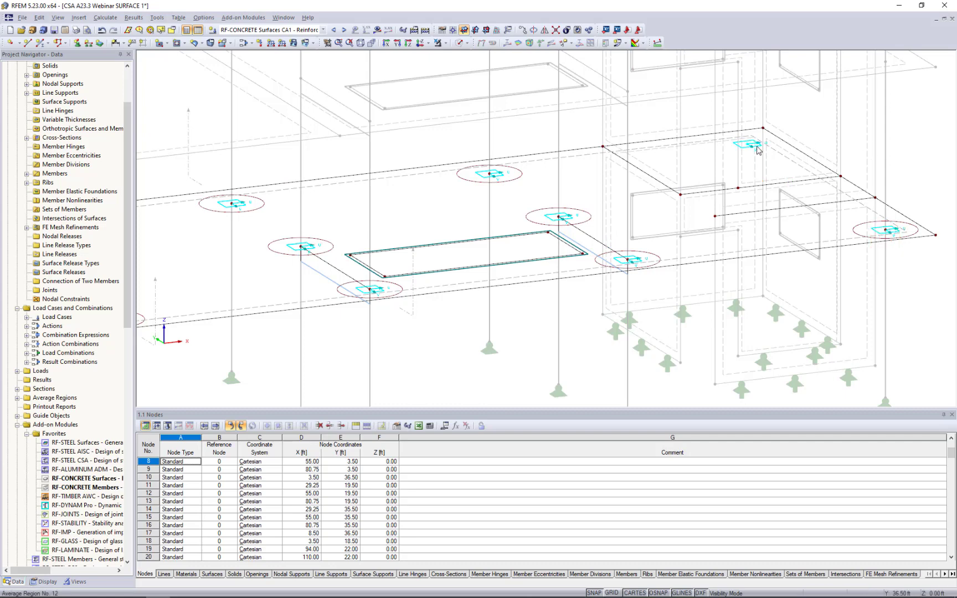
Delete the stray average region near the slab's far corner, away from the columns.
left_click(756, 147)
key("Delete")
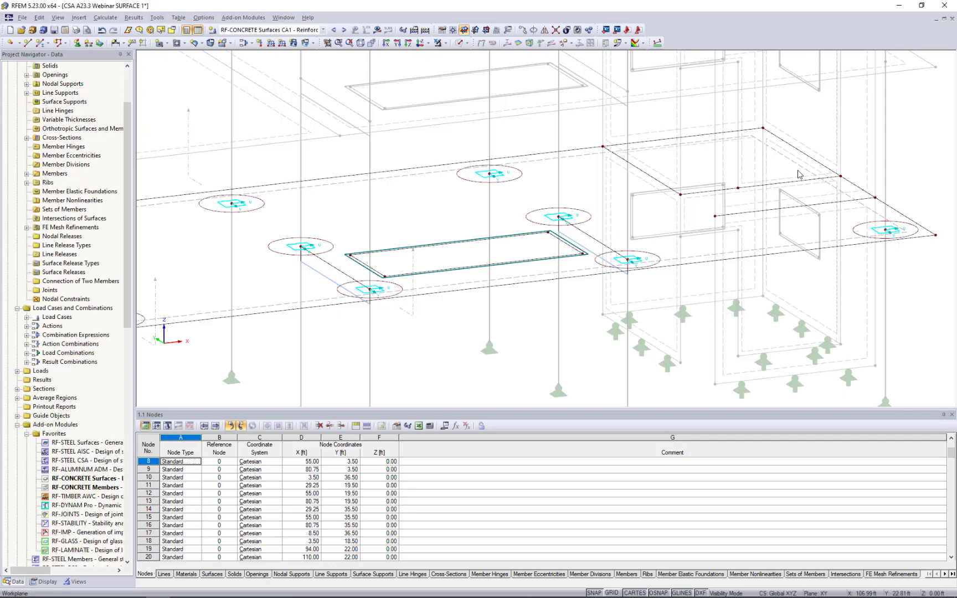
scroll(695, 227, "down", 5)
scroll(663, 243, "up", 5)
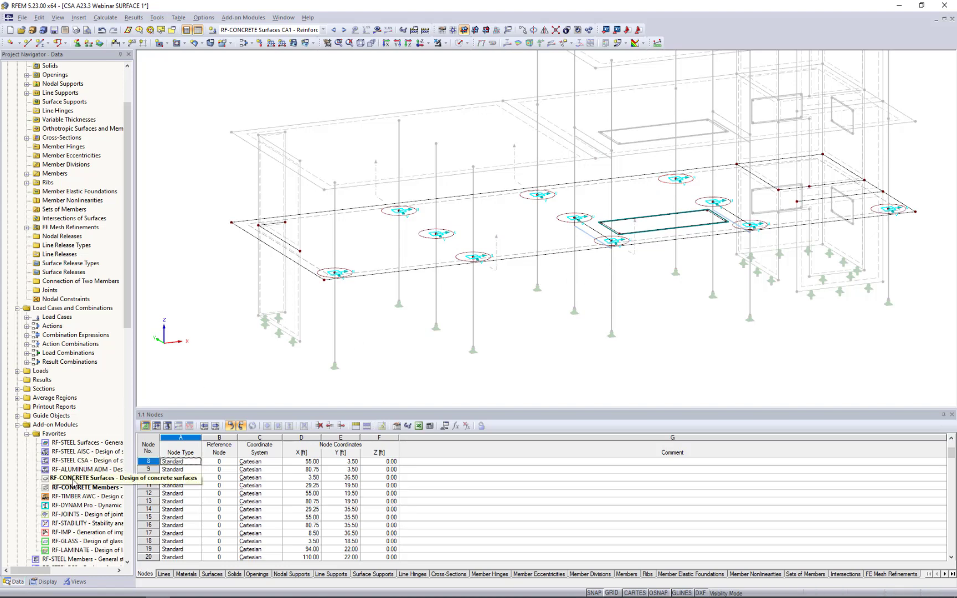
Try to apply the averaged internal forces in the defined average regions for the ULS calculation in the RF-CONCRETE Surfaces details.
double_click(72, 479)
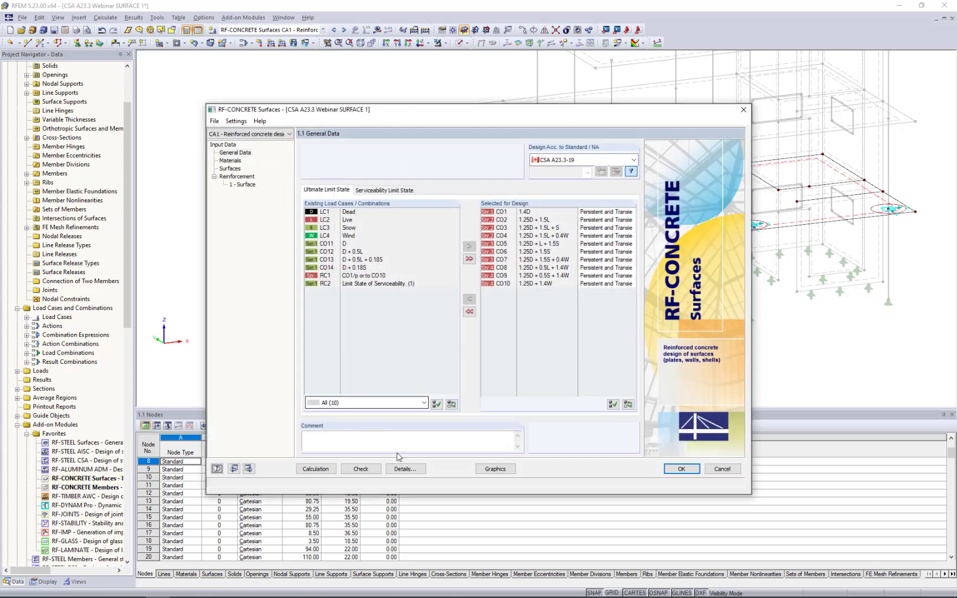
left_click(402, 469)
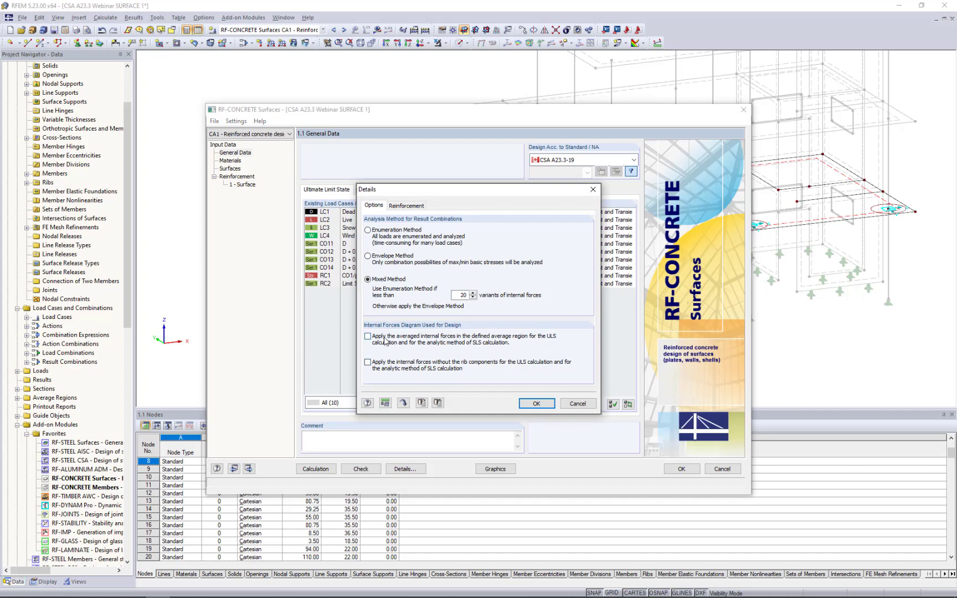
left_click(368, 337)
left_click(579, 404)
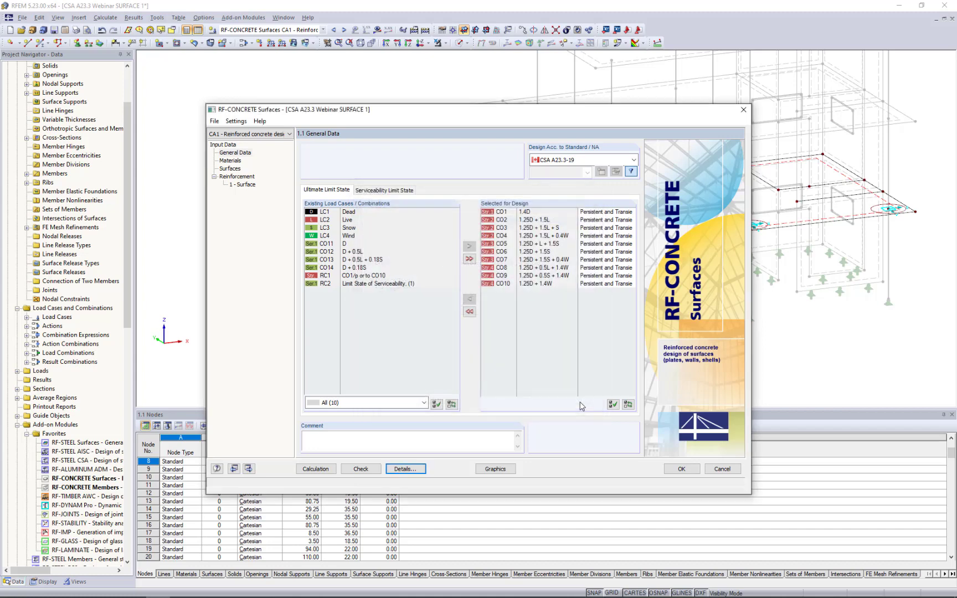
left_click(680, 469)
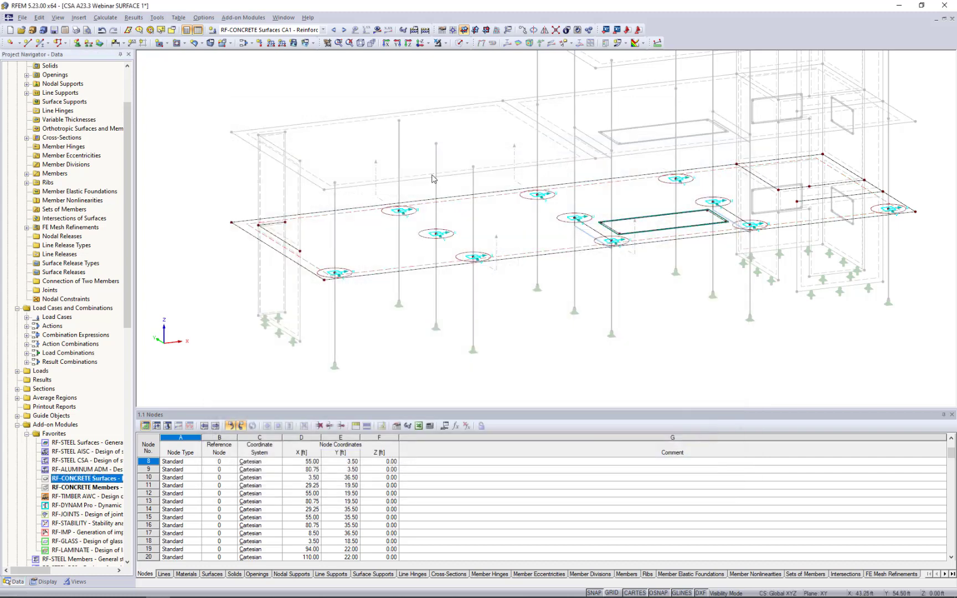
Switch to the CSA A23.3 Webinar SURFACE 2 model and examine its total required reinforcement in RF-CONCRETE Surfaces.
left_click(284, 17)
left_click(319, 166)
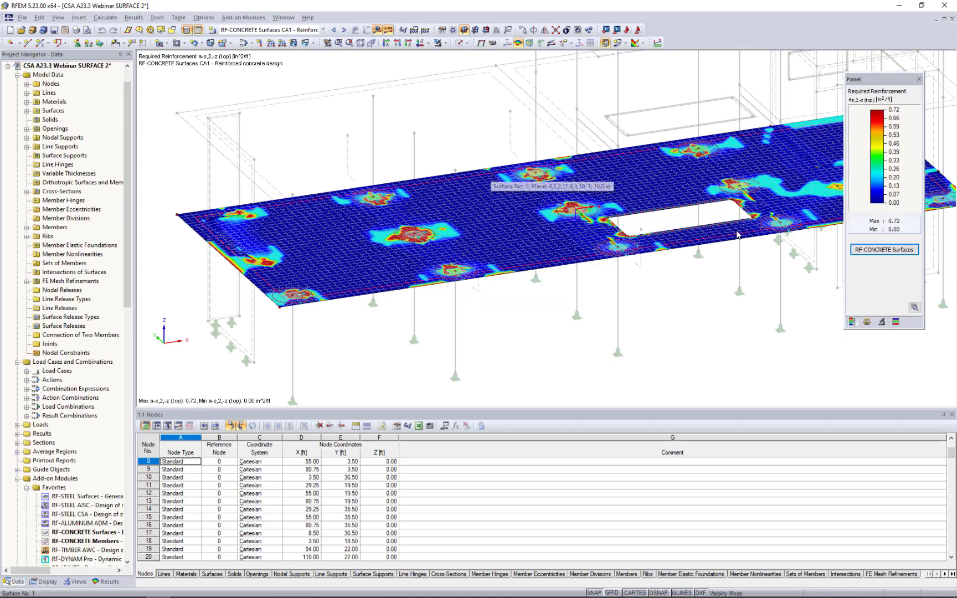
left_click(868, 252)
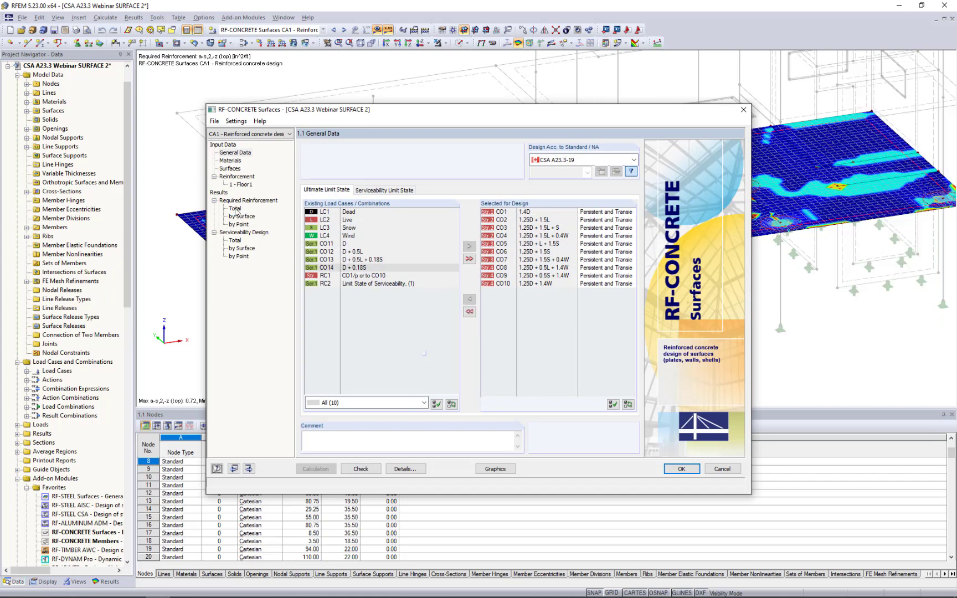
left_click(234, 209)
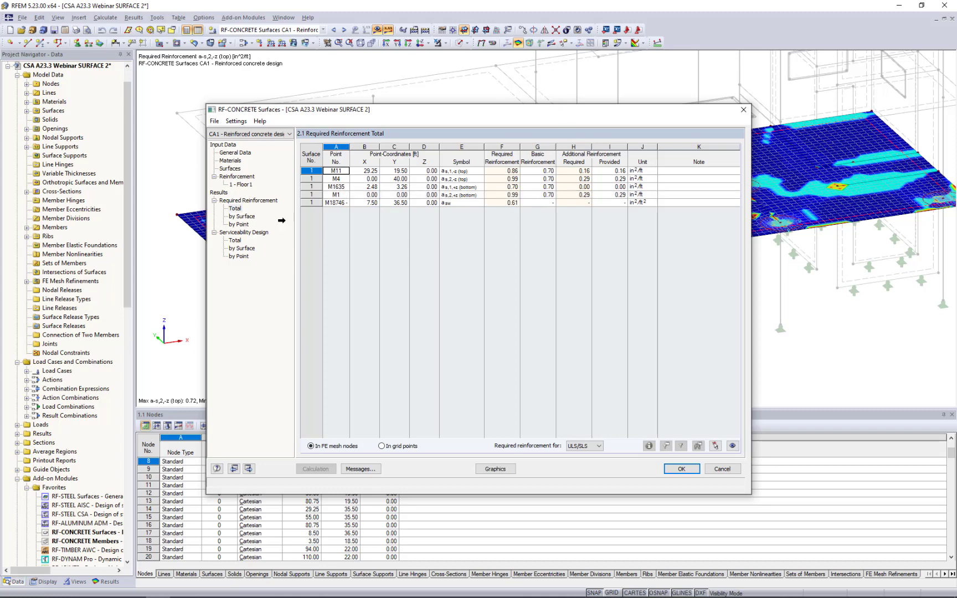
Examine the serviceability design totals, including the minimum reinforcement check at point M3791, and display the design results graphically on the slab.
left_click(235, 240)
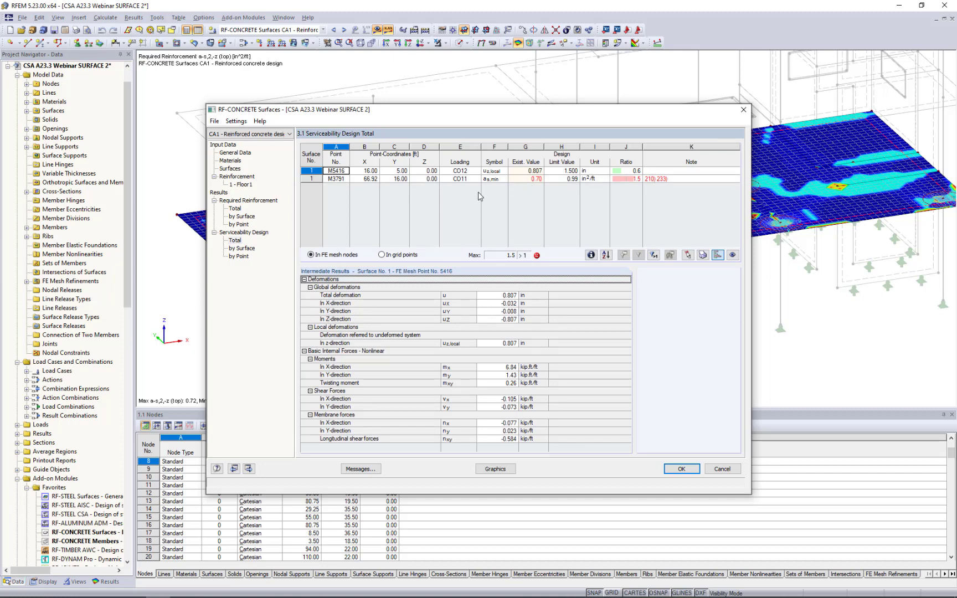
left_click(517, 178)
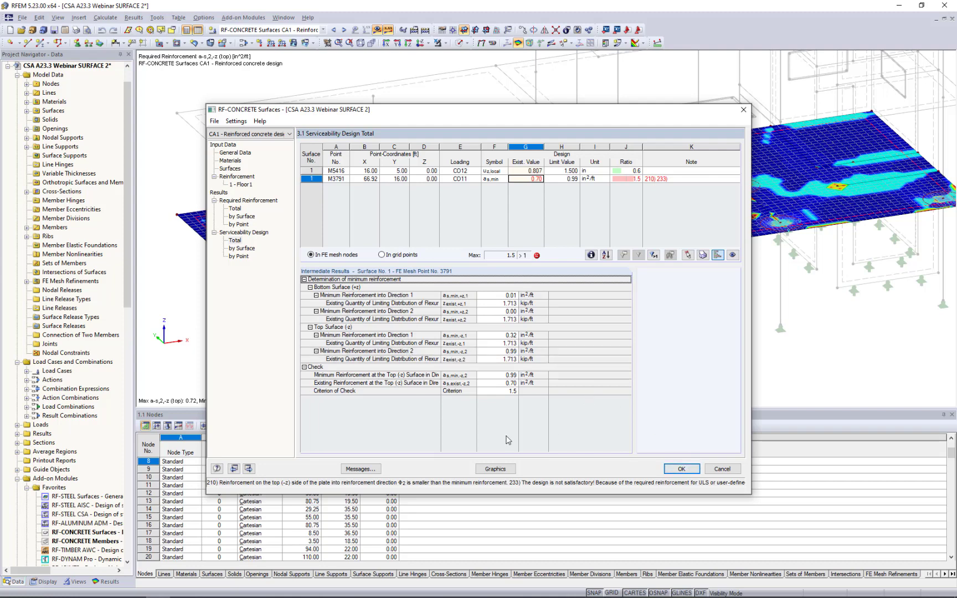
left_click(495, 469)
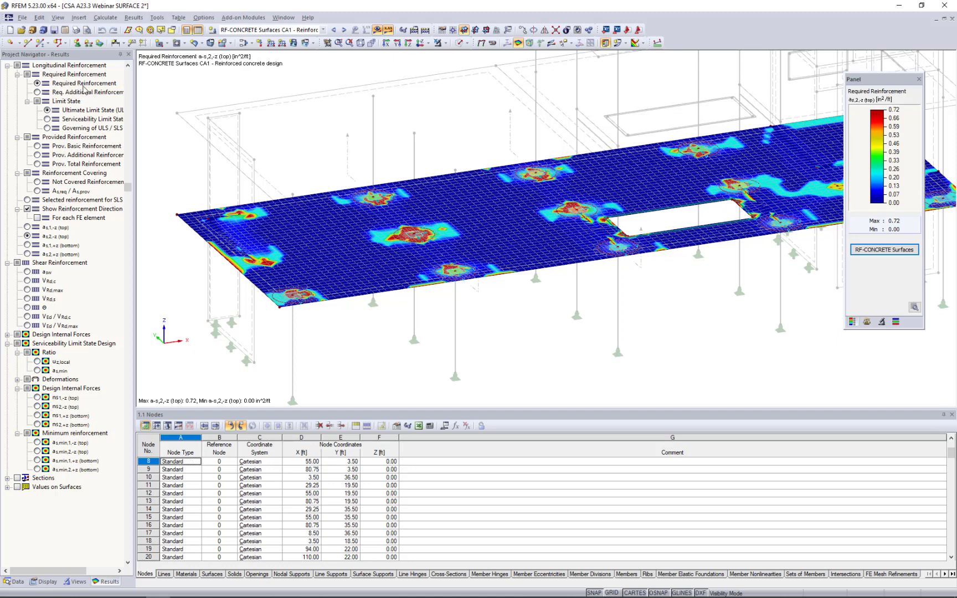
Compare the slab's required reinforcement plots for a-s,1,-z (top), a-s,2,-z (top) and a-s,1,+z (bottom).
left_click(27, 227)
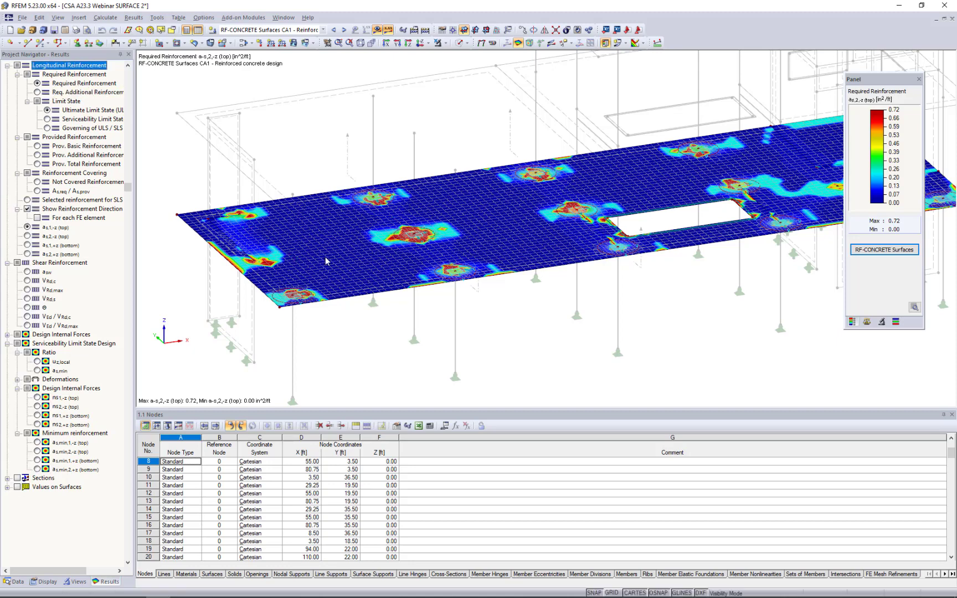
left_click(27, 236)
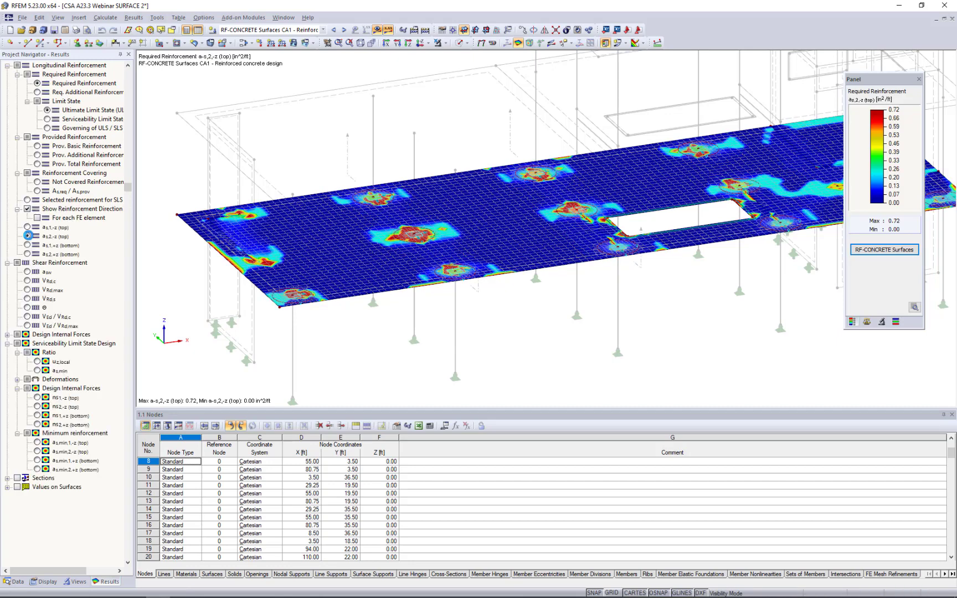
left_click(27, 244)
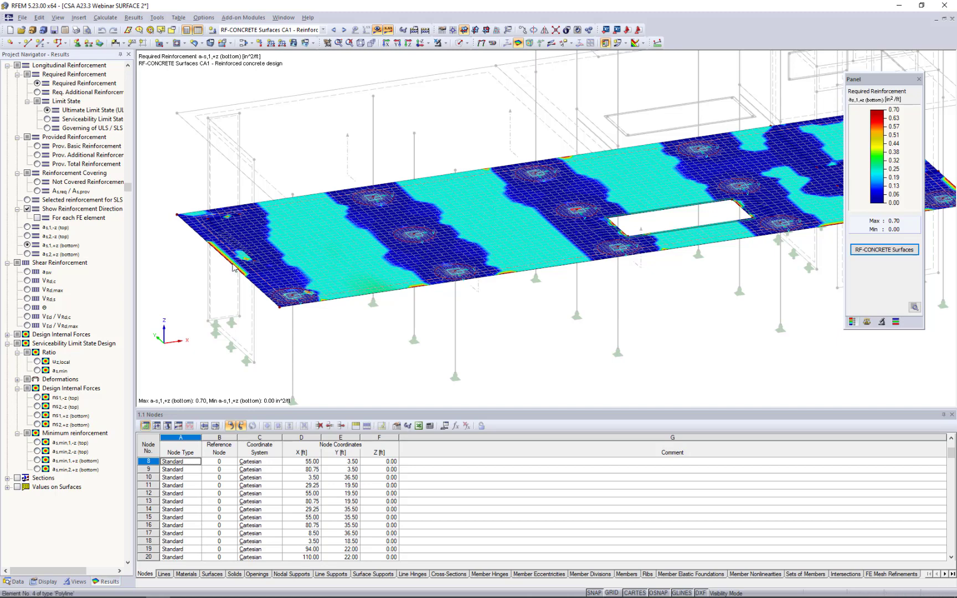
Display the slab's shear reinforcement a-sw and examine its distribution around the columns.
left_click(27, 272)
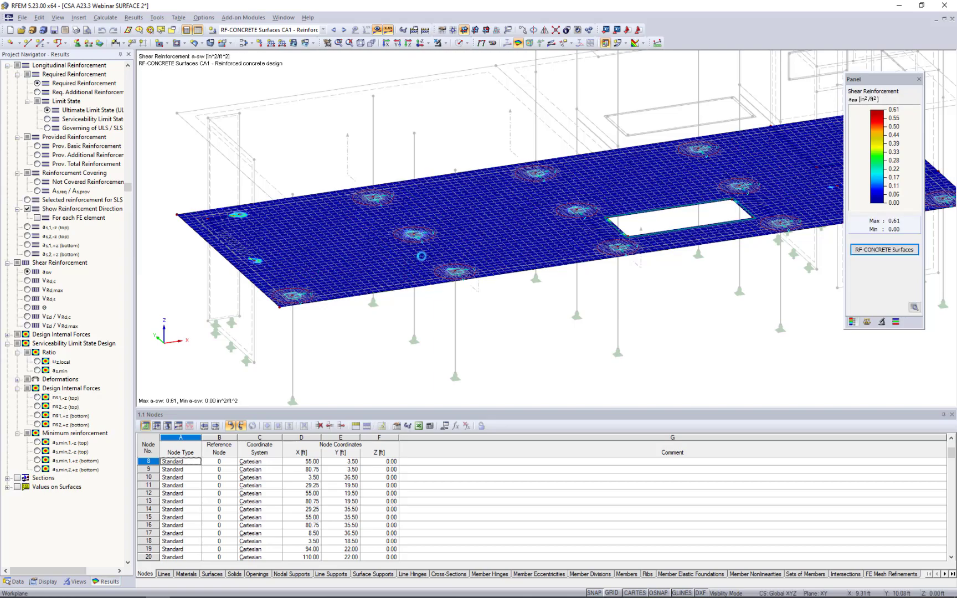
scroll(414, 238, "up", 3)
scroll(413, 237, "up", 5)
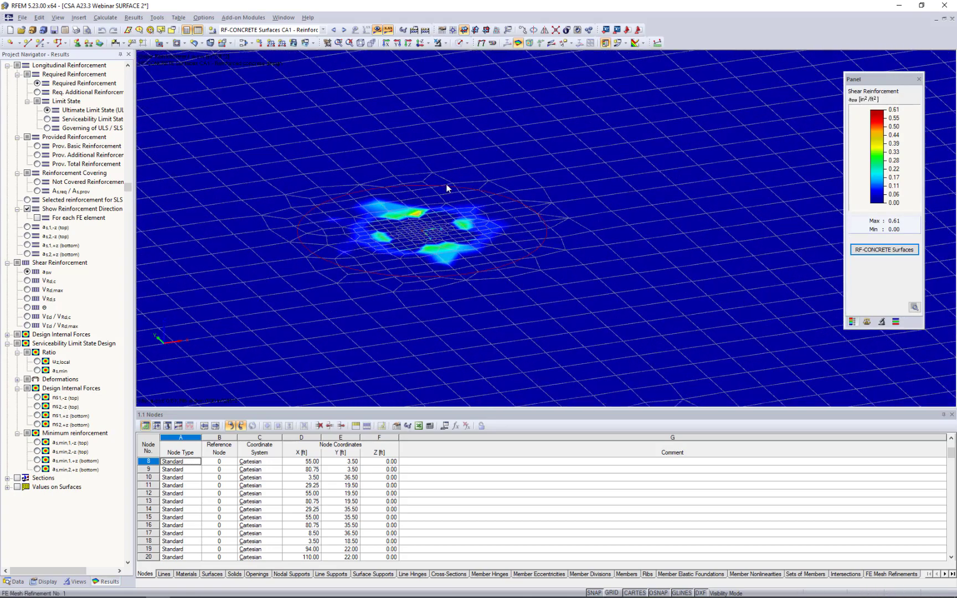
scroll(416, 244, "down", 4)
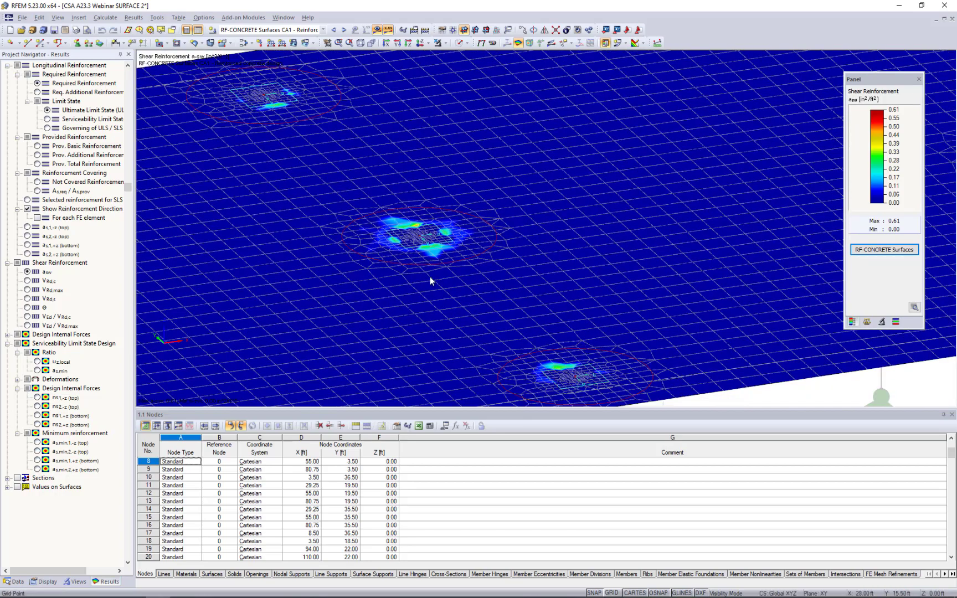
scroll(429, 277, "down", 5)
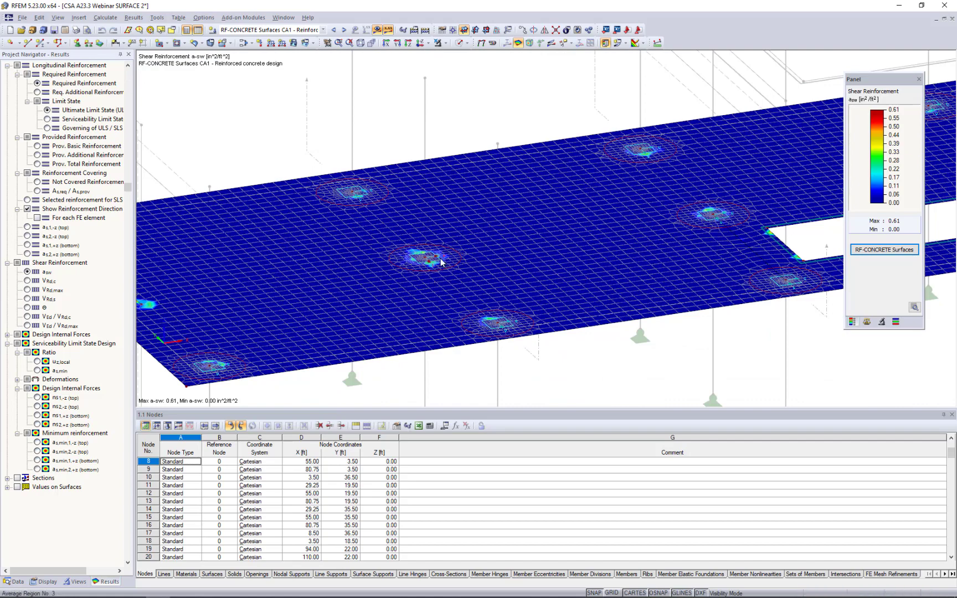
middle_click_drag(380, 295, 410, 256)
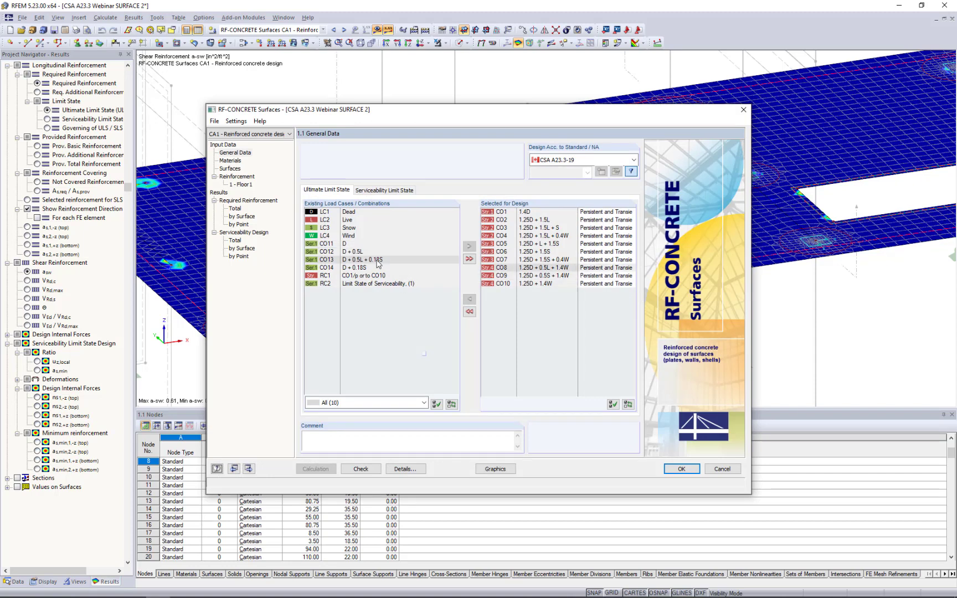
Set the provided additional reinforcement to manual definition of the reinforcement areas in the RF-CONCRETE Surfaces details.
left_click(404, 468)
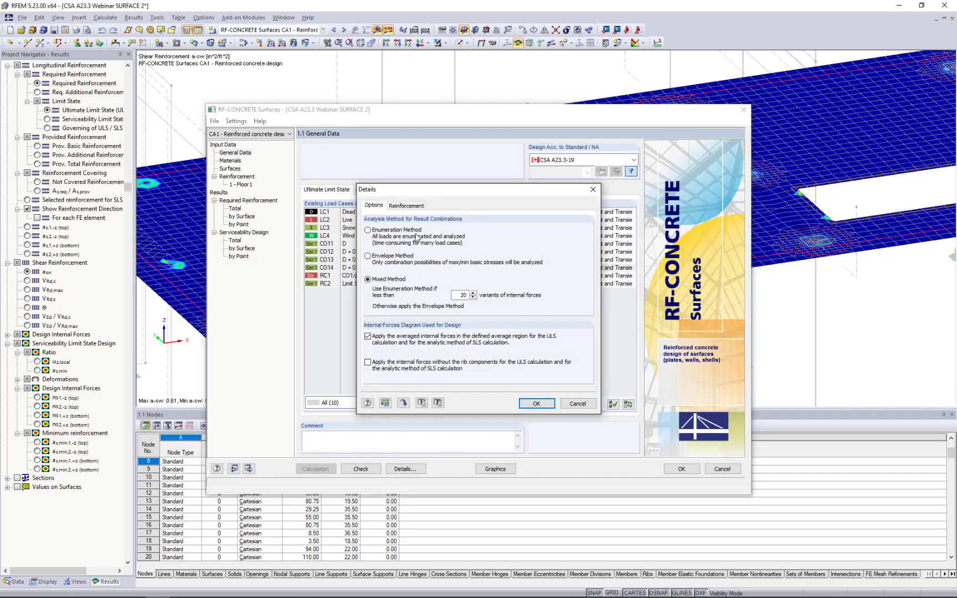
left_click(412, 207)
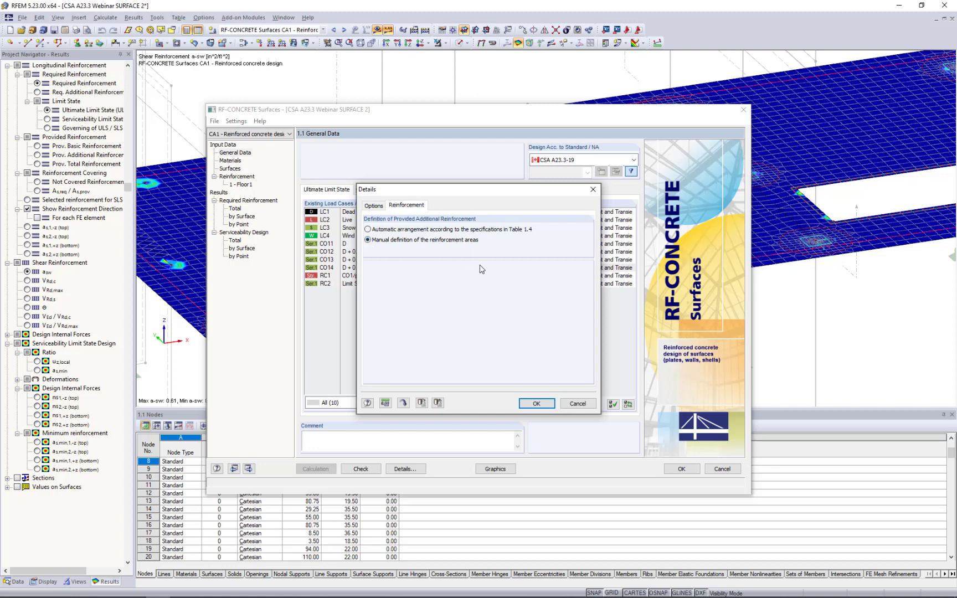
left_click(536, 403)
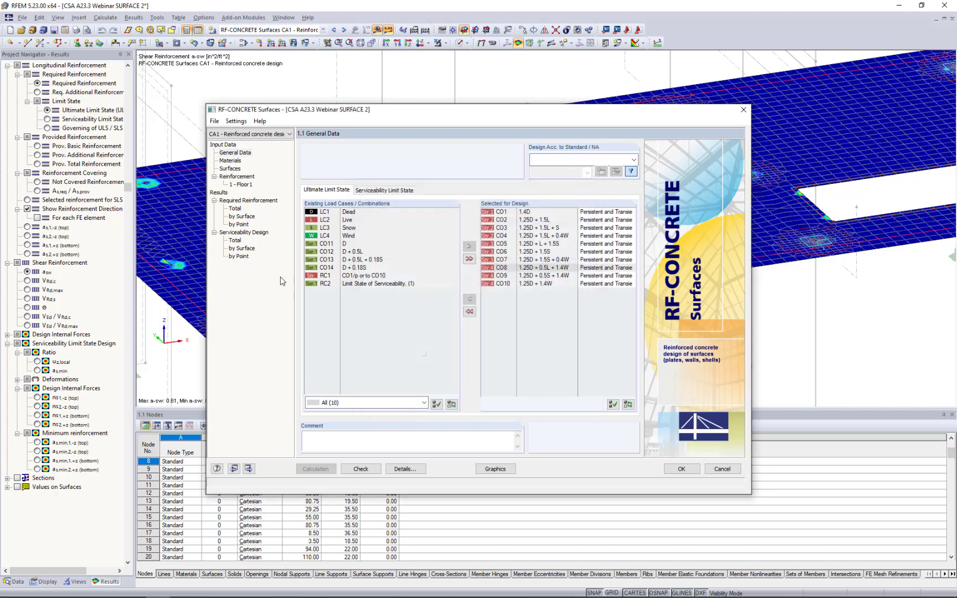
Set up a new rectangular top reinforcement for group Floor1 with 0.770 in rebar at 6.000 in spacing in direction Φ1.
left_click(244, 184)
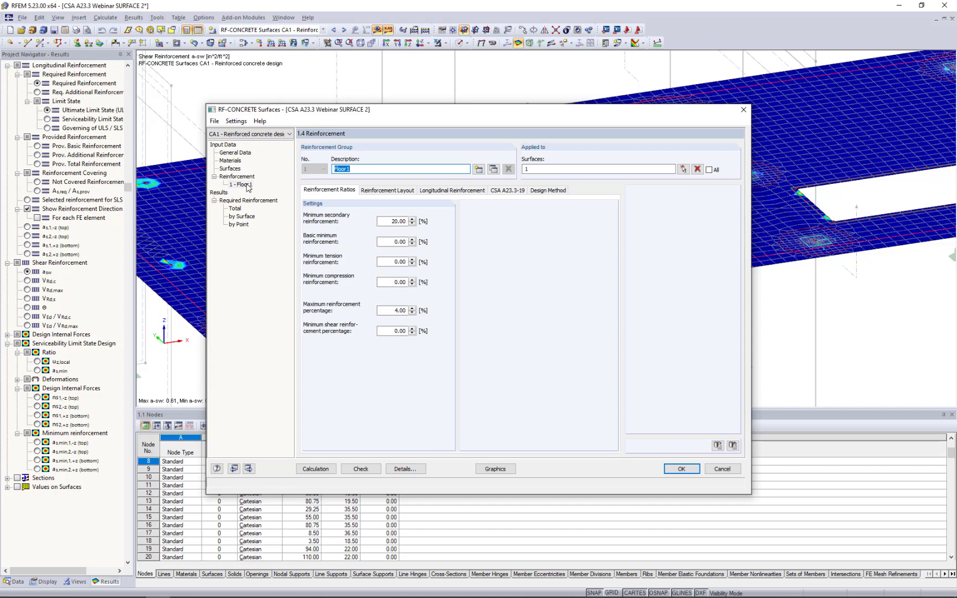
left_click(463, 190)
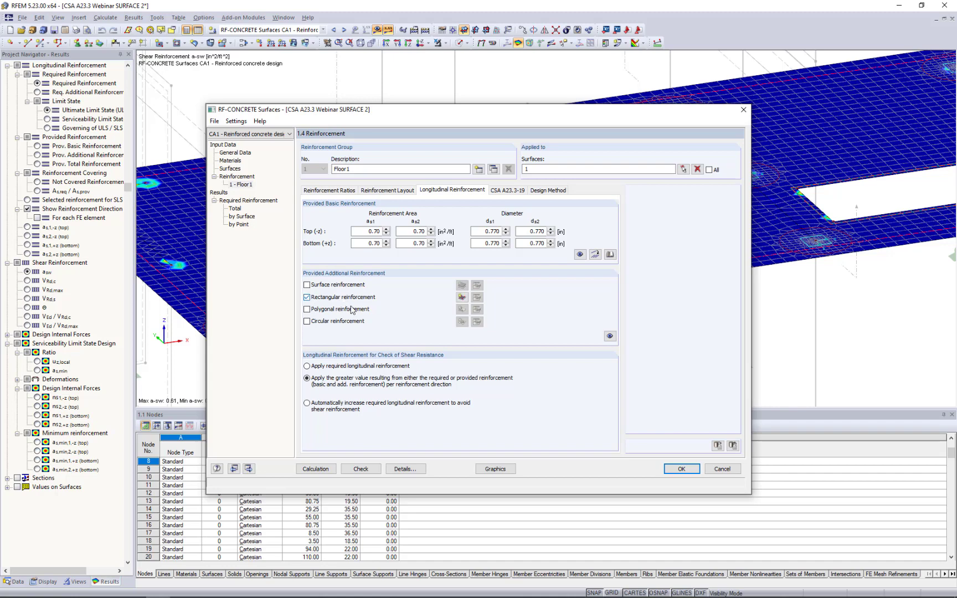
left_click(462, 297)
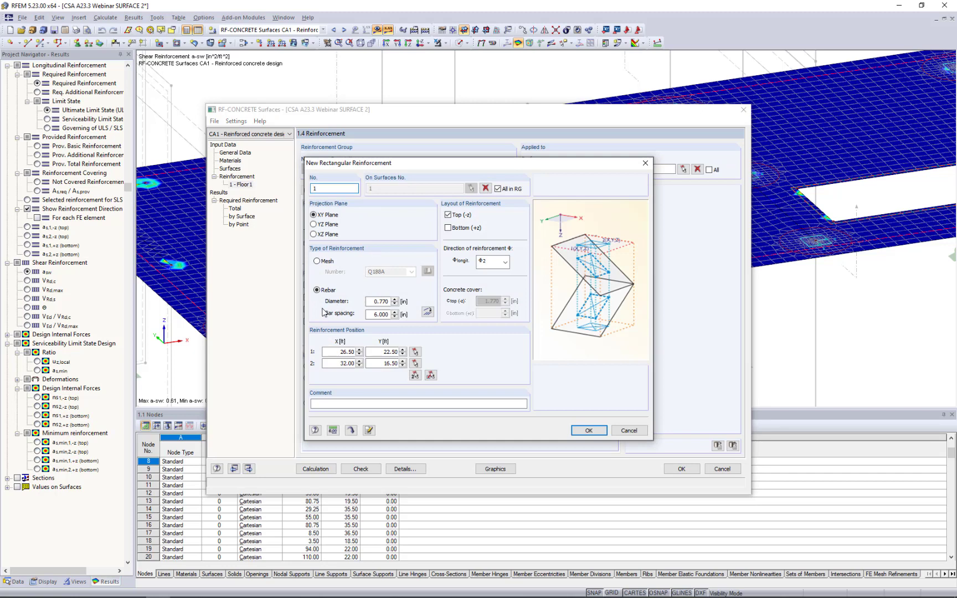
left_click(374, 302)
left_click(371, 314)
left_click(489, 262)
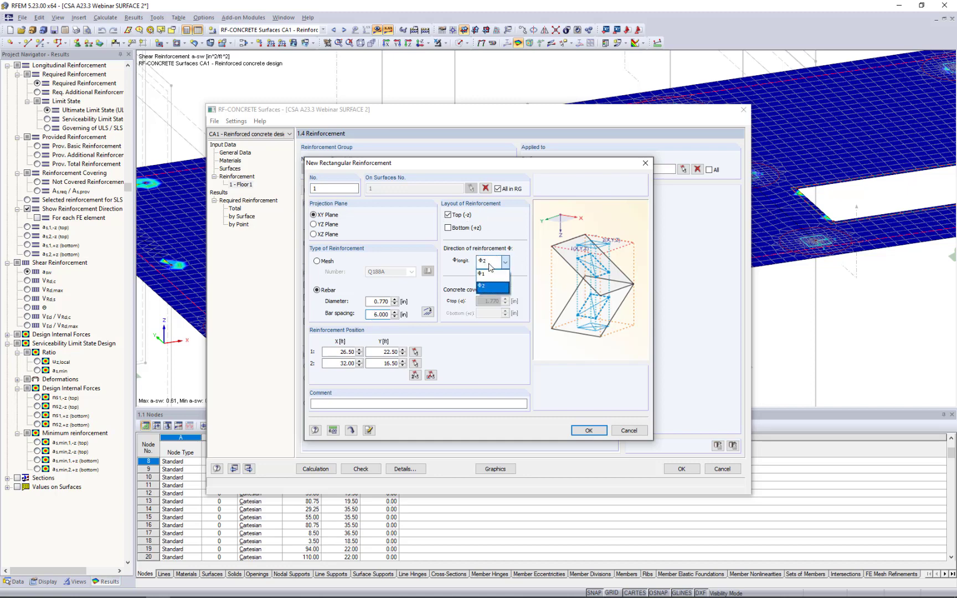
left_click(490, 274)
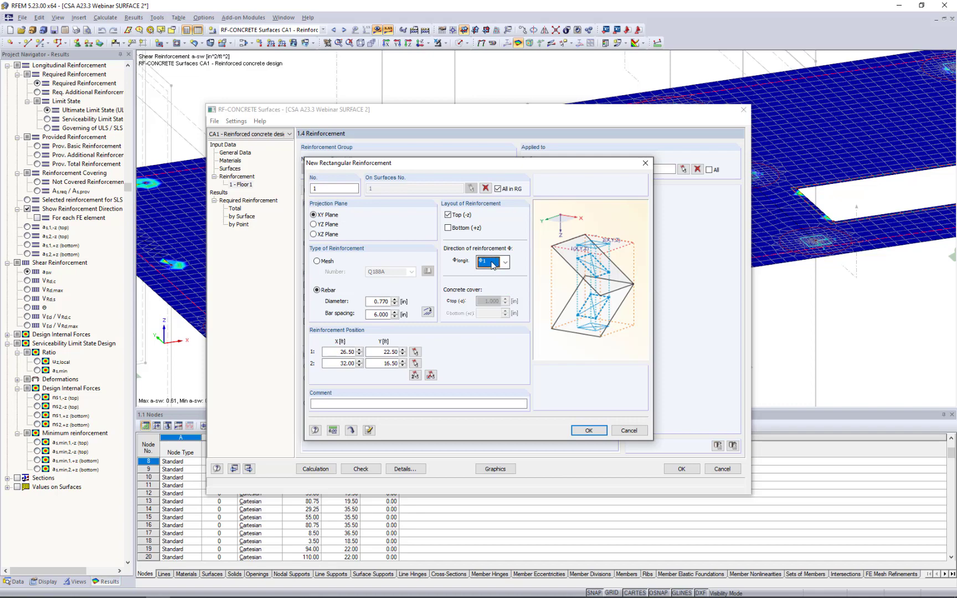
Place the rectangular reinforcement centred on column node No. 14, with corners at about X 26.74, Y 38.08 ft and X 31.76, Y 32.92 ft.
left_click(431, 377)
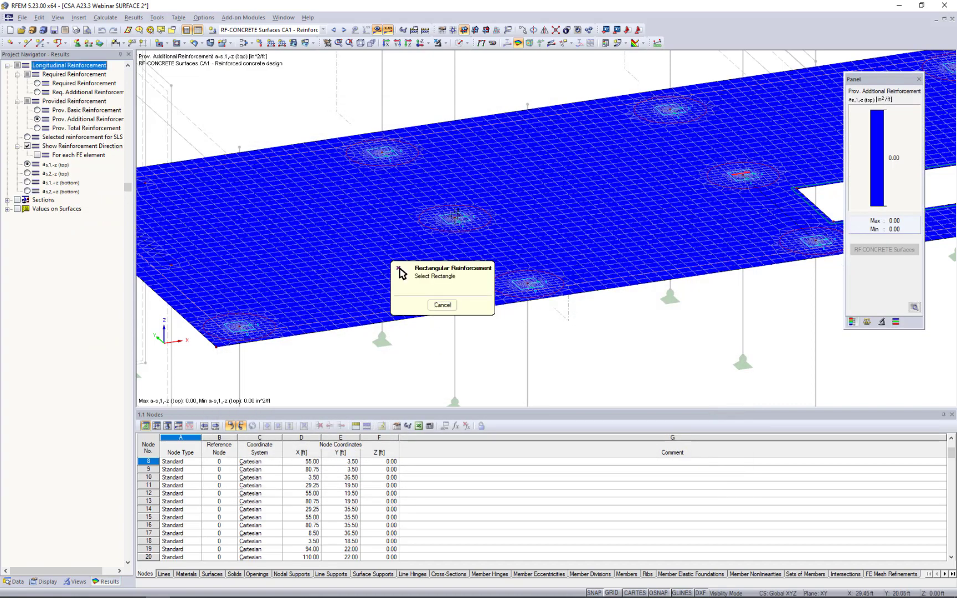
middle_click_drag(423, 170, 458, 252)
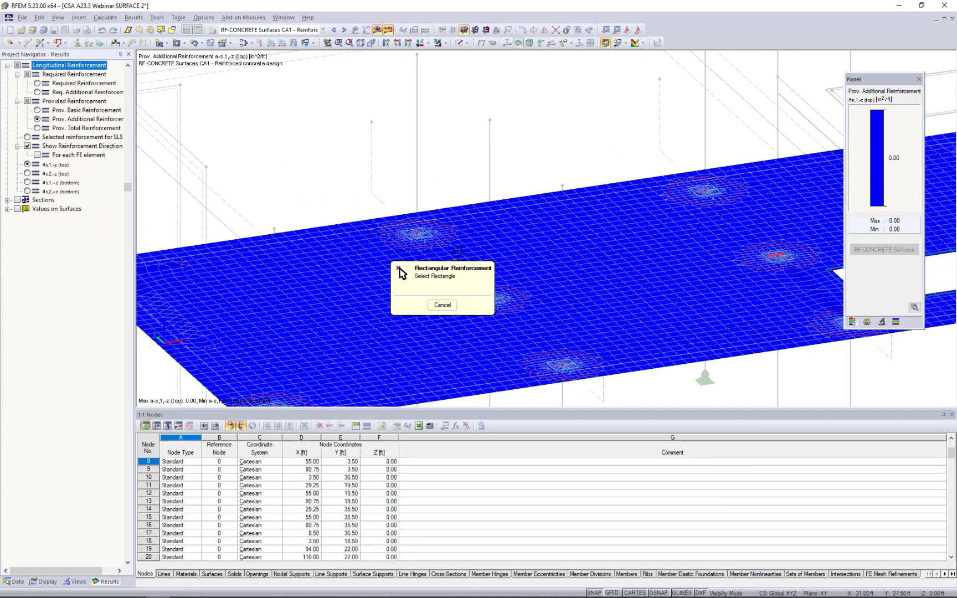
scroll(415, 234, "up", 3)
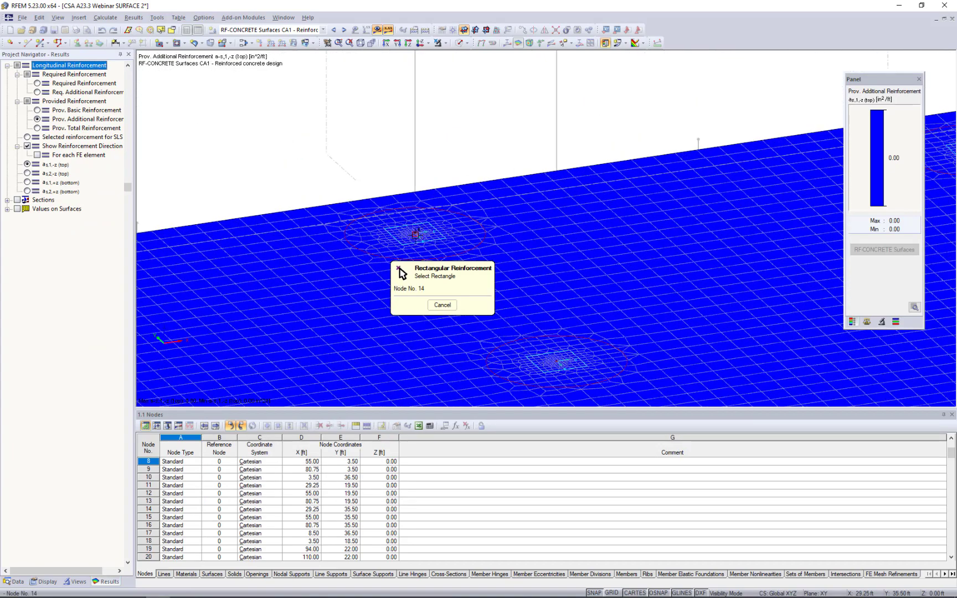
left_click(415, 234)
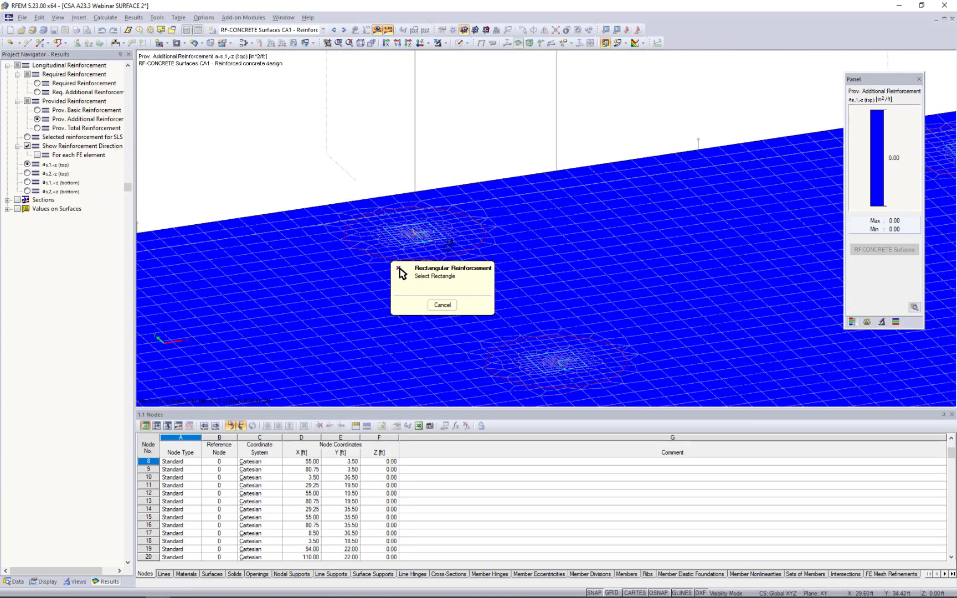
left_click(493, 243)
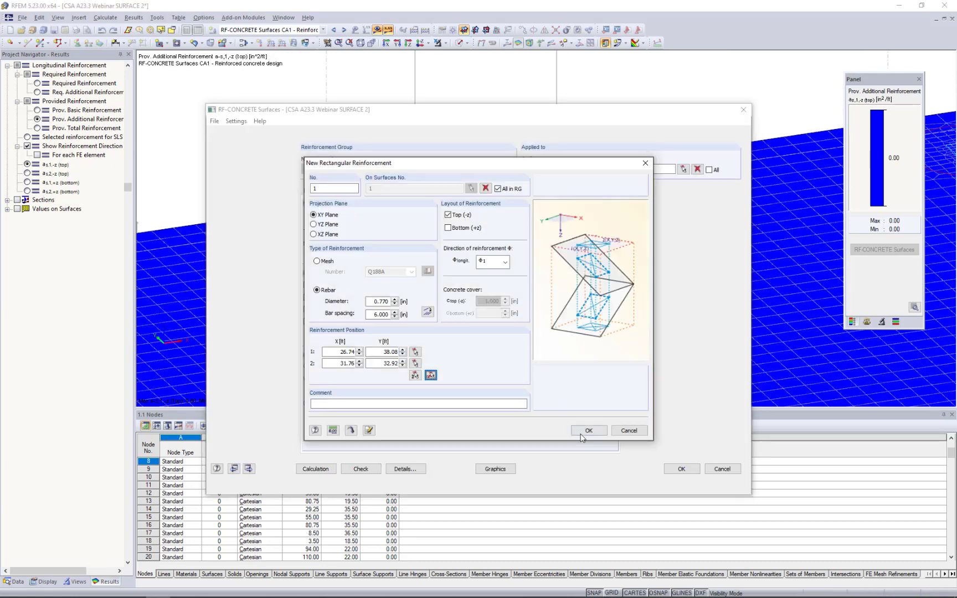
left_click(586, 426)
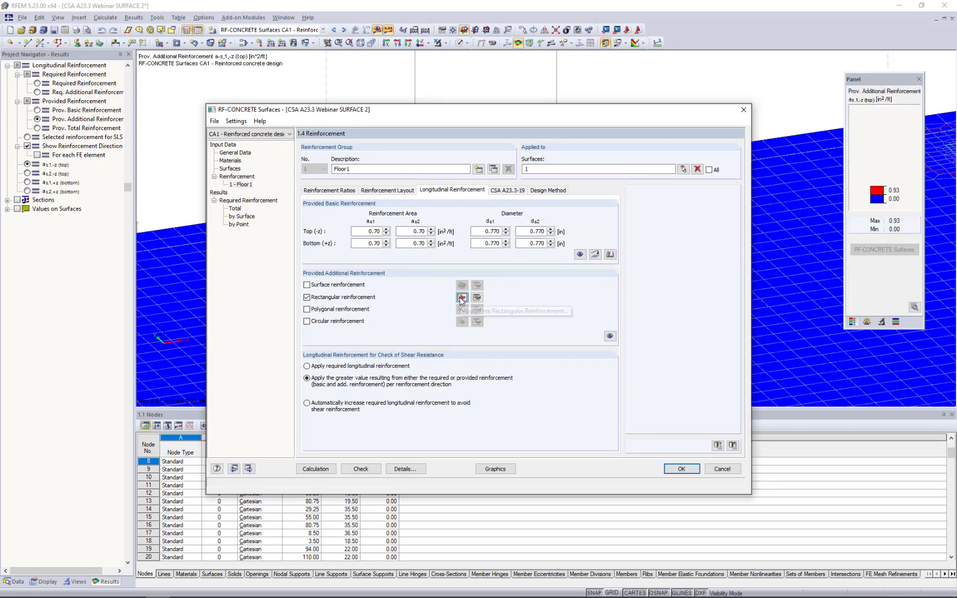
Add a second rectangular top reinforcement over the same area at node No. 14, running in direction Φ2.
left_click(461, 298)
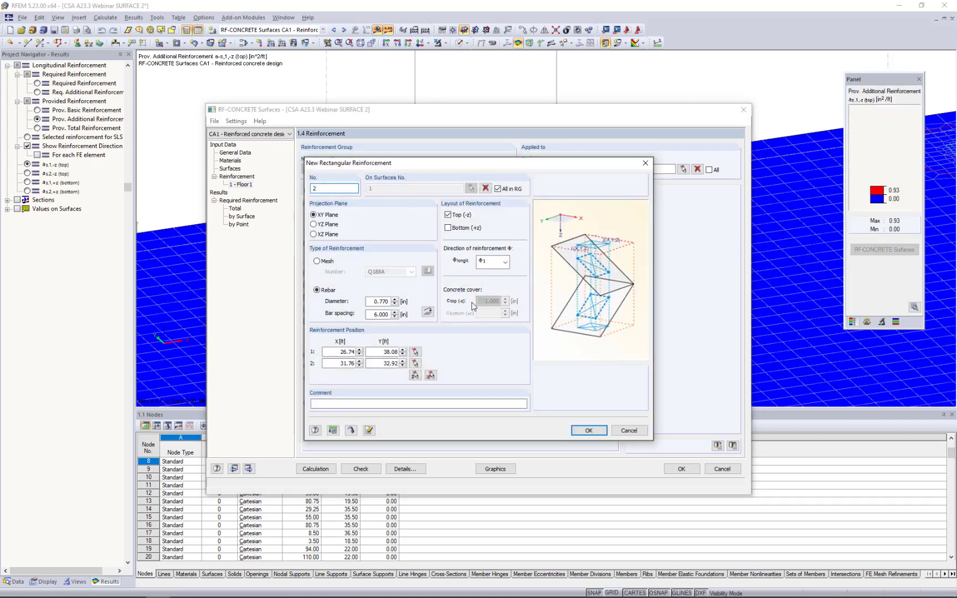
left_click(505, 264)
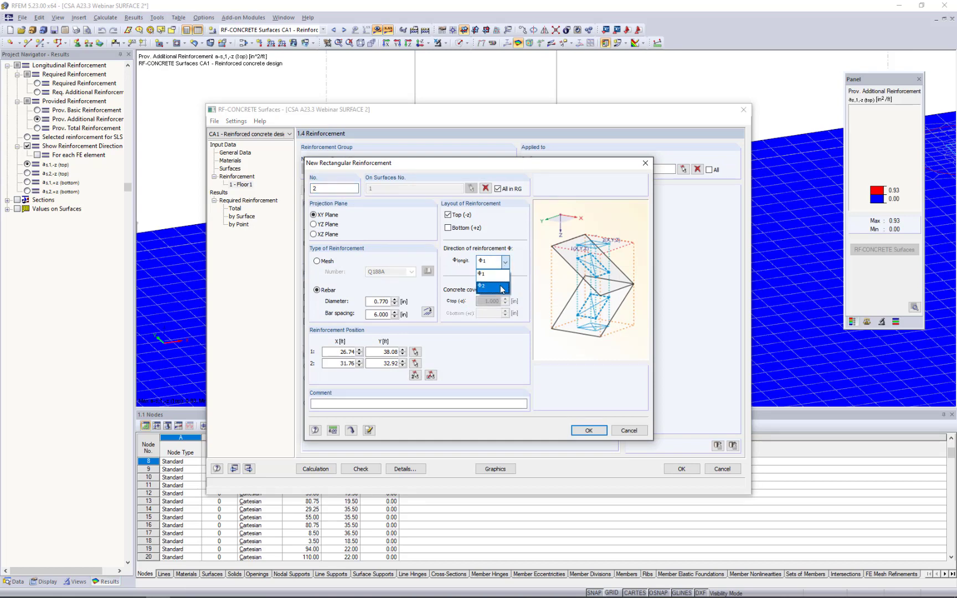
left_click(500, 286)
left_click(580, 431)
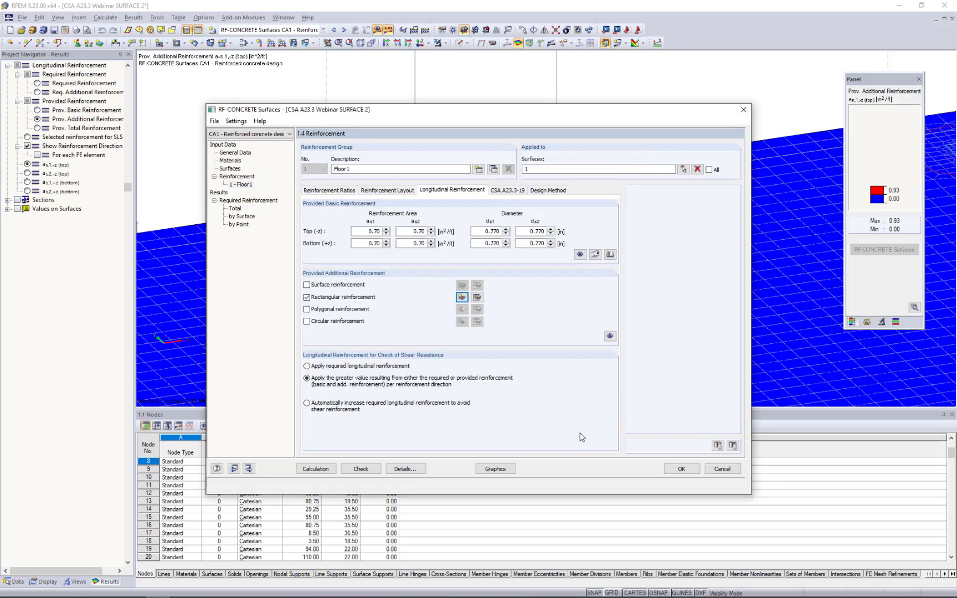
Open the list of rectangular reinforcements and view the defined areas on the slab model.
left_click(477, 298)
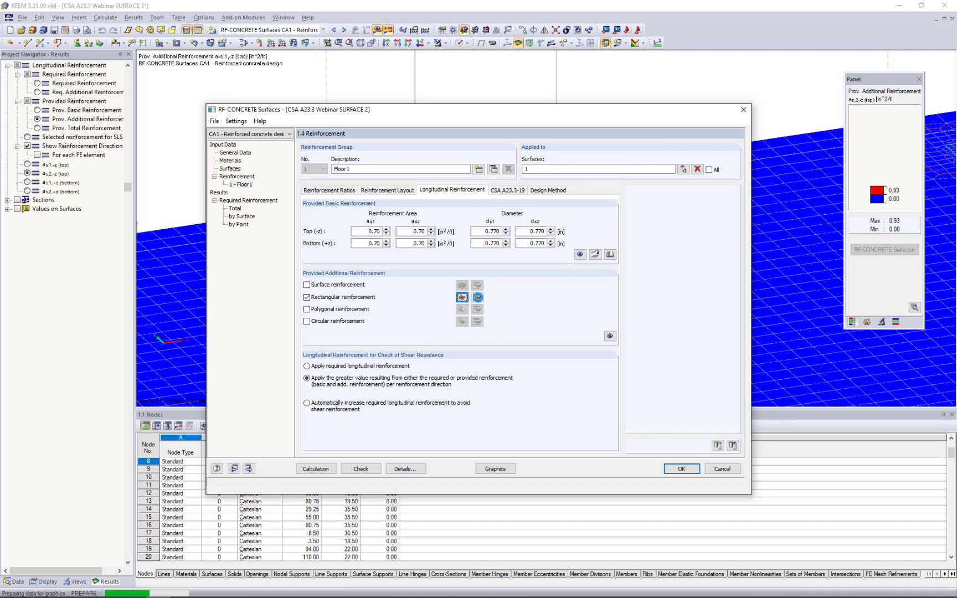
left_click(478, 297)
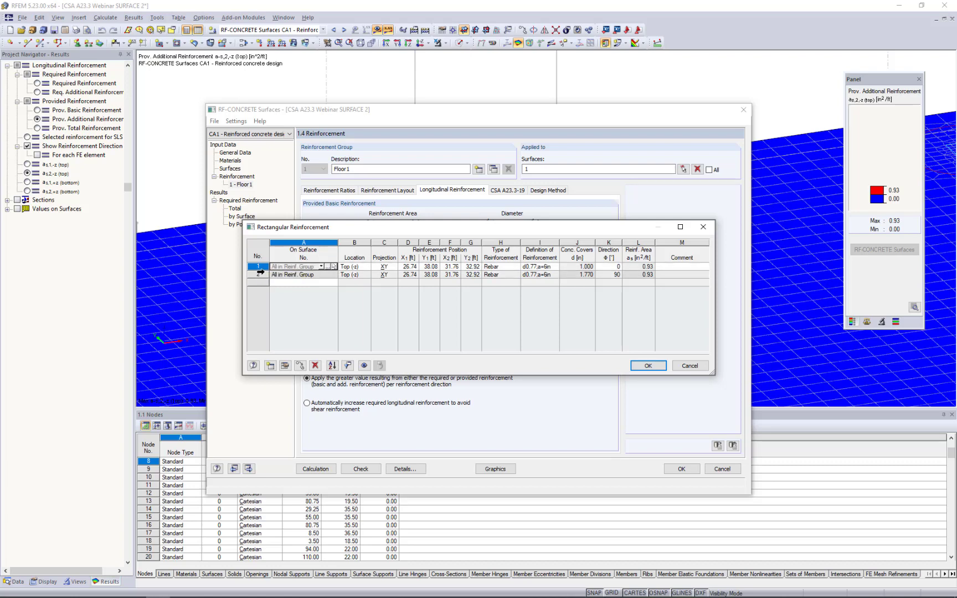
left_click(365, 365)
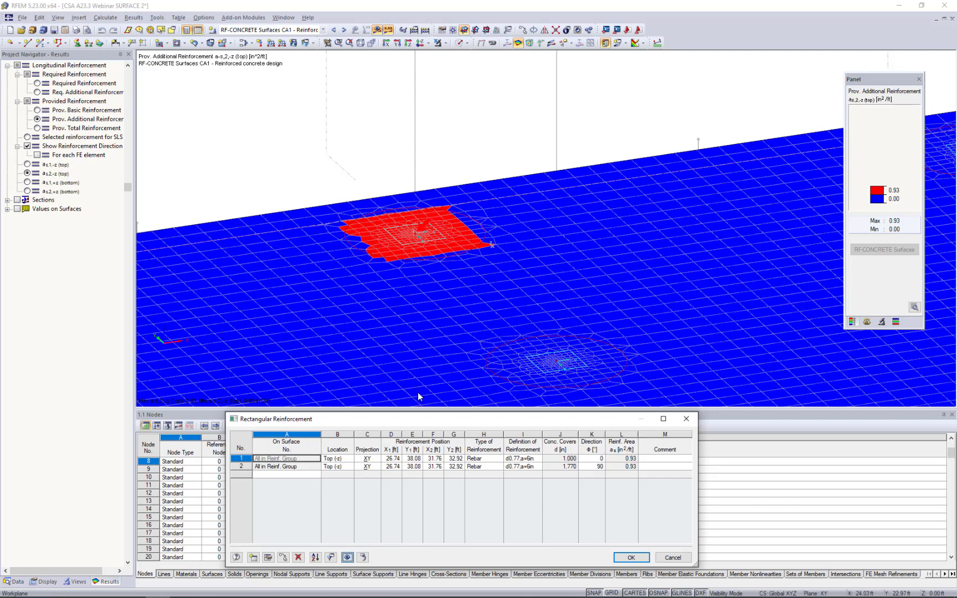
left_click_drag(416, 423, 429, 342)
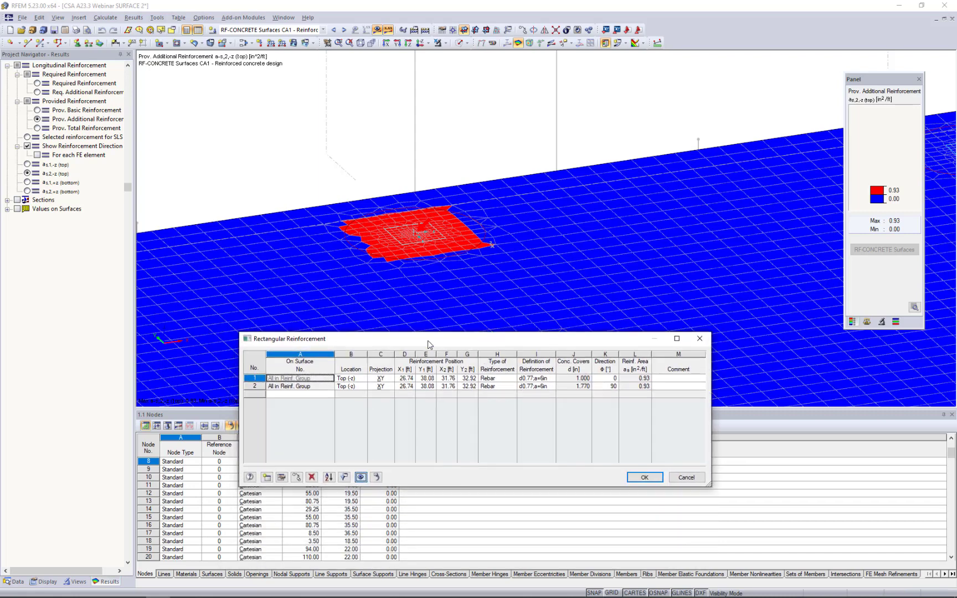
Copy both rectangular reinforcements once from column node No. 14 to the adjacent column node, offset by -16 ft in Y.
left_click(256, 378)
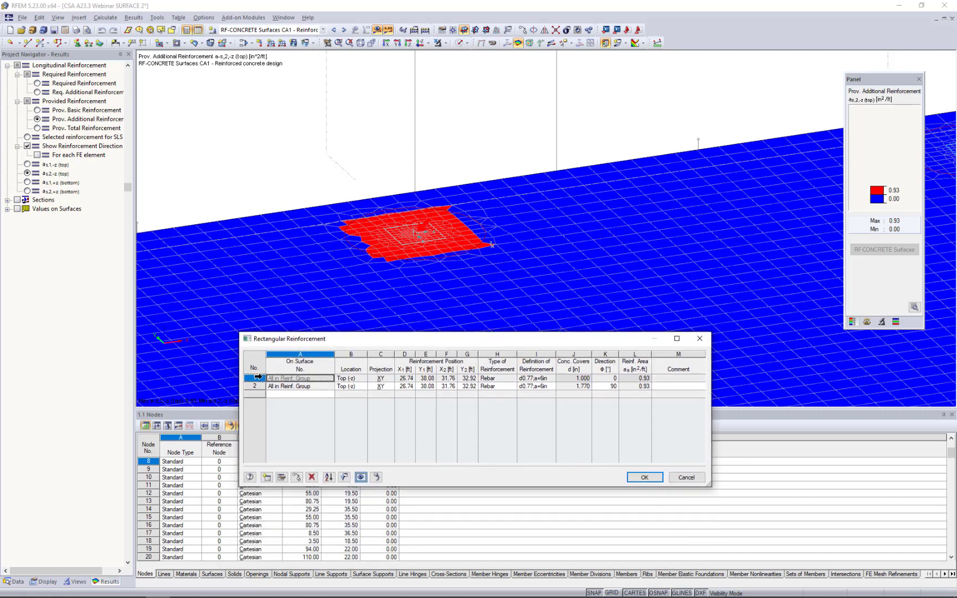
left_click(255, 386, "shift")
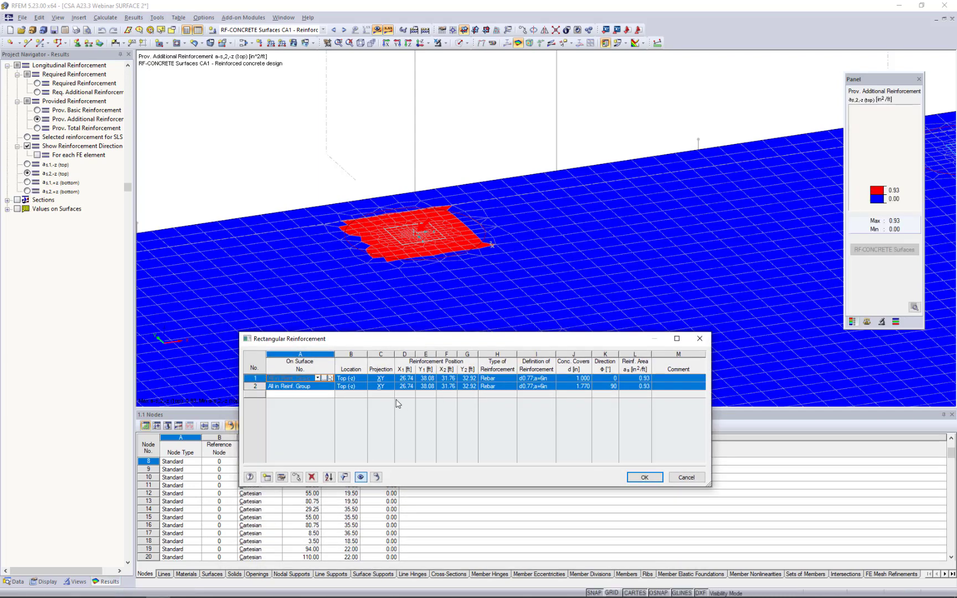
left_click(296, 477)
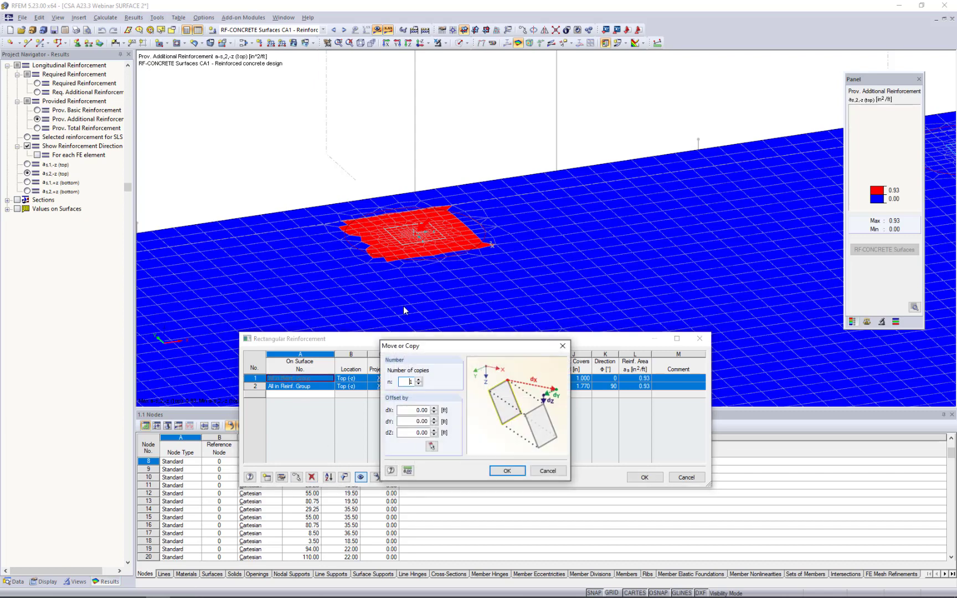
left_click(431, 446)
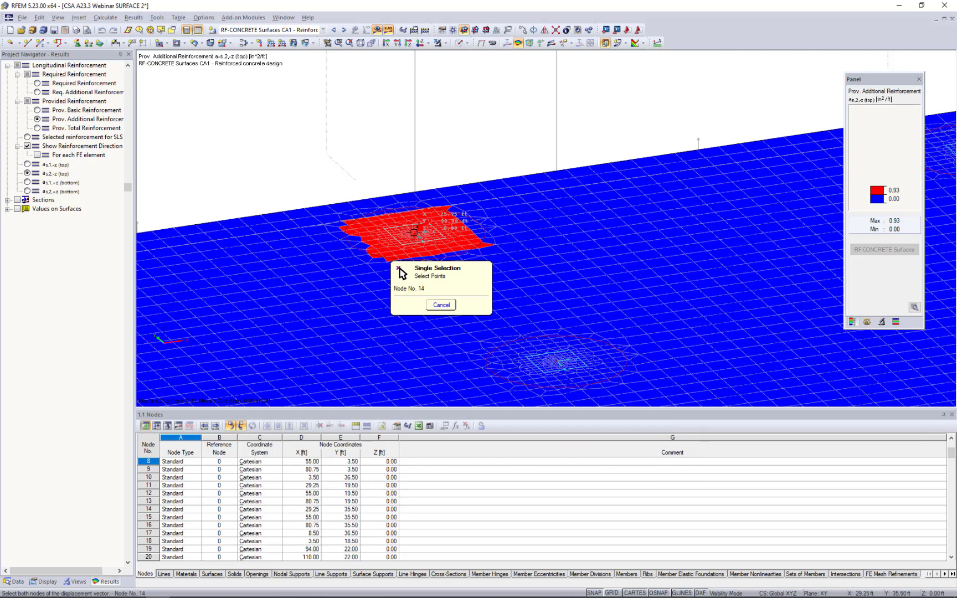
left_click(414, 232)
left_click(558, 359)
left_click(503, 472)
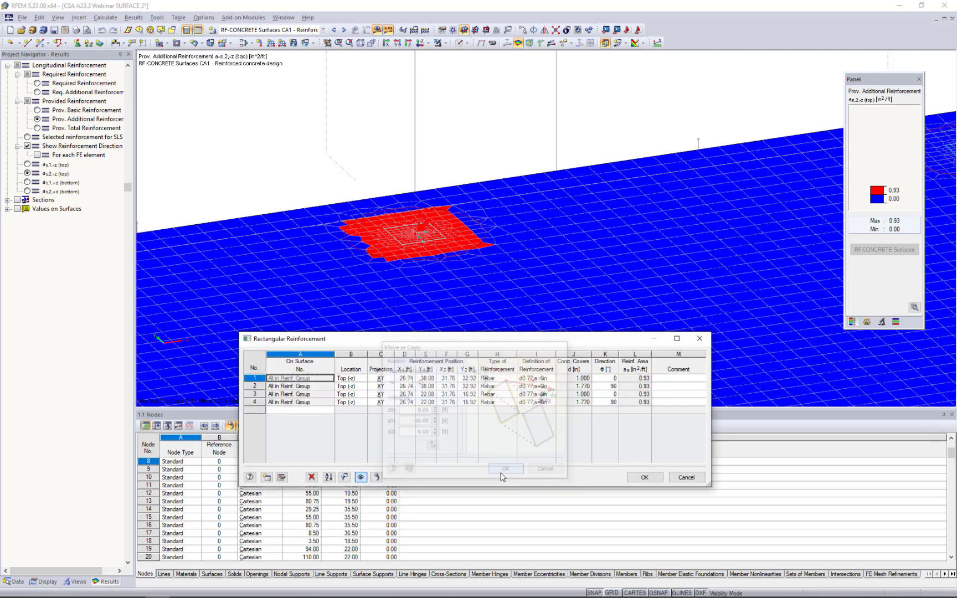
Refresh the slab graphic to check the reinforcement areas at both columns, and accept the rectangular reinforcement list.
left_click(361, 477)
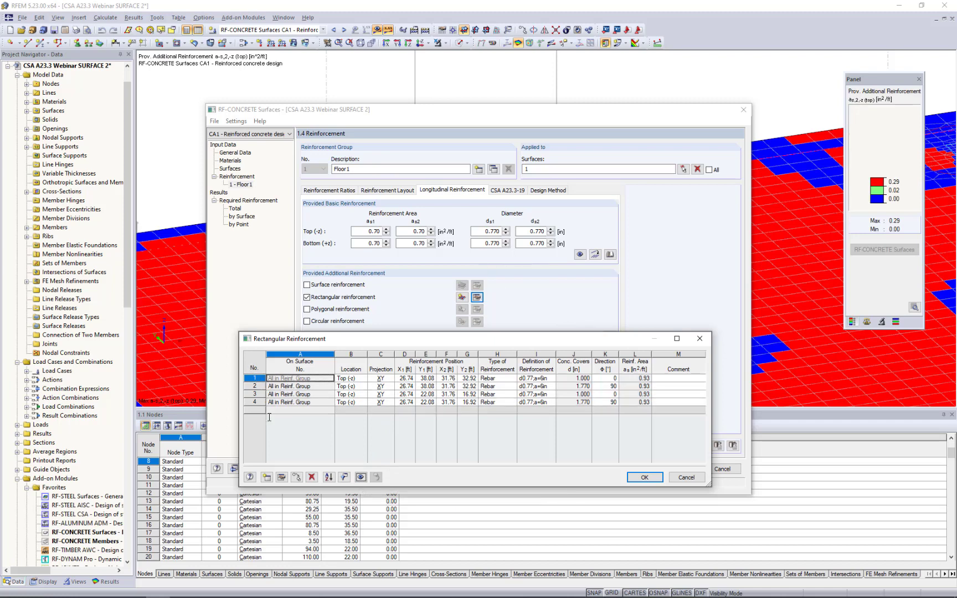
left_click(360, 477)
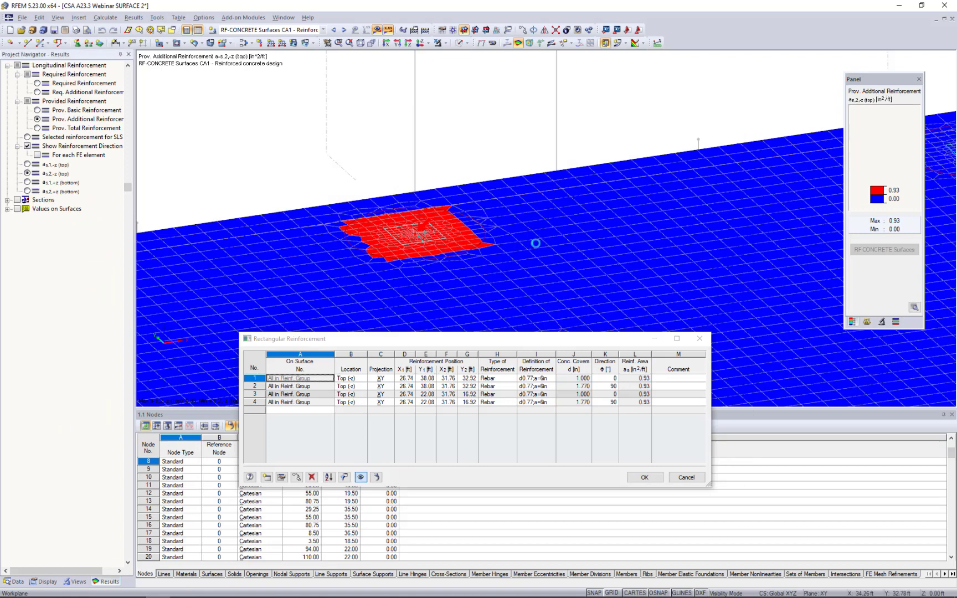
middle_click_drag(561, 228, 552, 165)
scroll(556, 175, "down", 3)
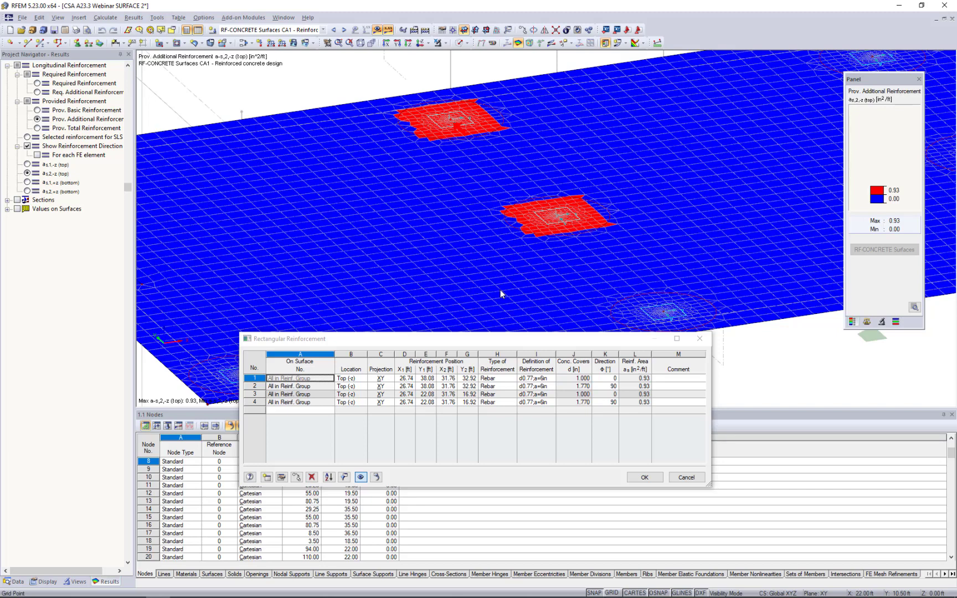
left_click(647, 477)
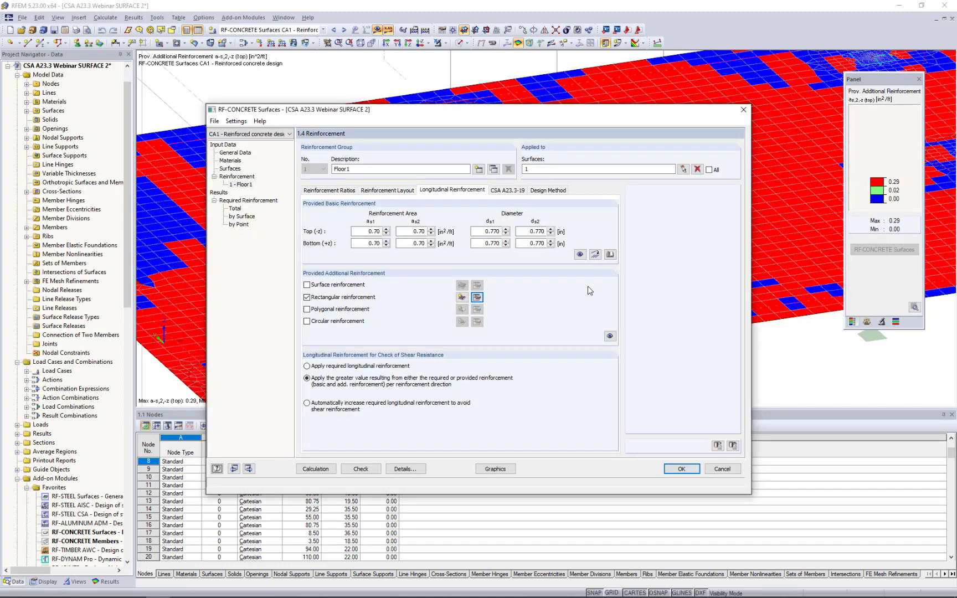
Switch to the running PowerPoint slide show and advance to the More Information slide.
key("super+Tab")
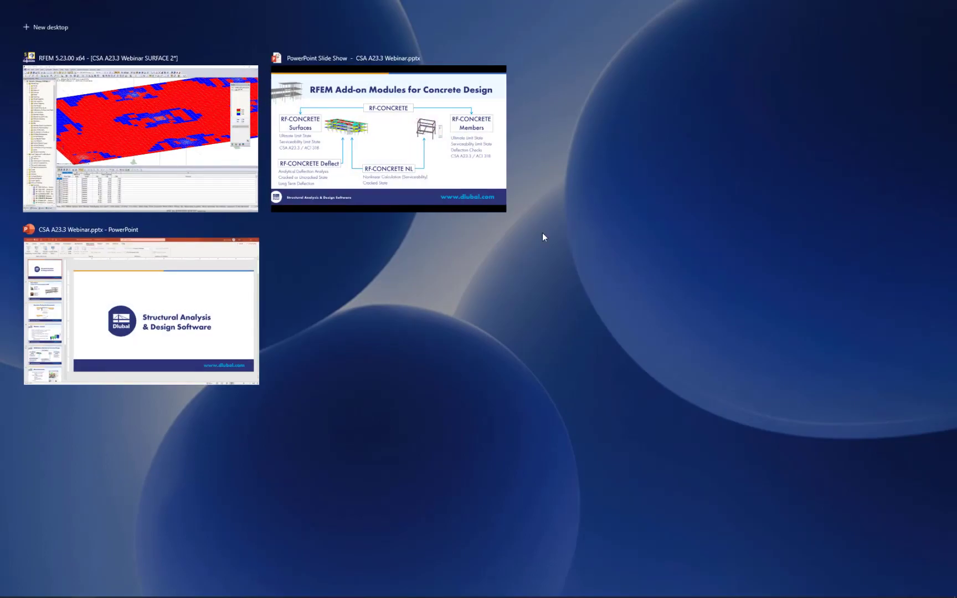
left_click(443, 165)
left_click(443, 161)
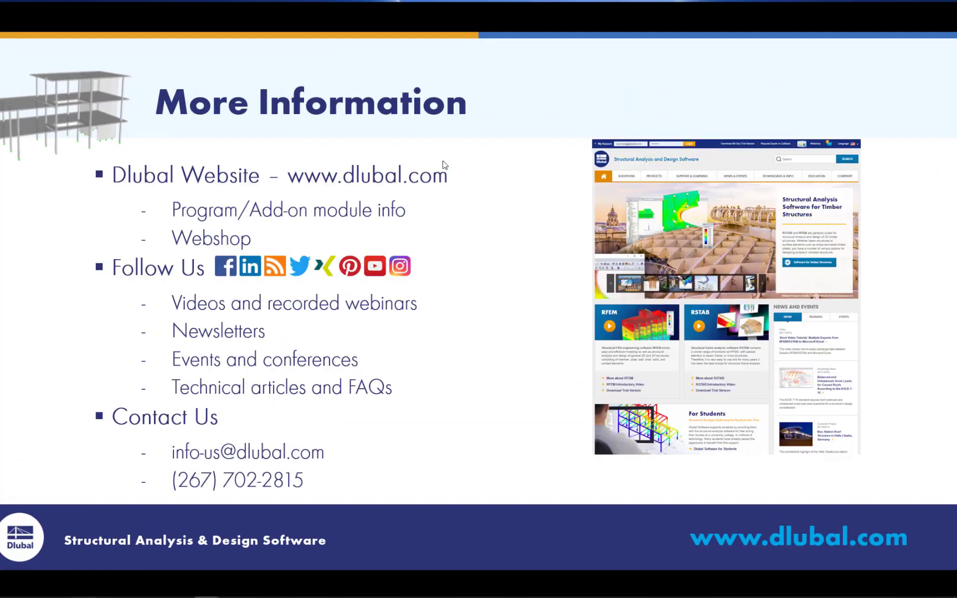